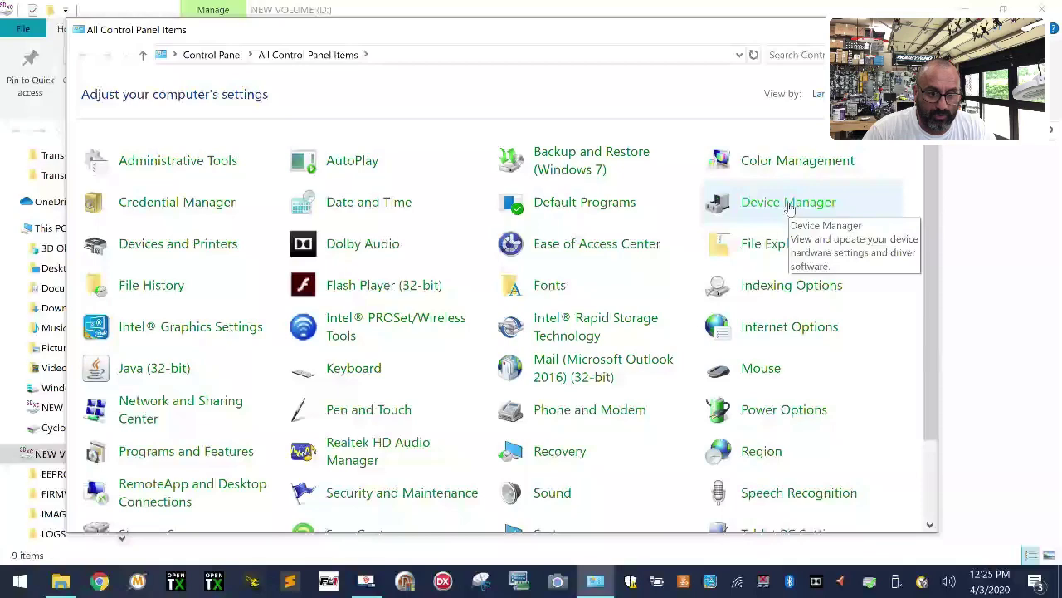
- Open Disk Management within Computer Management from the Control Panel's Administrative Tools
click(174, 161)
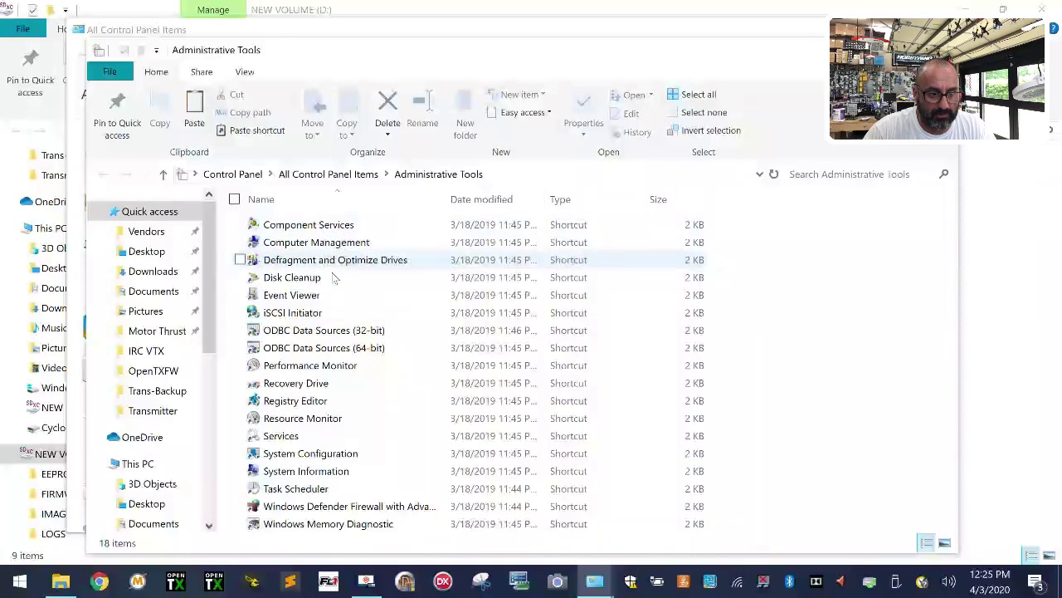
double_click(285, 242)
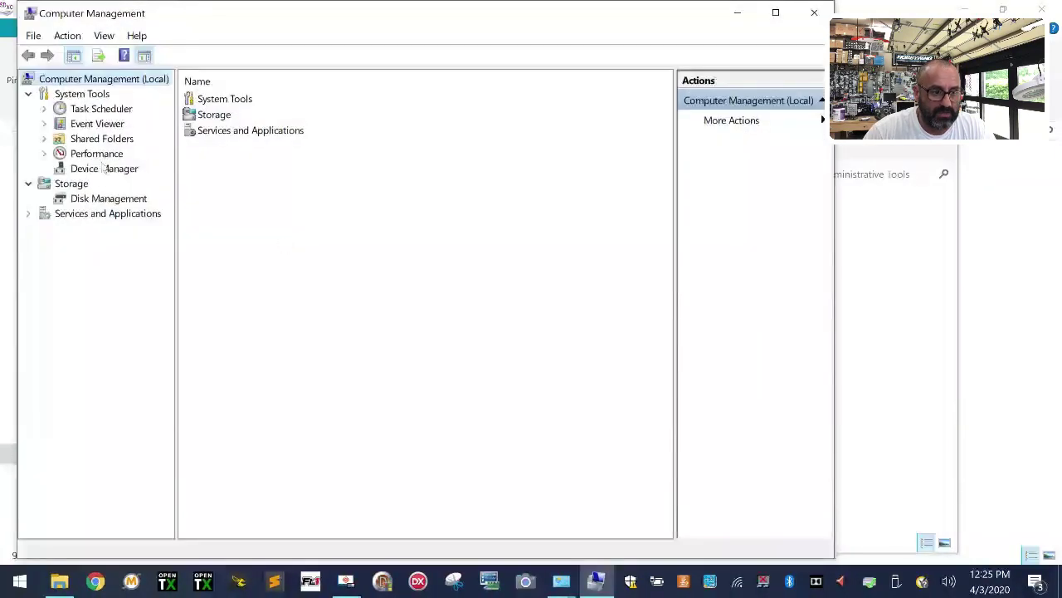
click(101, 200)
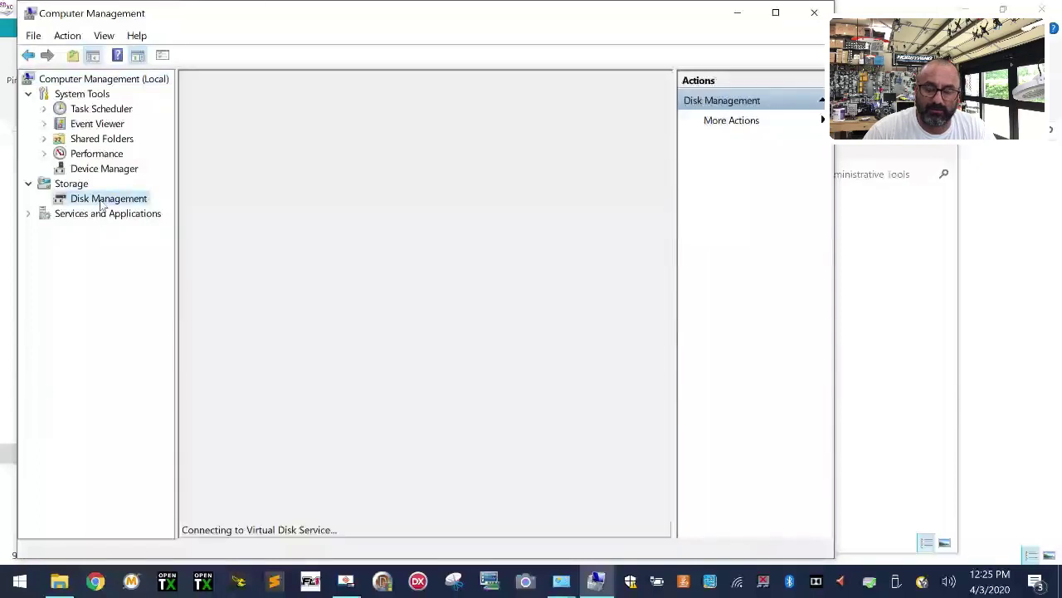
right_click(362, 459)
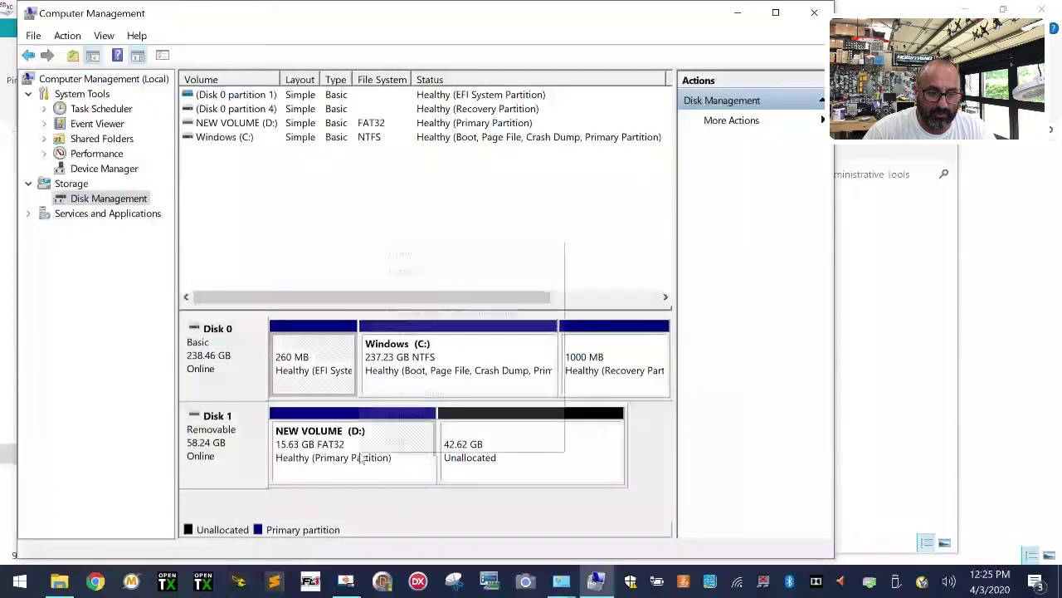
click(219, 444)
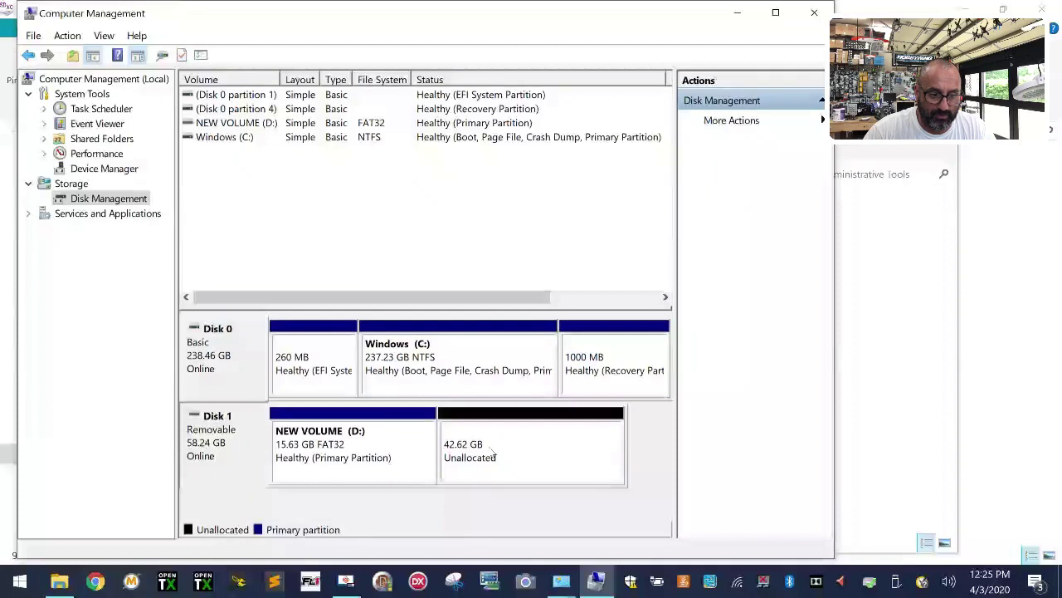
right_click(352, 448)
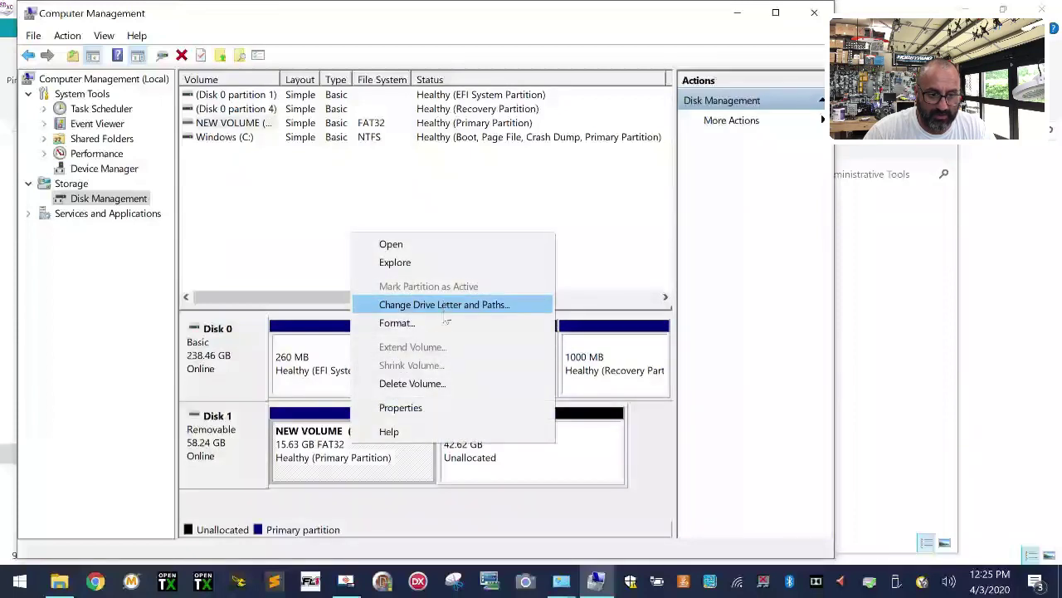
click(441, 385)
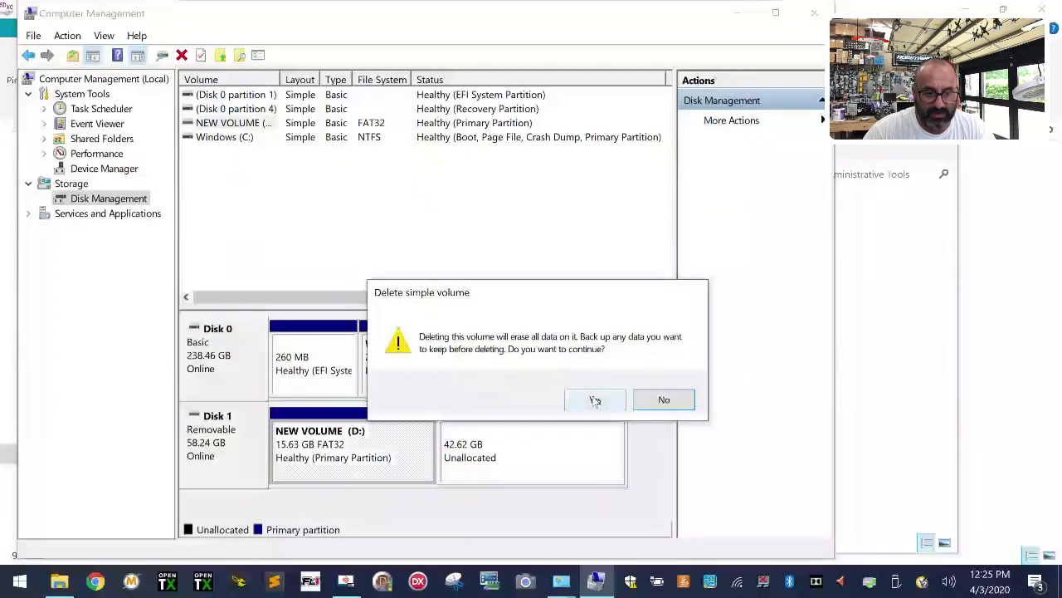
click(685, 407)
- Delete the NEW VOLUME (D:) partition on Disk 1 and accept erasing its data
right_click(329, 440)
click(433, 377)
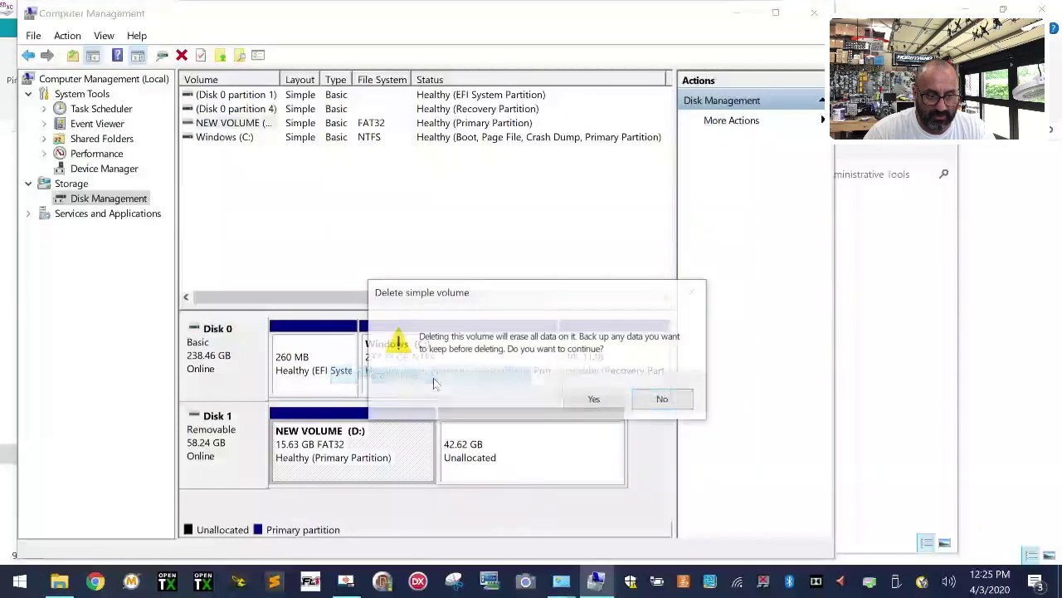
click(595, 400)
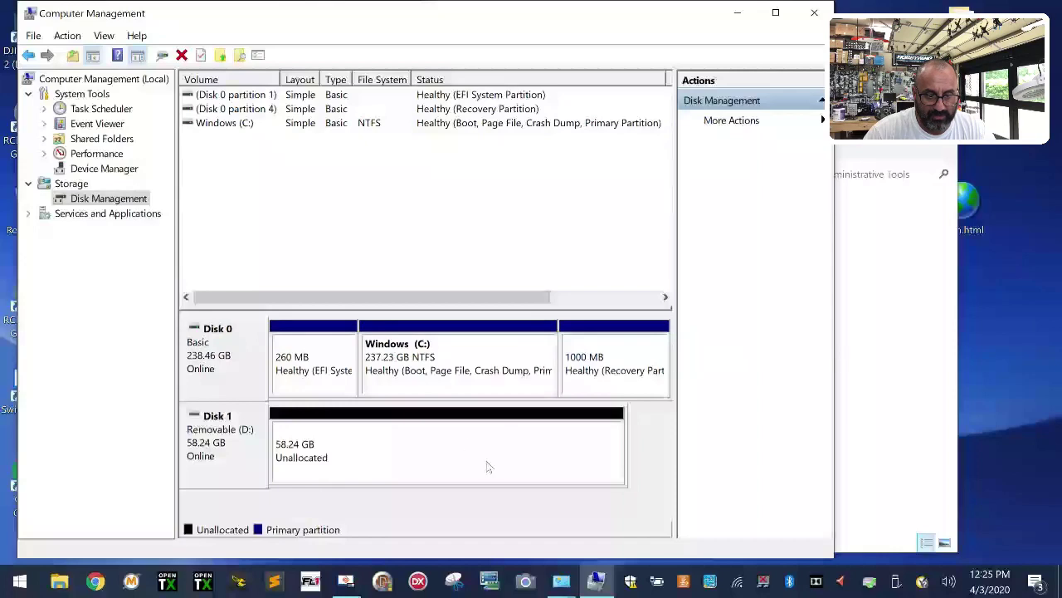
- Close the Administrative Tools and All Control Panel Items windows and move the Computer Management window clear of the overlay
right_click(395, 449)
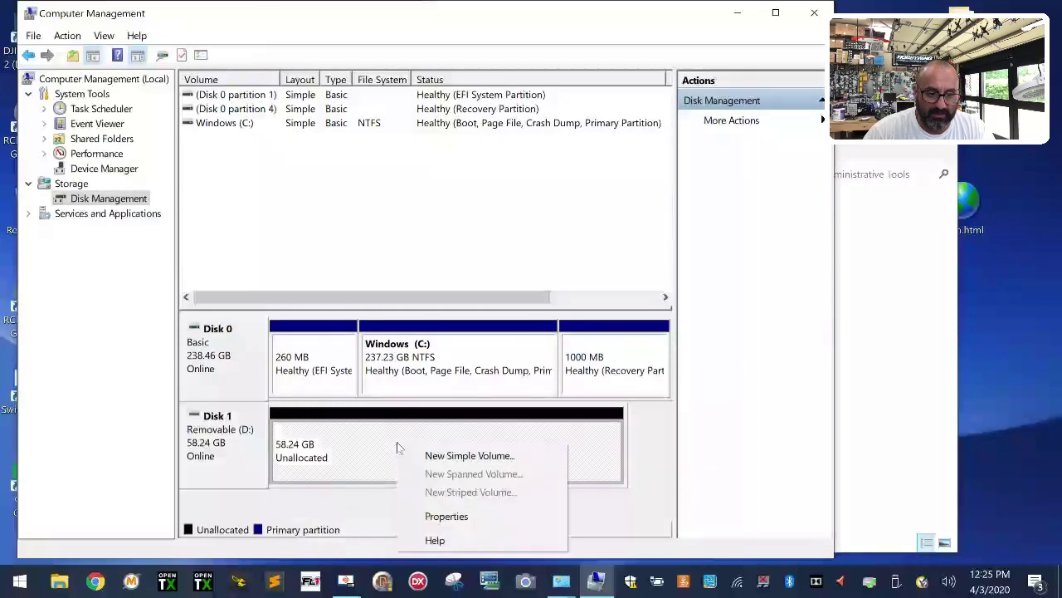
click(477, 456)
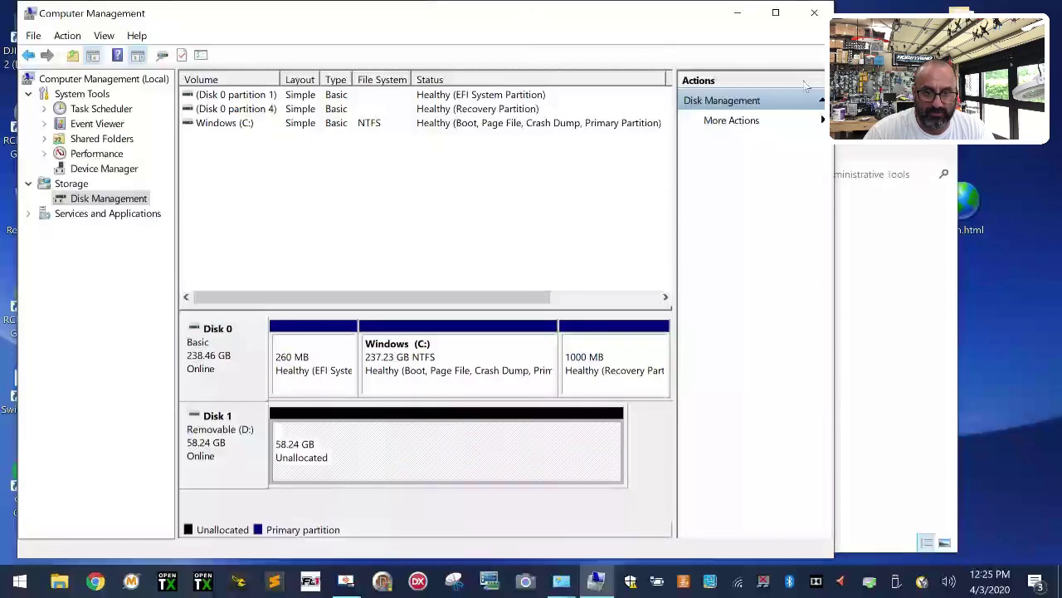
click(897, 225)
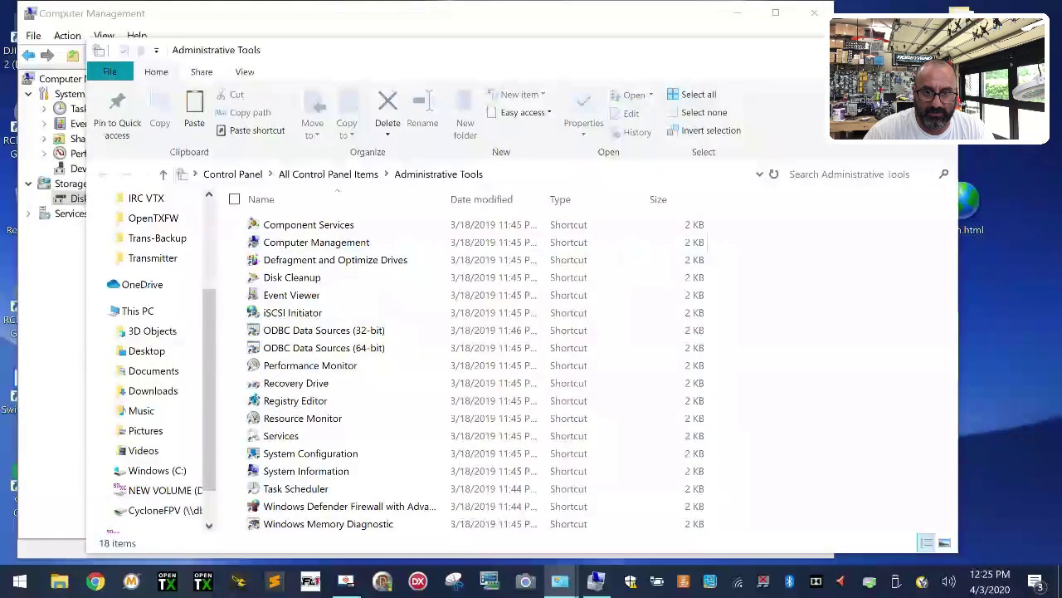
key(alt+Tab)
key(alt+Tab)
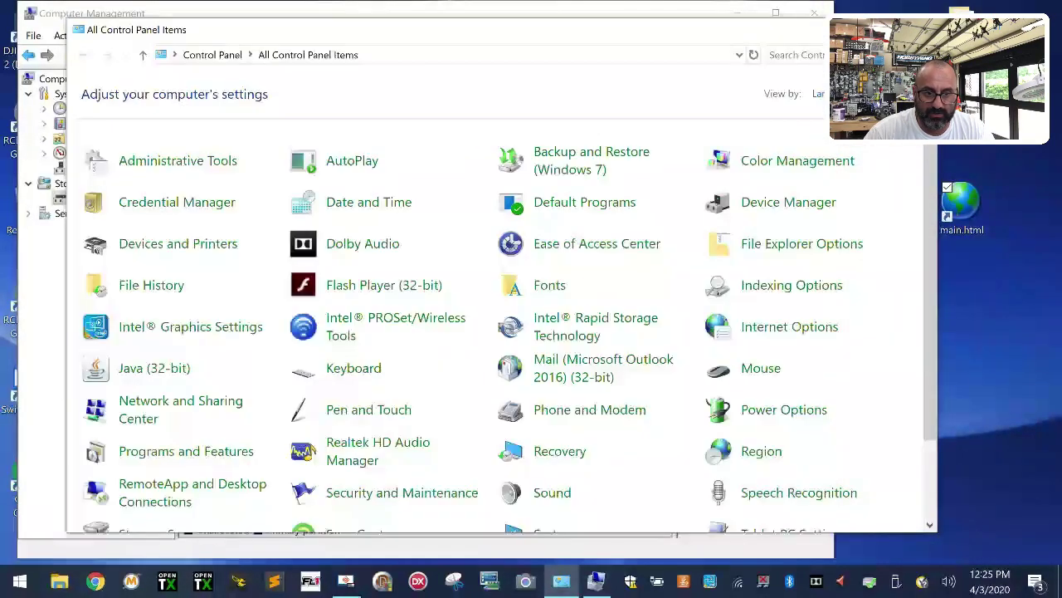
drag(664, 14, 620, 26)
- Start a new simple volume in Disk 1's unallocated space with a size of 16000 MB and drive letter E
right_click(369, 445)
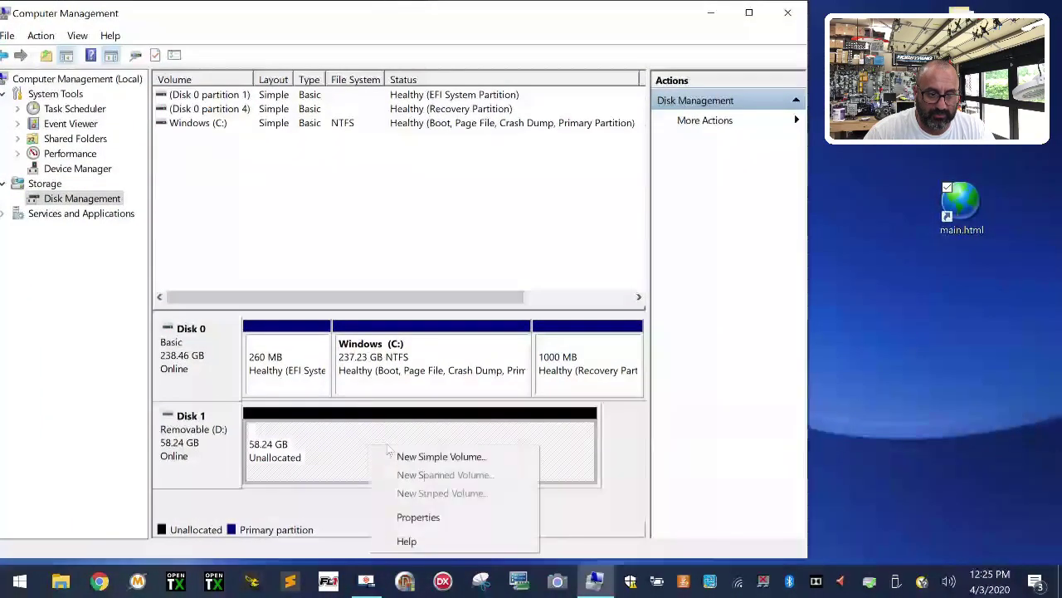
click(461, 458)
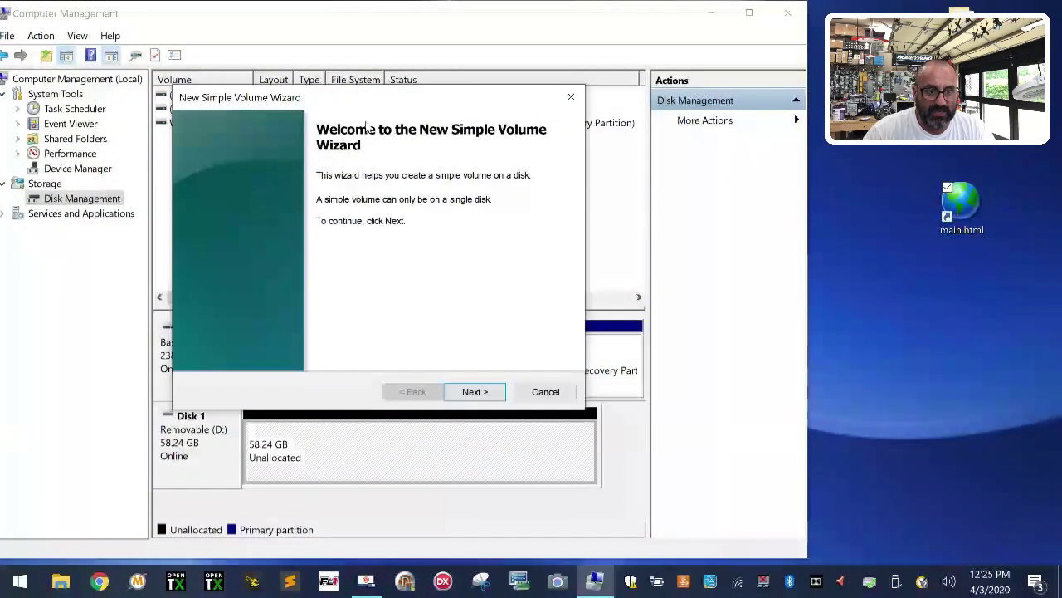
click(483, 393)
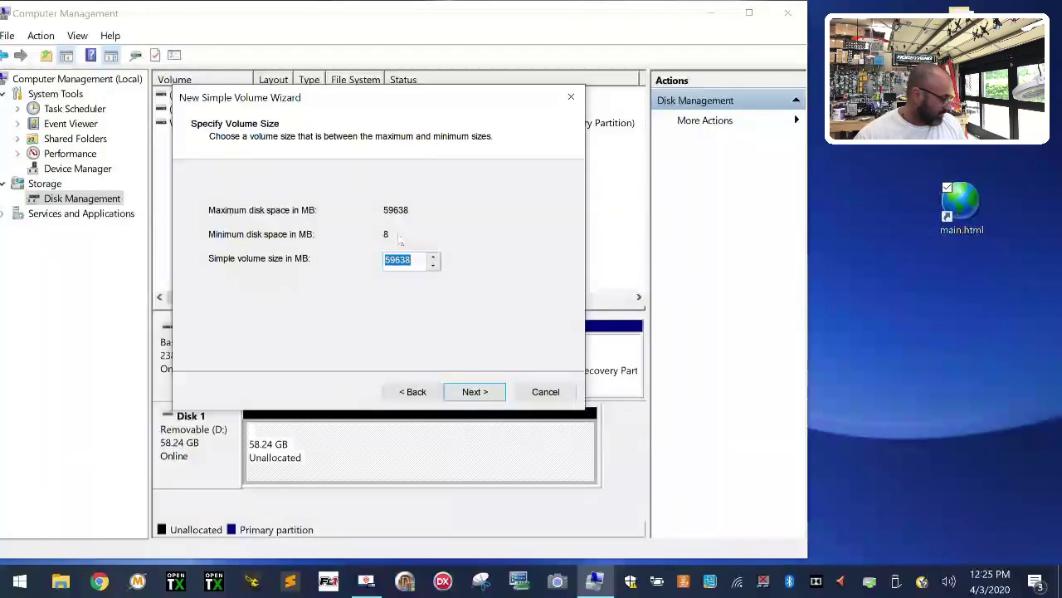
text(16000)
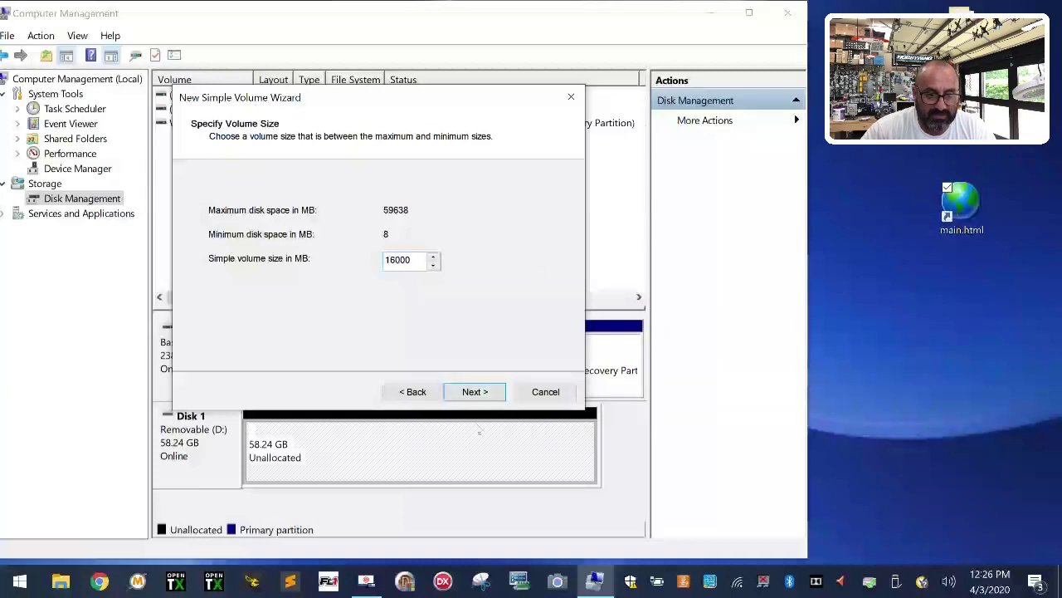
click(475, 392)
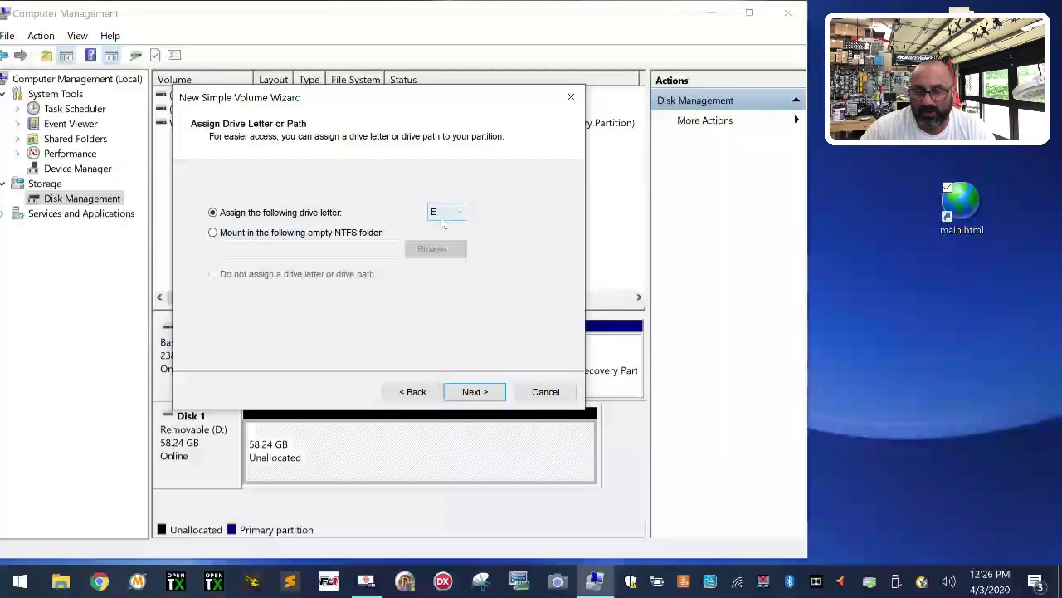
click(484, 395)
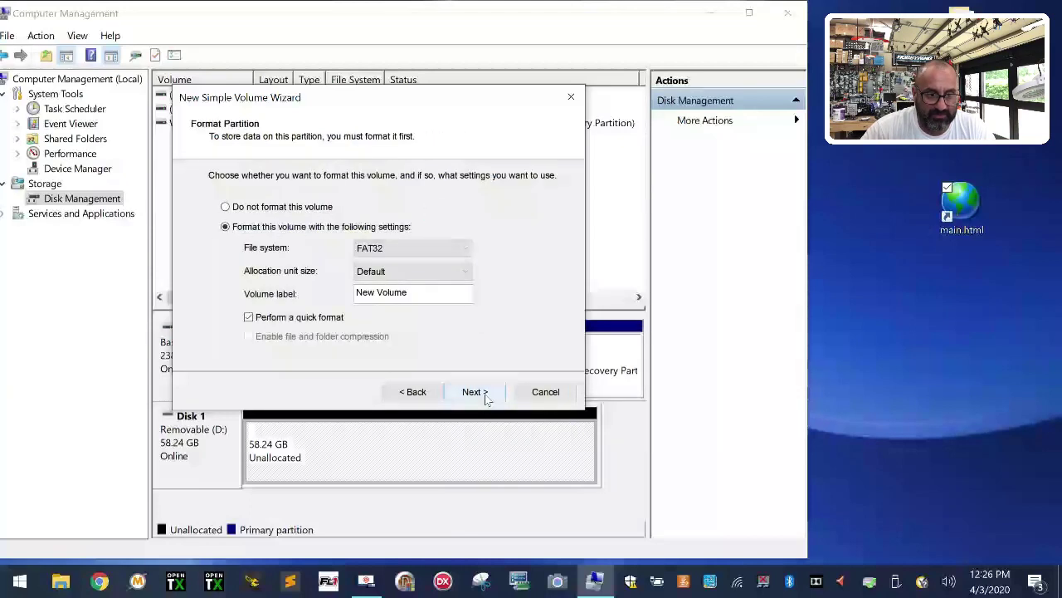
- Format the new volume as FAT32 with the default allocation unit size, label New Volume and quick format, and finish the wizard
click(434, 249)
click(449, 225)
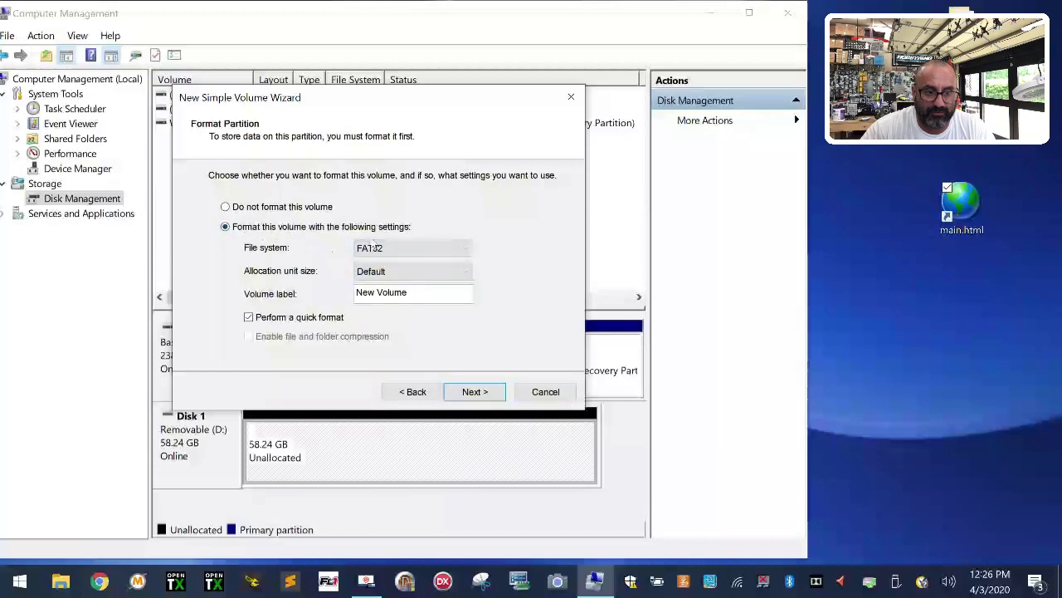
click(404, 251)
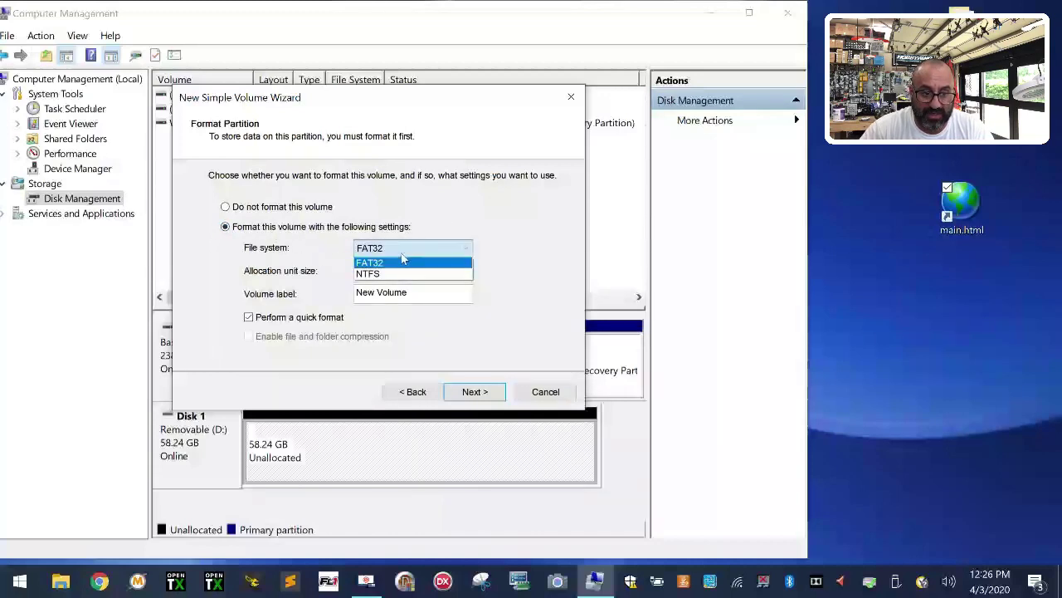
click(445, 232)
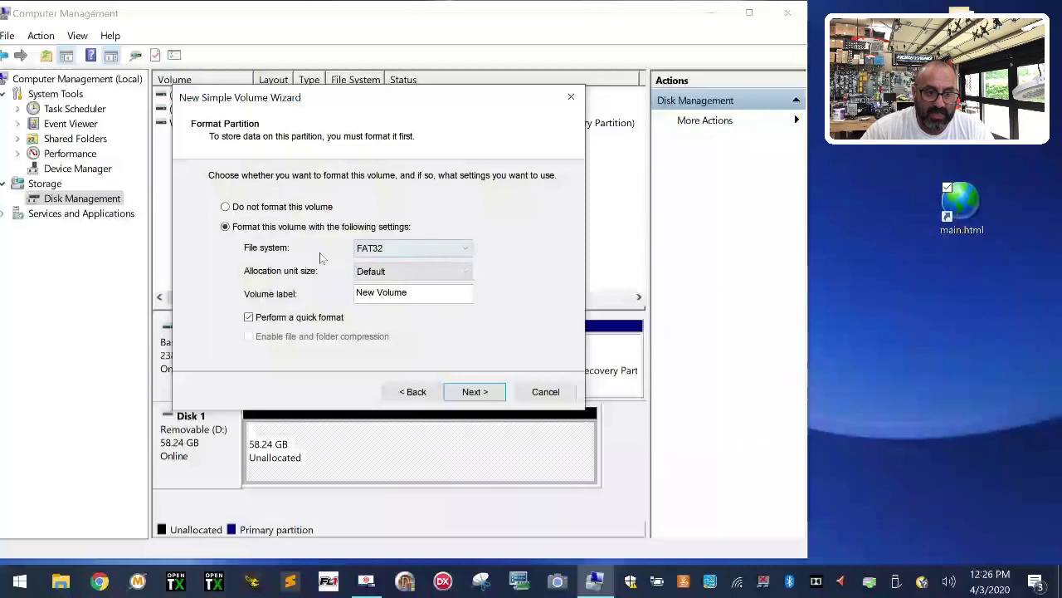
click(411, 274)
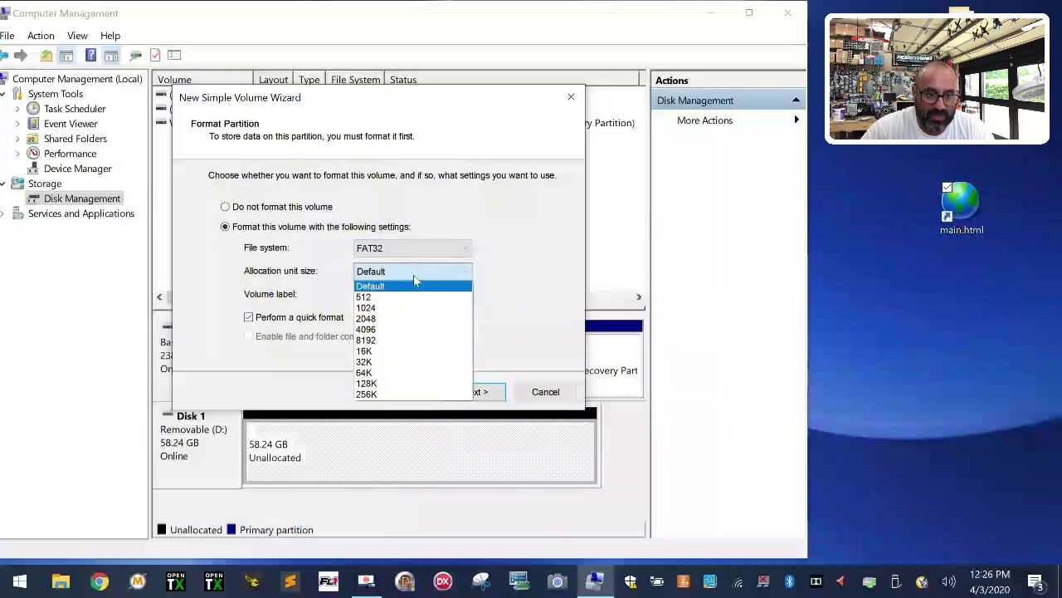
click(523, 228)
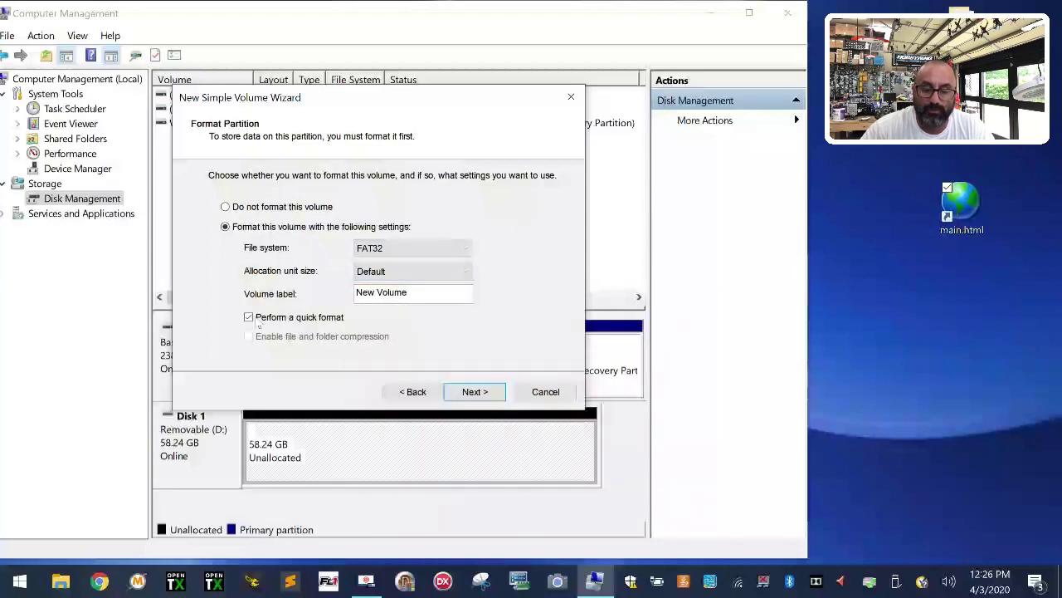
click(471, 394)
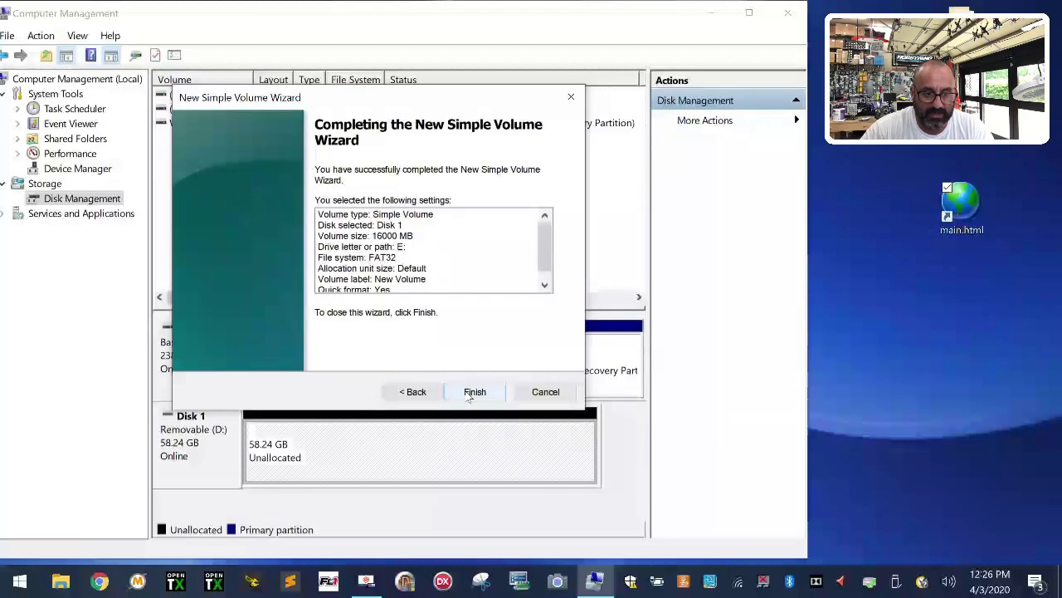
click(472, 395)
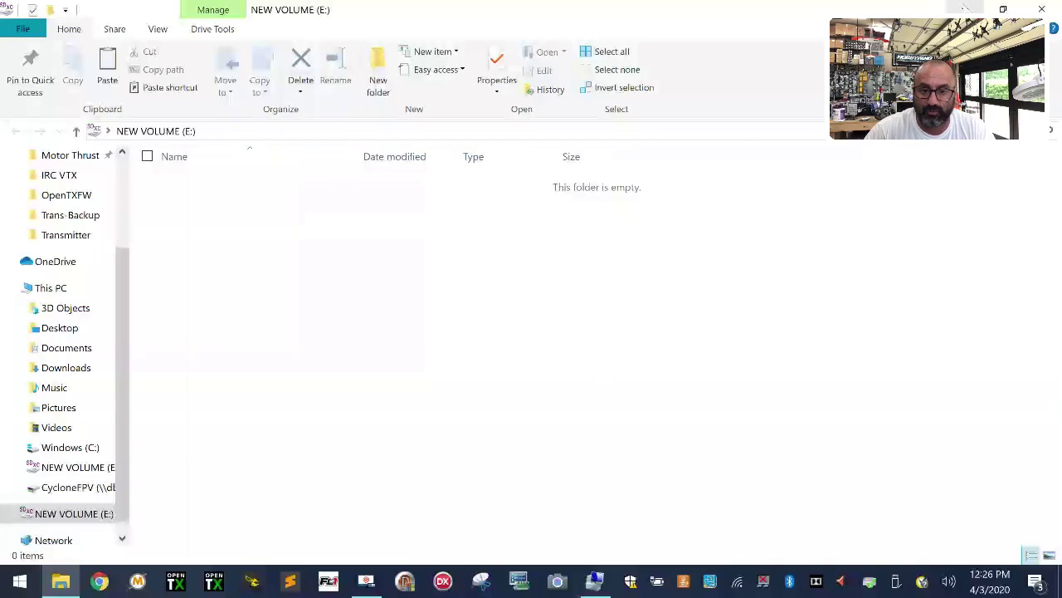
- Close the NEW VOLUME (E:) and Computer Management windows, and briefly open the cyclonefpv.com page in Chrome before minimizing it
click(1042, 9)
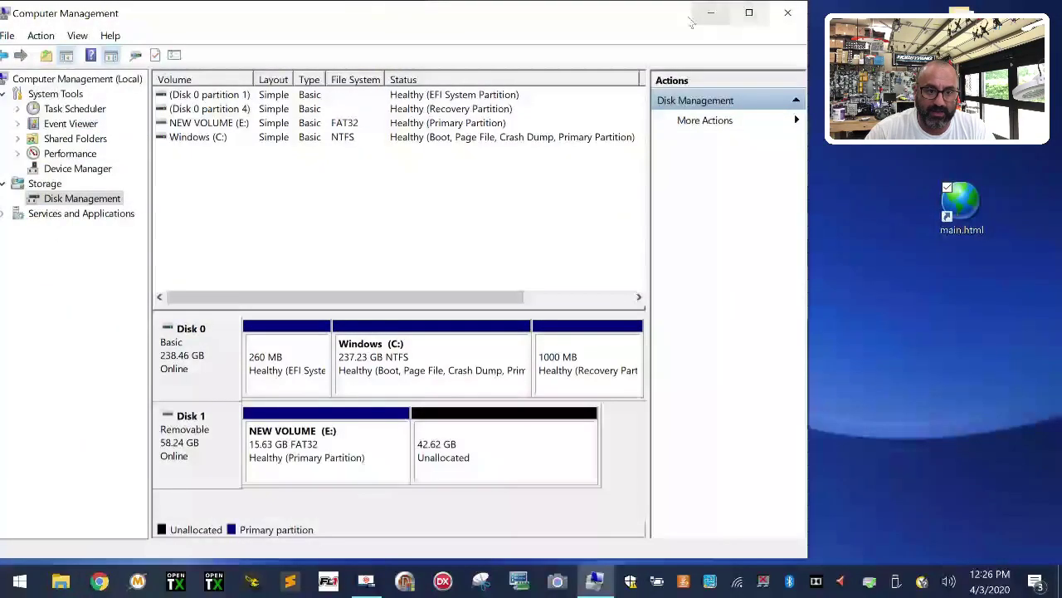
click(789, 17)
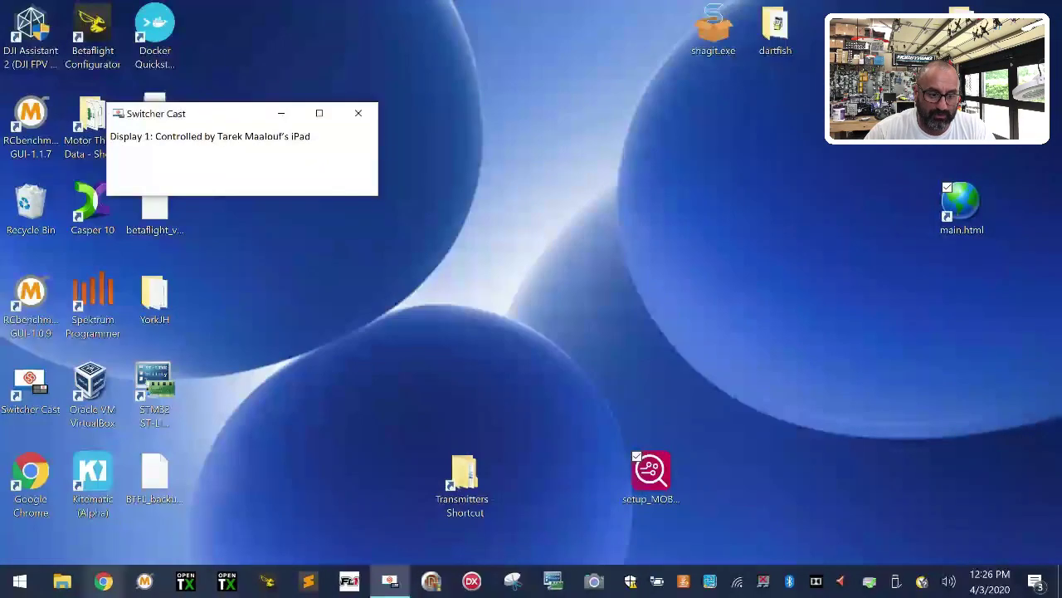
click(104, 582)
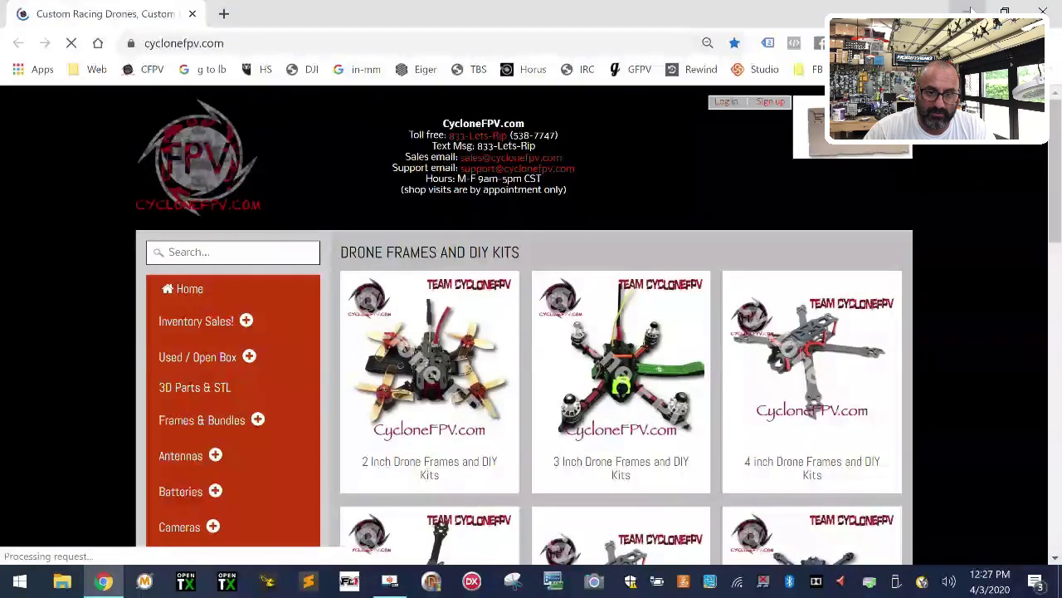
click(969, 10)
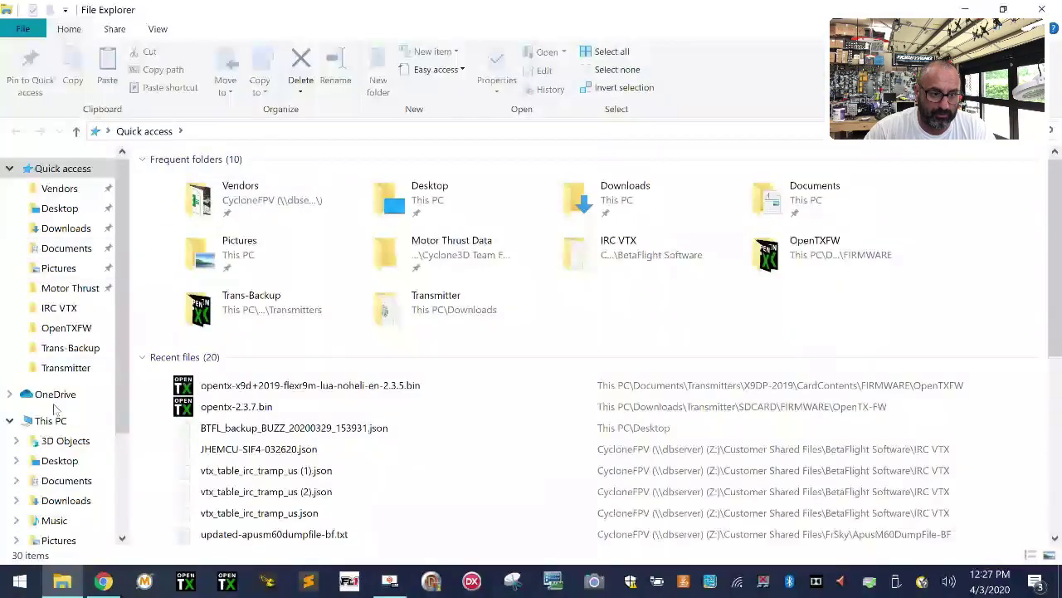
- Open the Downloads folder in File Explorer and delete the Transmitter folder from it
scroll(154, 428, down, 4)
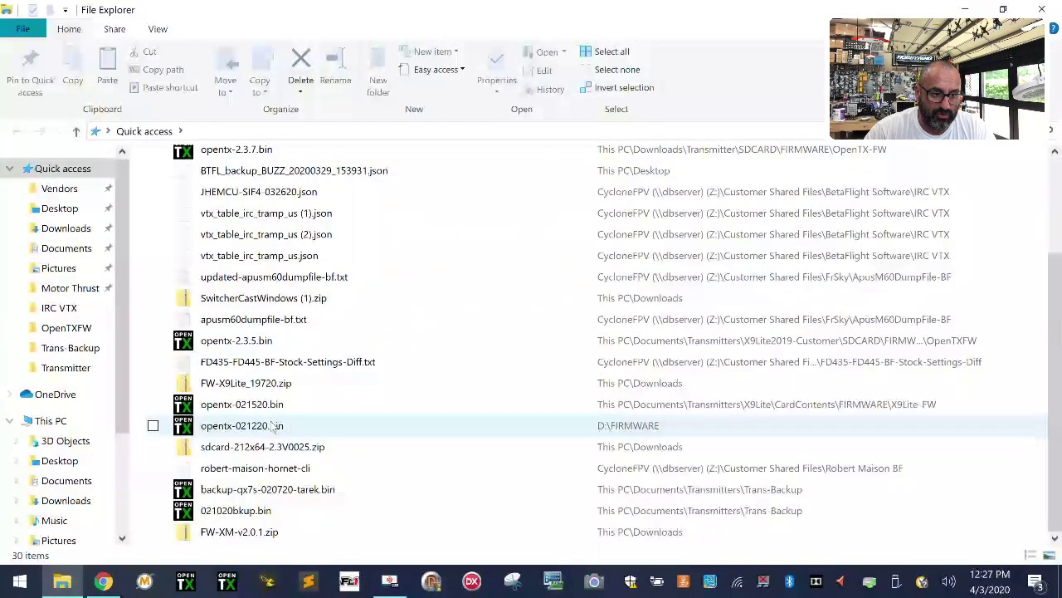
scroll(154, 489, up, 4)
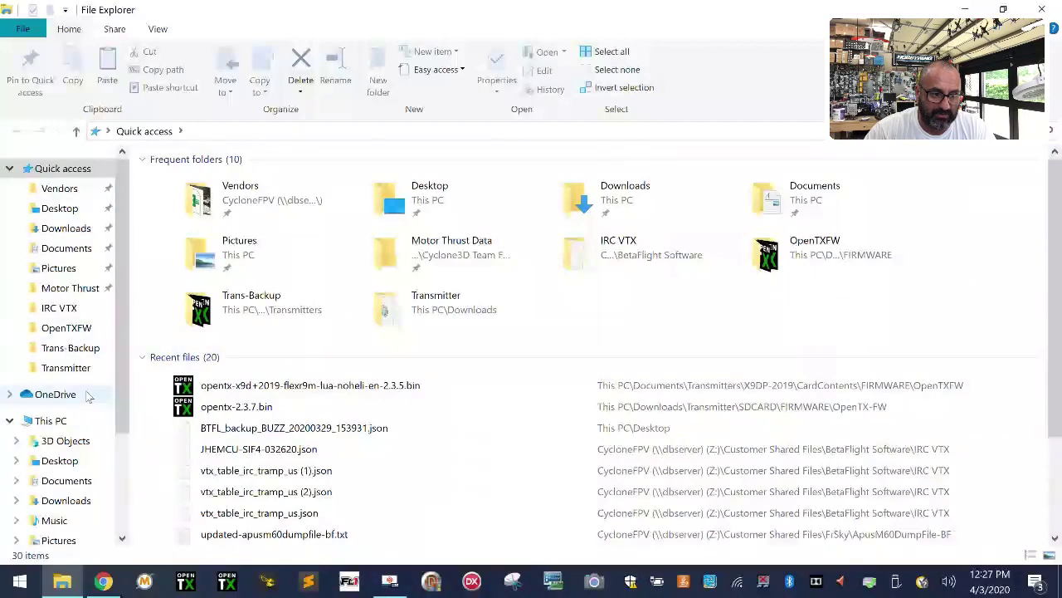
right_click(74, 372)
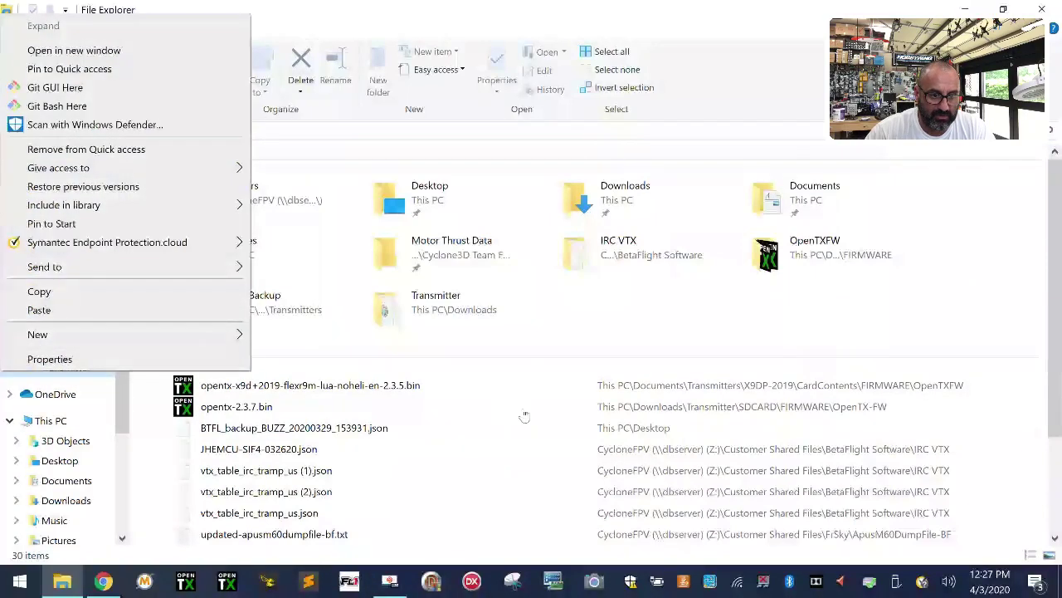
click(524, 416)
click(66, 500)
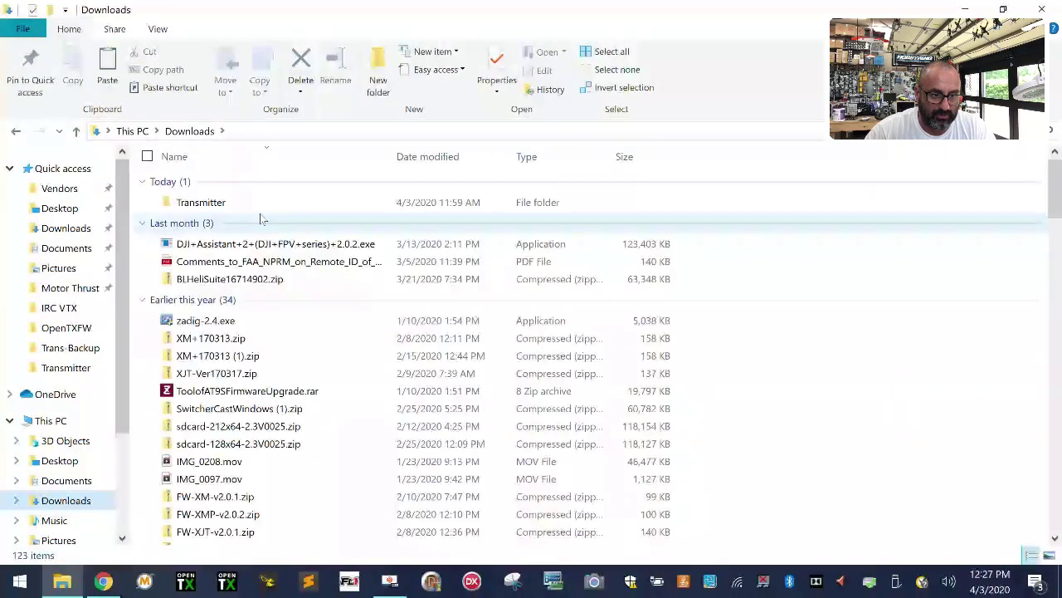
right_click(212, 203)
click(61, 513)
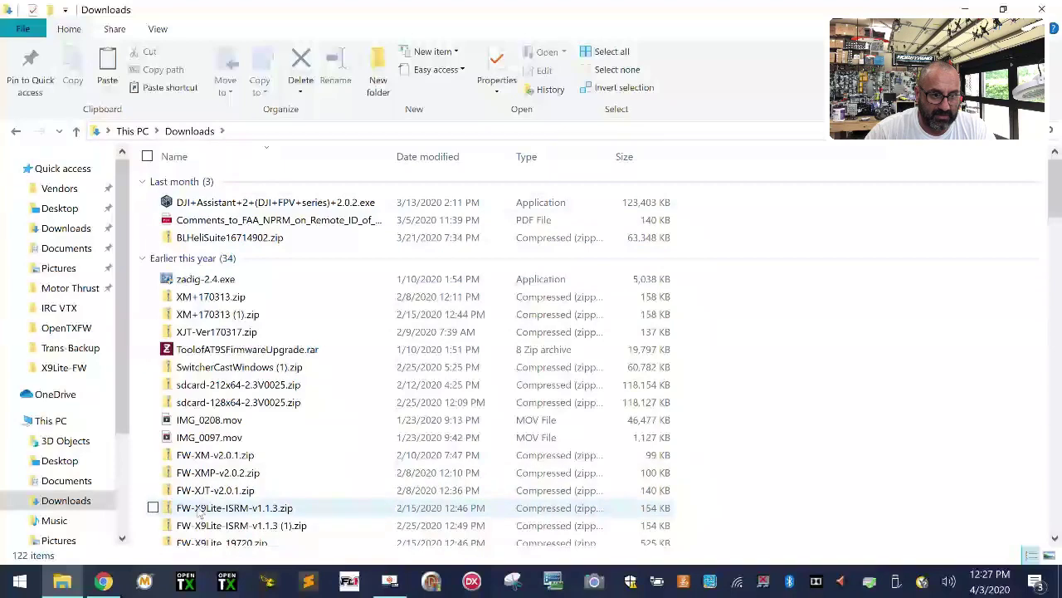
- Create a new folder named FrSky X9DPlus2019 in the Documents folder
scroll(32, 528, down, 2)
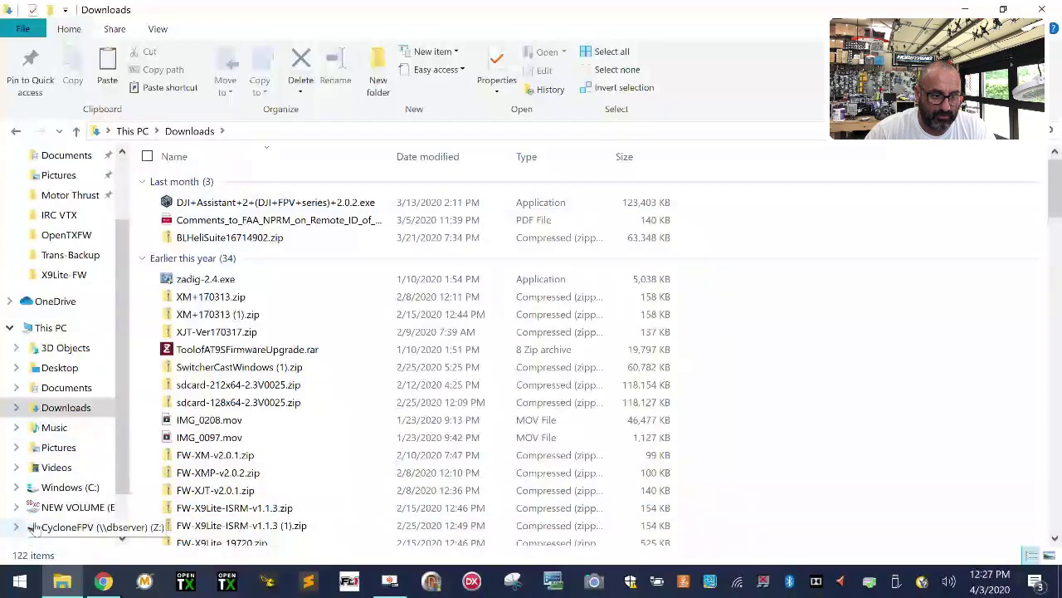
scroll(46, 523, up, 2)
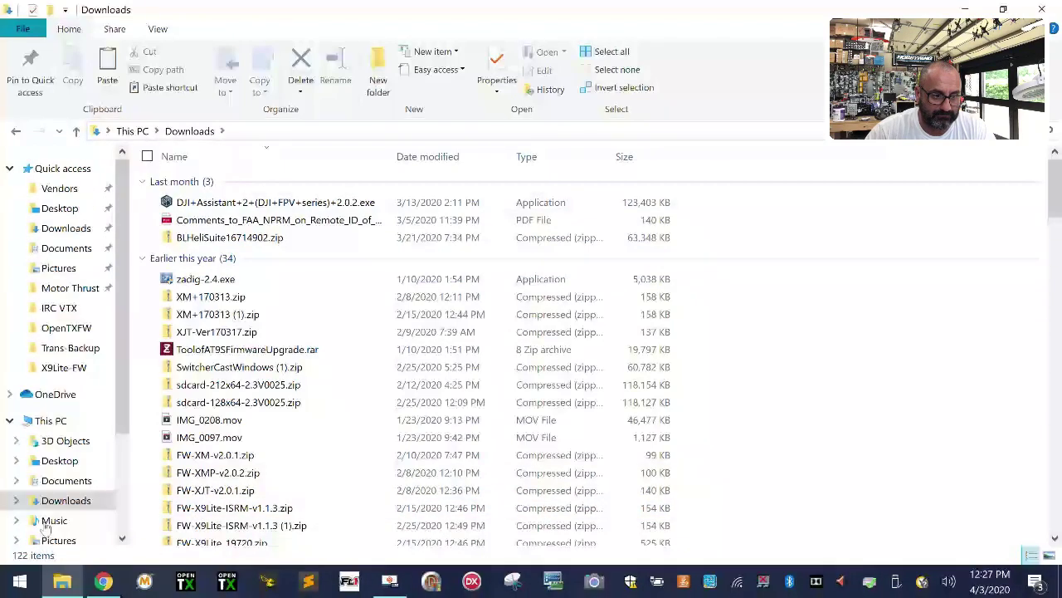
click(68, 482)
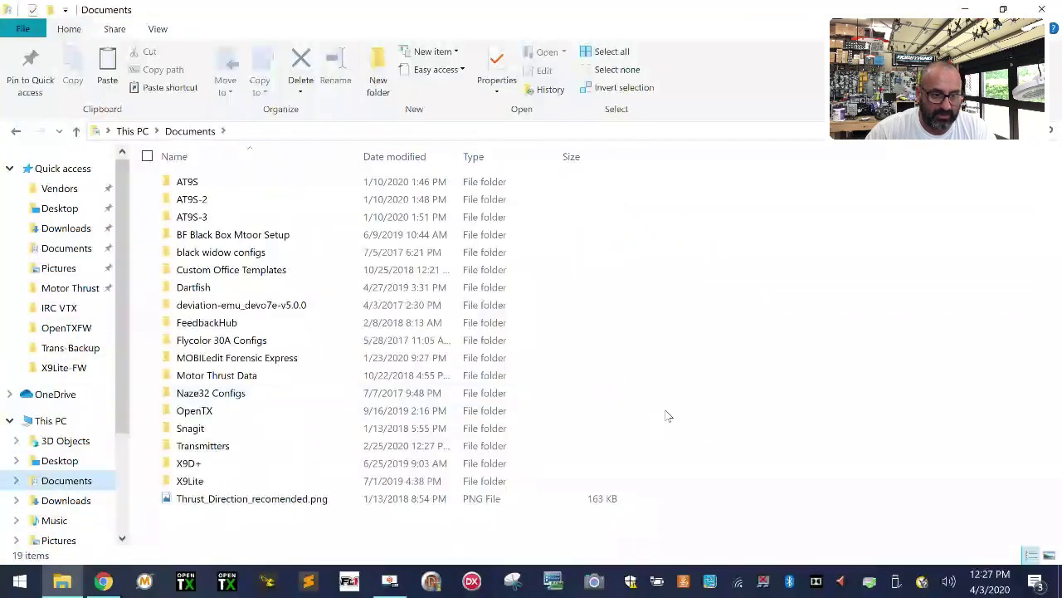
click(378, 71)
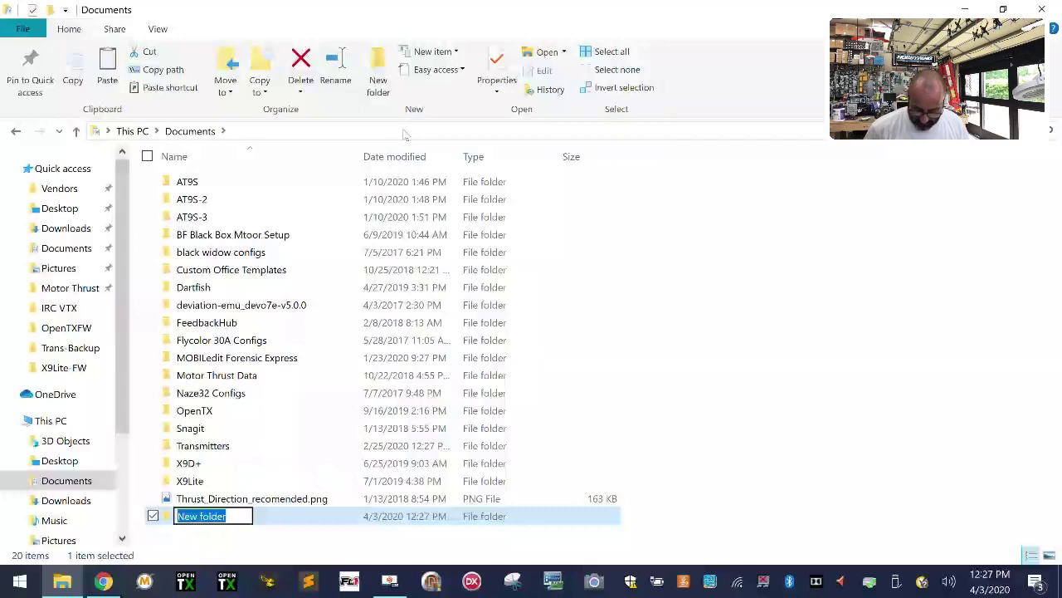
key(BackSpace)
text(FrSky)
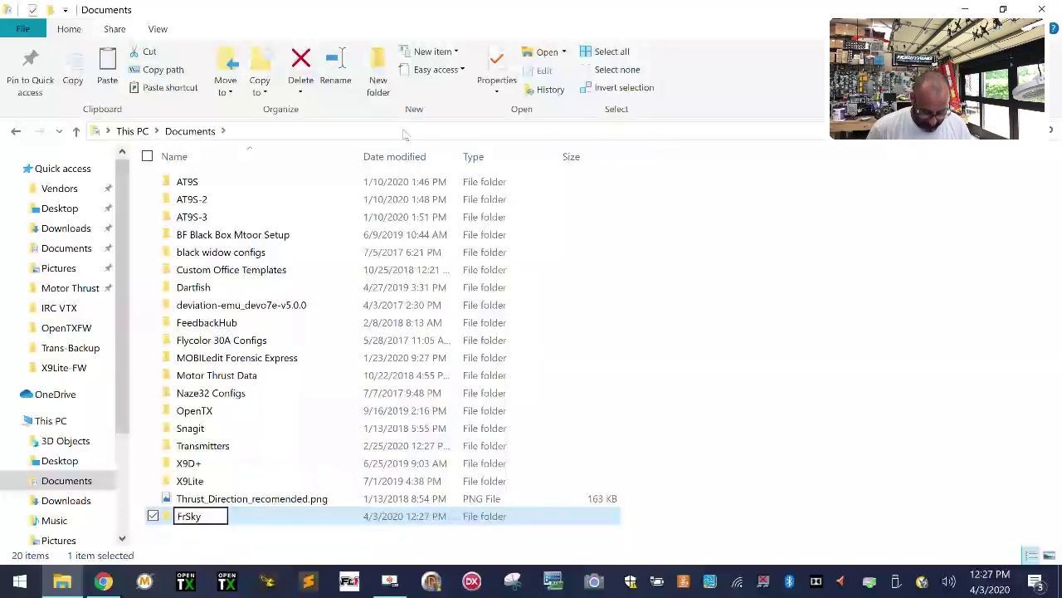
text( X9d)
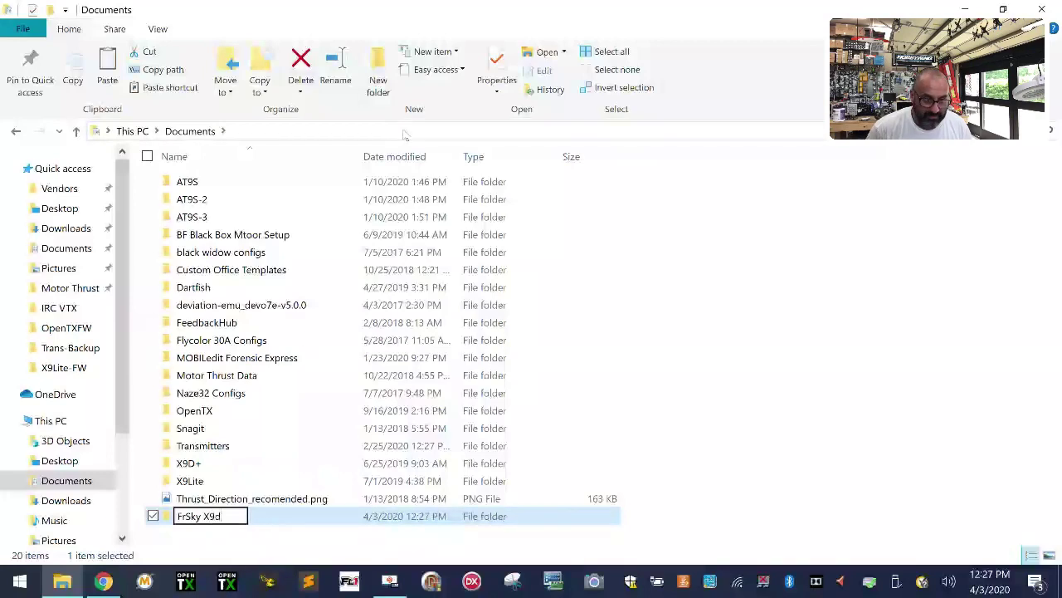
key(BackSpace)
text(DPl)
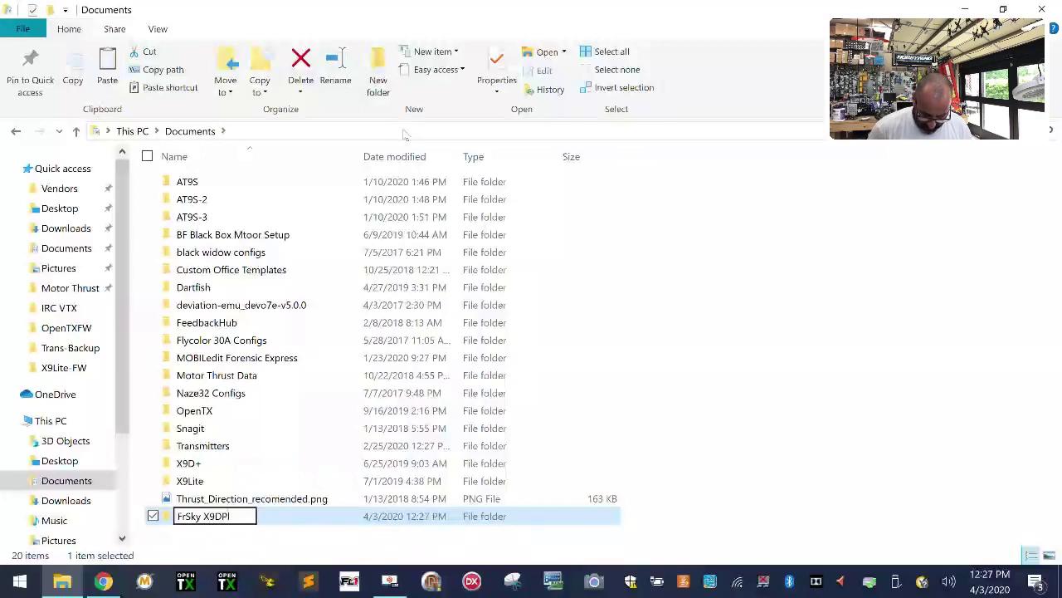
text(us2019)
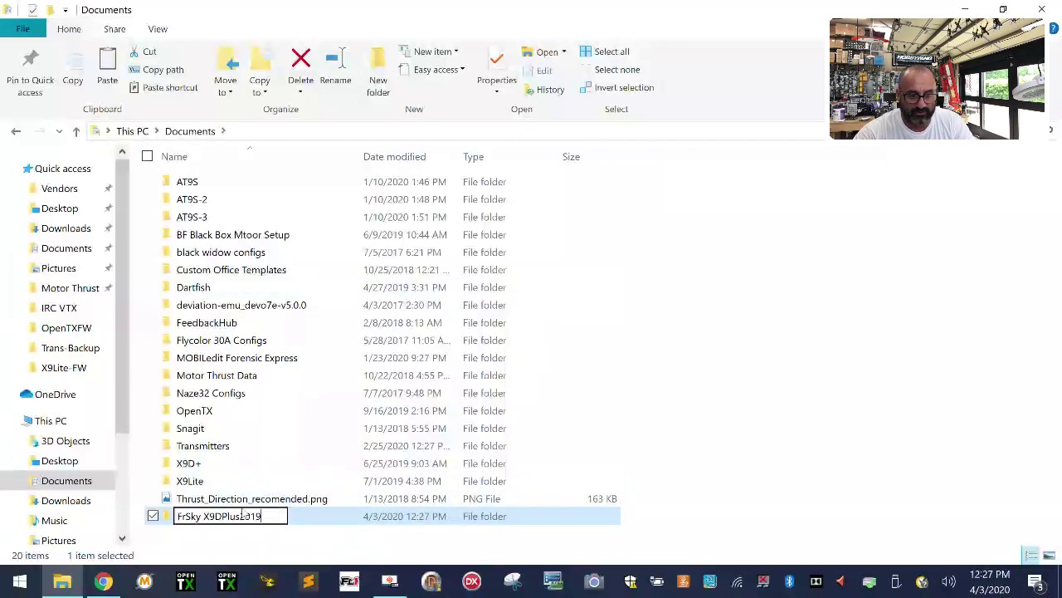
click(319, 536)
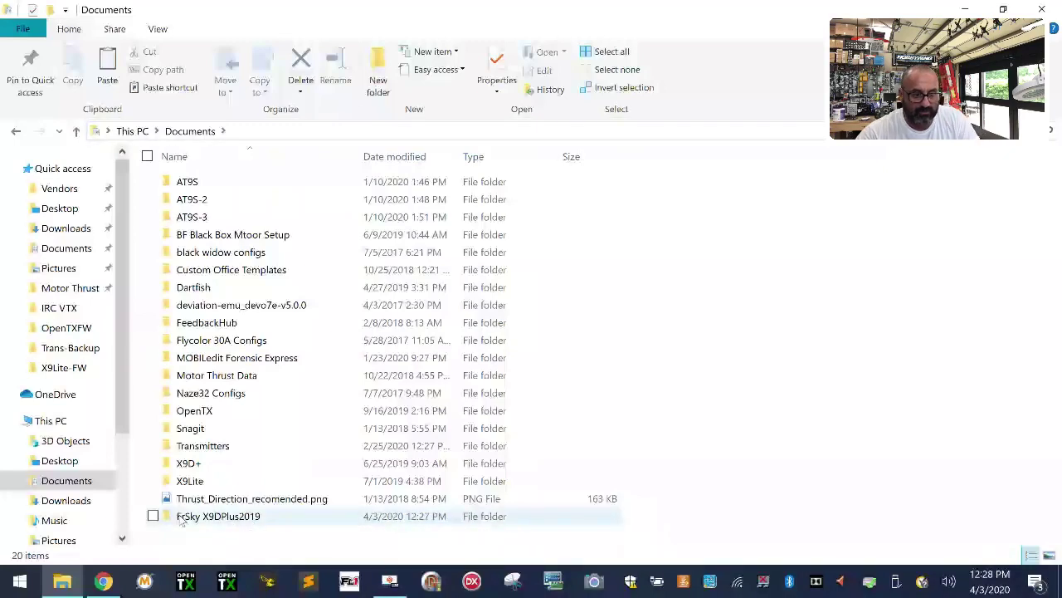
- Include the FrSky X9DPlus2019 folder in the Documents library
right_click(249, 516)
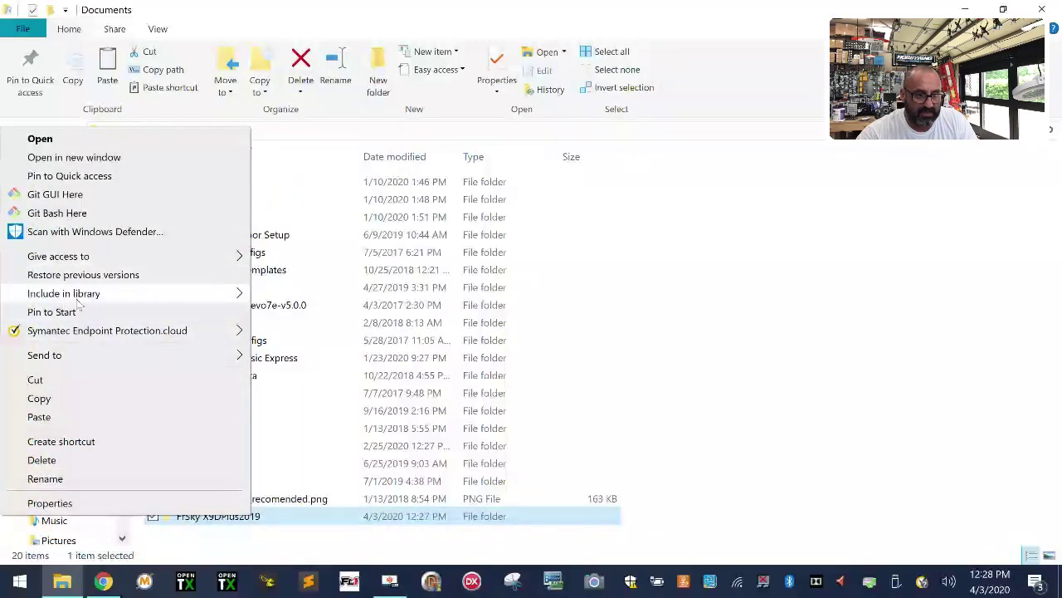
mouse_move(82, 299)
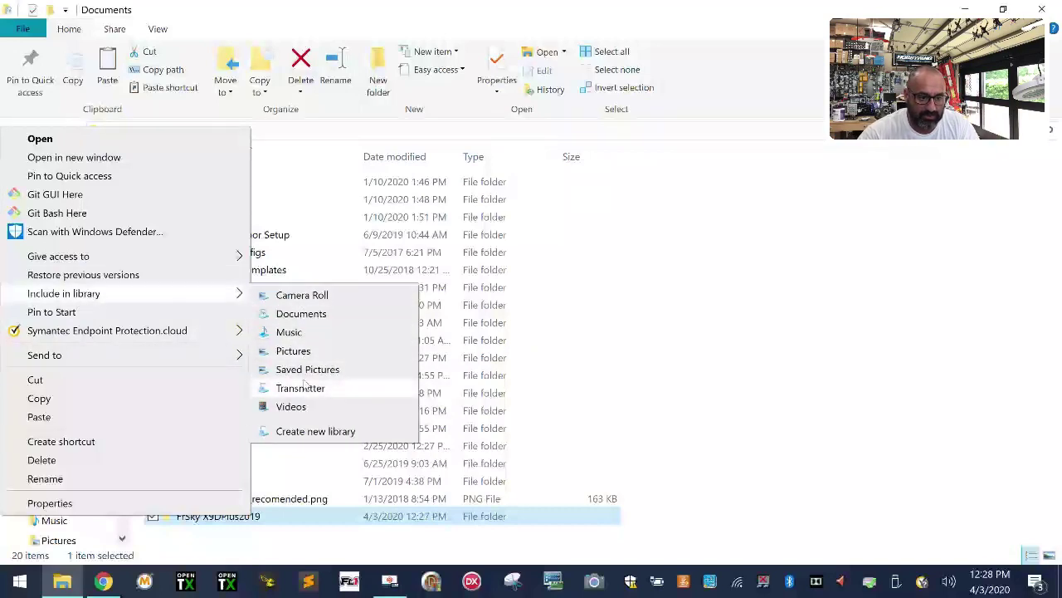
click(303, 315)
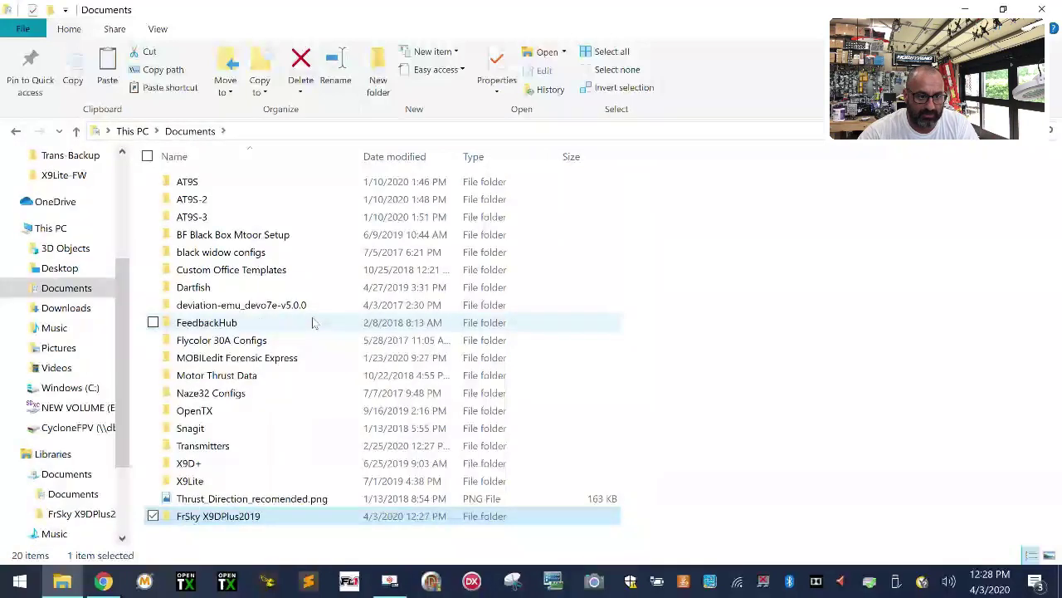
- Open the FrSky X9DPlus2019 folder from the Documents library
scroll(37, 498, down, 2)
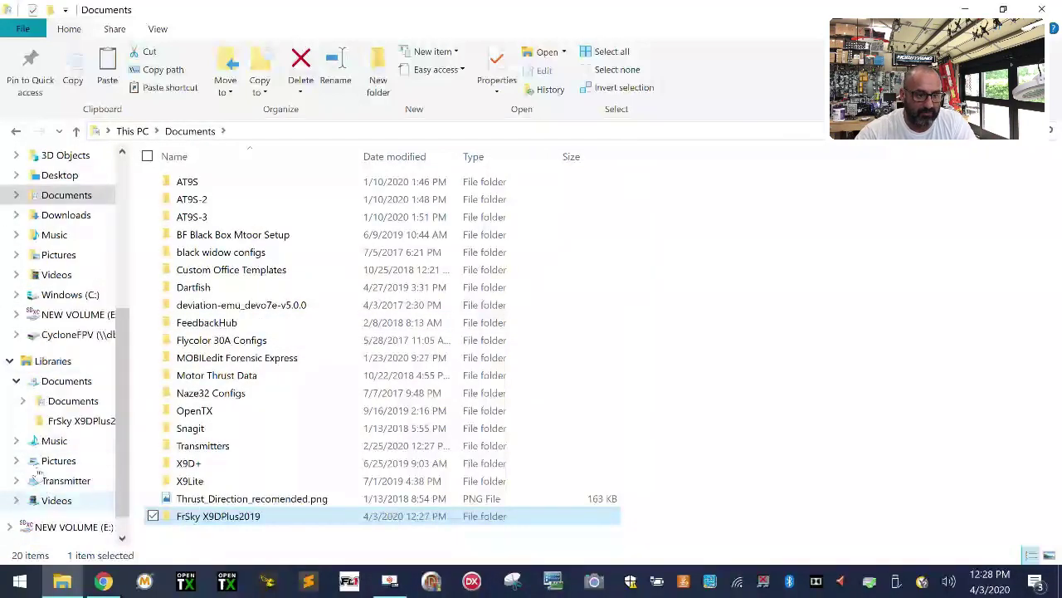
click(11, 363)
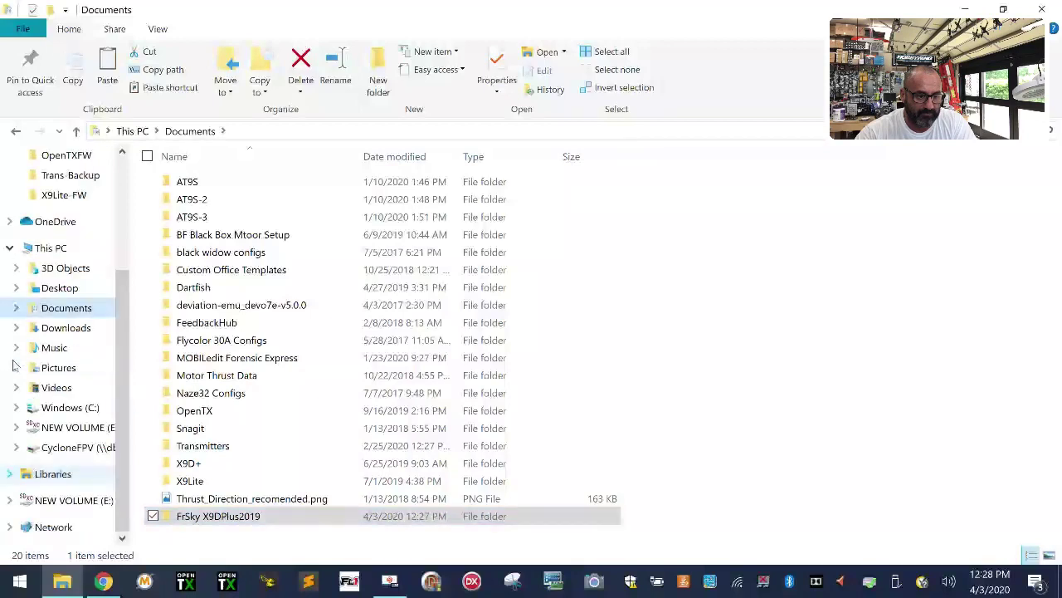
click(9, 473)
click(15, 408)
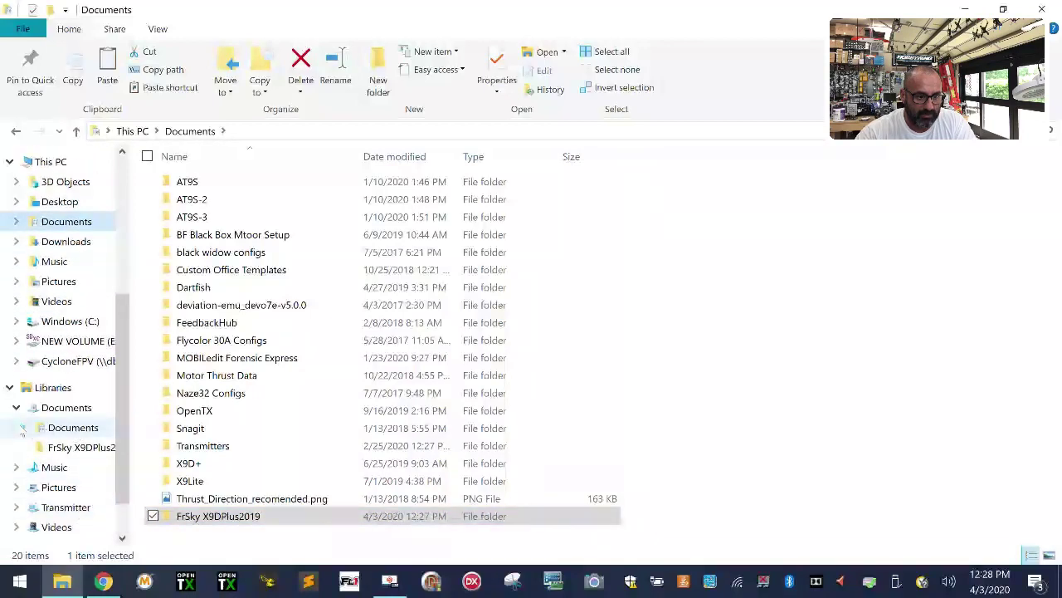
click(79, 448)
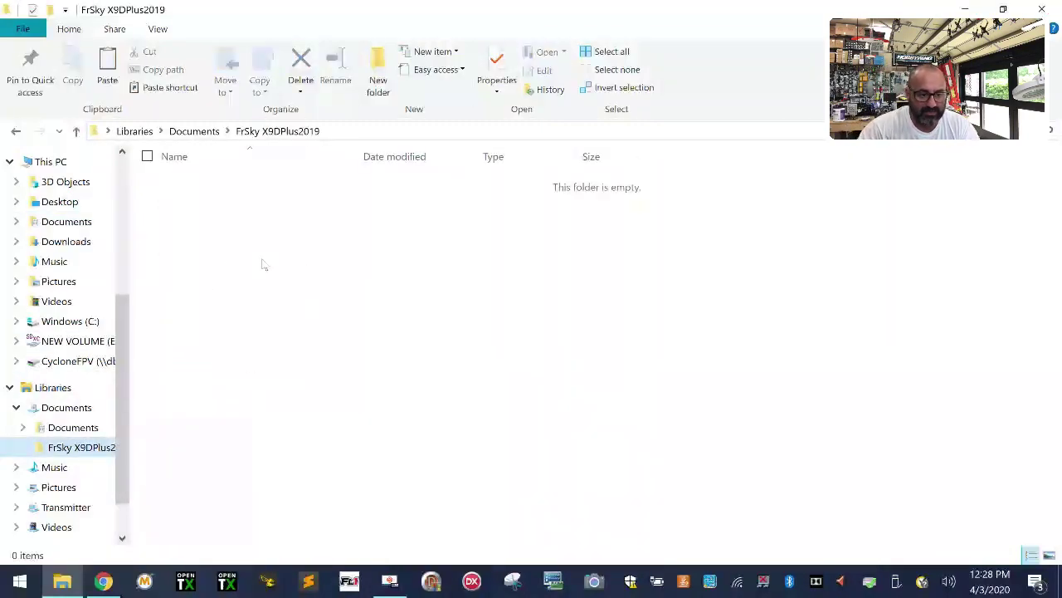
- Create a folder named Backup inside the FrSky X9DPlus2019 folder
right_click(218, 267)
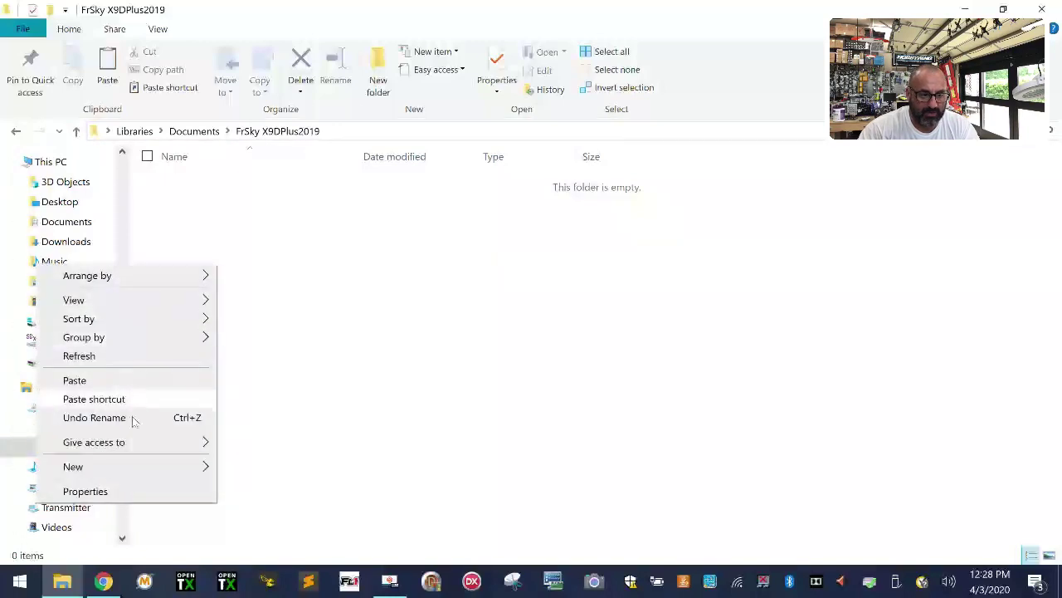
mouse_move(122, 470)
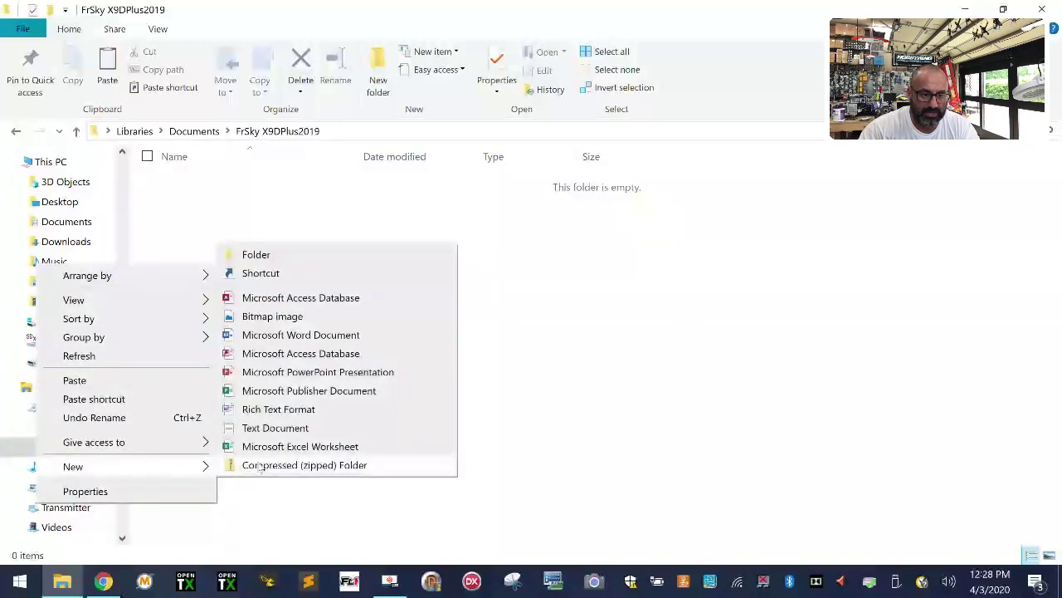
click(312, 262)
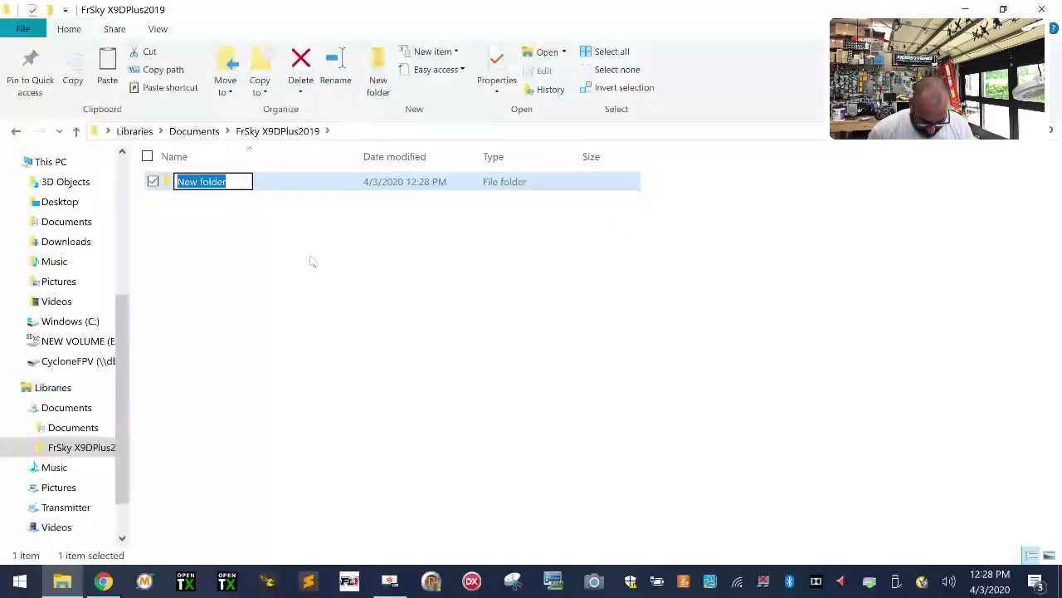
text(Backup)
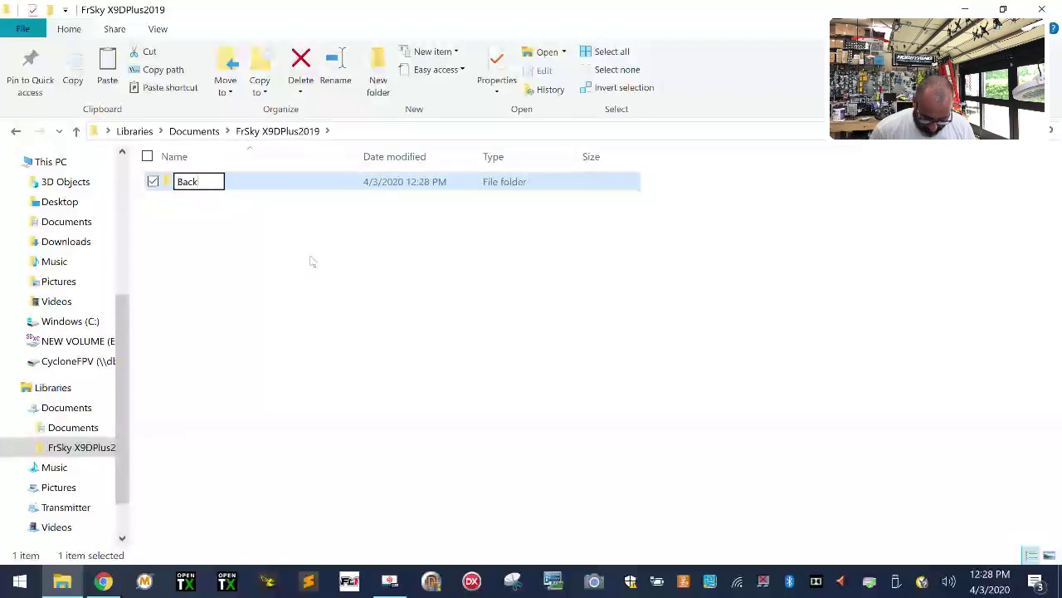
key(Return)
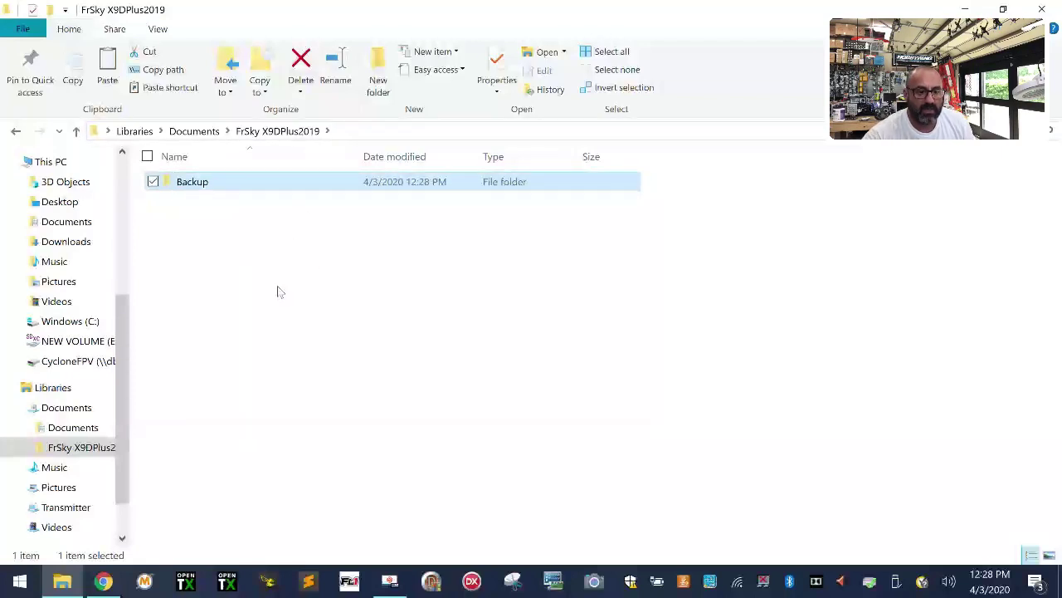
- Create a second folder named SDCard next to the Backup folder
click(252, 258)
right_click(253, 257)
mouse_move(166, 457)
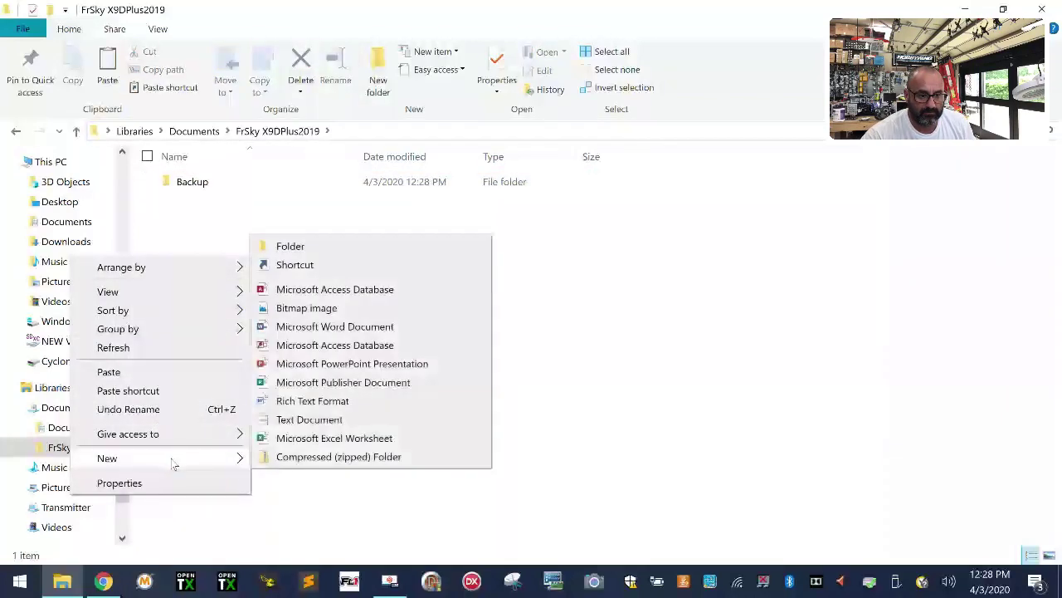
click(372, 246)
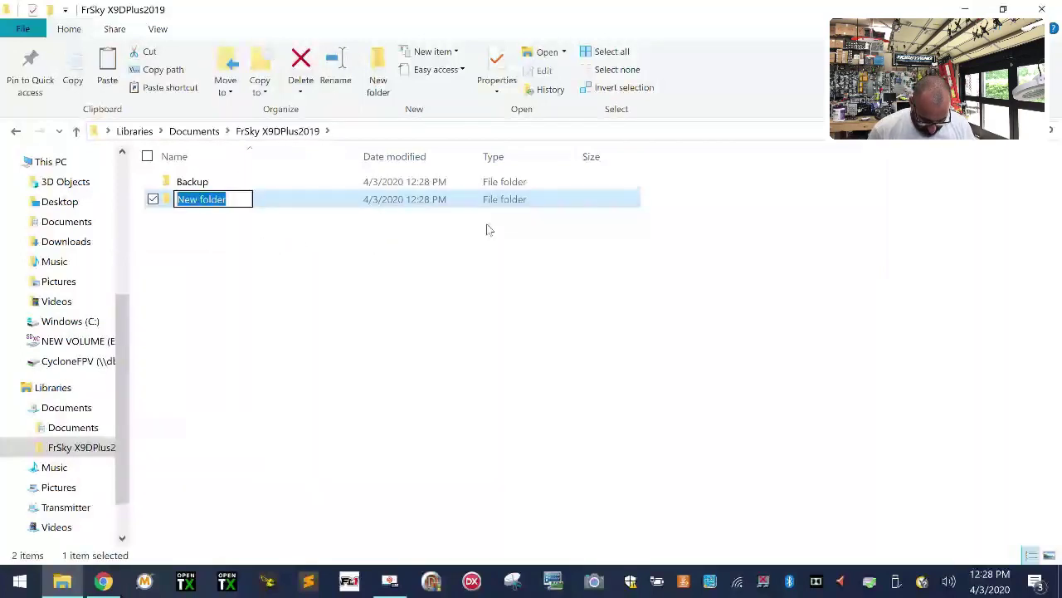
text(SDCar)
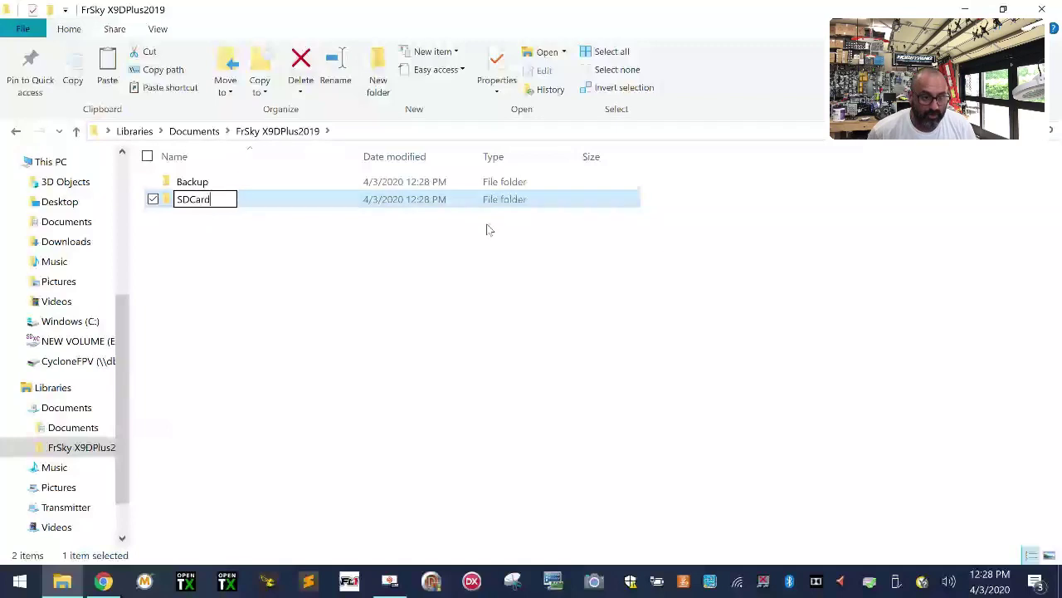
text(d)
key(Return)
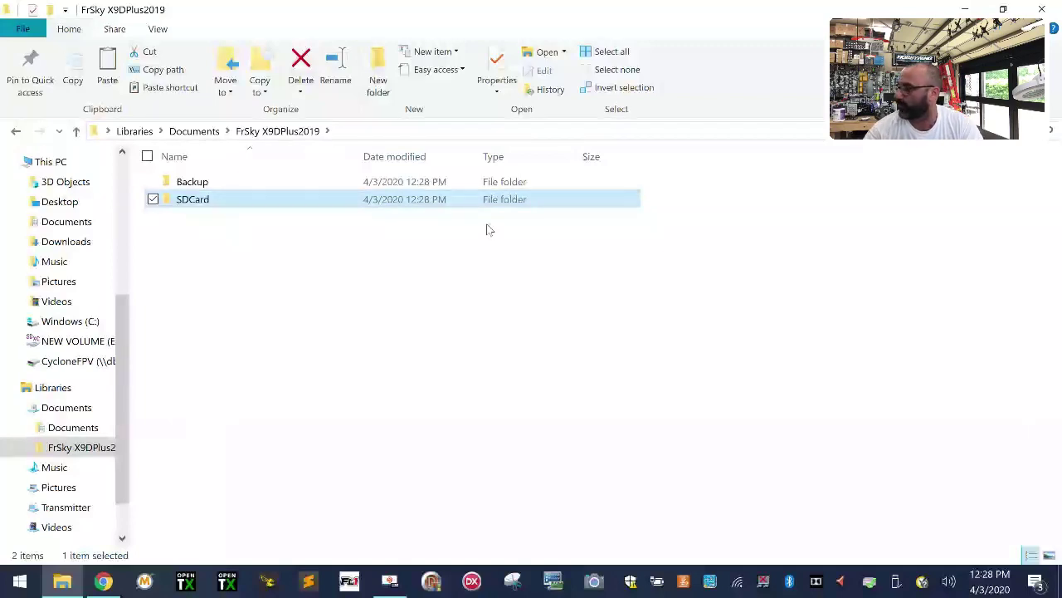
click(362, 330)
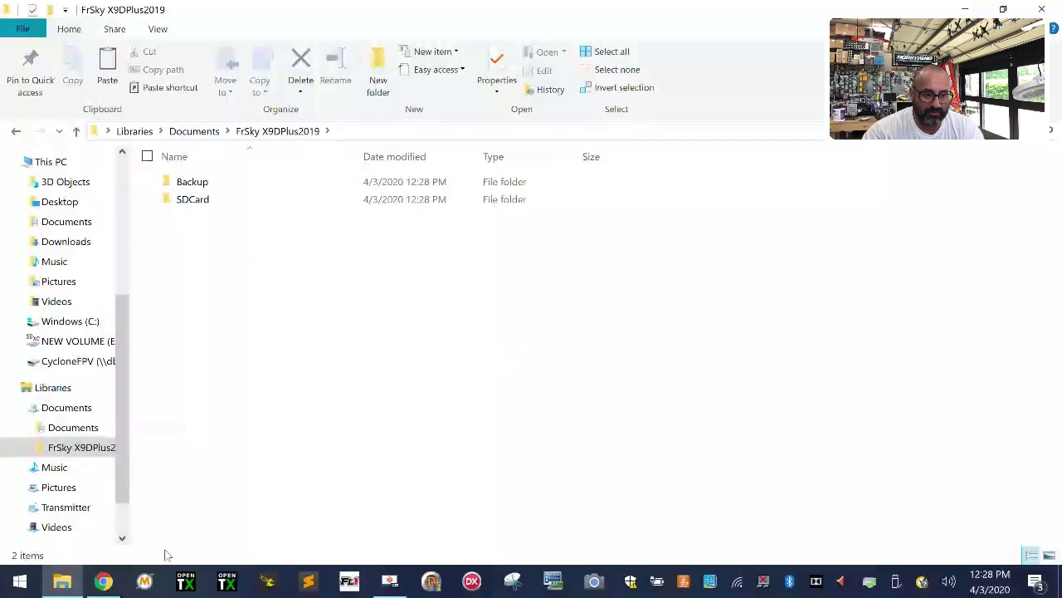
- Switch to Chrome and open the drone tutorials blog from the Blogs/Posts/Tutorials category on cyclonefpv.com
click(98, 584)
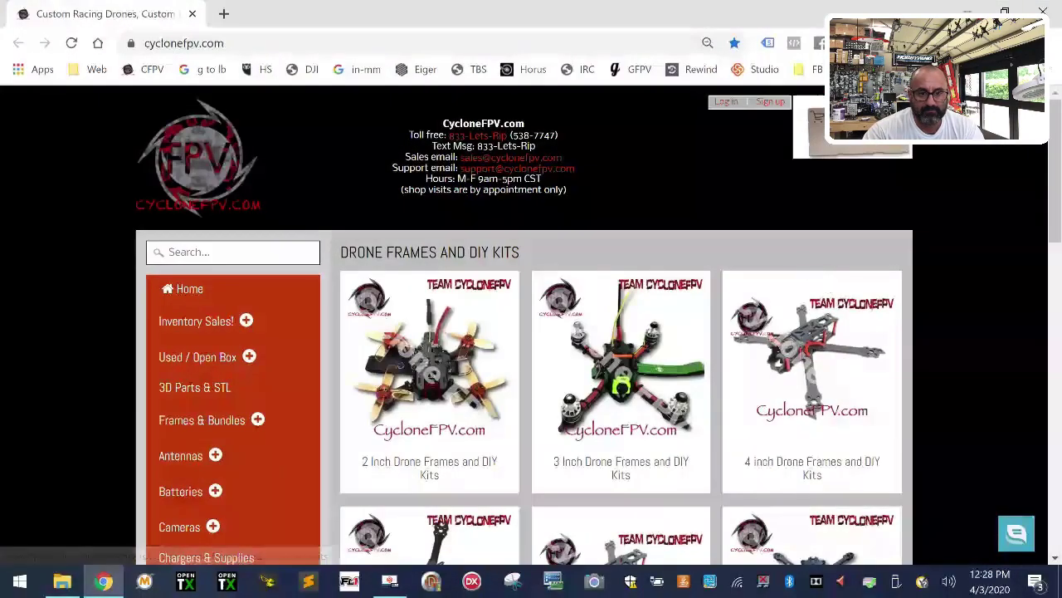
scroll(222, 321, down, 6)
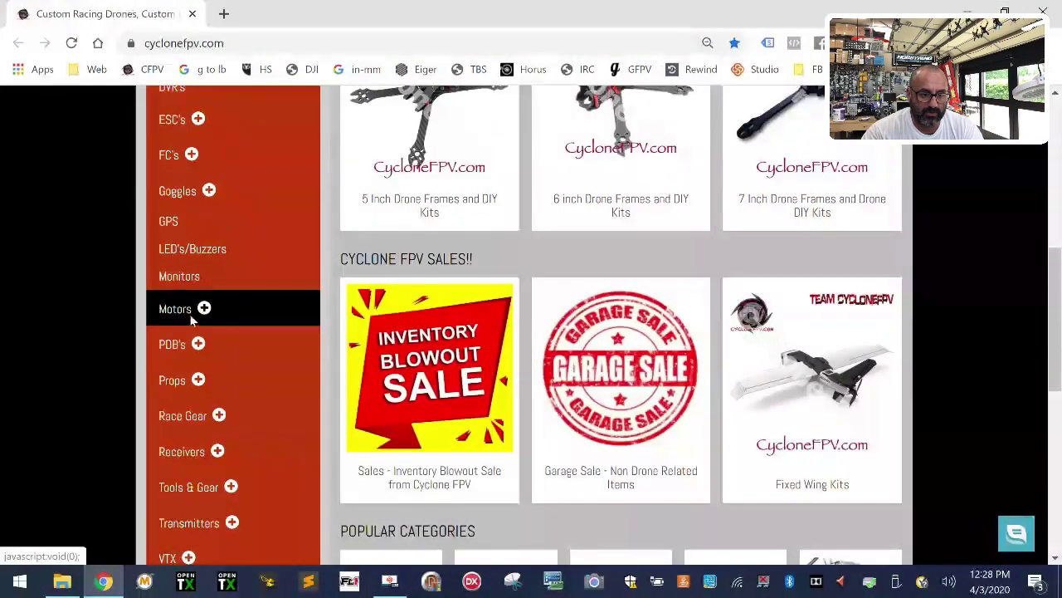
scroll(172, 382, down, 2)
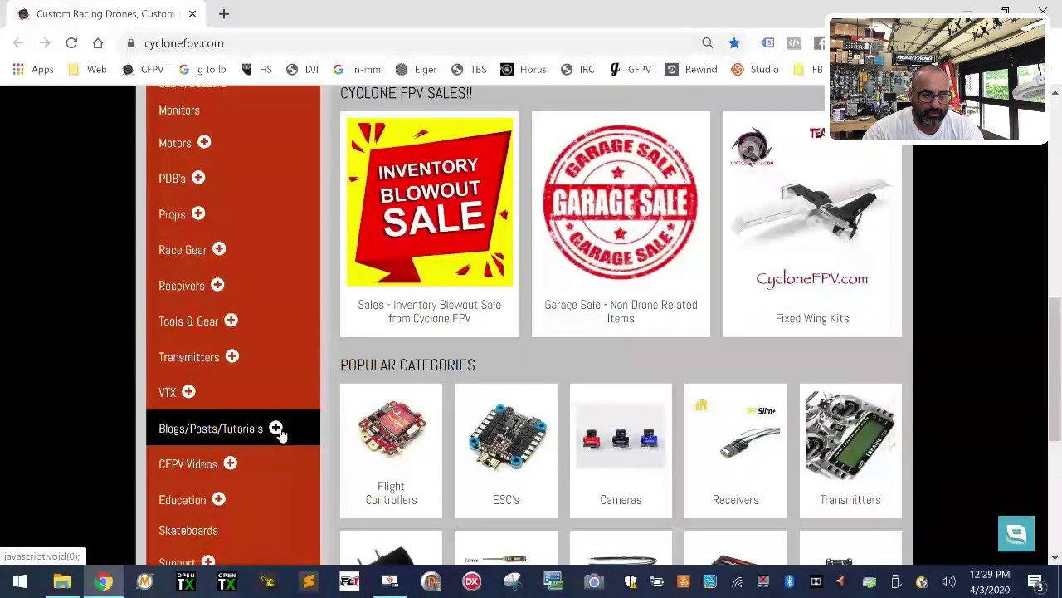
click(275, 428)
click(182, 481)
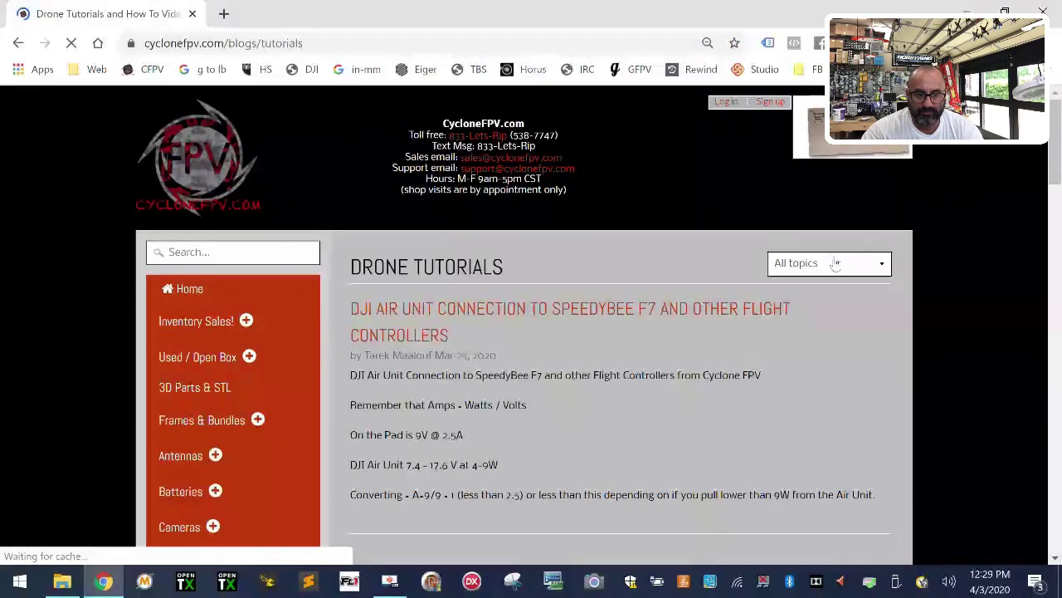
- Filter the drone tutorials by the Open TX topic
click(834, 262)
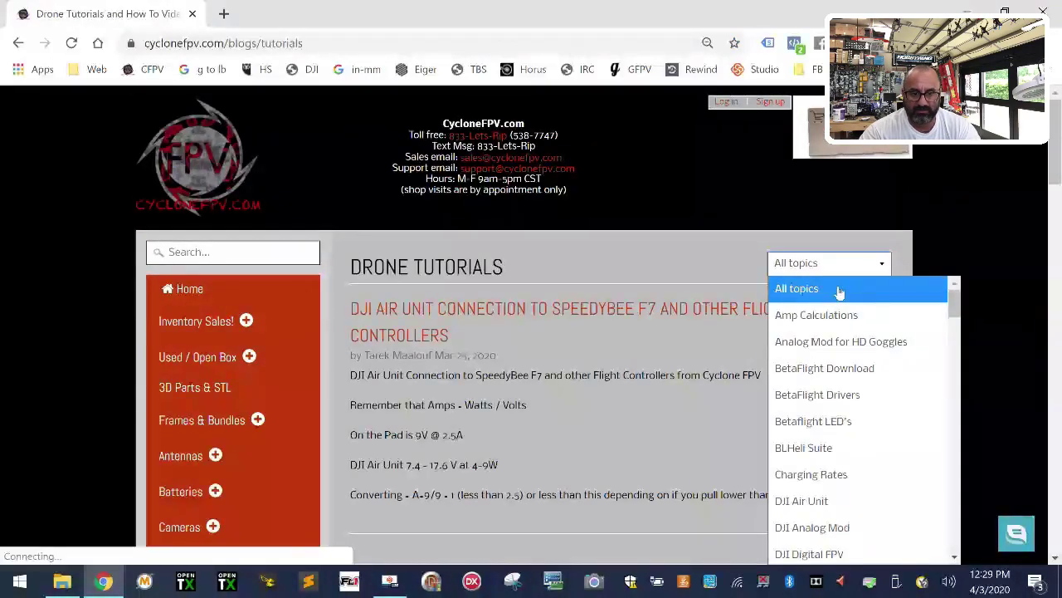
key(o)
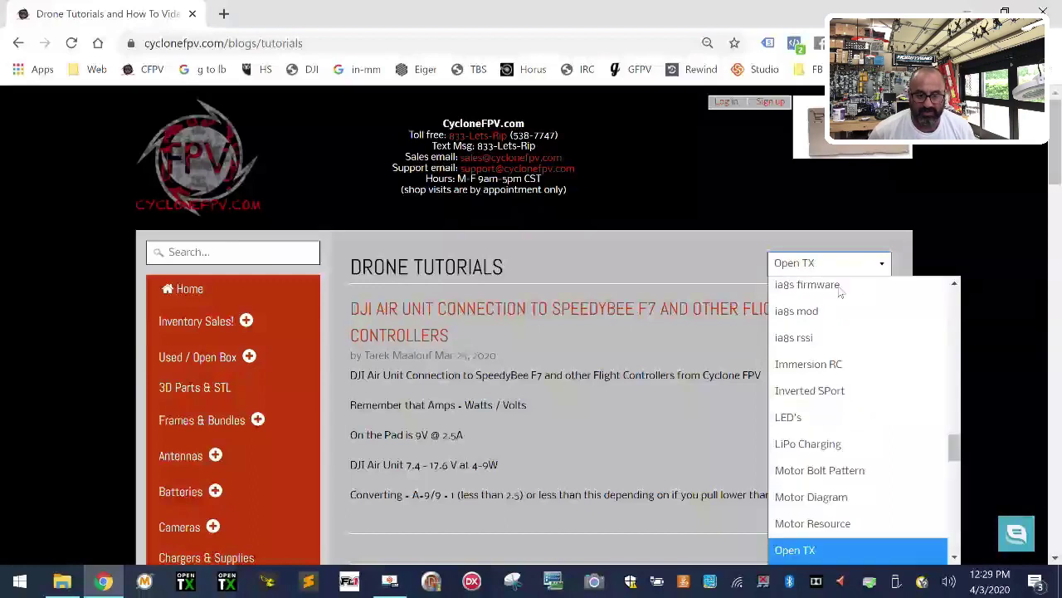
click(822, 550)
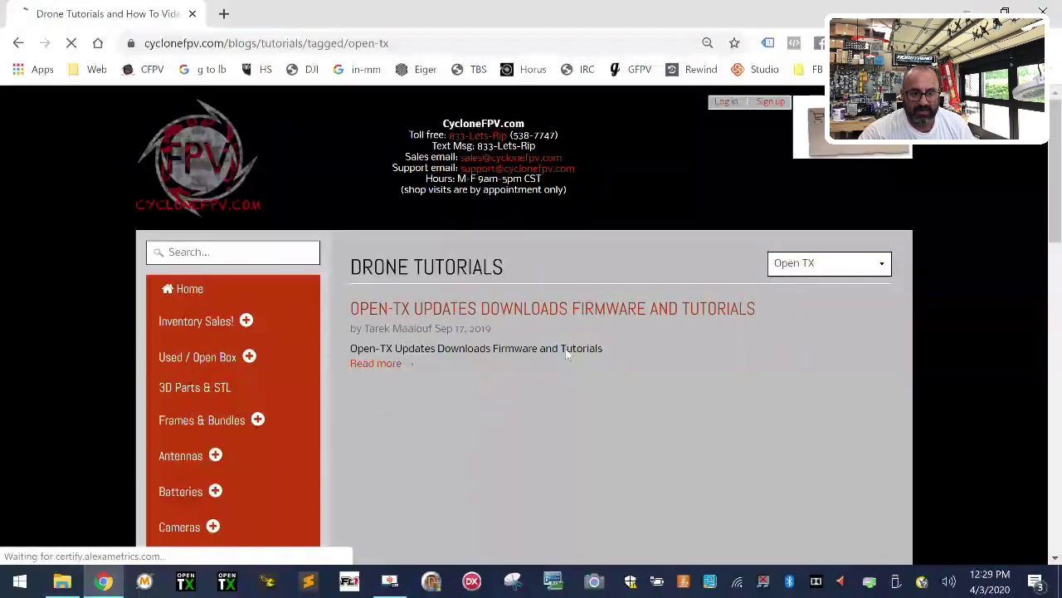
- Open the full Open-TX Updates Downloads Firmware and Tutorials post and follow its Open-TX Website link
click(403, 367)
scroll(486, 304, down, 2)
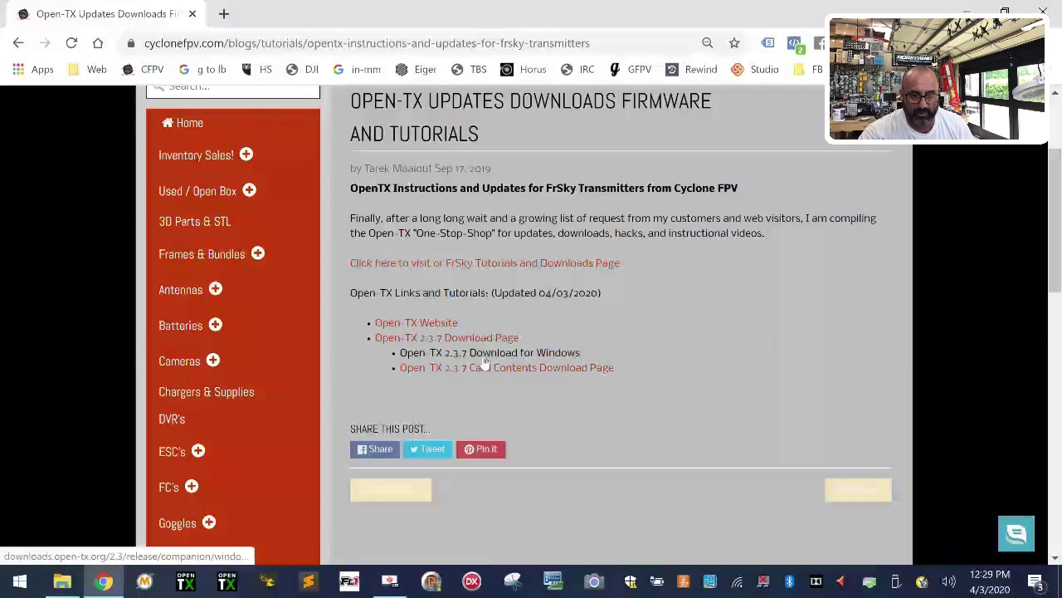
click(437, 329)
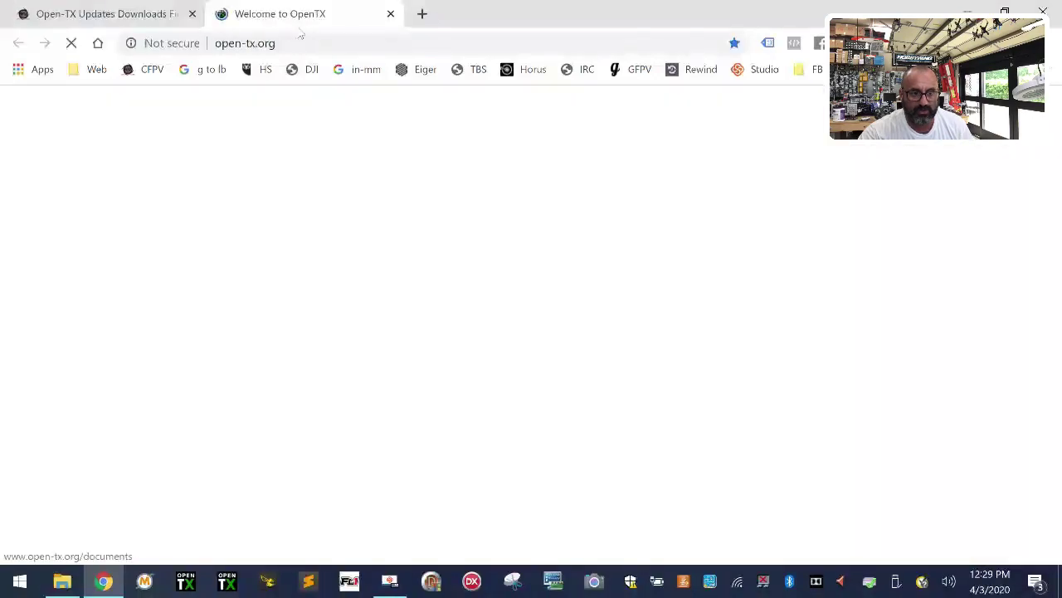
- Open the OpenTX 2.3.7 release post from the News list and go to its download links
scroll(451, 437, down, 2)
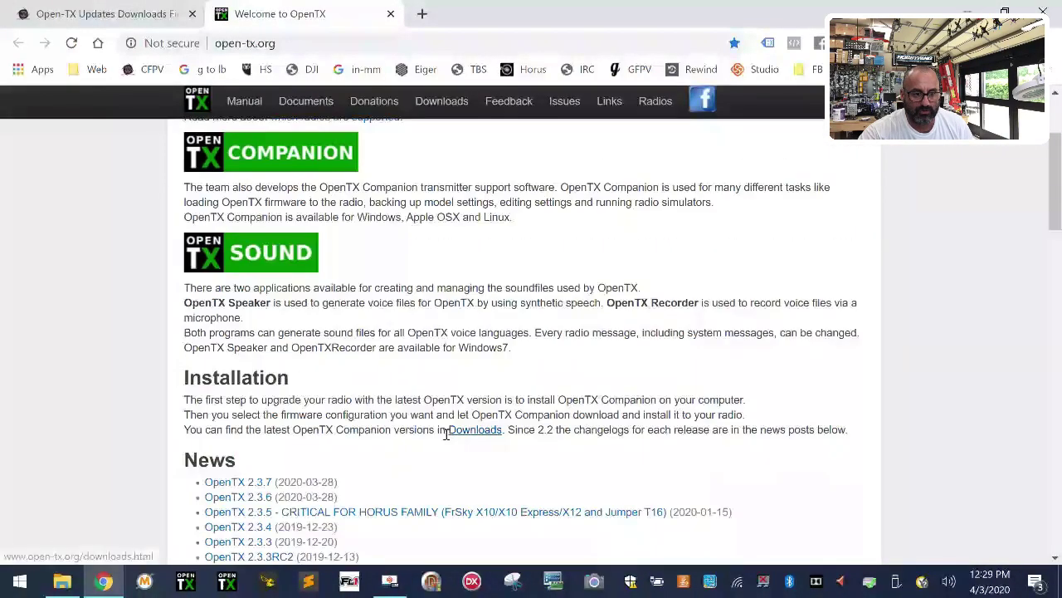
click(247, 488)
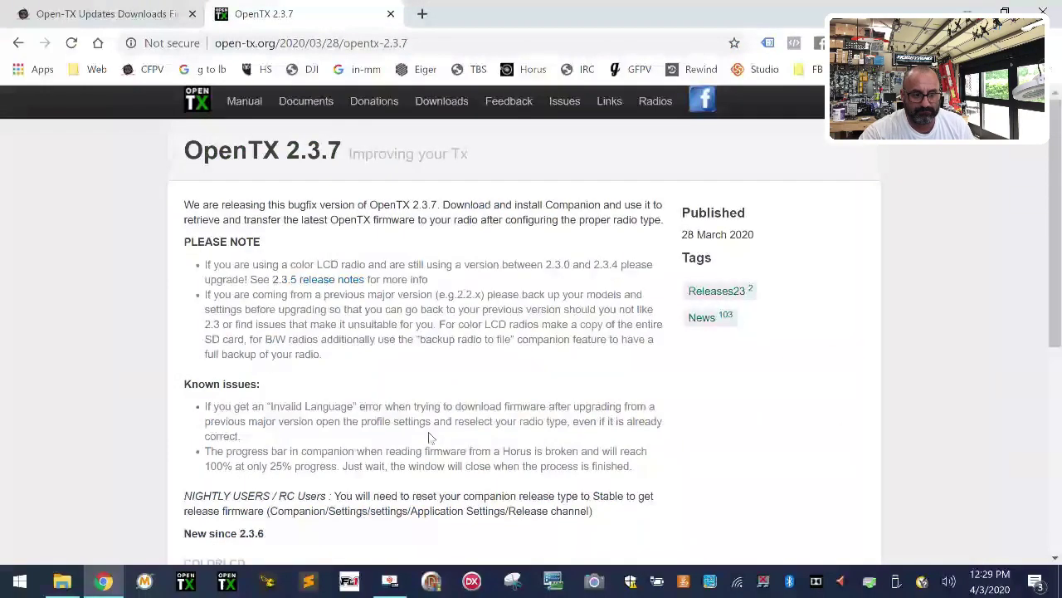
scroll(429, 437, down, 2)
scroll(428, 438, down, 2)
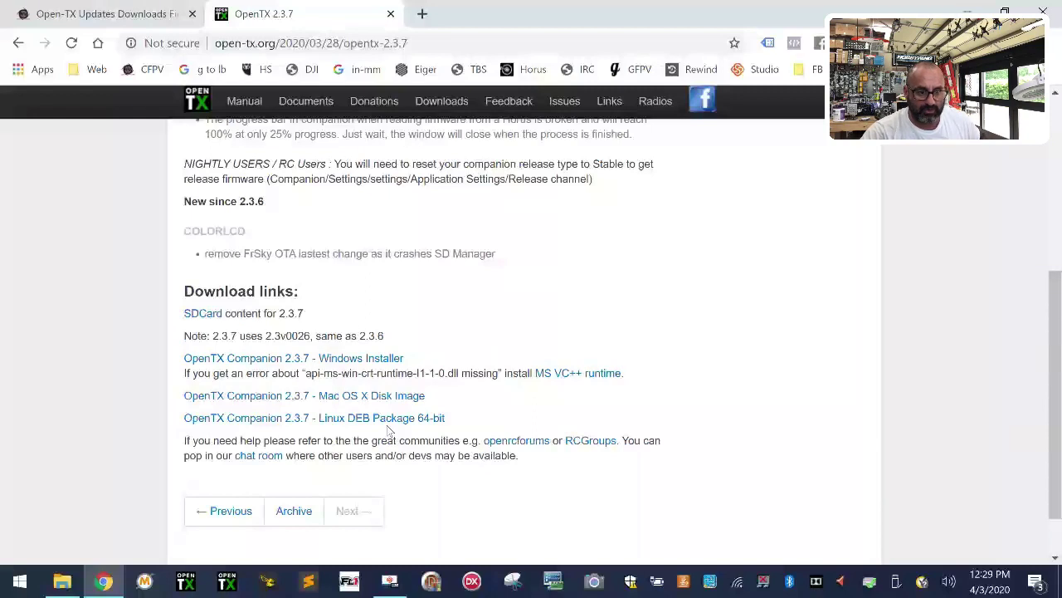
right_click(272, 363)
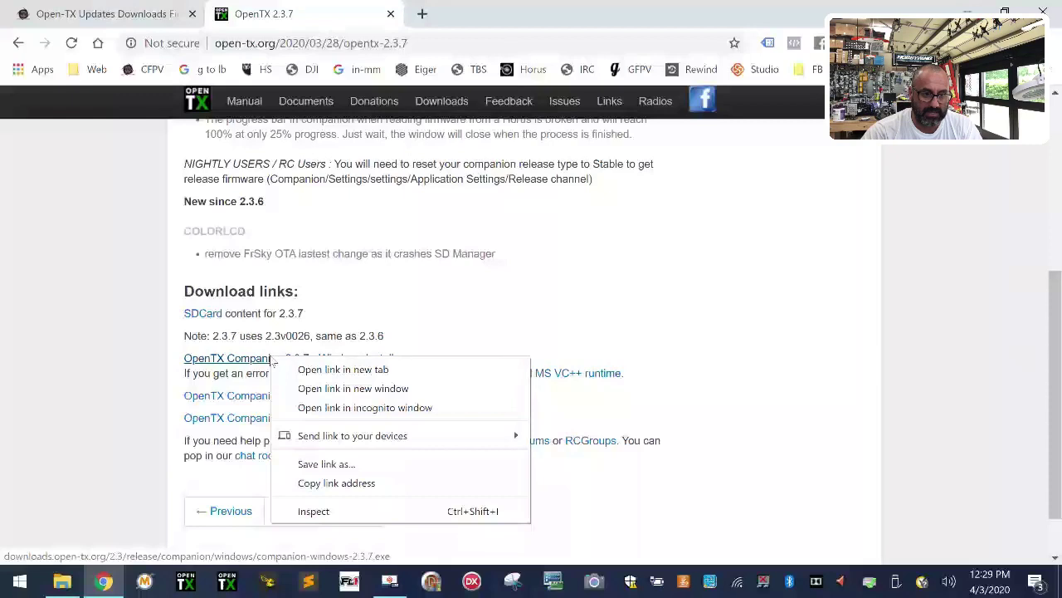
click(274, 363)
click(274, 362)
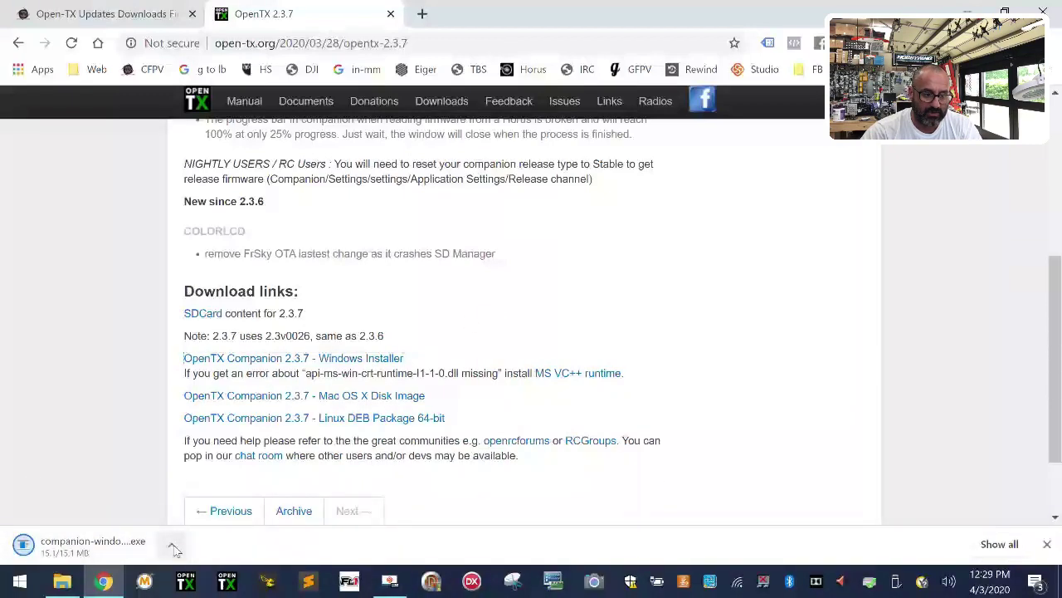
click(173, 549)
click(199, 515)
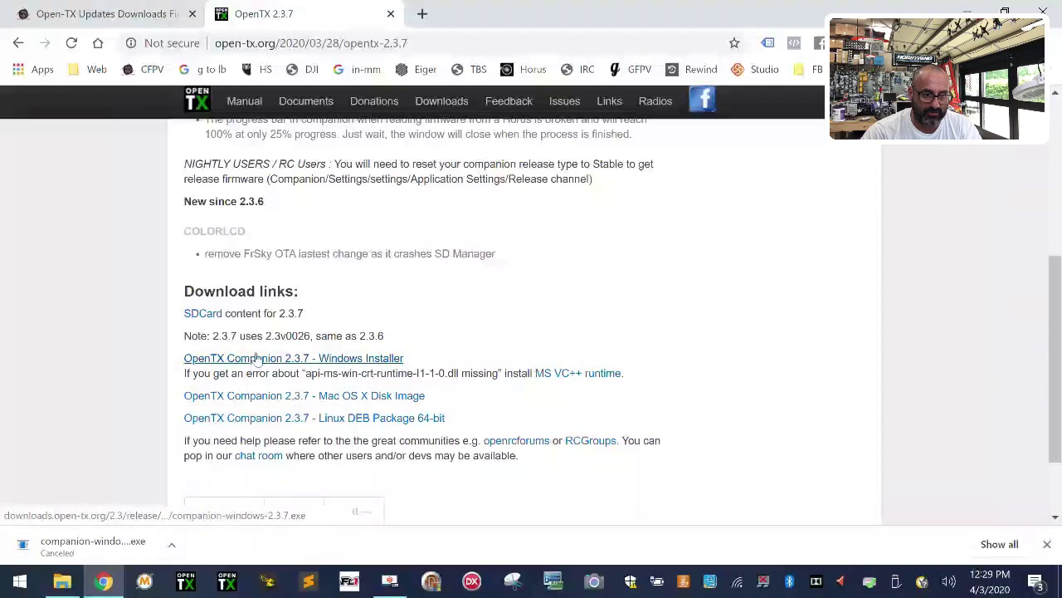
right_click(285, 359)
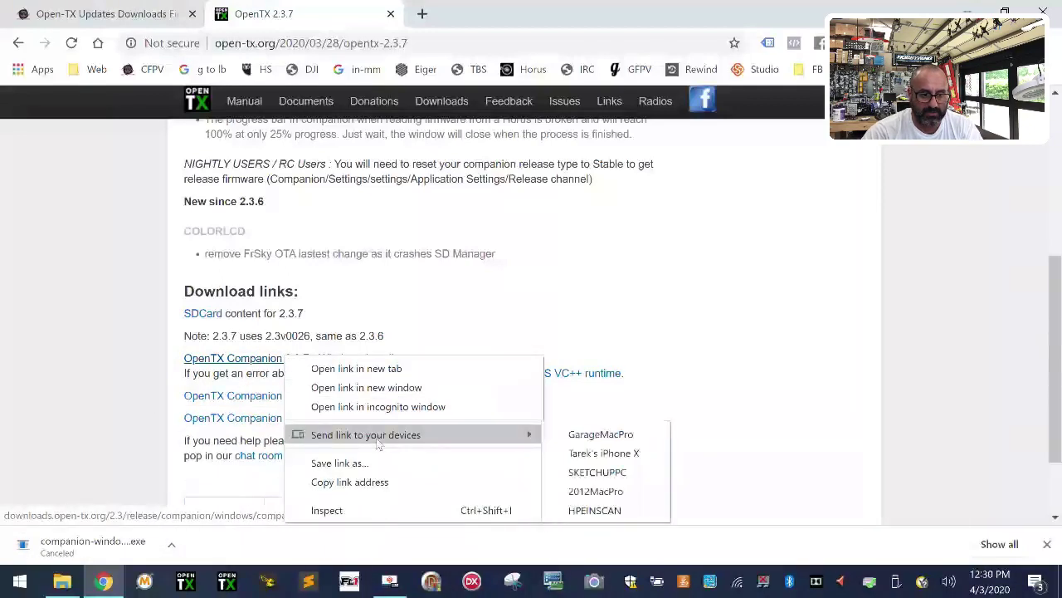
click(375, 368)
click(176, 545)
click(197, 516)
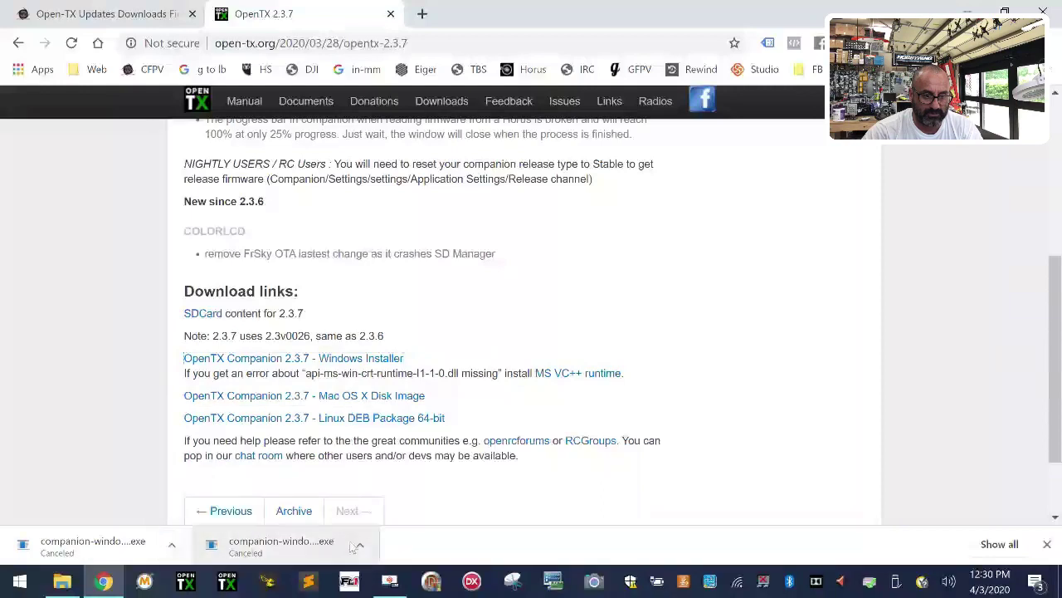
click(1048, 545)
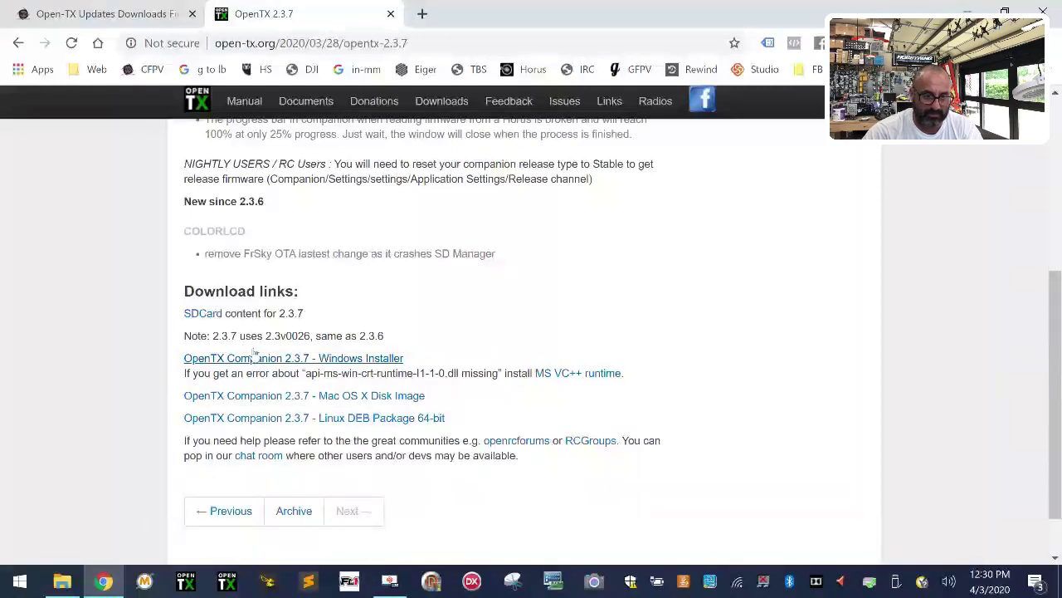
- Download the OpenTX Companion 2.3.7 Windows Installer and show the downloaded file in its folder
click(303, 359)
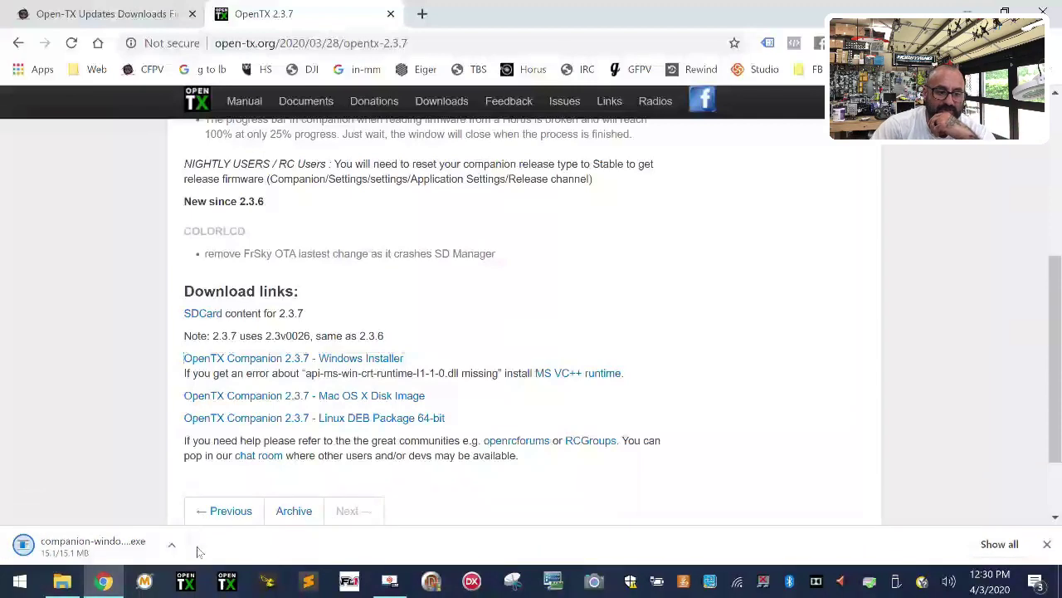
click(172, 544)
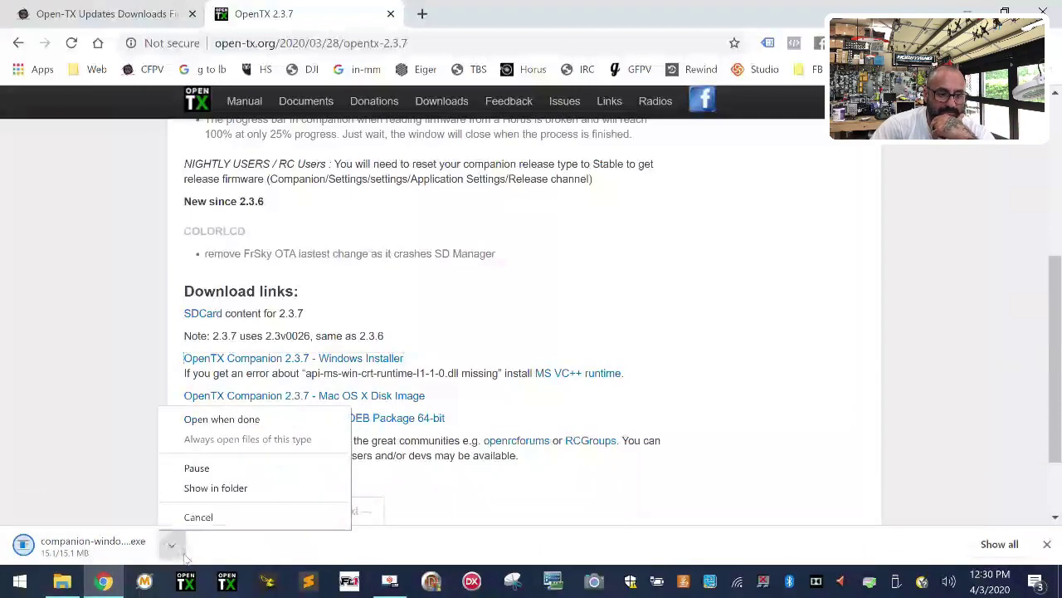
click(233, 489)
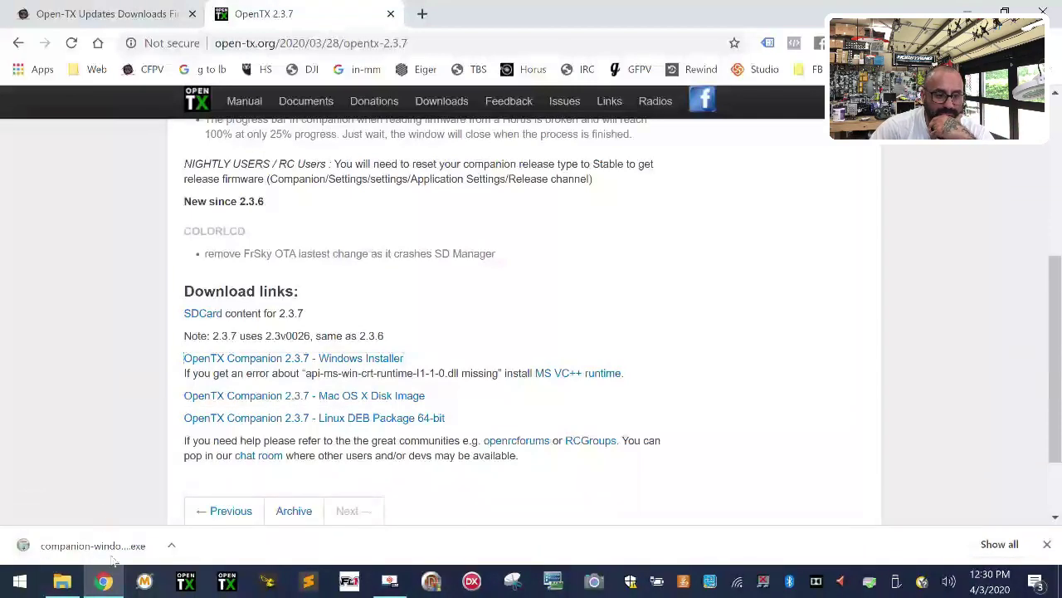
click(172, 544)
click(229, 493)
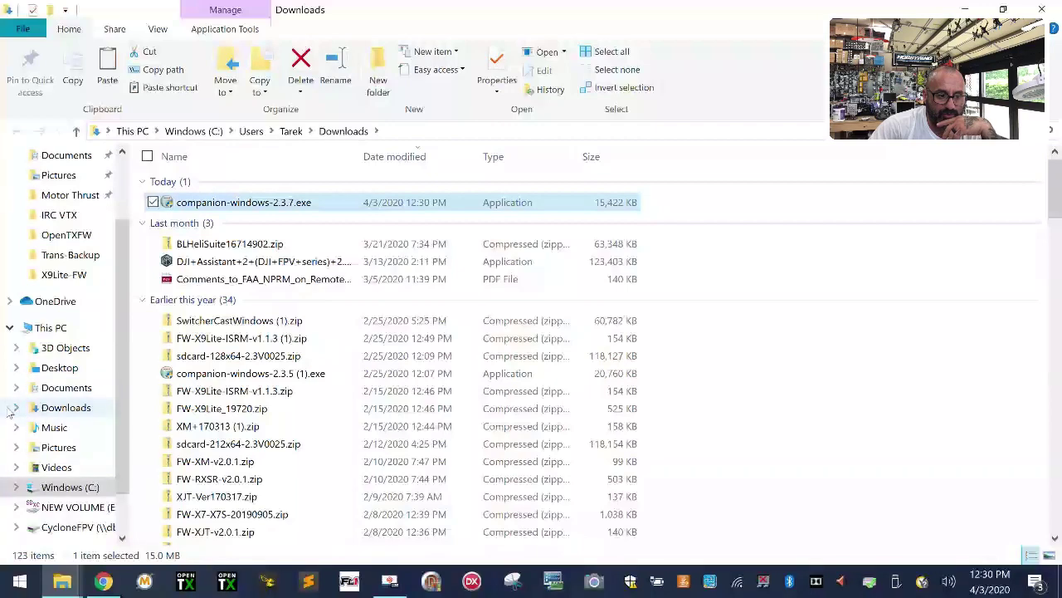
- Expand Documents in the folder tree, widen the tree and locate the FrSky X9DPlus2019 folder while staying in Downloads
click(16, 388)
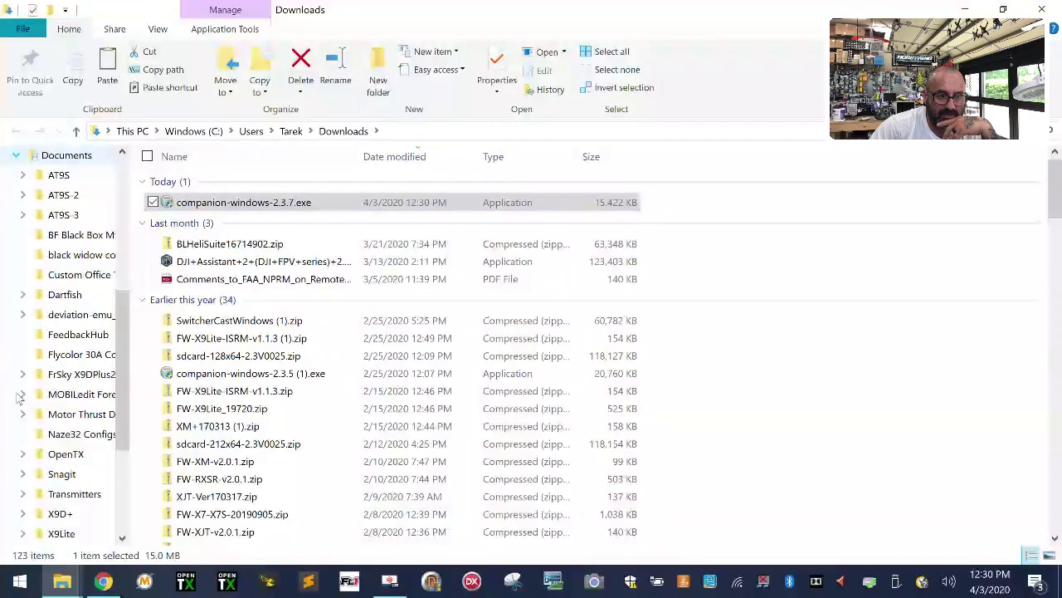
scroll(18, 399, up, 2)
scroll(33, 386, down, 6)
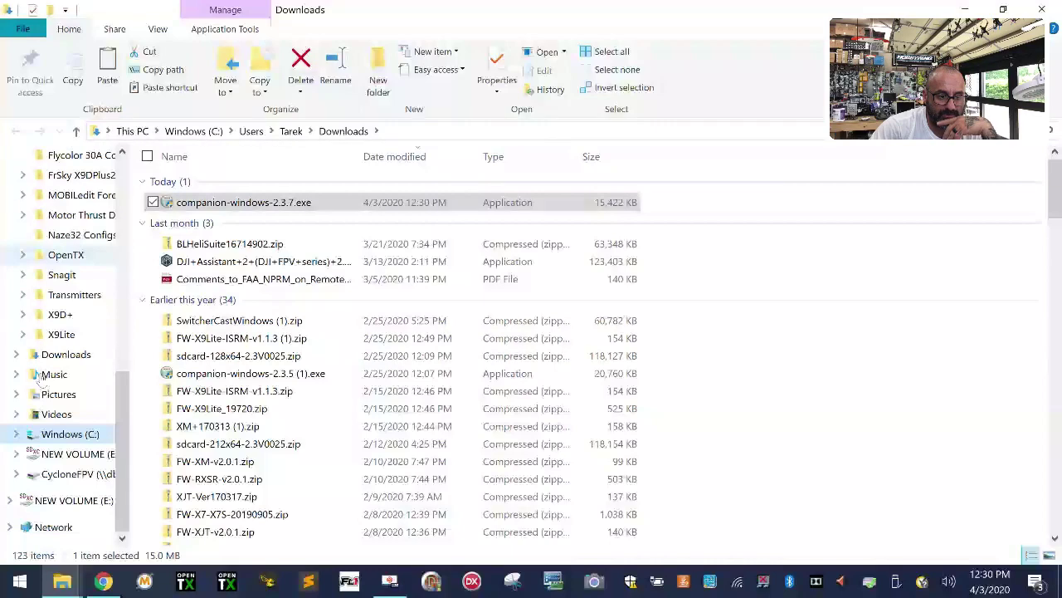
scroll(40, 379, up, 5)
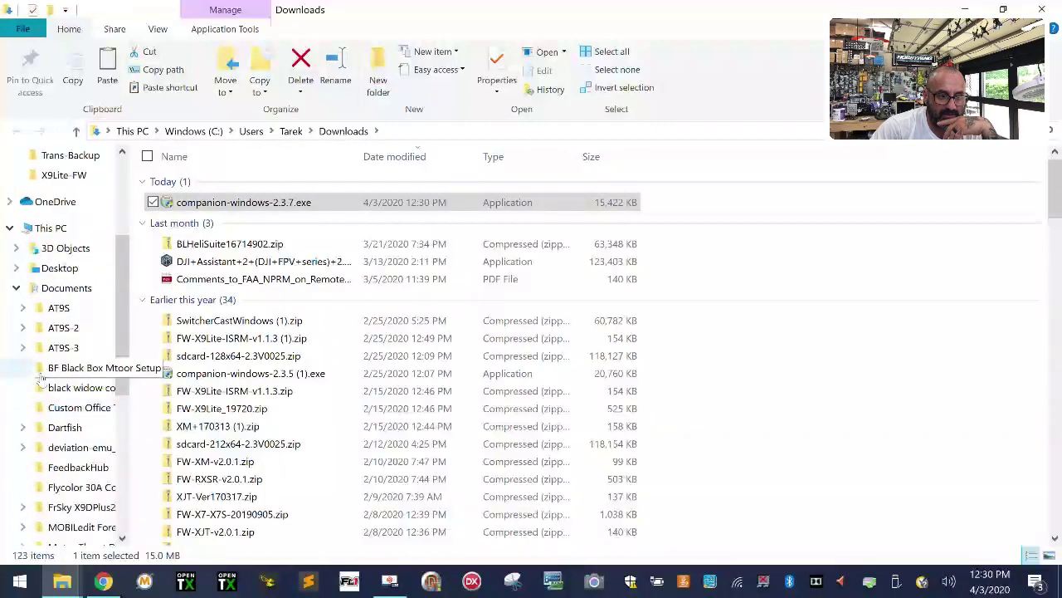
drag(130, 249, 172, 249)
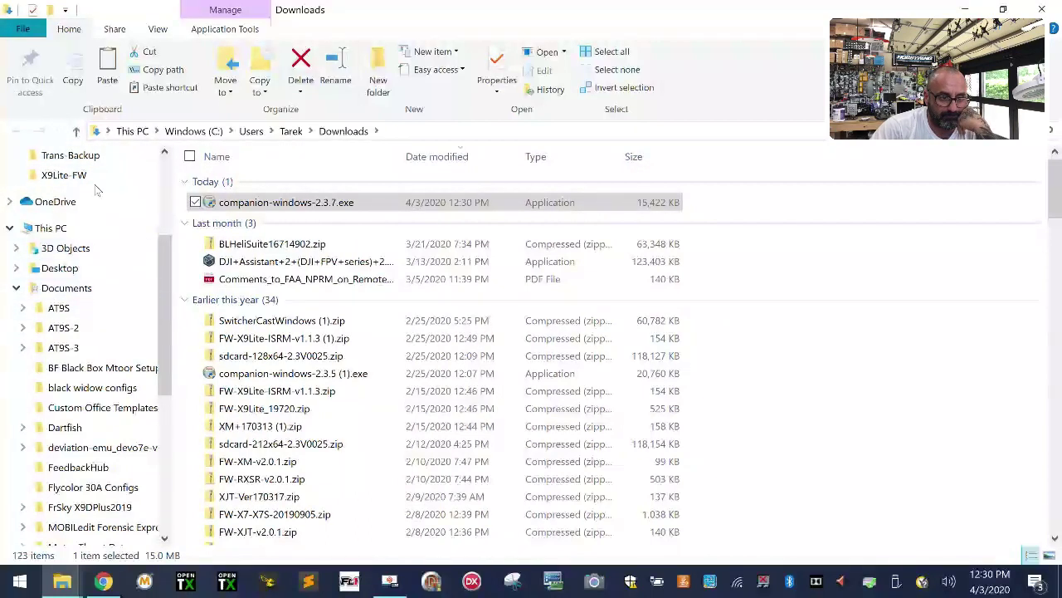
scroll(96, 372, up, 2)
scroll(96, 373, up, 2)
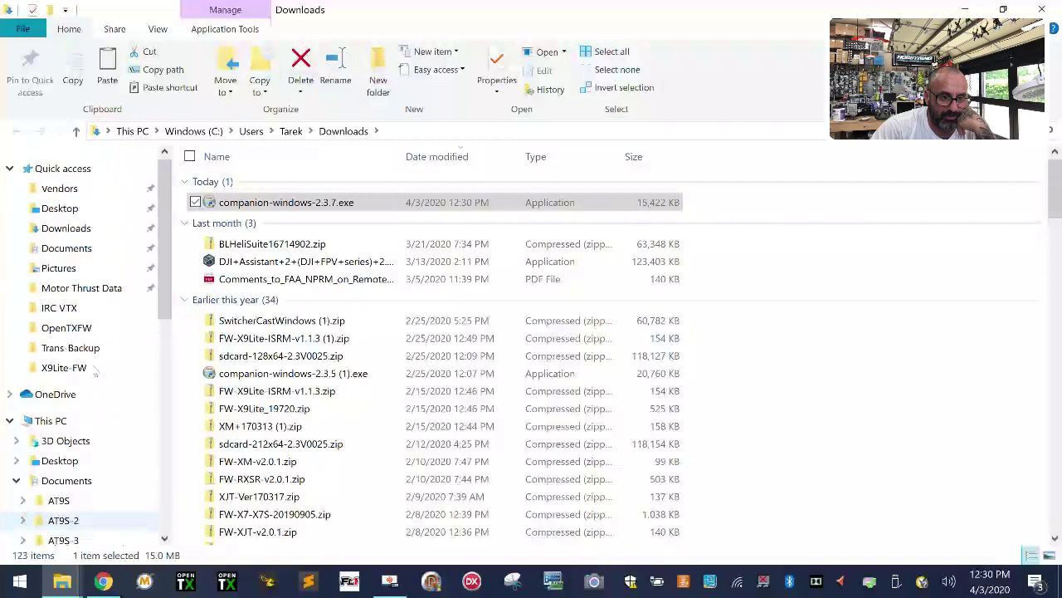
click(60, 249)
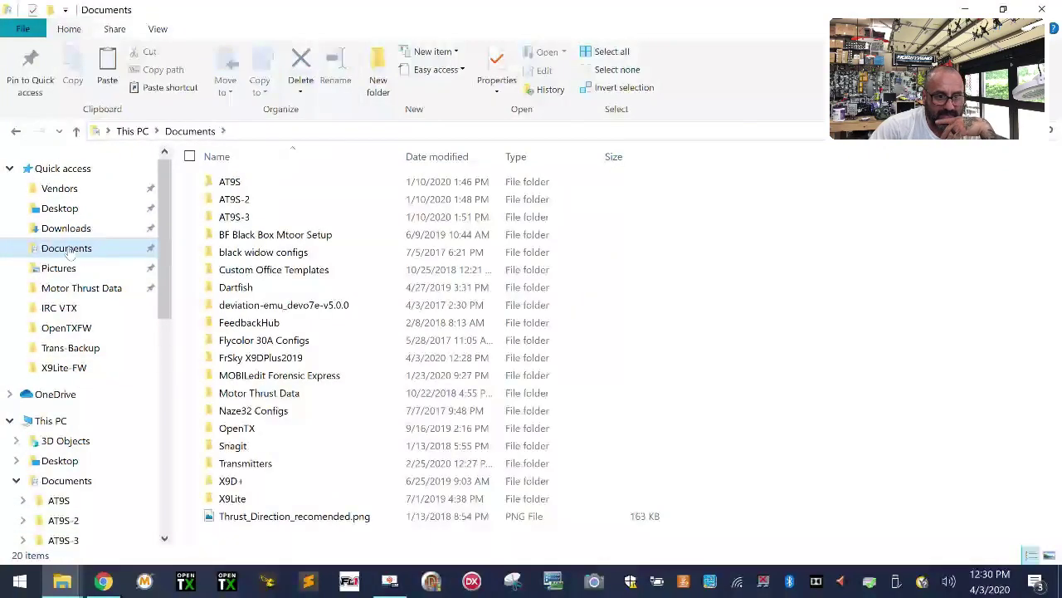
click(16, 133)
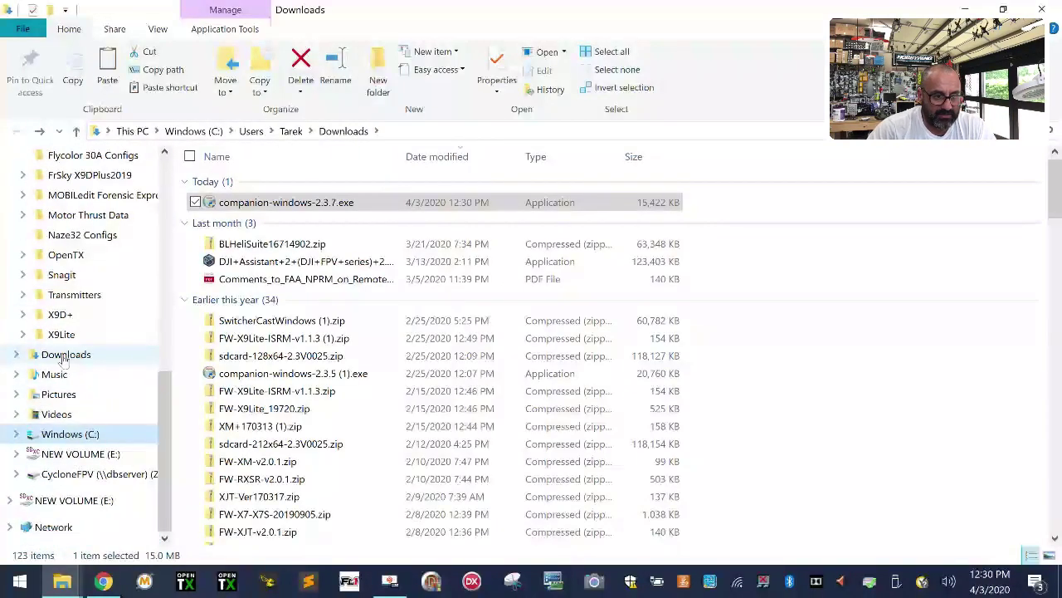
scroll(55, 341, up, 3)
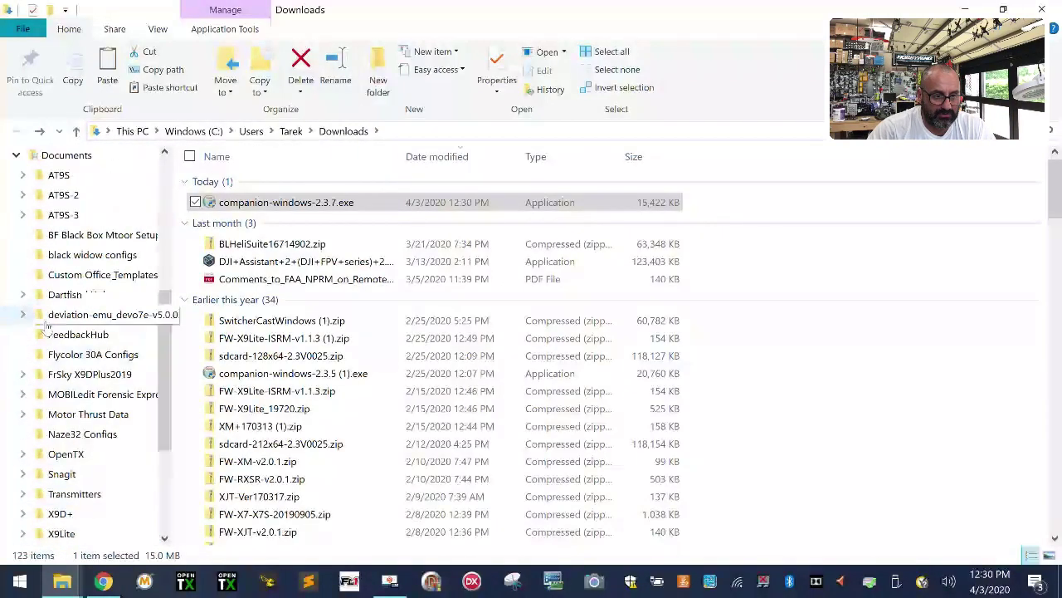
scroll(47, 328, up, 2)
scroll(91, 423, down, 1)
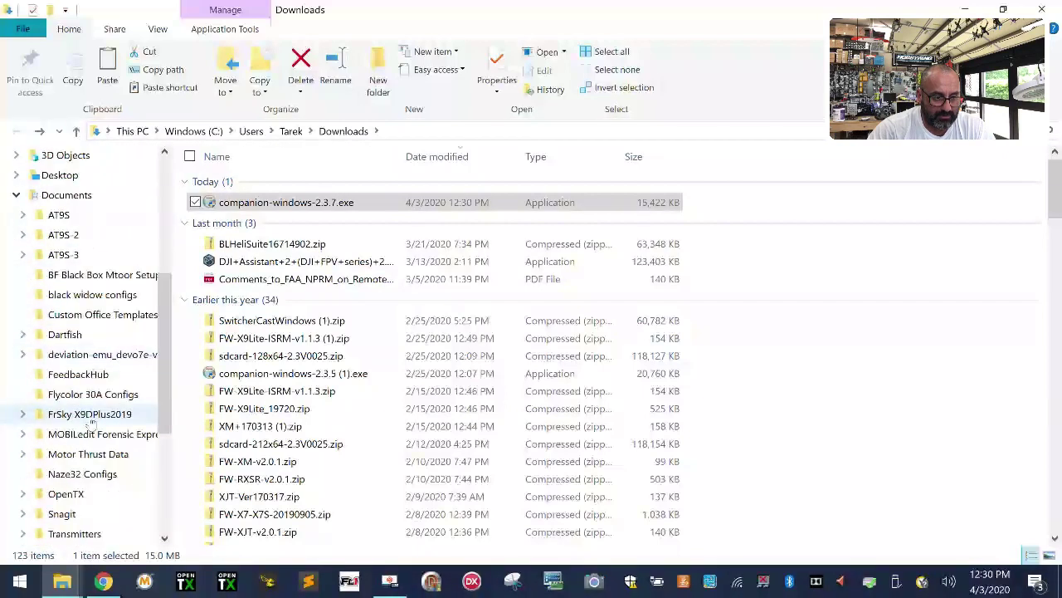
scroll(106, 504, down, 1)
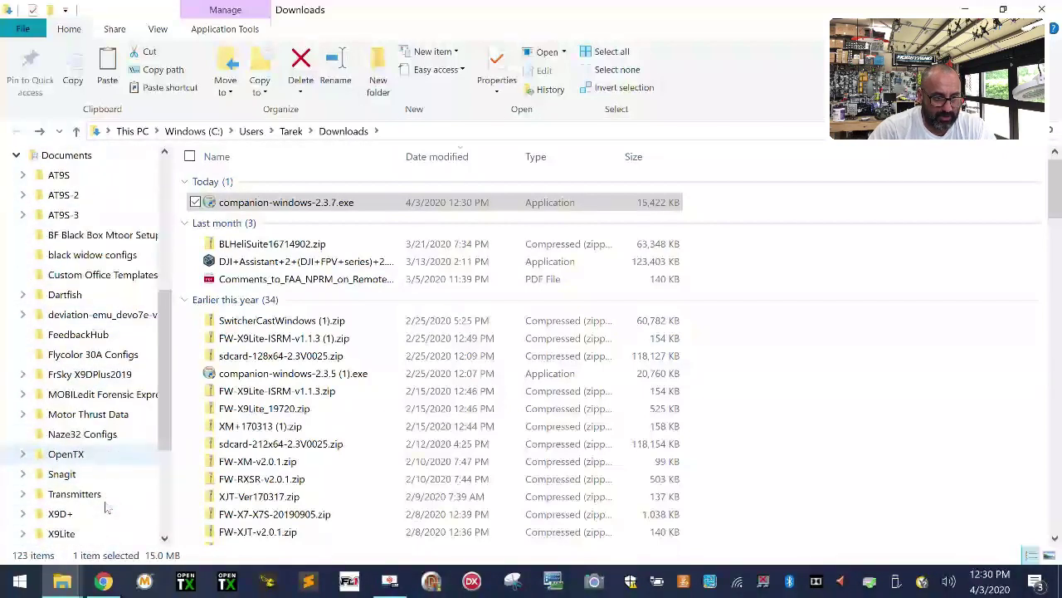
scroll(106, 504, down, 1)
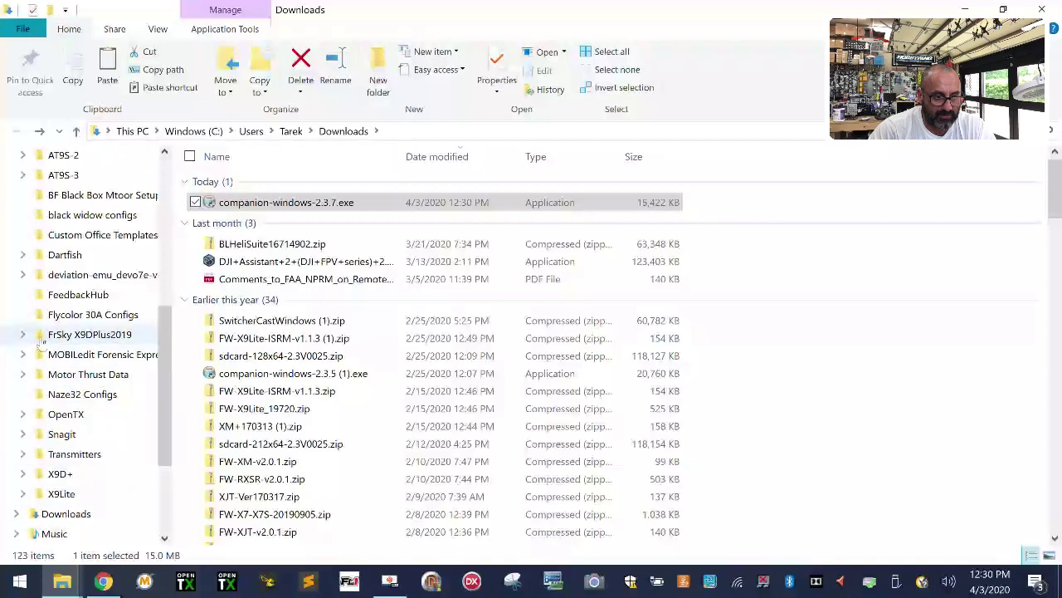
- Move companion-windows-2.3.7.exe from Downloads into the FrSky X9DPlus2019 folder by cutting and pasting it
right_click(347, 203)
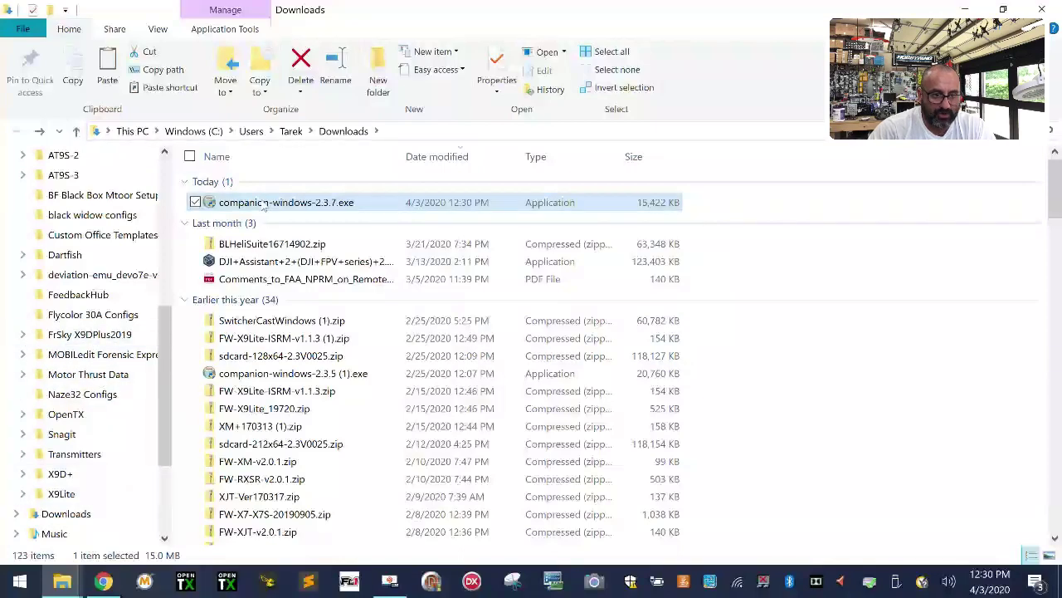
click(368, 161)
click(368, 162)
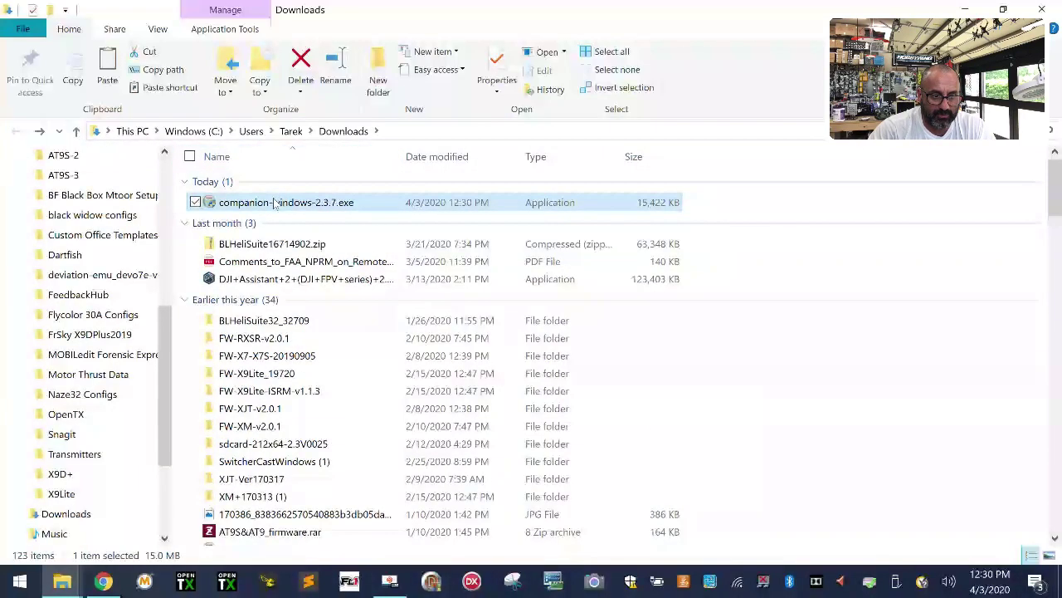
right_click(267, 205)
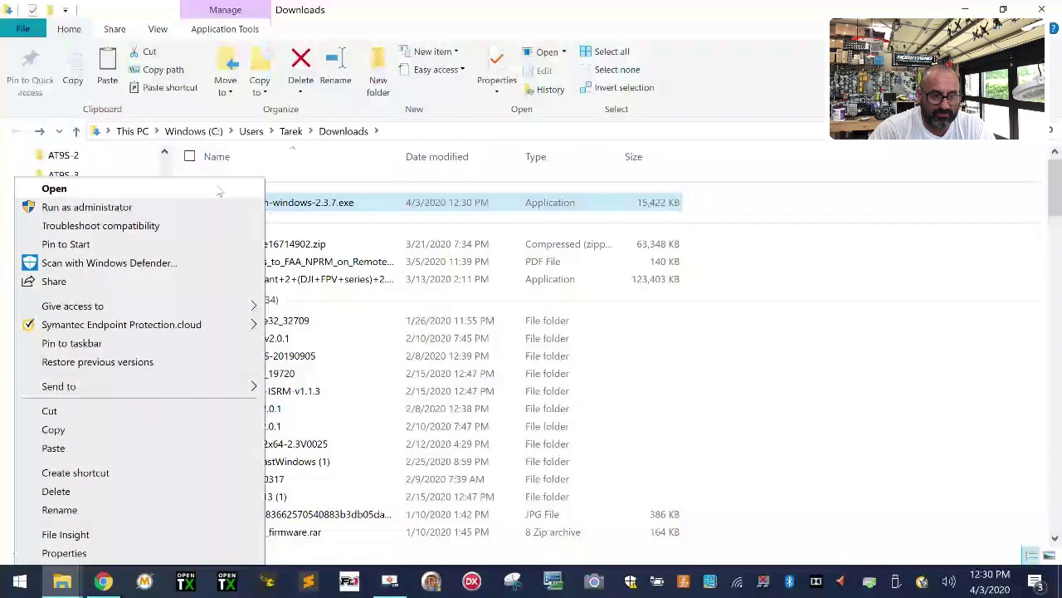
click(101, 418)
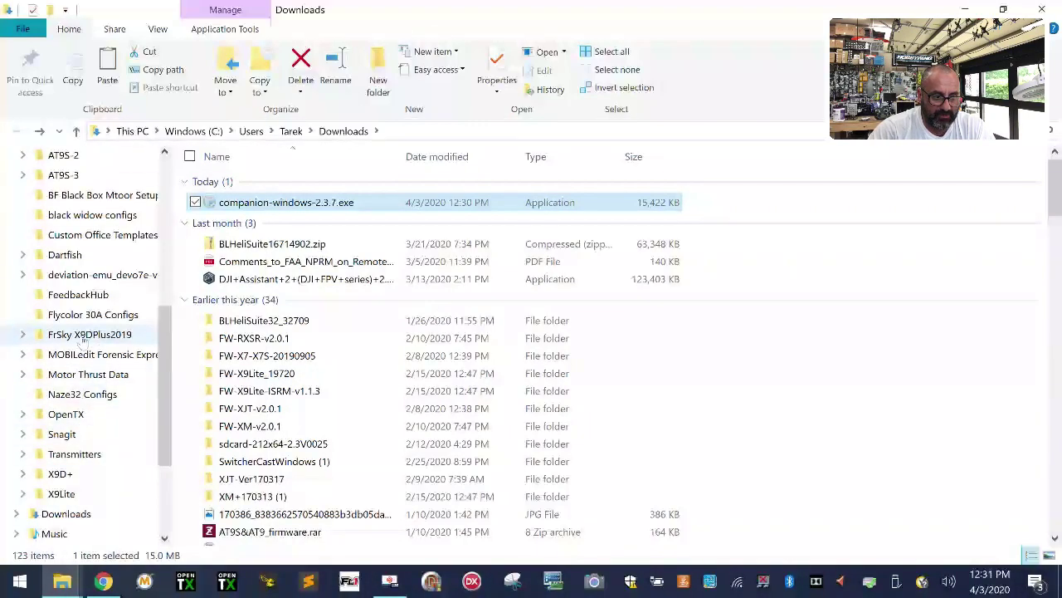
click(109, 336)
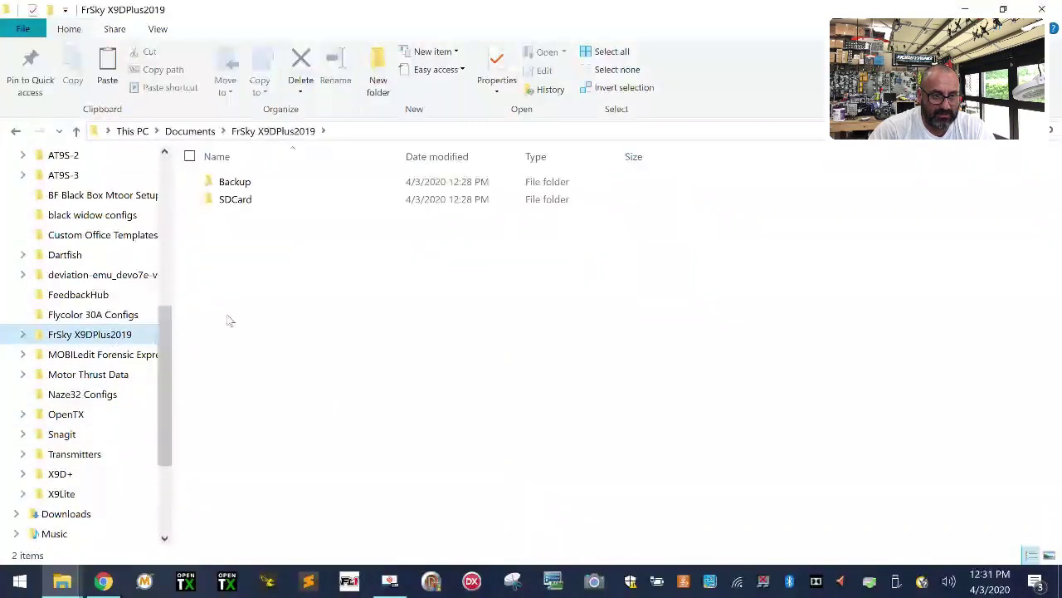
right_click(279, 230)
click(409, 278)
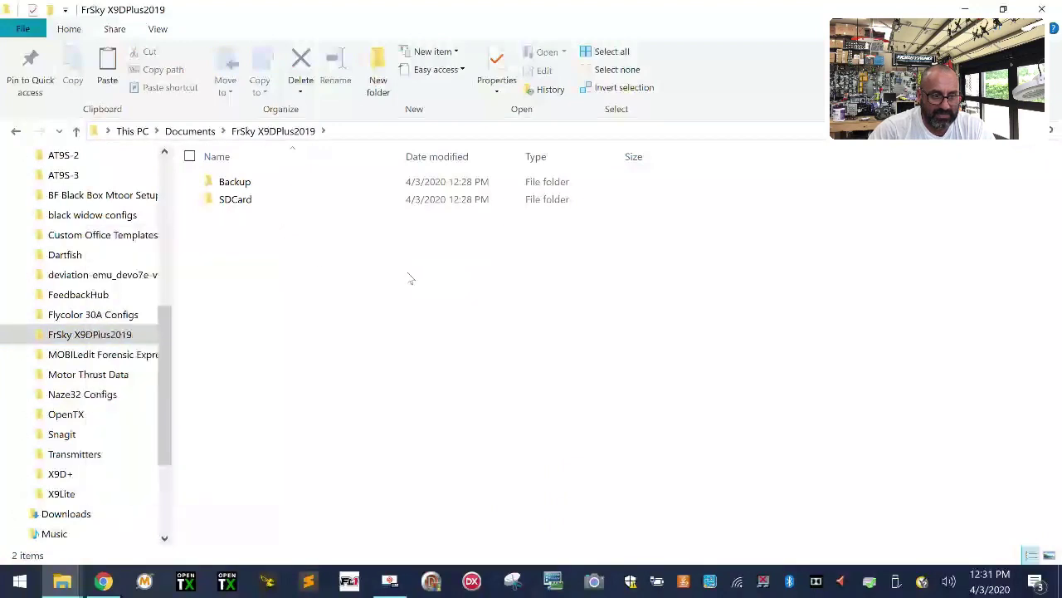
right_click(199, 279)
click(91, 390)
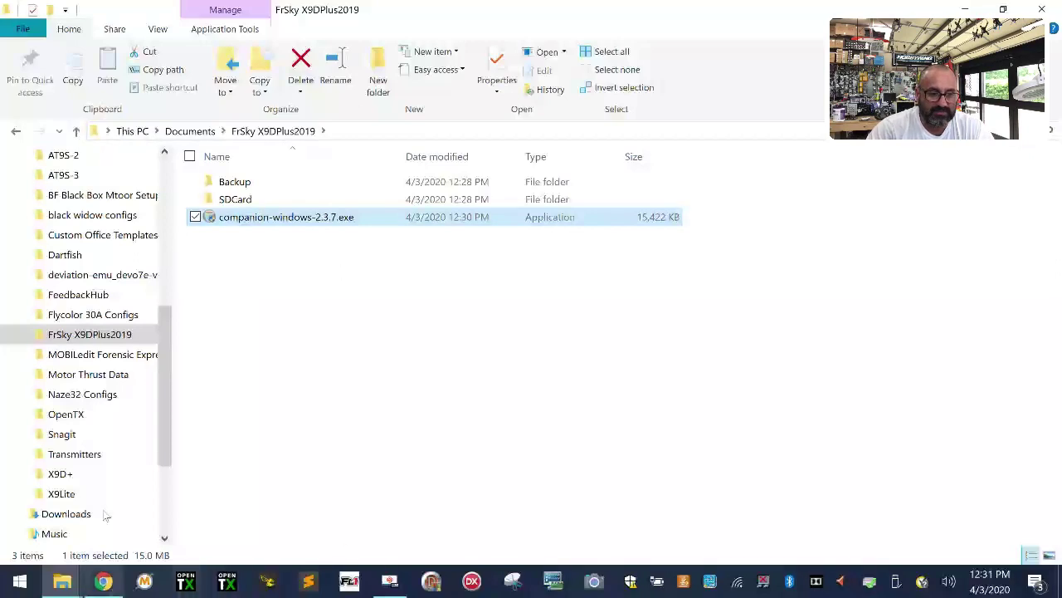
- Switch to Chrome, follow the SDCard content link for 2.3.7 and open the opentx-x9d+2019 directory
click(104, 581)
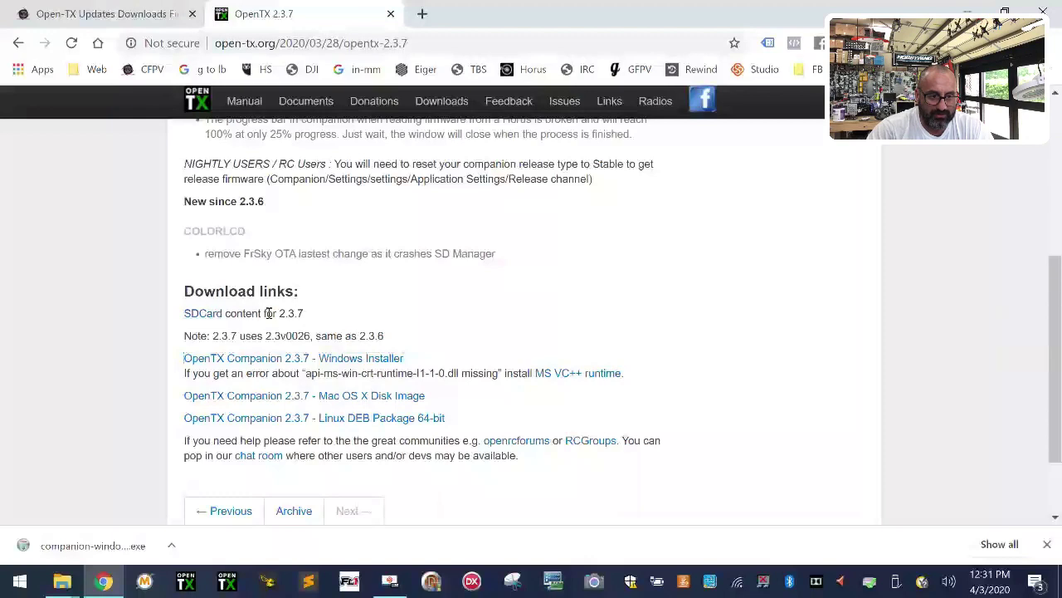
drag(200, 336, 395, 336)
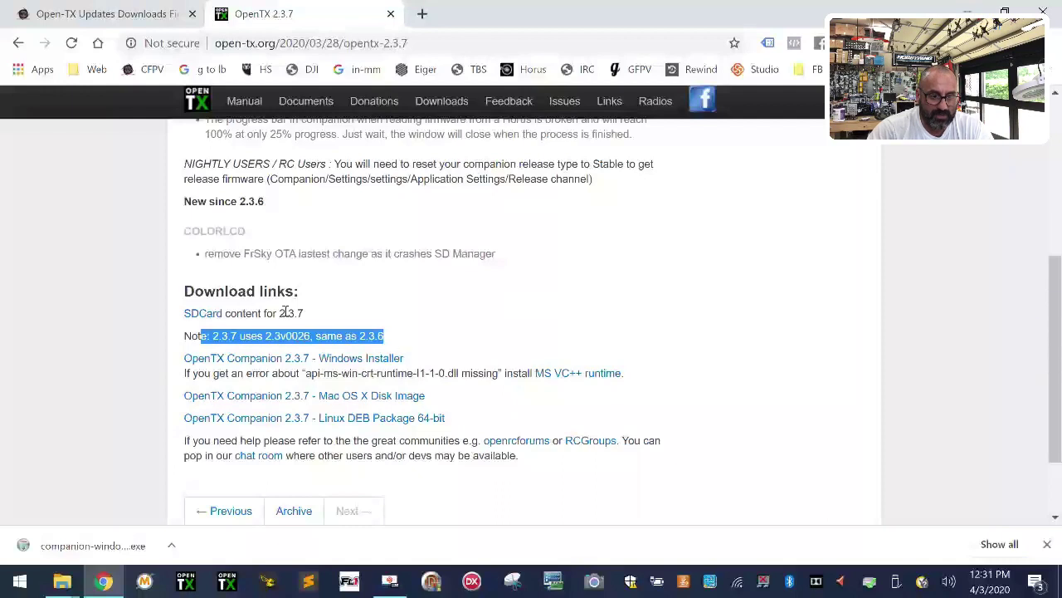
click(472, 303)
click(205, 323)
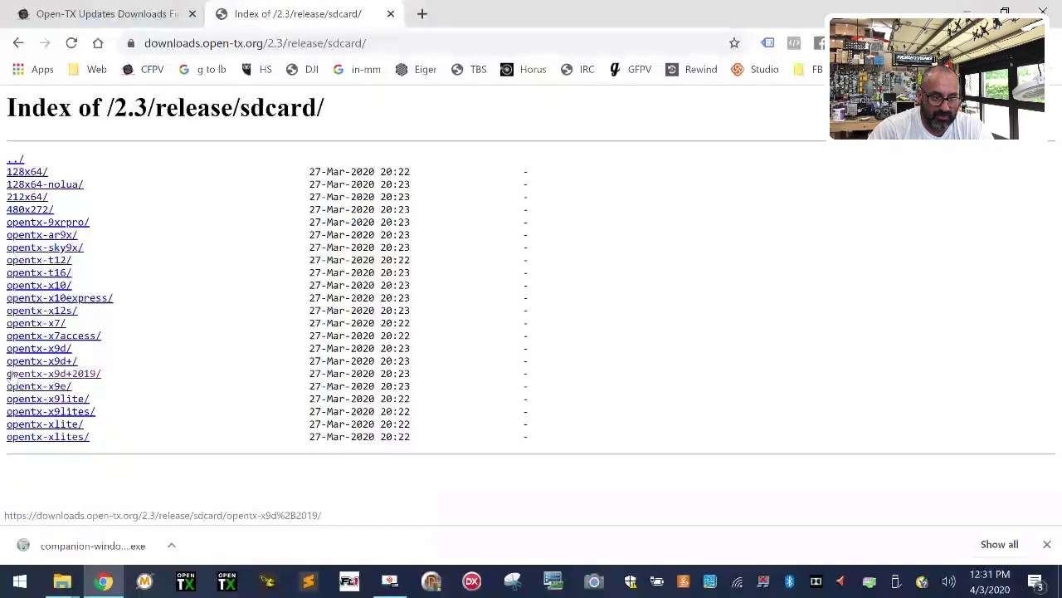
click(88, 375)
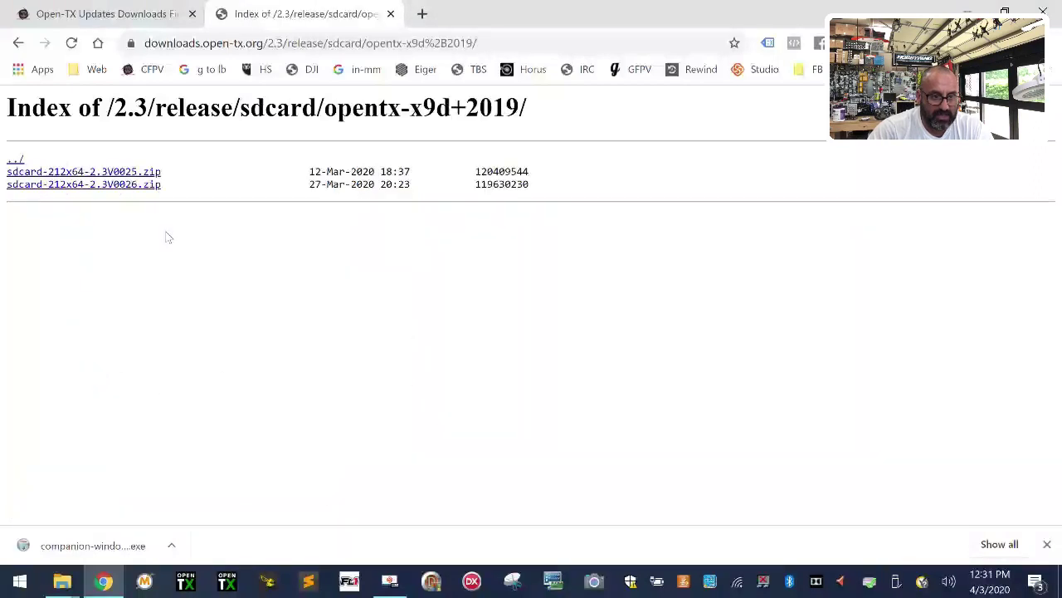
- Download sdcard-212x64-2.3V0026.zip from the opentx-x9d+2019 directory and show the downloaded file in its folder
drag(190, 185, 9, 182)
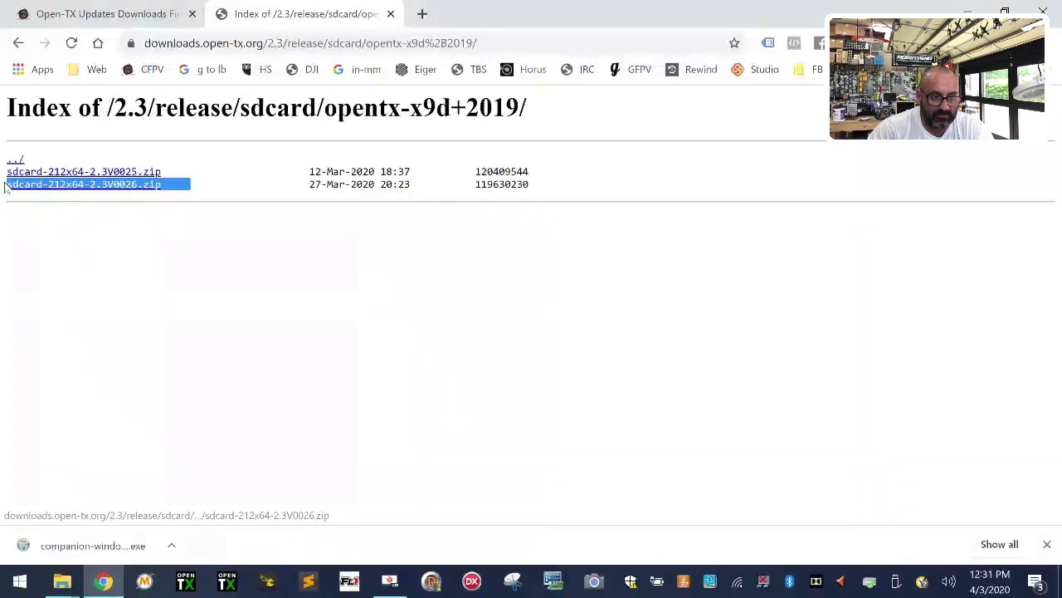
click(99, 216)
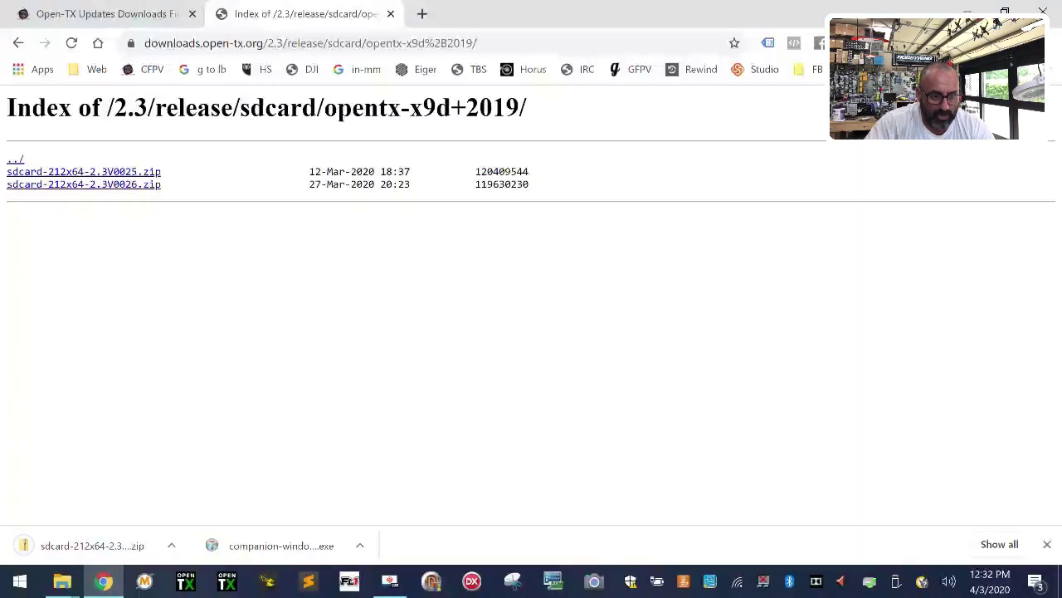
click(173, 546)
click(225, 488)
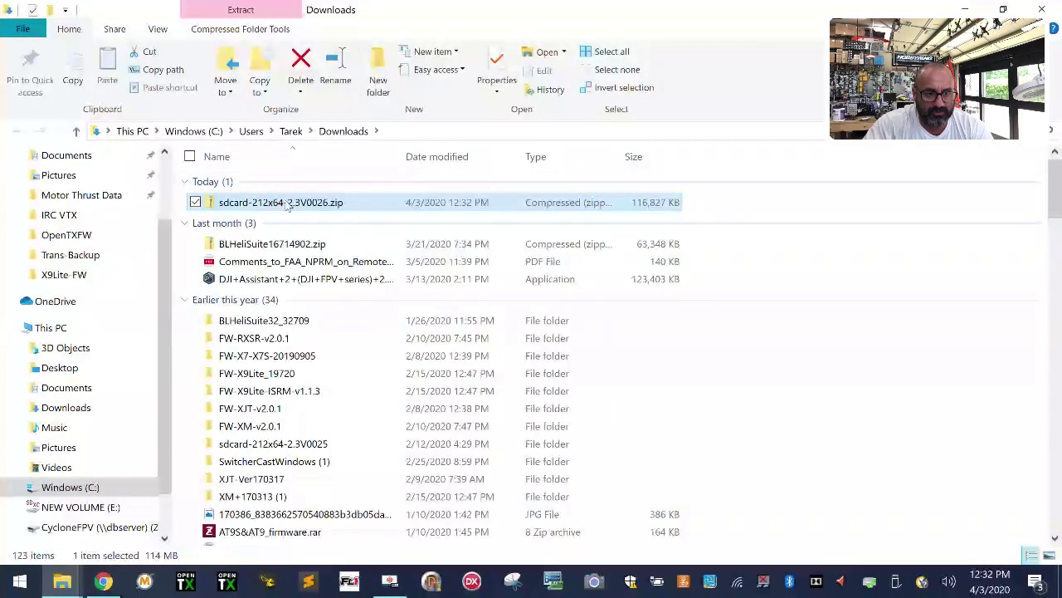
- Move sdcard-212x64-2.3V0026.zip from Downloads into the FrSky X9DPlus2019 folder under Documents by cutting and pasting it
right_click(286, 205)
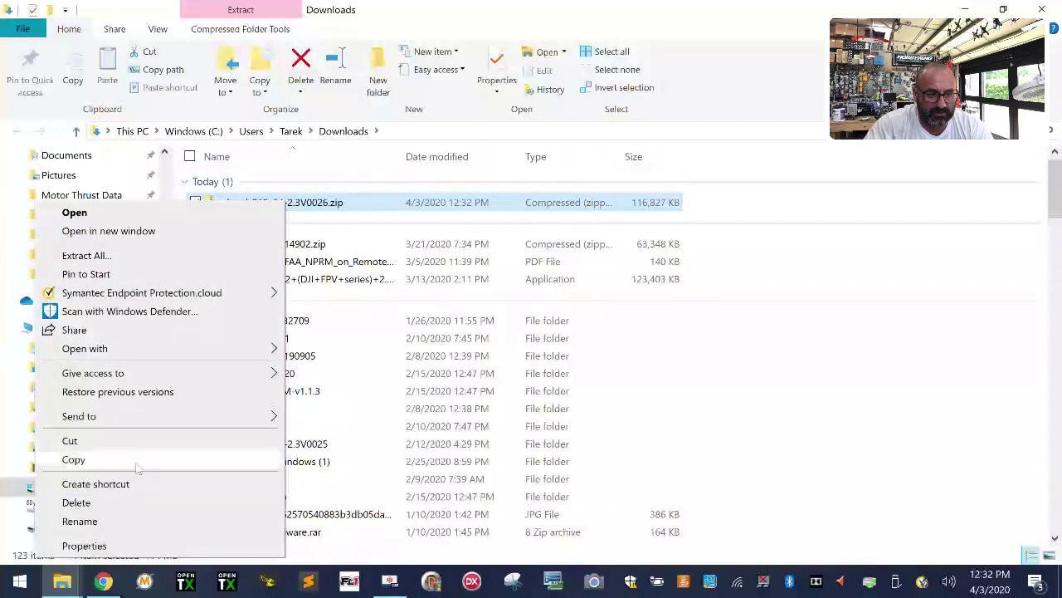
click(153, 443)
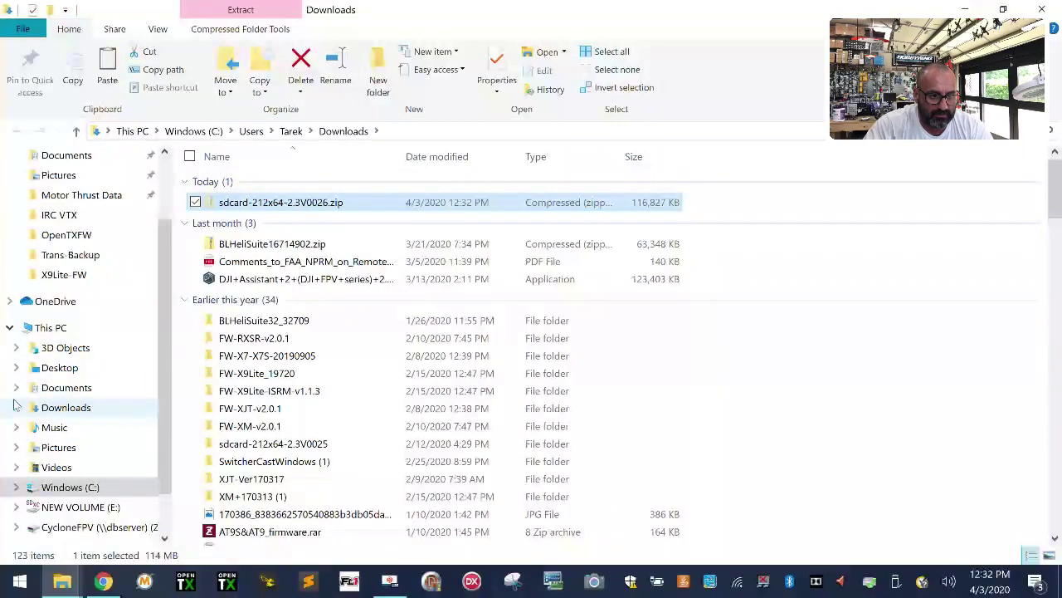
scroll(13, 404, up, 2)
scroll(13, 404, down, 3)
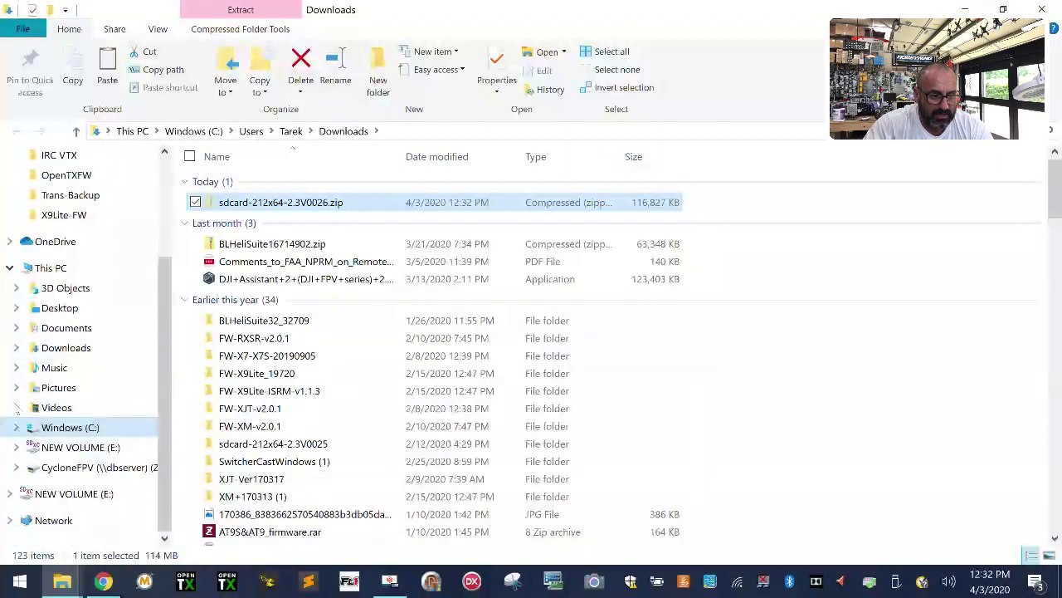
click(15, 329)
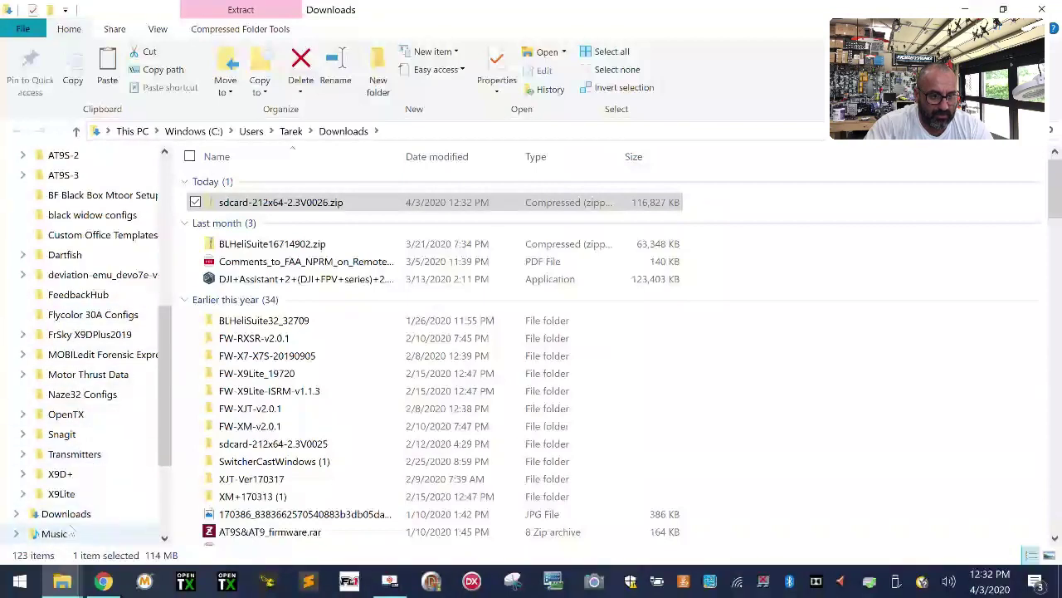
click(66, 335)
right_click(240, 266)
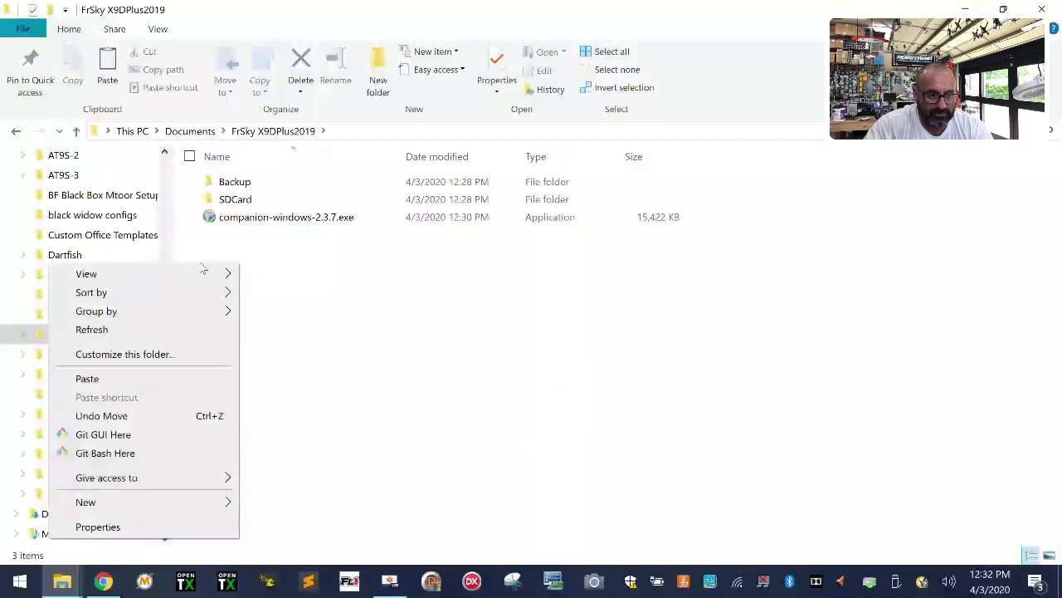
click(145, 378)
click(236, 313)
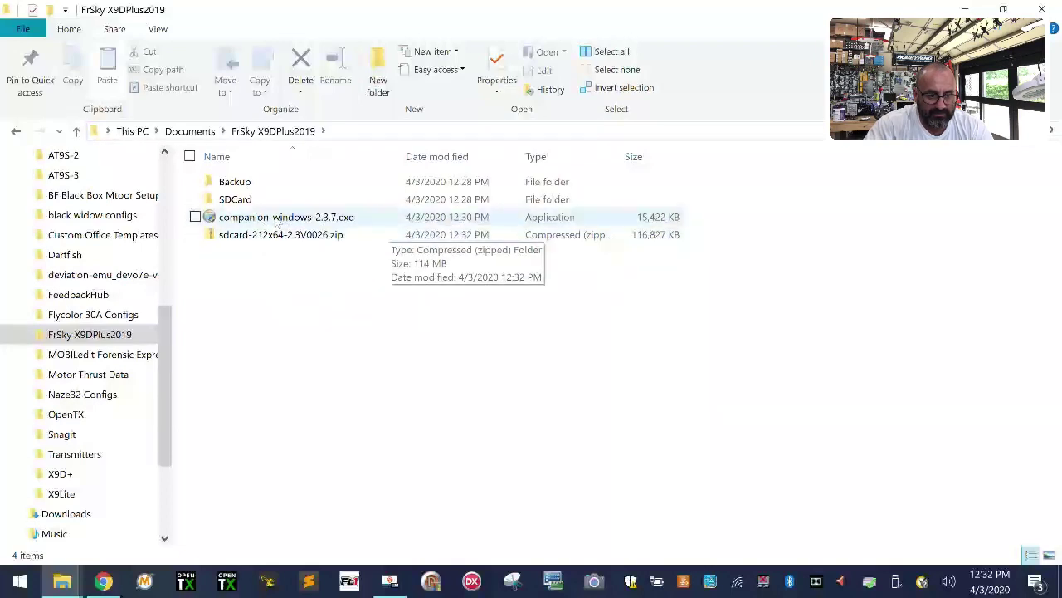
- Extract sdcard-212x64-2.3V0026.zip into the sdcard-212x64-2.3V0026 subfolder of FrSky X9DPlus2019, showing the extracted files when complete
right_click(222, 234)
click(396, 305)
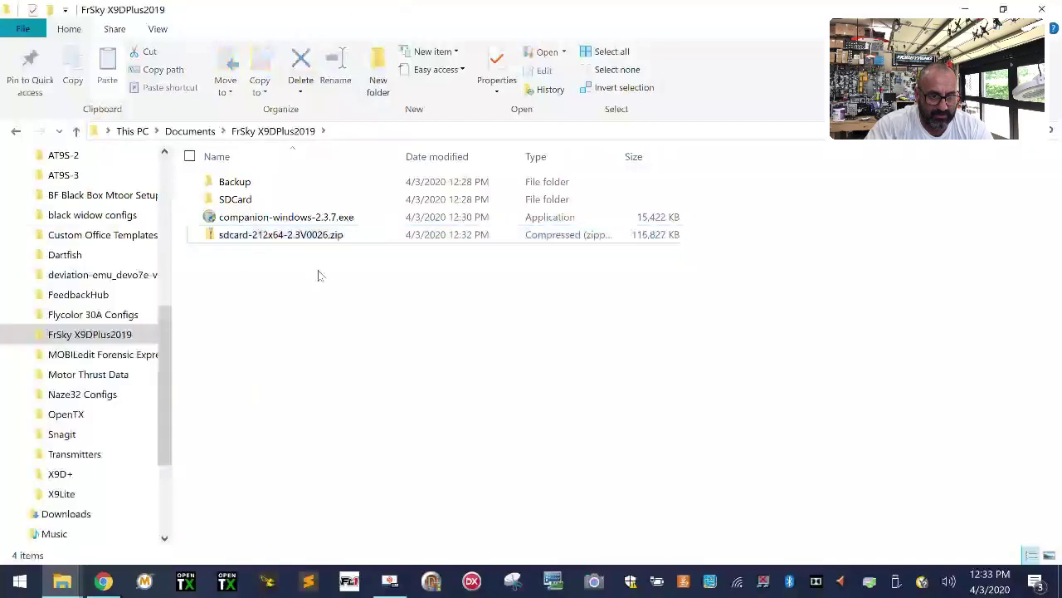
right_click(274, 238)
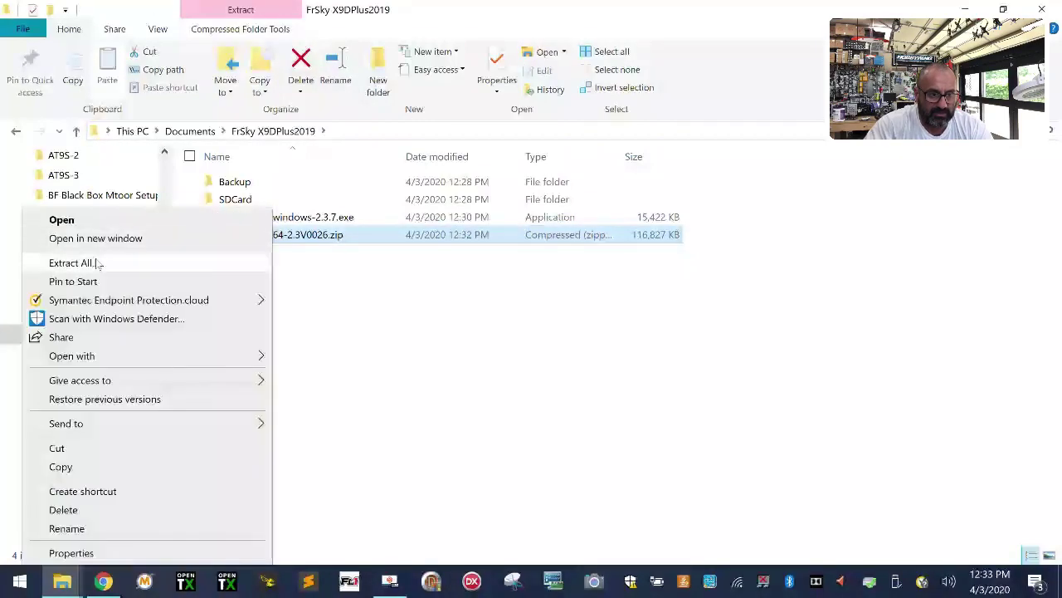
click(268, 261)
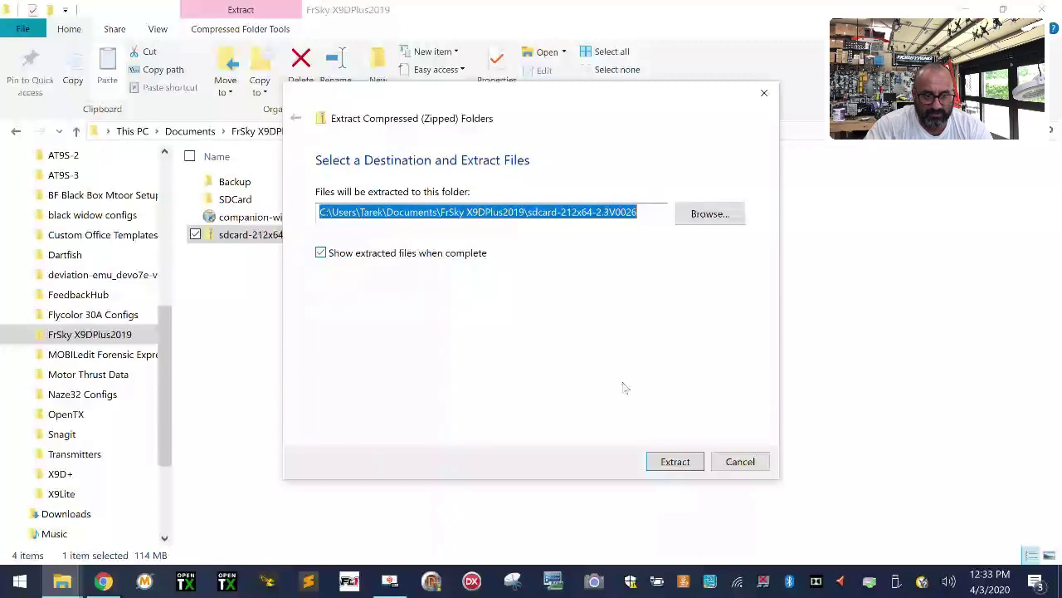
click(674, 461)
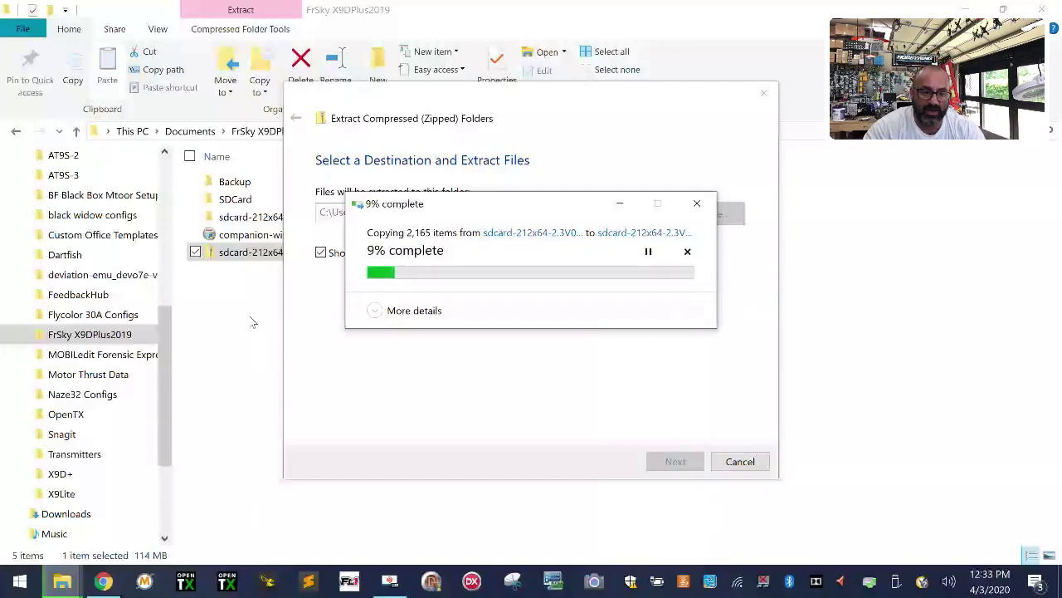
- Launch companion-windows-2.3.7.exe and allow it to run despite the Windows SmartScreen protection
double_click(269, 239)
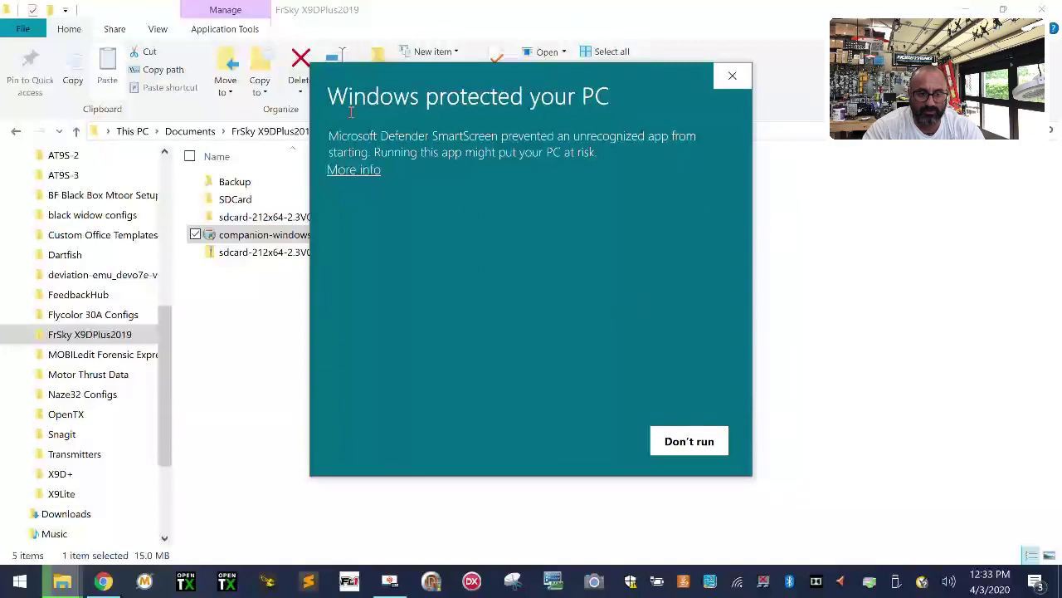
click(353, 171)
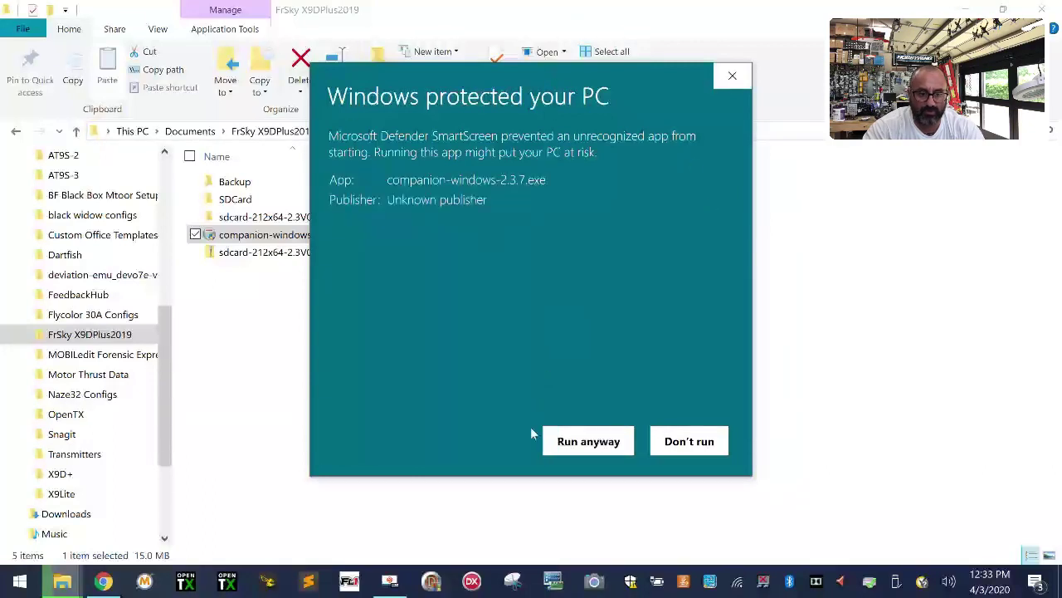
click(555, 440)
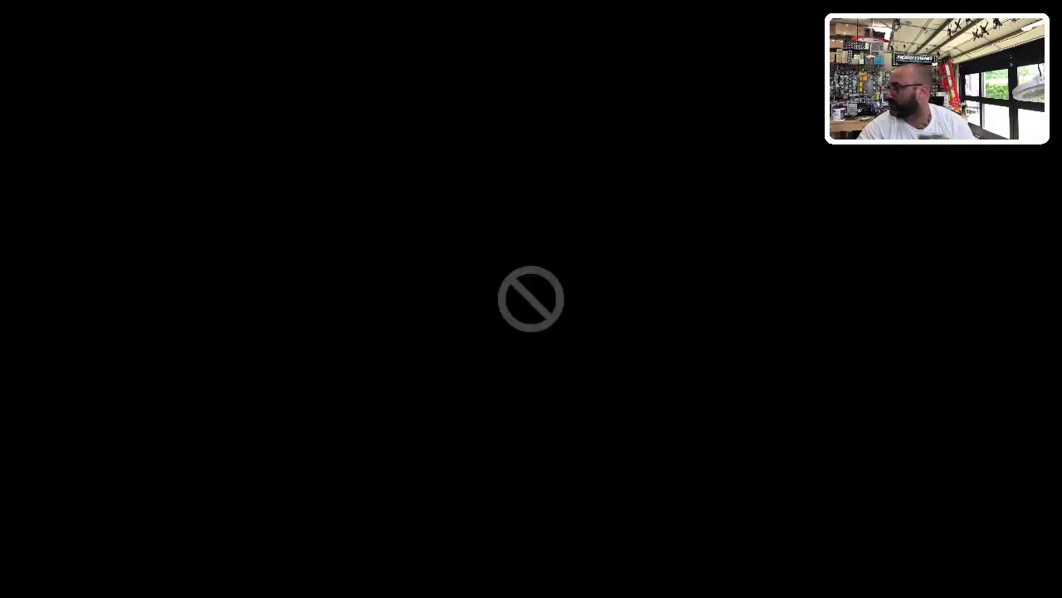
click(425, 403)
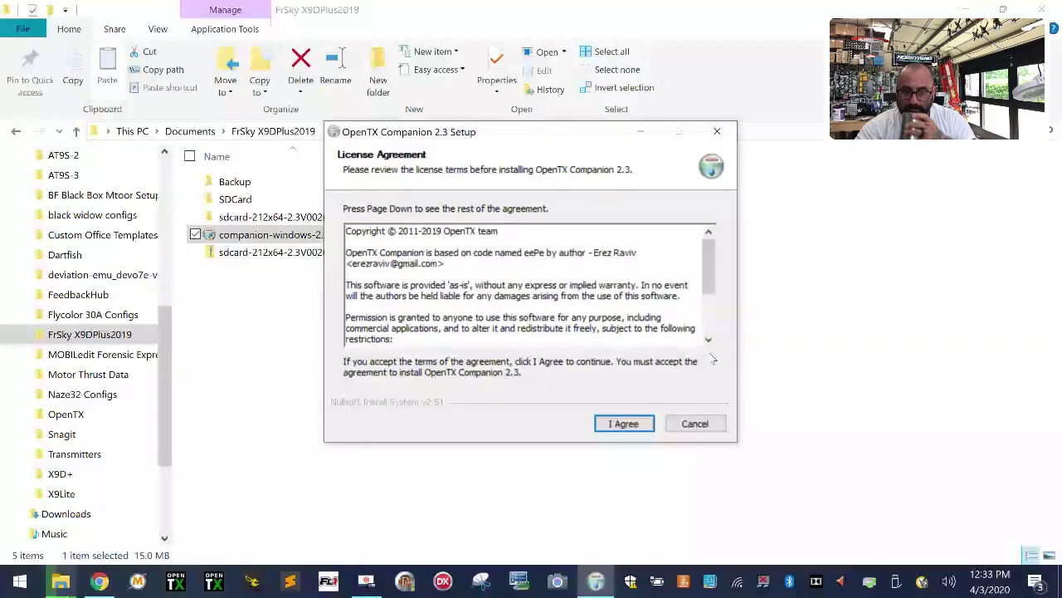
- Accept the OpenTX Companion 2.3 licence and install it in the default folder with the default Start Menu entry
click(622, 424)
click(621, 426)
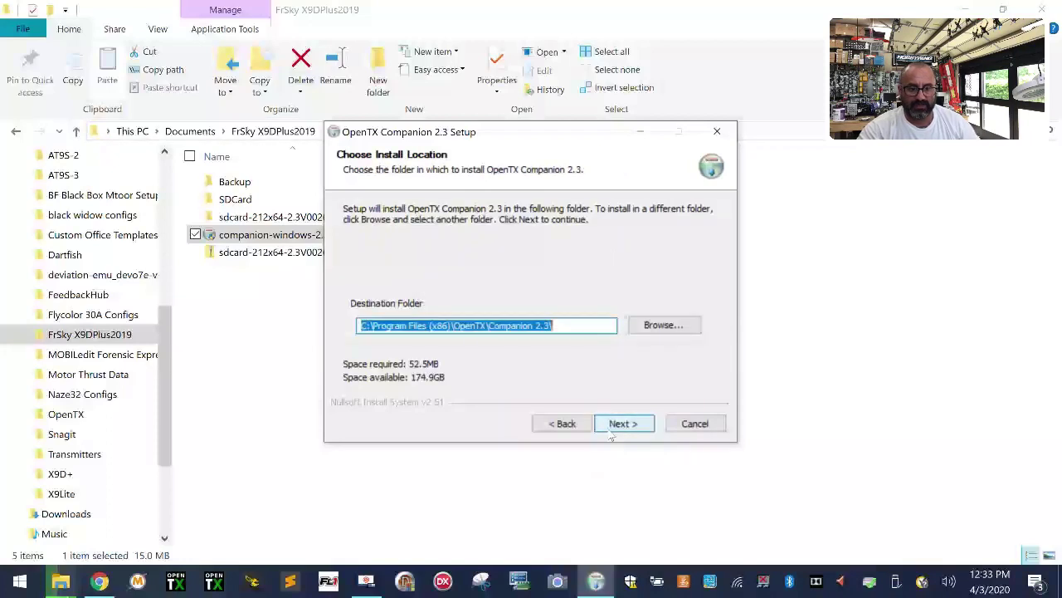
click(615, 424)
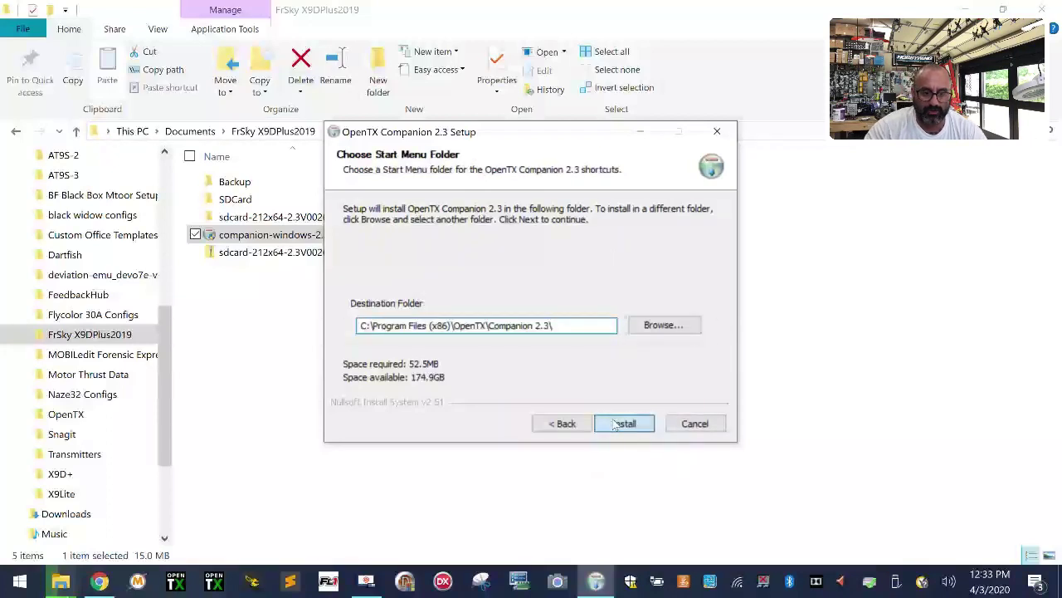
click(615, 425)
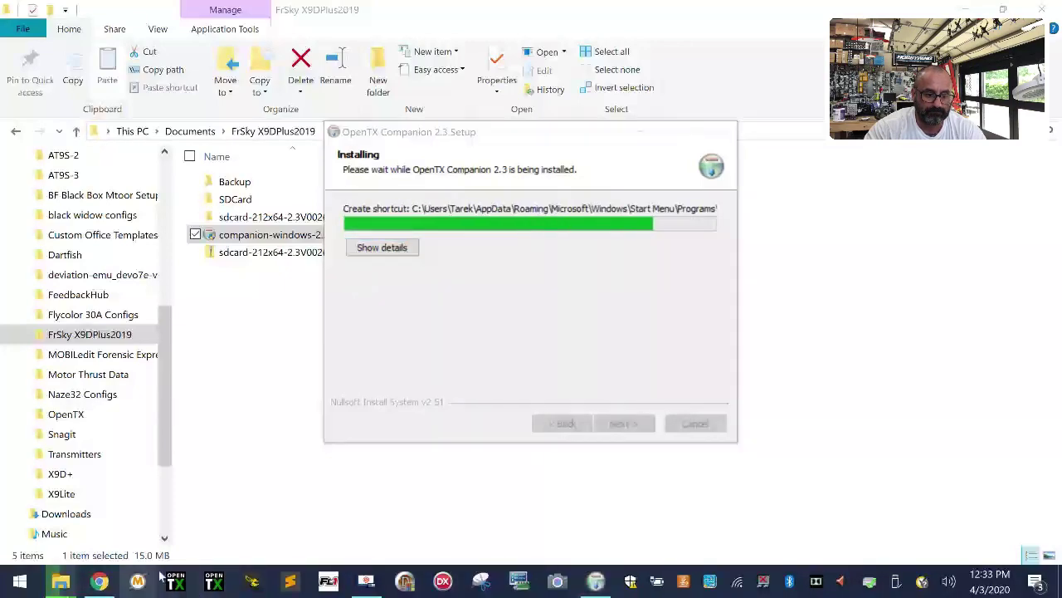
- Return to the OpenTX Companion 2.3 setup and finish the wizard with Run OpenTX Companion 2.3 enabled
right_click(189, 591)
click(484, 510)
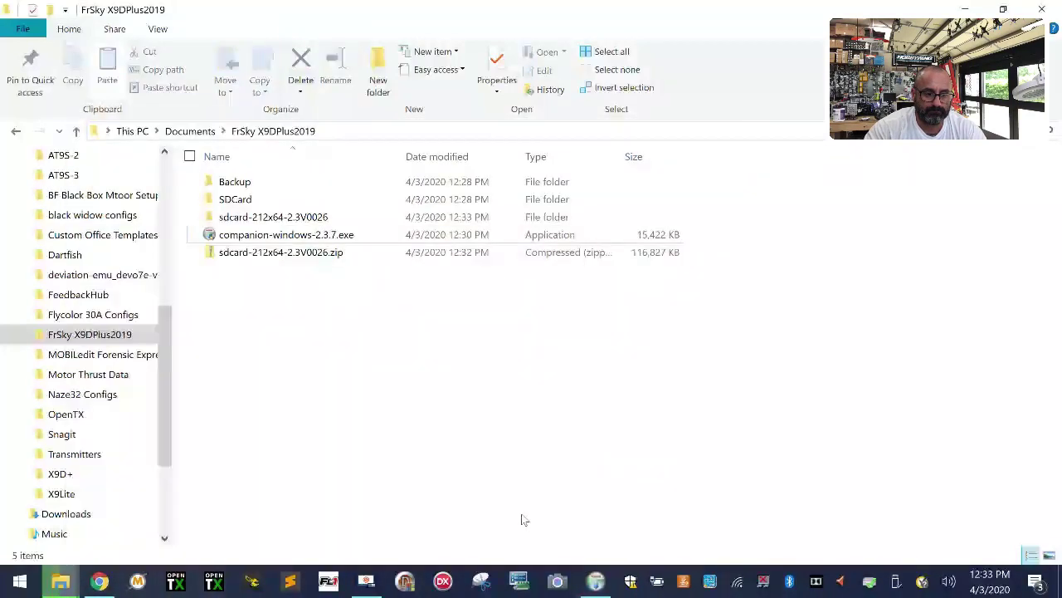
click(595, 581)
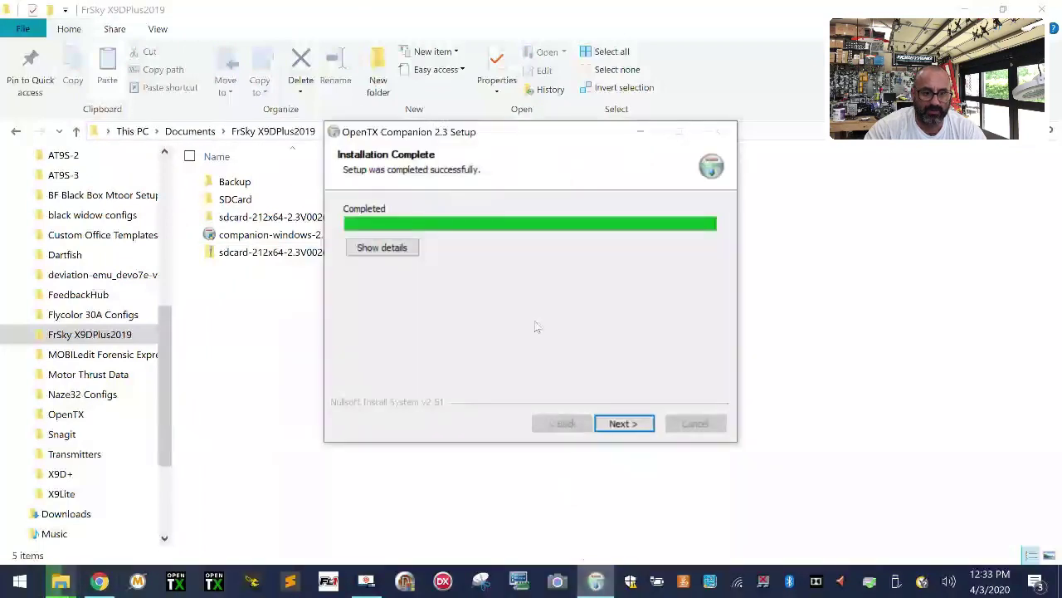
click(634, 424)
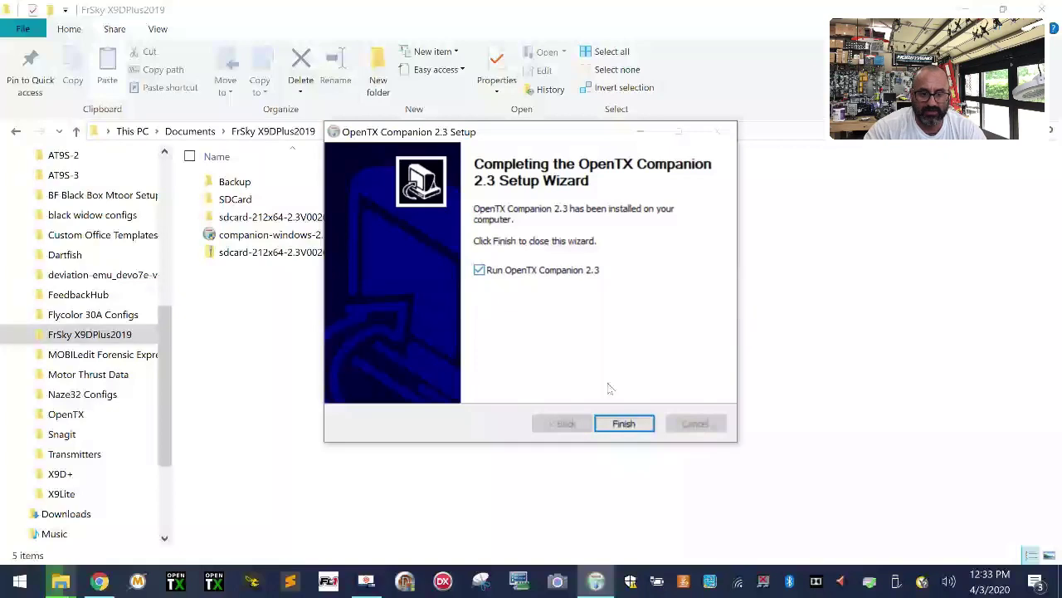
mouse_move(60, 581)
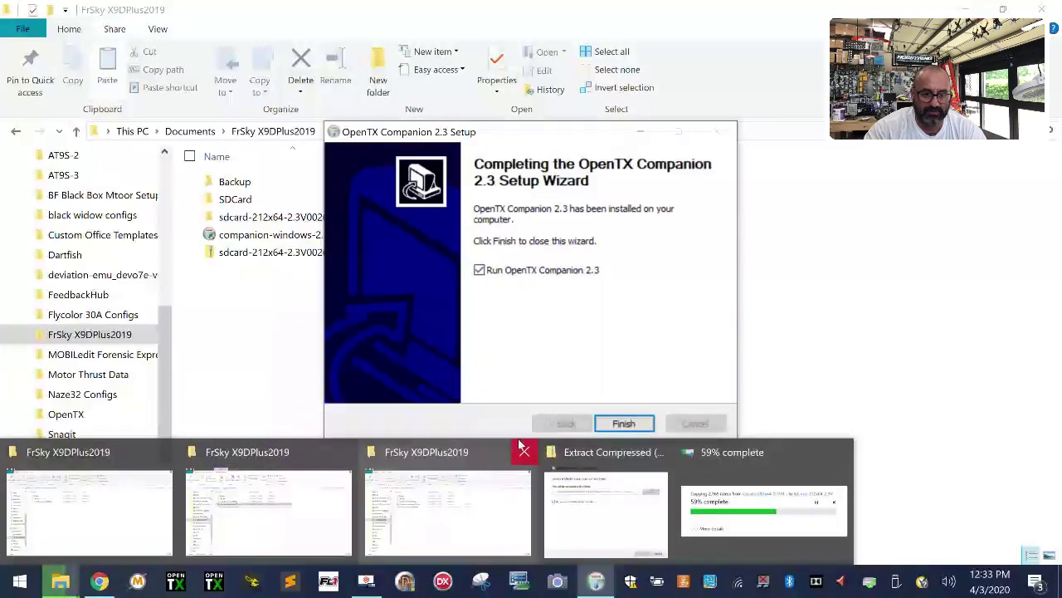
click(635, 423)
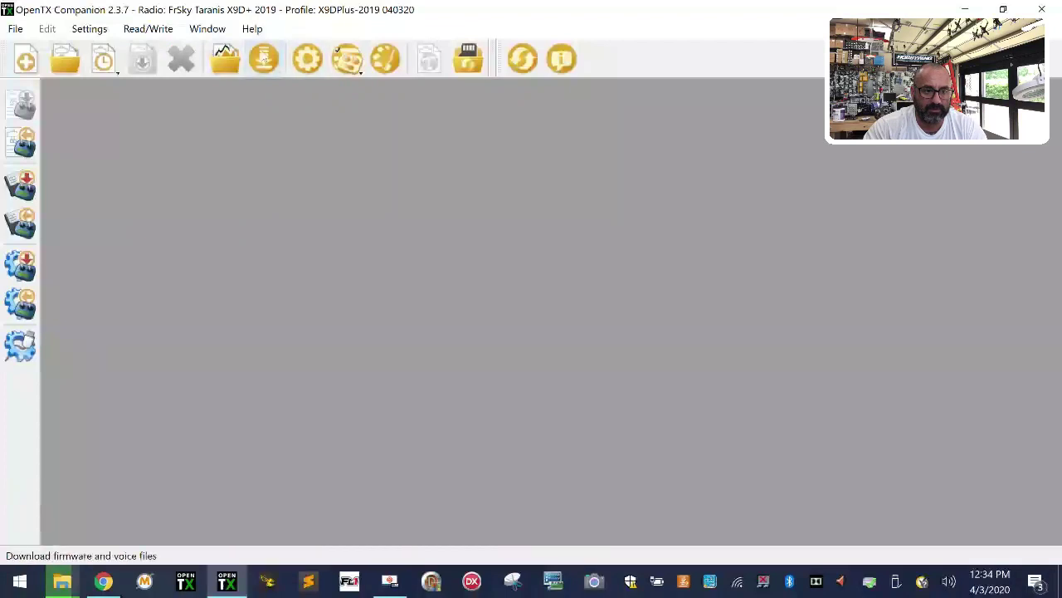
click(93, 30)
mouse_move(133, 133)
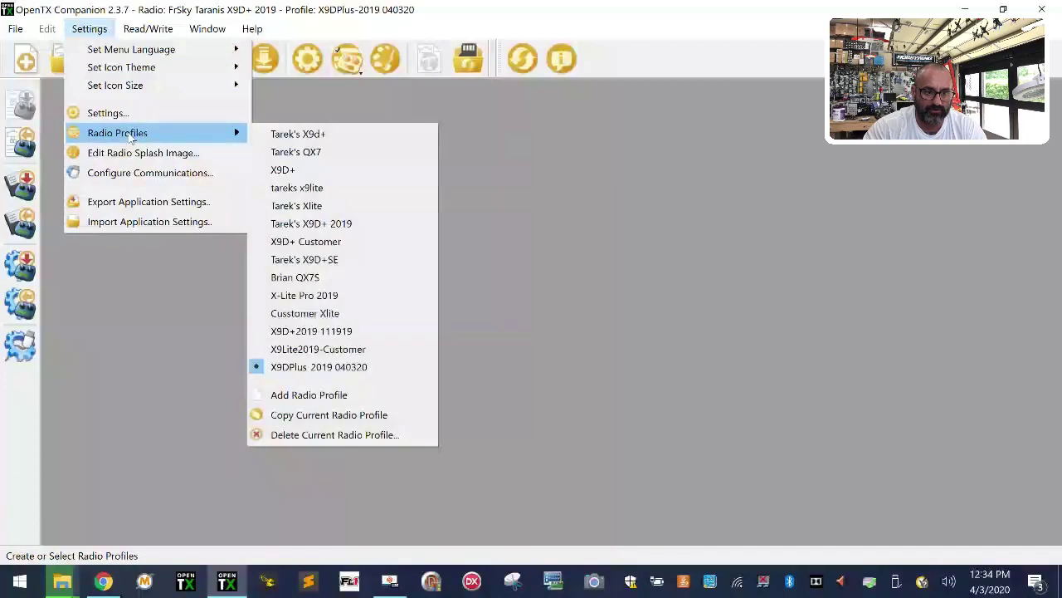
click(328, 435)
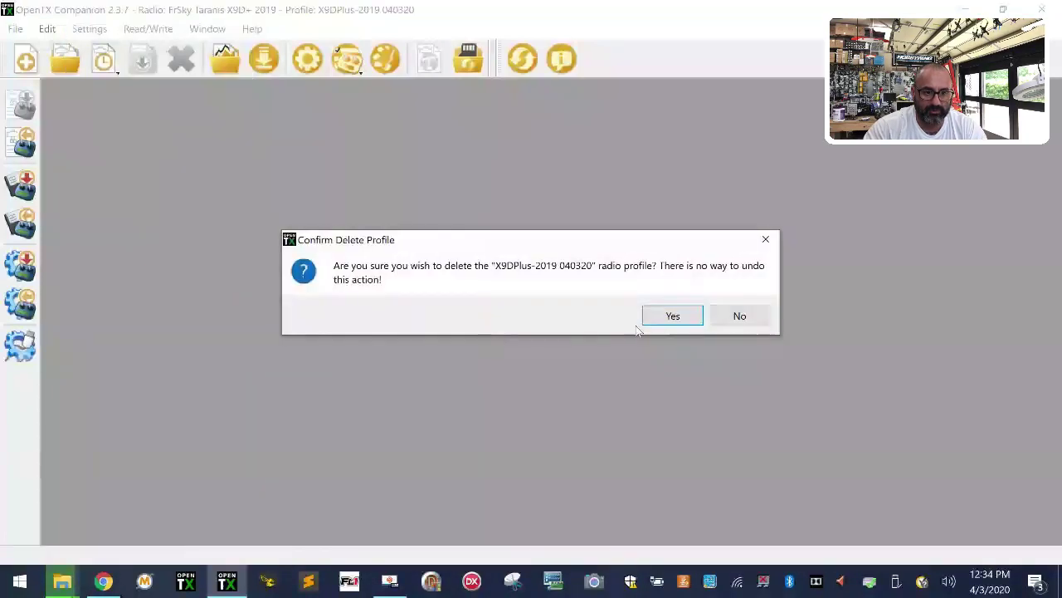
click(682, 320)
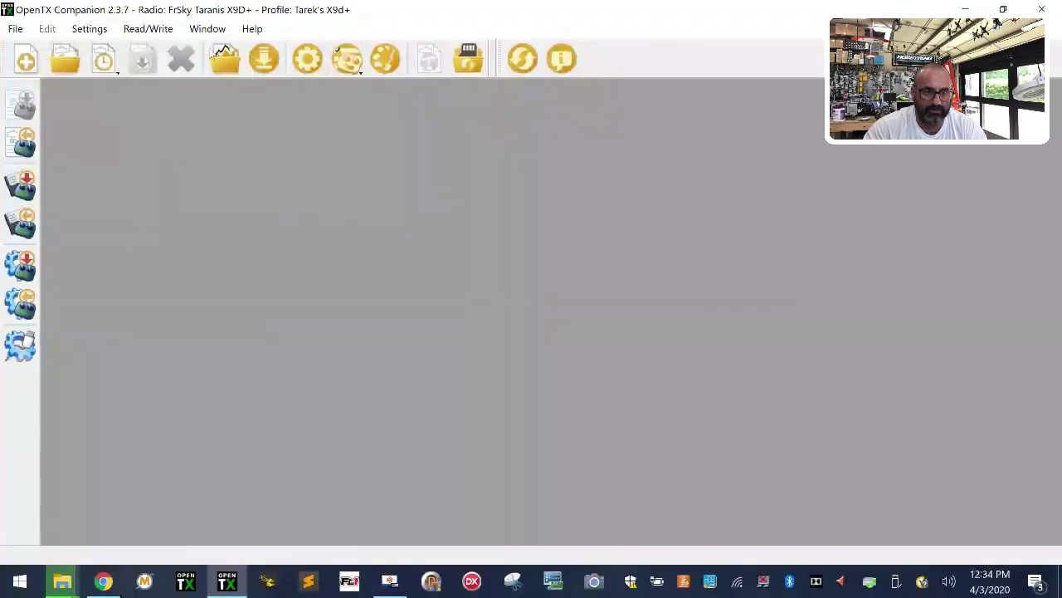
- Try to delete the current X9d+ radio profile, the first one in the profile list
click(89, 30)
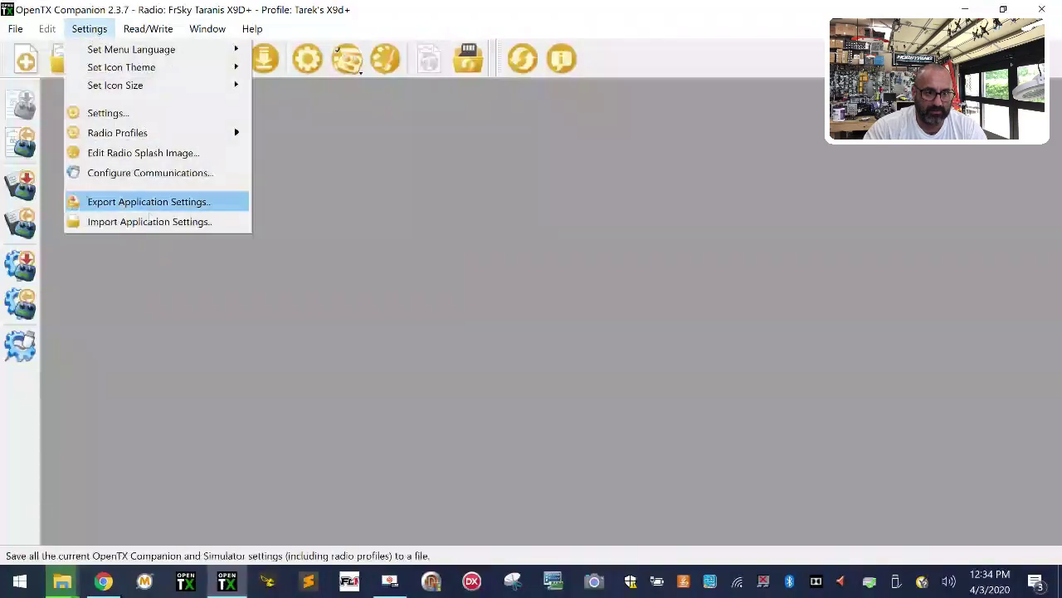
mouse_move(116, 132)
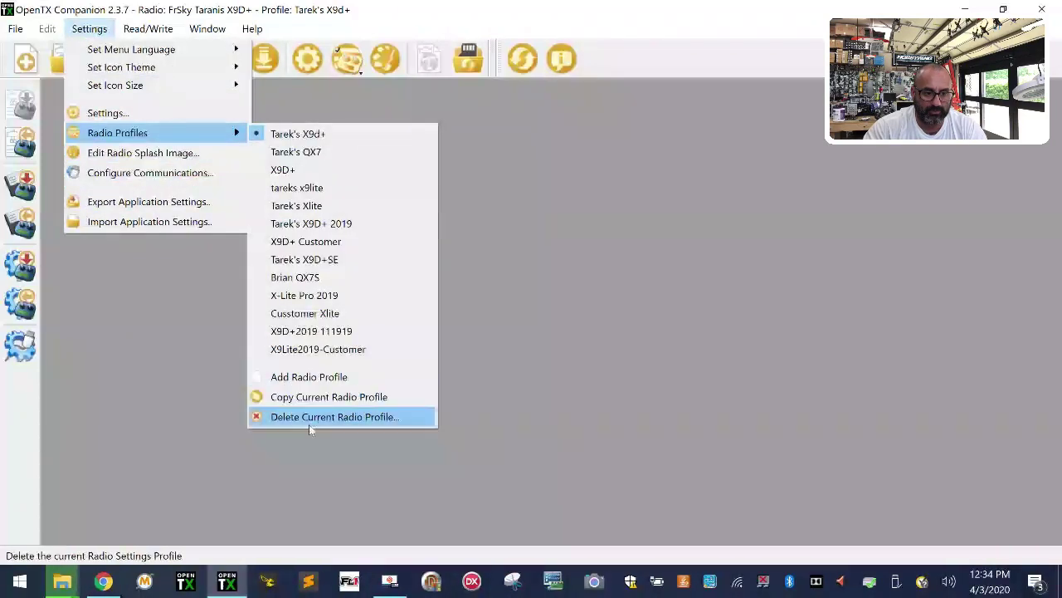
click(352, 417)
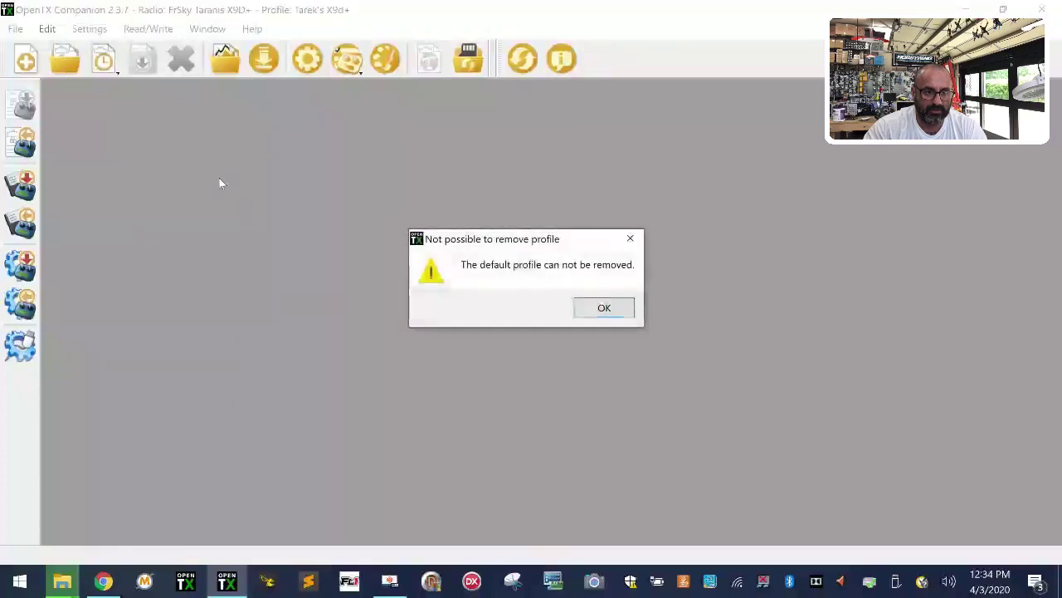
click(617, 315)
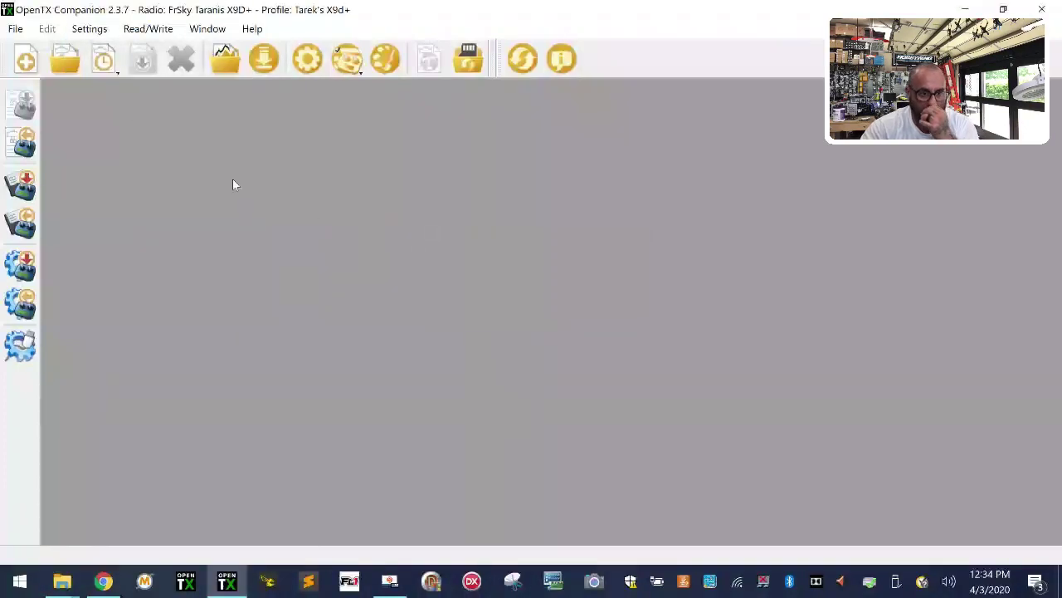
- Switch to the X9D+ Customer radio profile, delete it and confirm the deletion
click(89, 29)
mouse_move(157, 133)
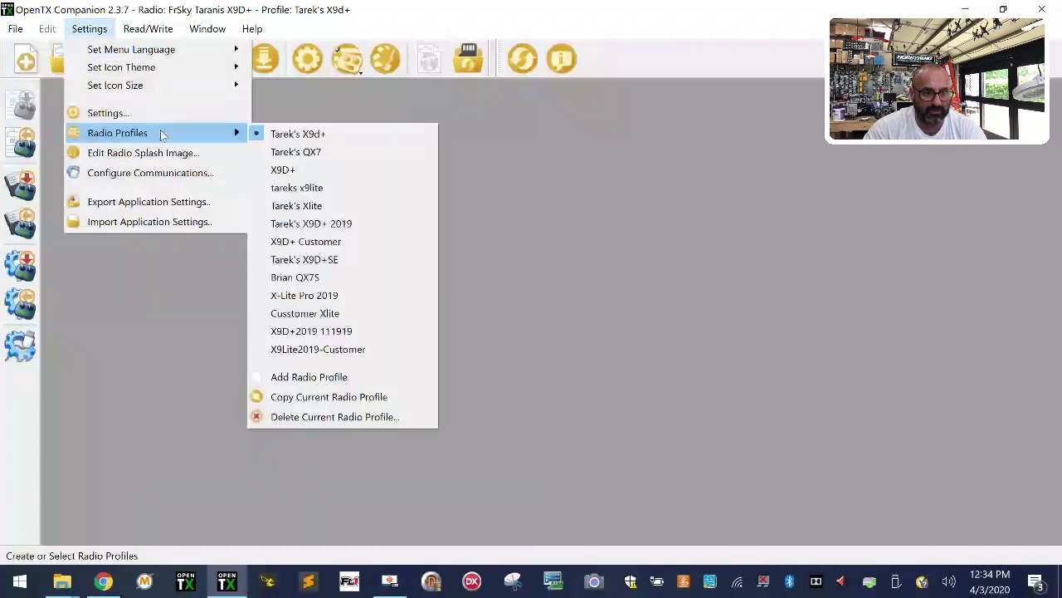
click(383, 242)
click(88, 28)
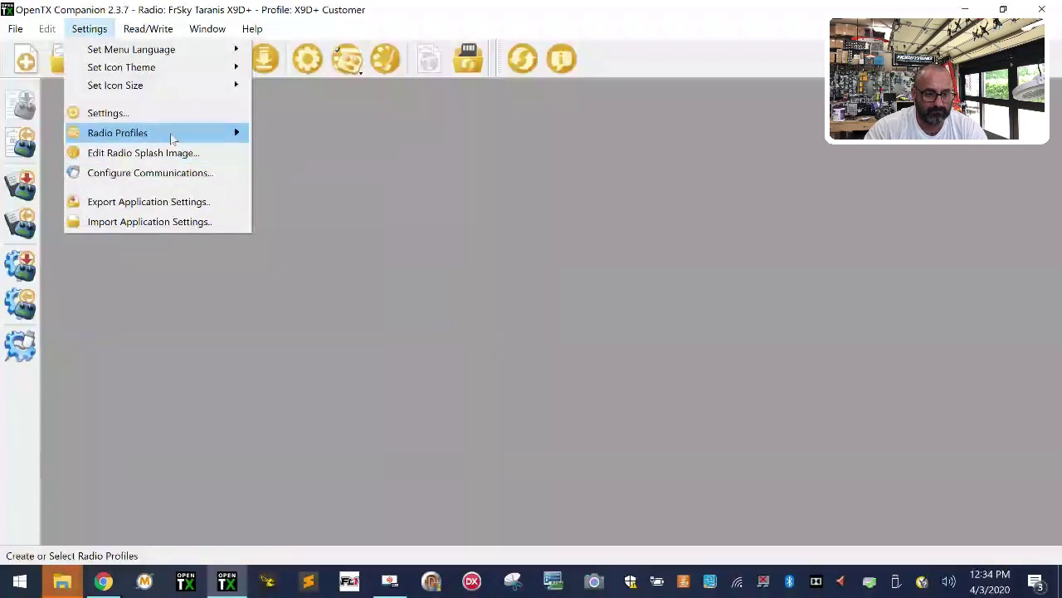
mouse_move(171, 135)
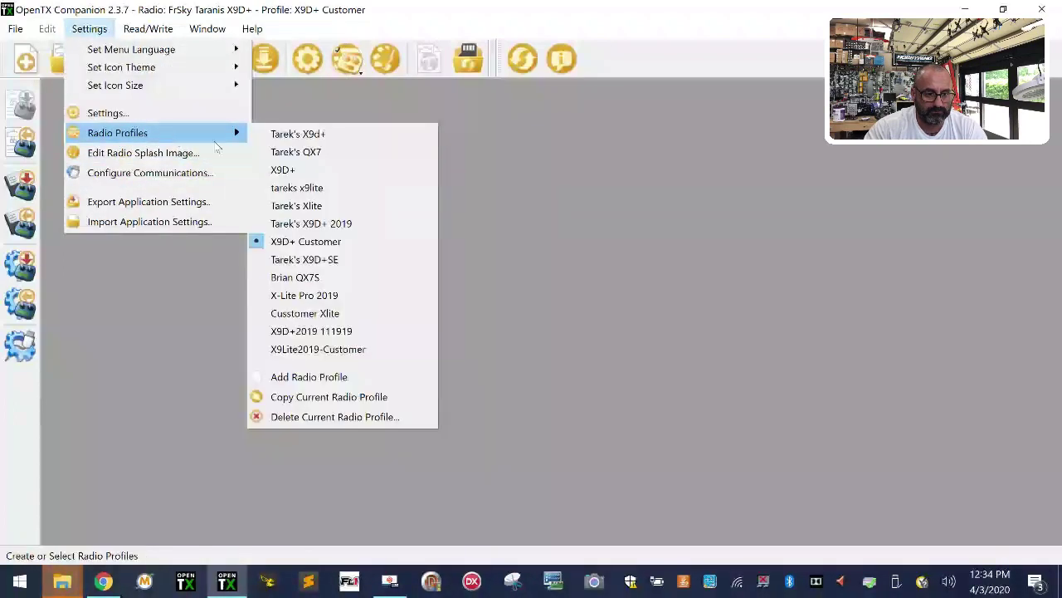
click(369, 416)
click(660, 316)
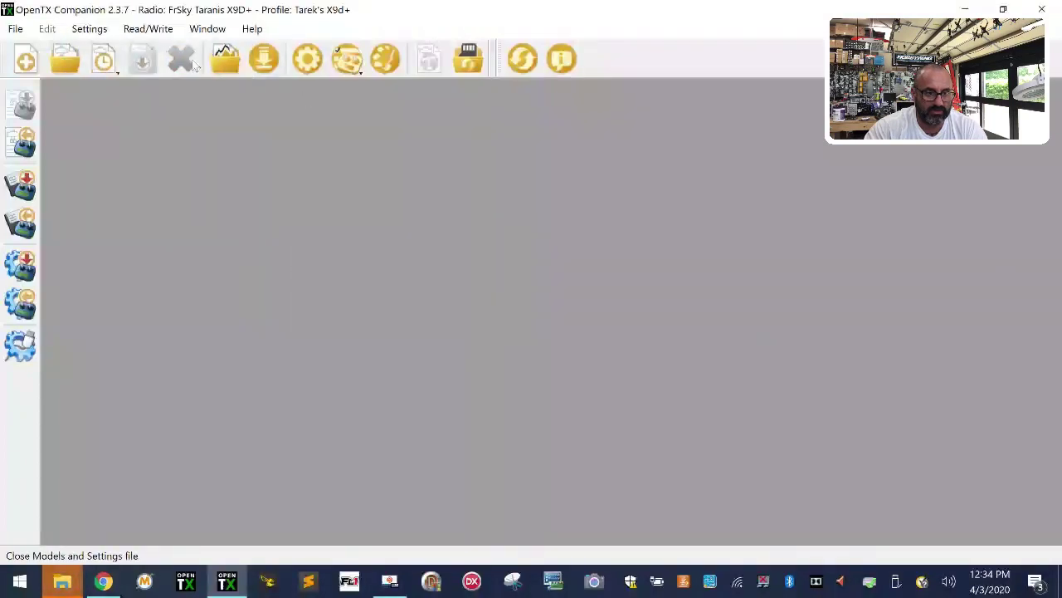
- Make X9Lite2019-Customer the current radio profile, then delete it and confirm the deletion
click(89, 28)
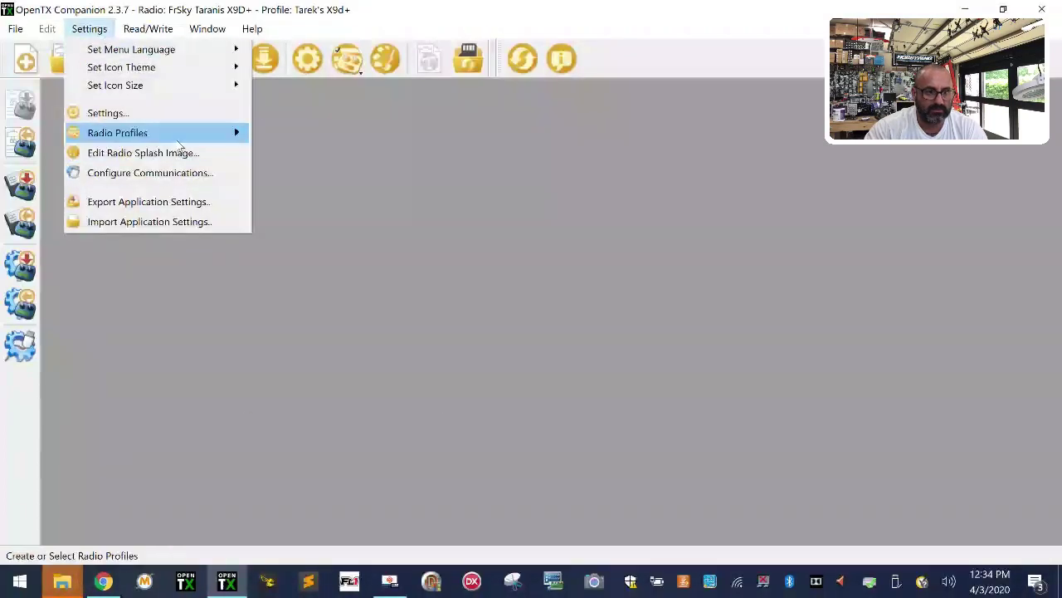
mouse_move(178, 142)
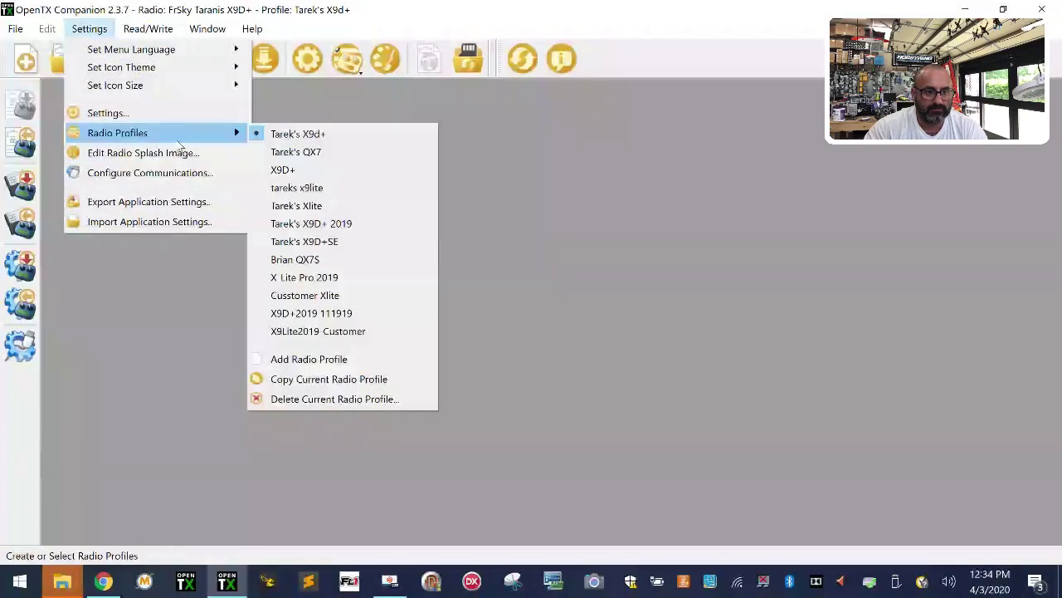
click(353, 329)
click(89, 28)
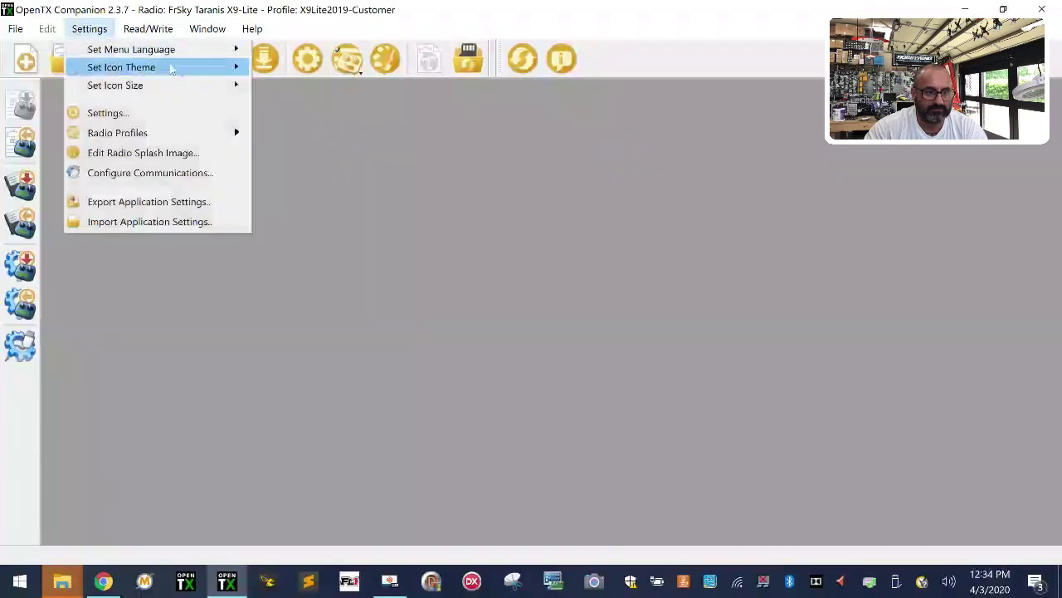
mouse_move(158, 133)
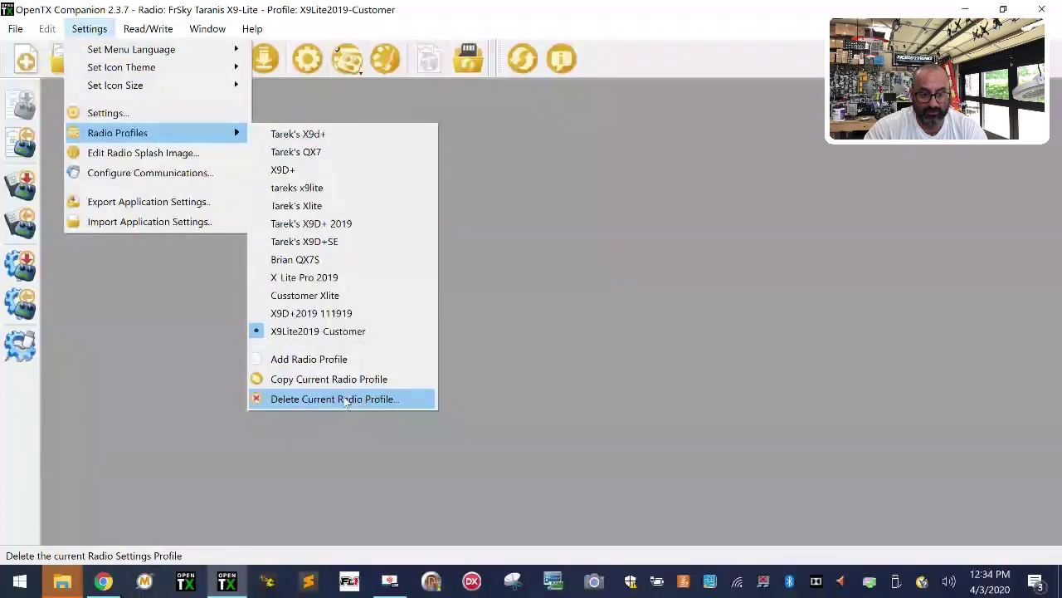
click(347, 399)
click(676, 315)
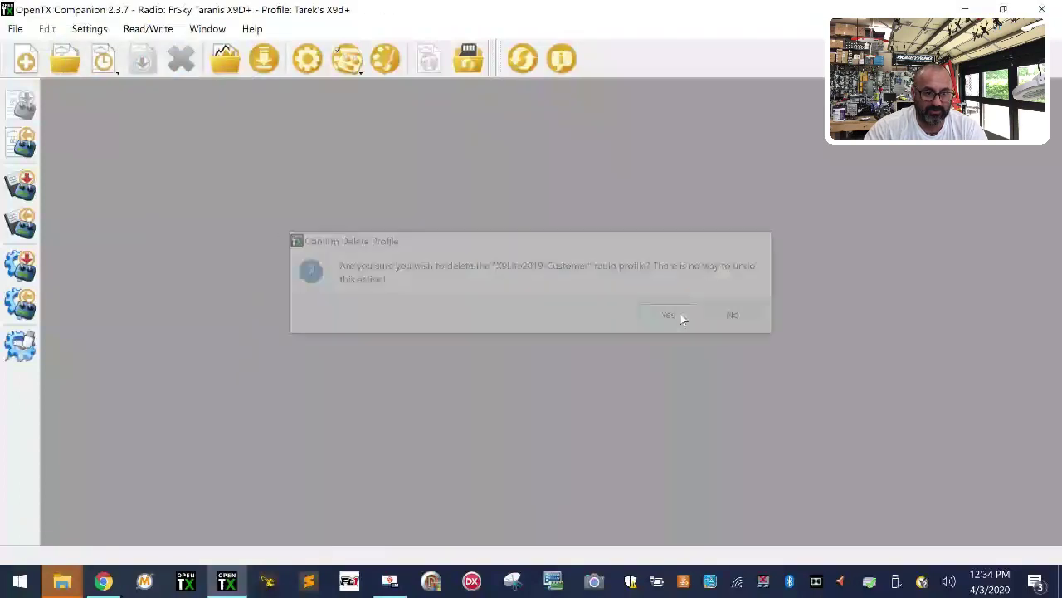
- Switch to the Cusstomer Xlite radio profile, delete it and confirm the deletion
click(90, 28)
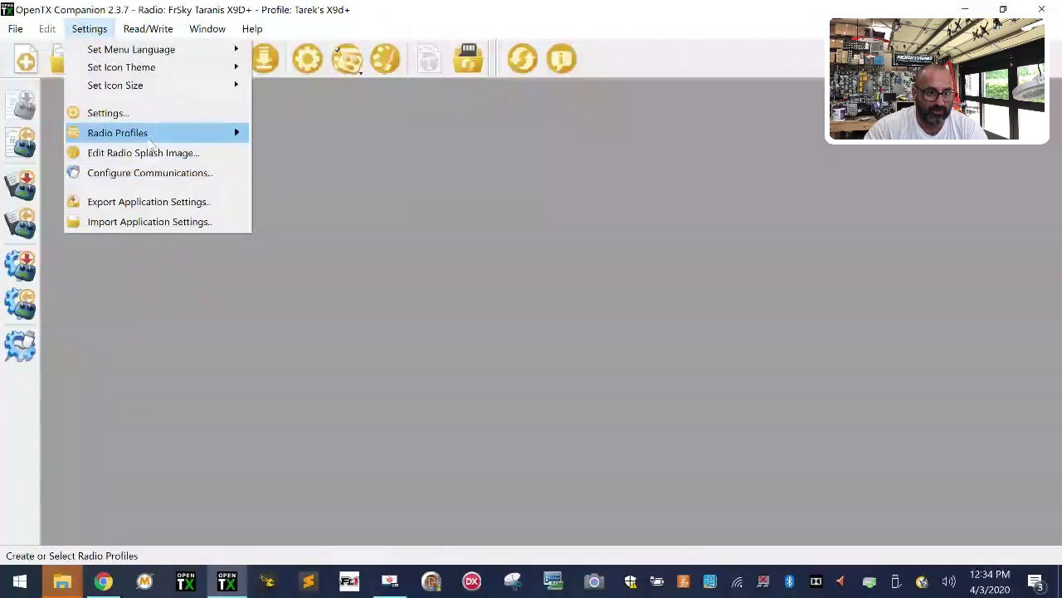
mouse_move(149, 138)
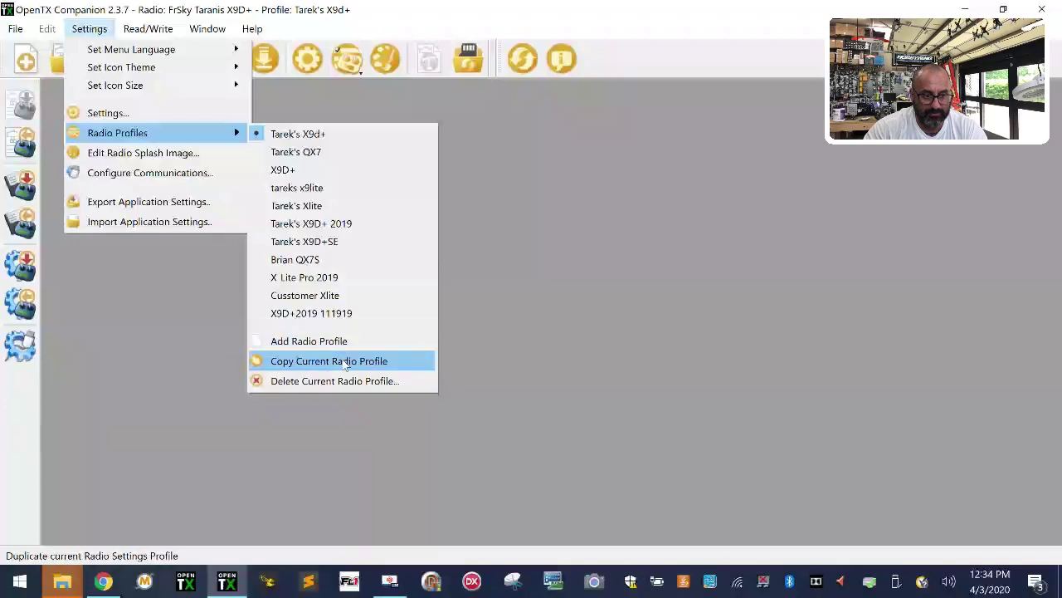
click(358, 293)
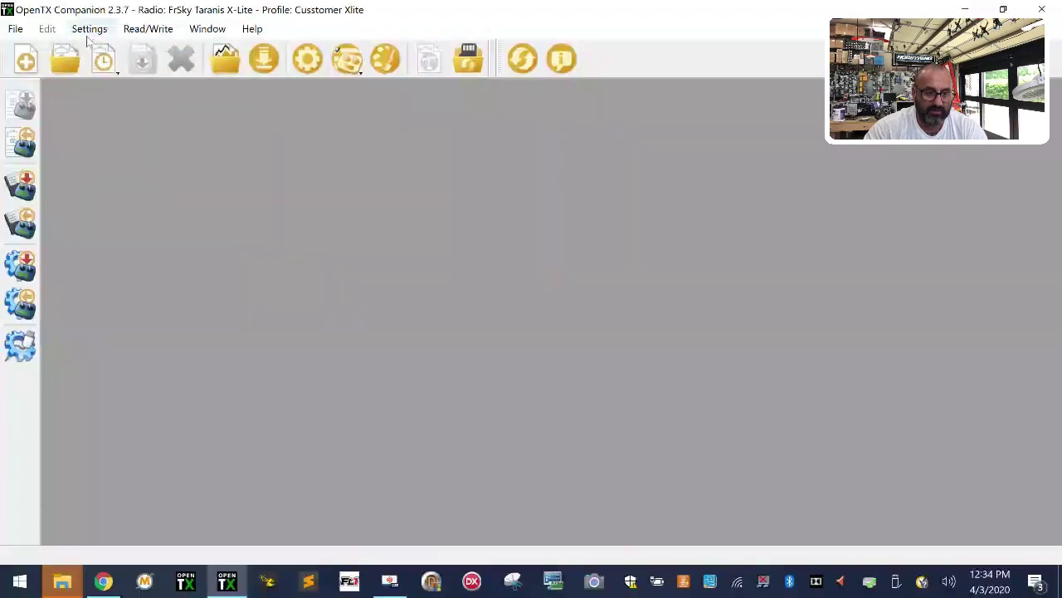
click(147, 28)
mouse_move(90, 28)
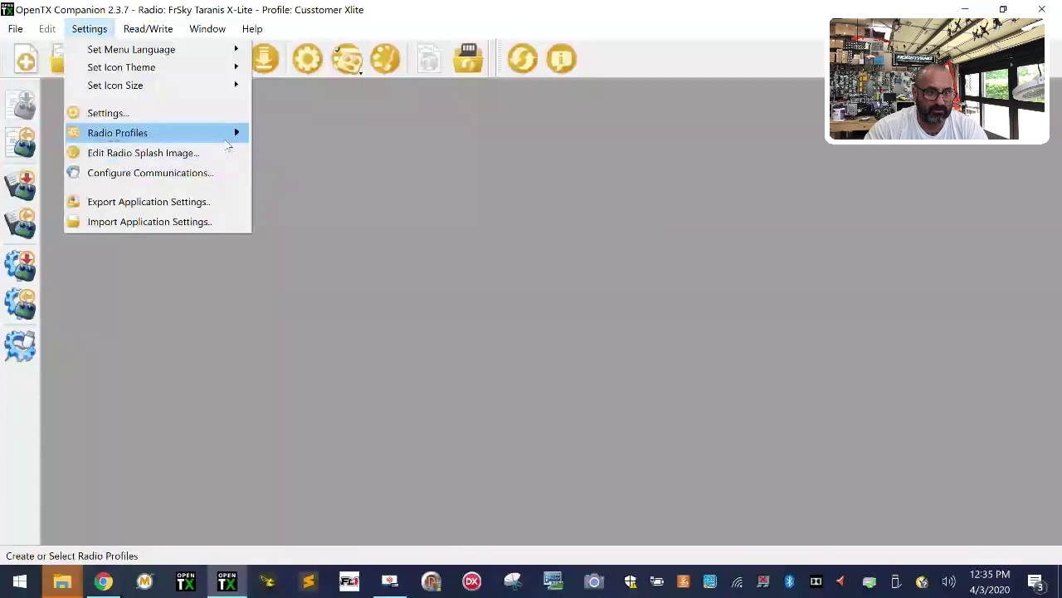
mouse_move(224, 133)
click(365, 380)
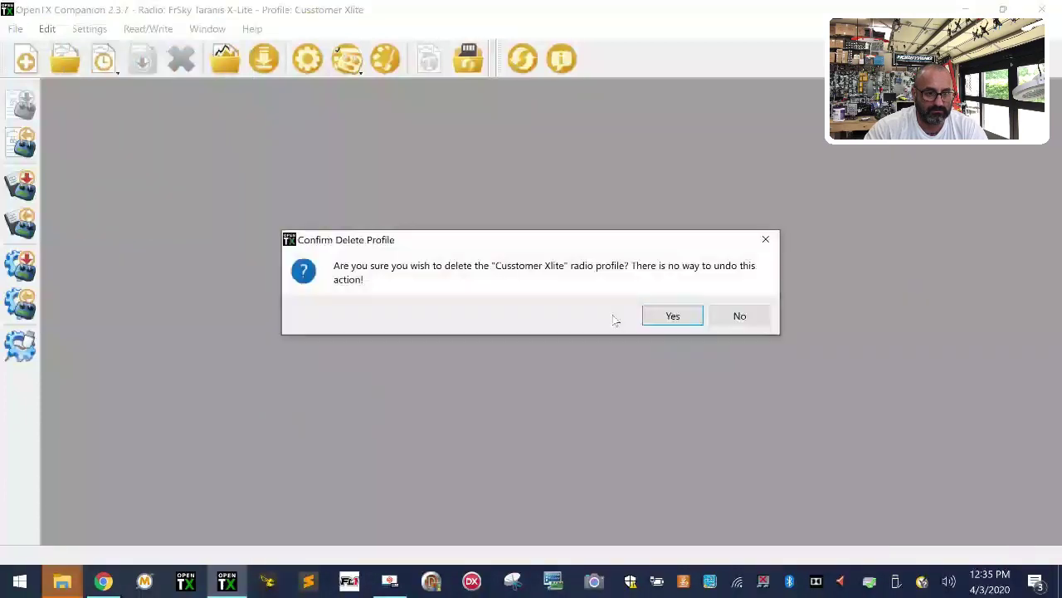
click(672, 316)
- Switch to the radio profile named just X9D+, delete it and confirm the deletion
click(89, 28)
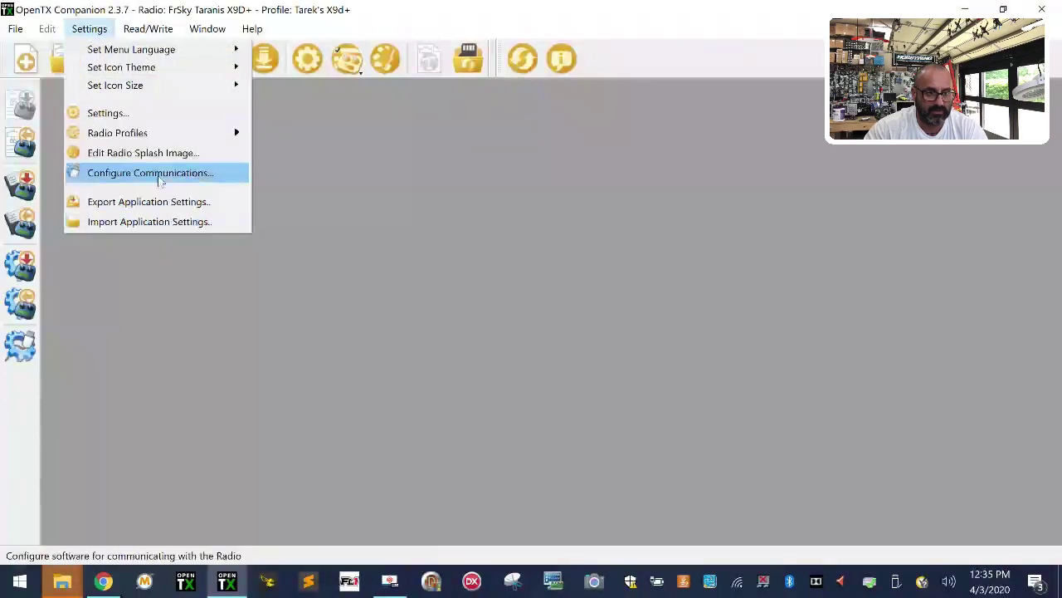
mouse_move(125, 133)
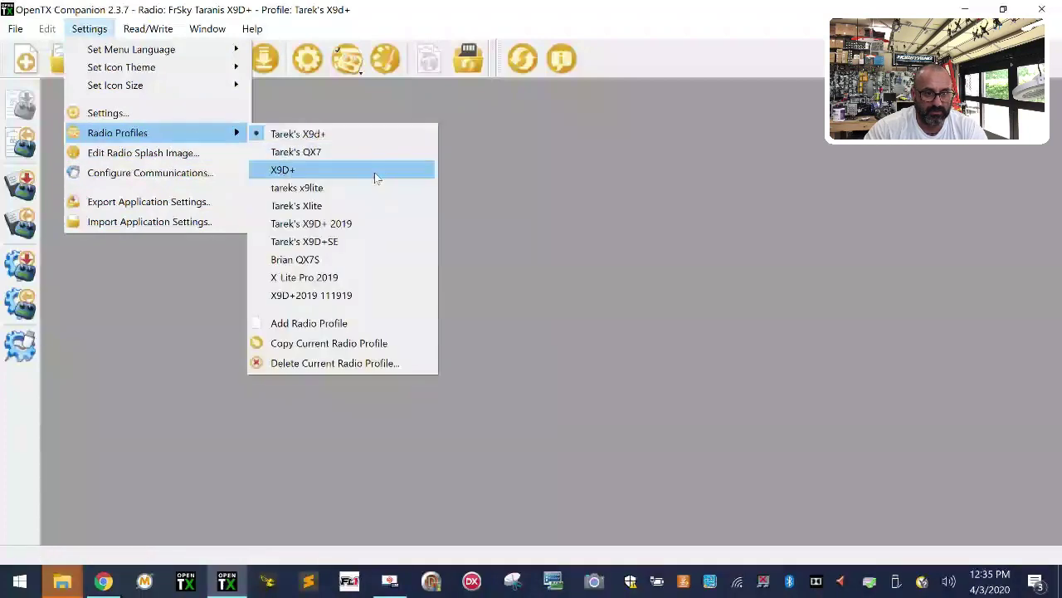
click(374, 171)
click(89, 28)
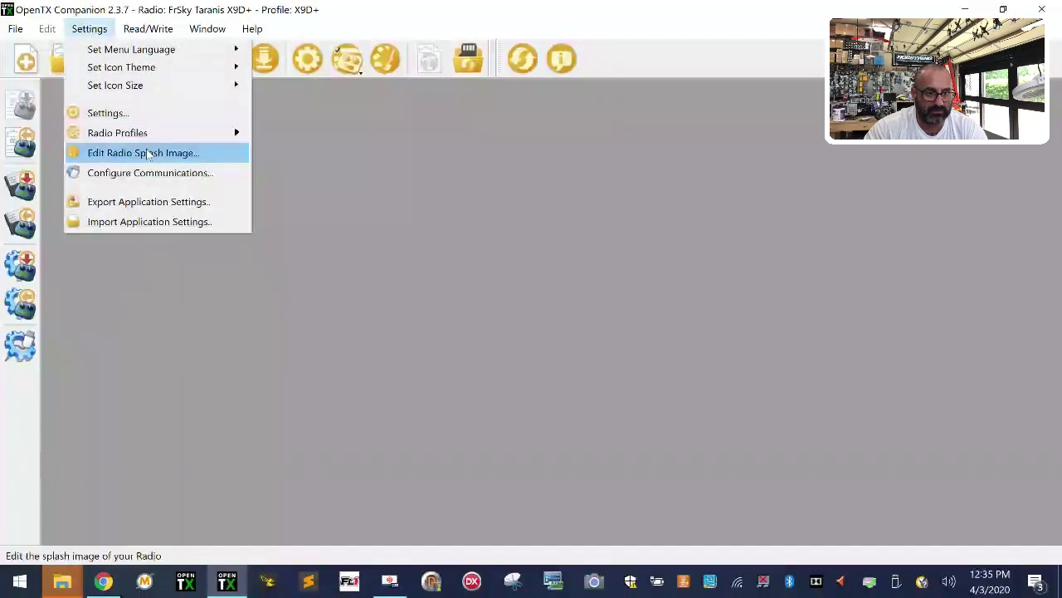
mouse_move(225, 131)
click(319, 363)
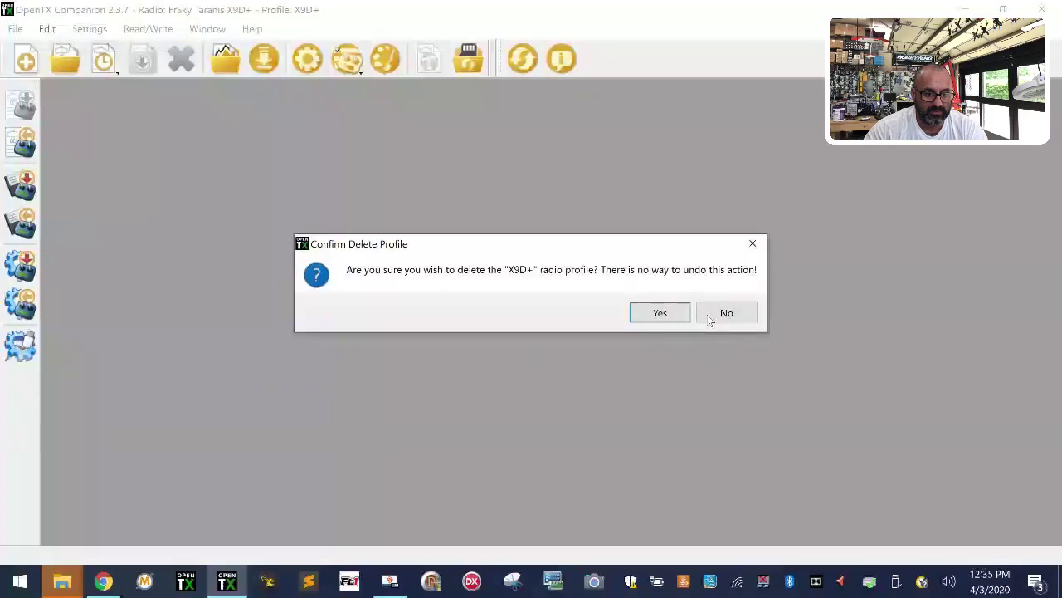
click(656, 310)
- Switch to the owner's personal Xlite radio profile, delete it and confirm the deletion
click(89, 28)
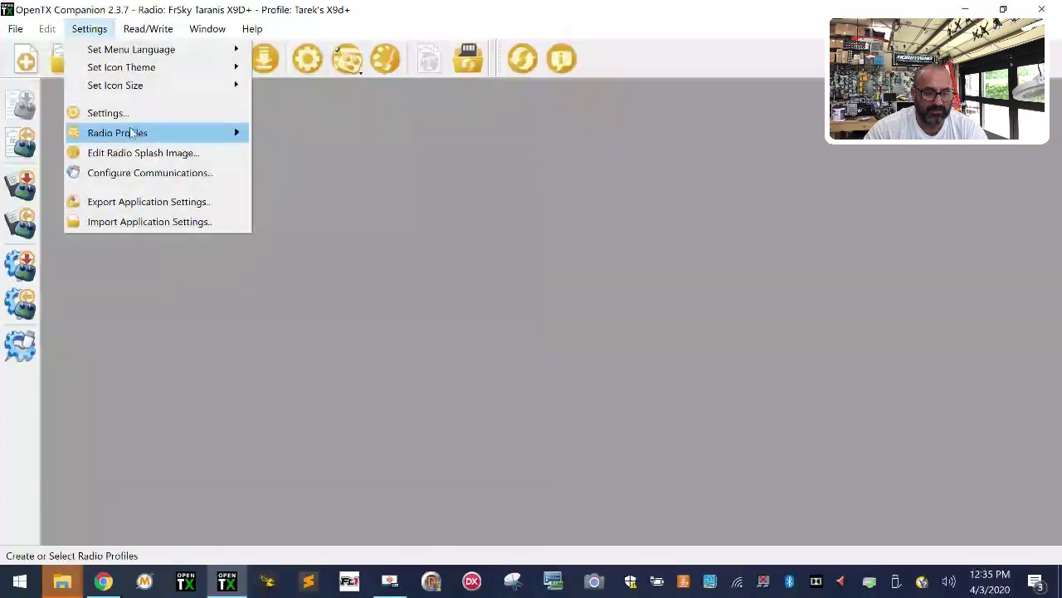
mouse_move(158, 132)
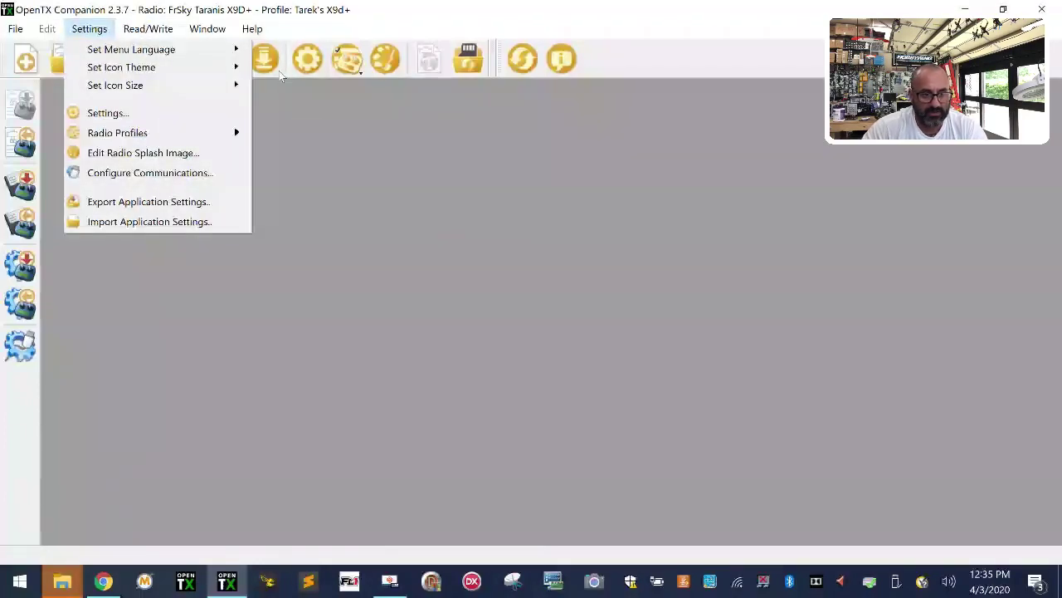
mouse_move(233, 139)
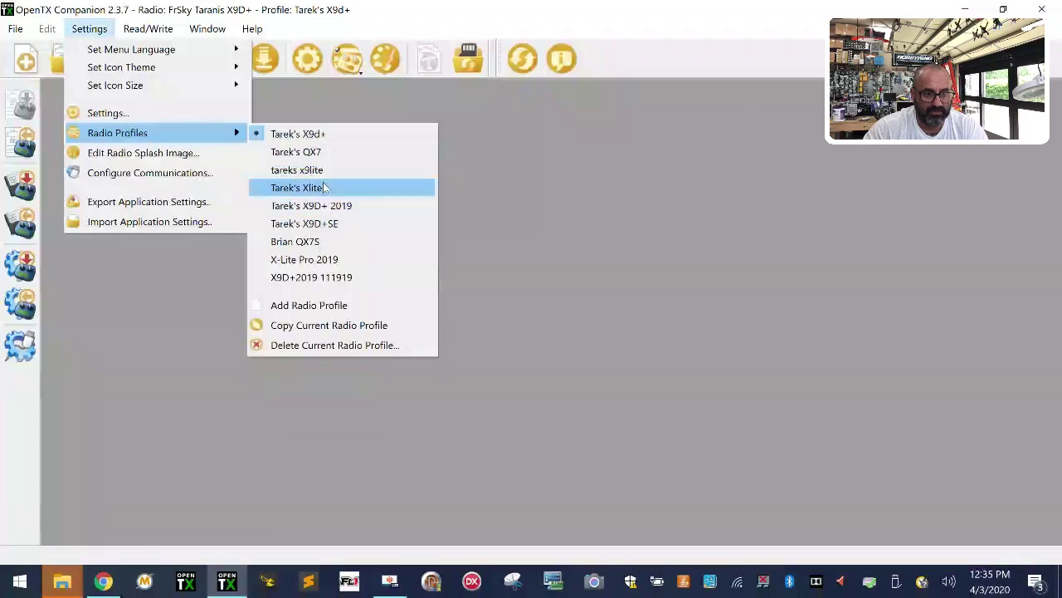
click(315, 186)
click(85, 29)
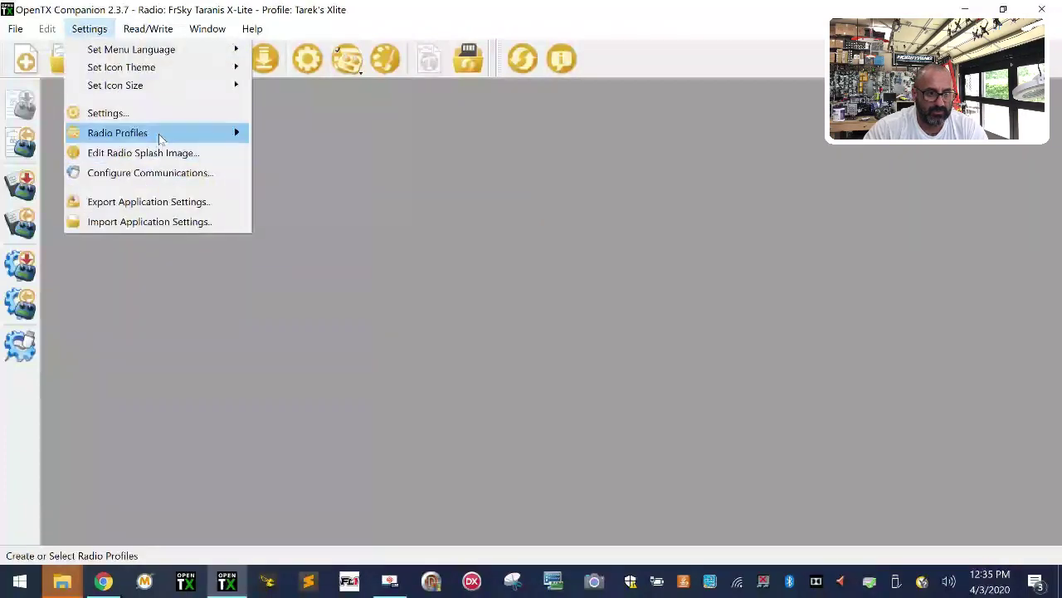
mouse_move(166, 132)
click(334, 346)
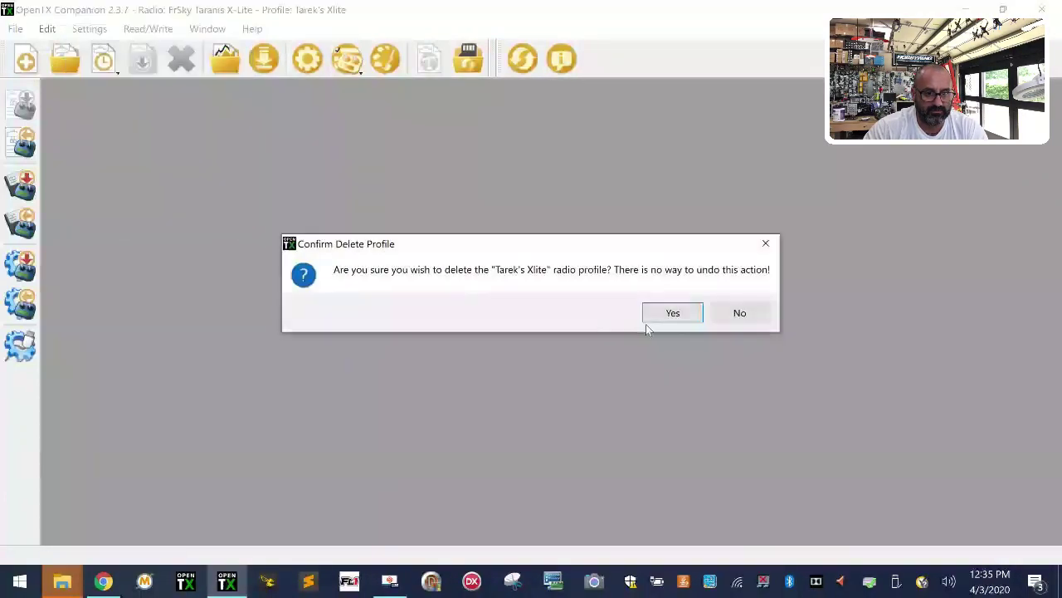
click(649, 312)
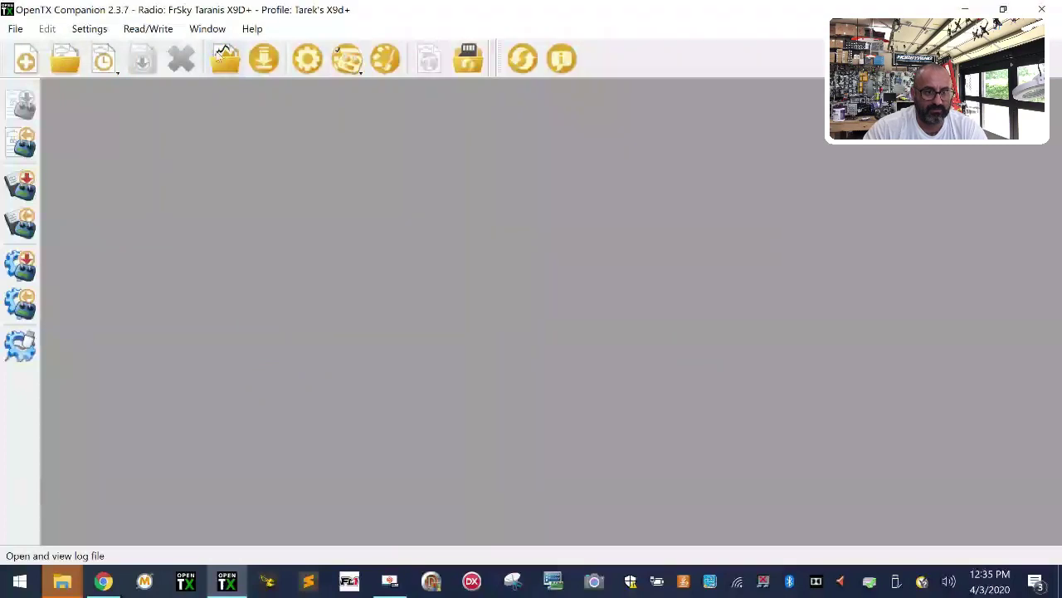
- Switch to the X-Lite Pro 2019 radio profile, delete it and confirm the deletion
click(106, 28)
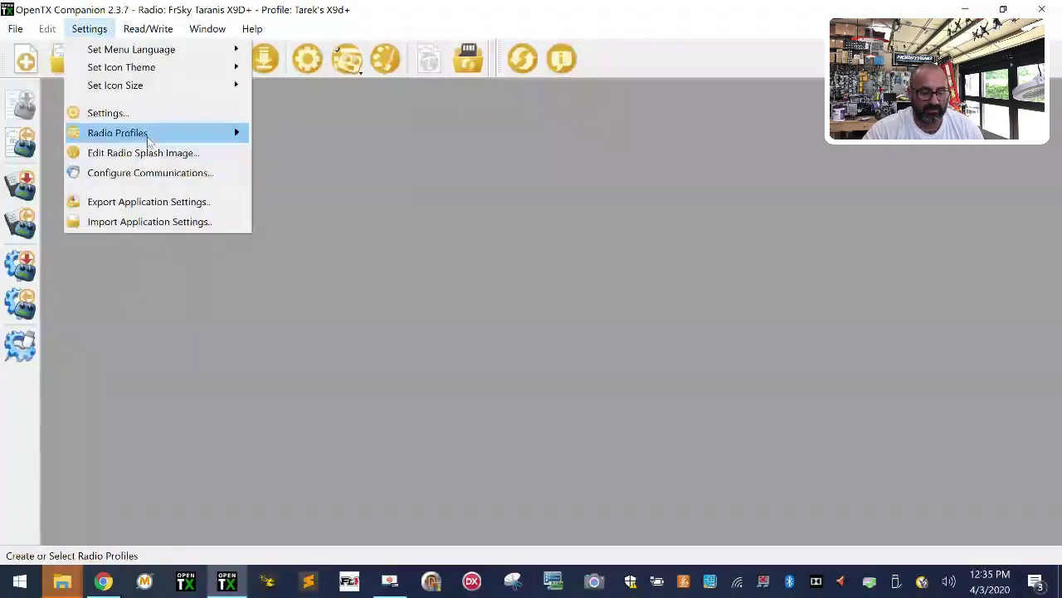
mouse_move(148, 142)
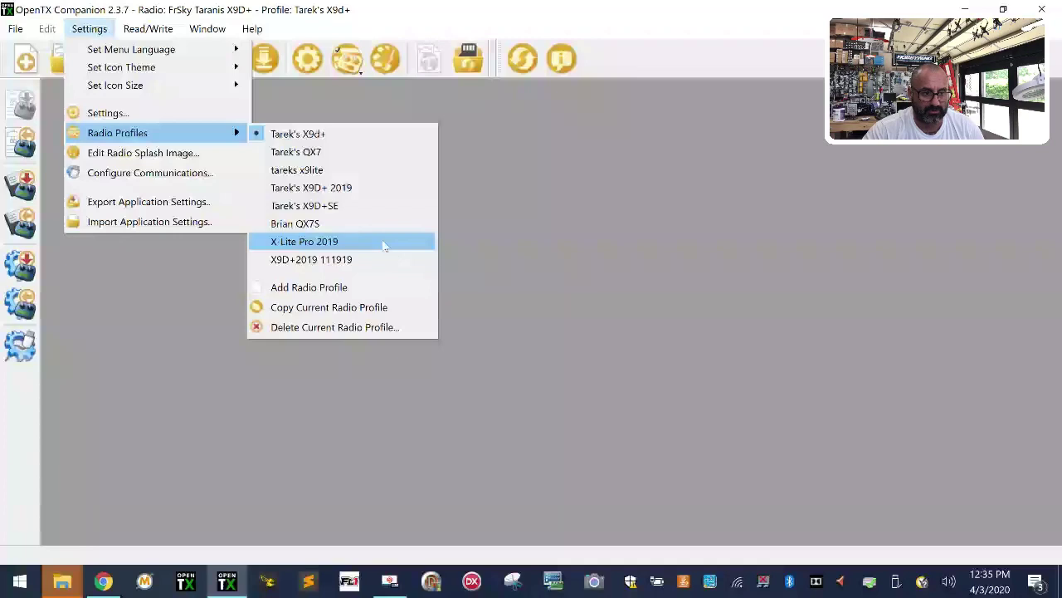
click(367, 241)
click(88, 28)
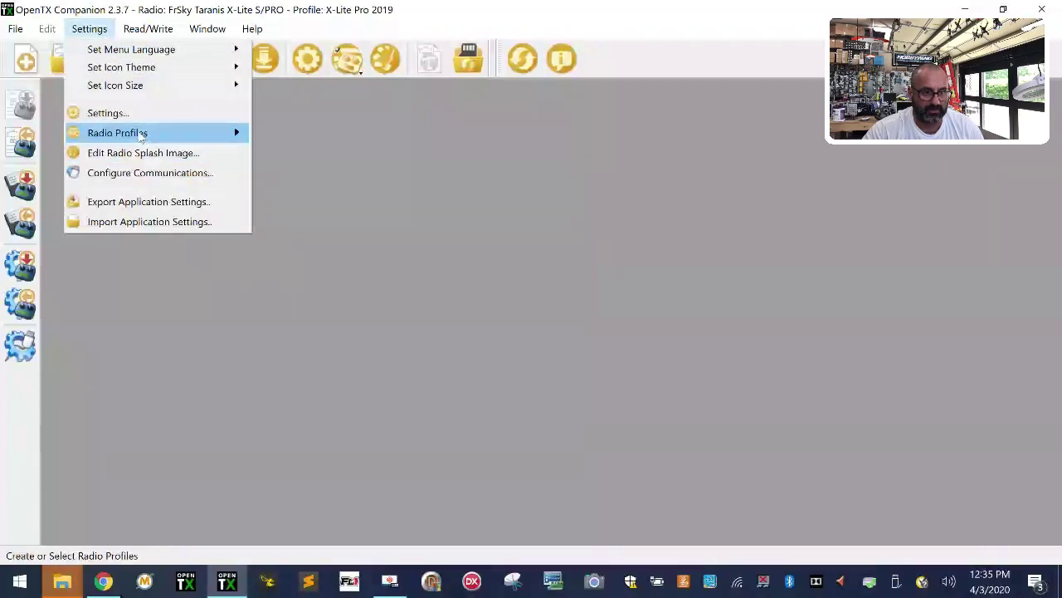
mouse_move(139, 135)
click(290, 330)
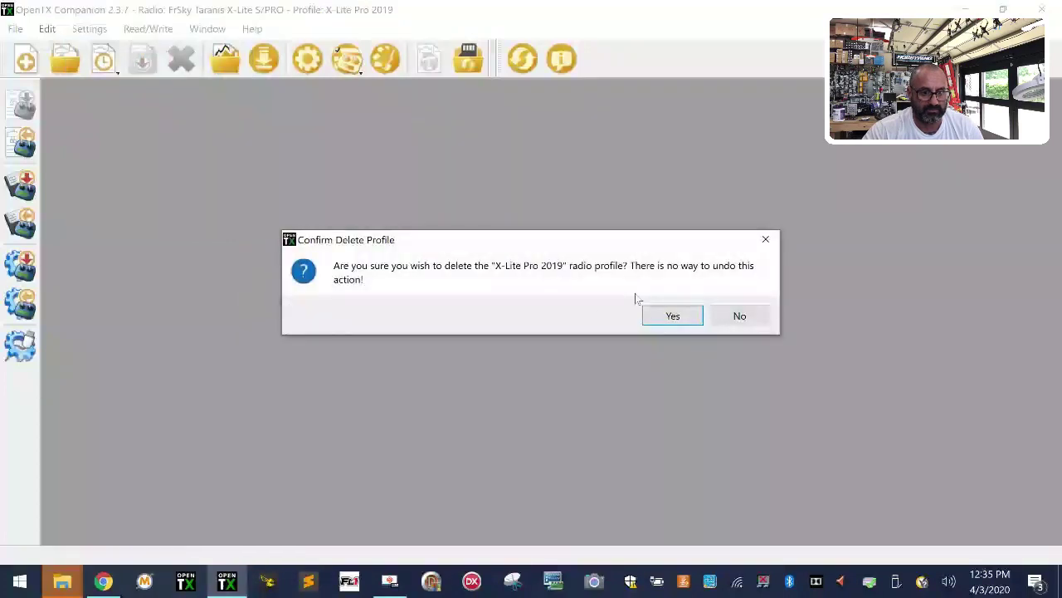
click(673, 316)
click(89, 29)
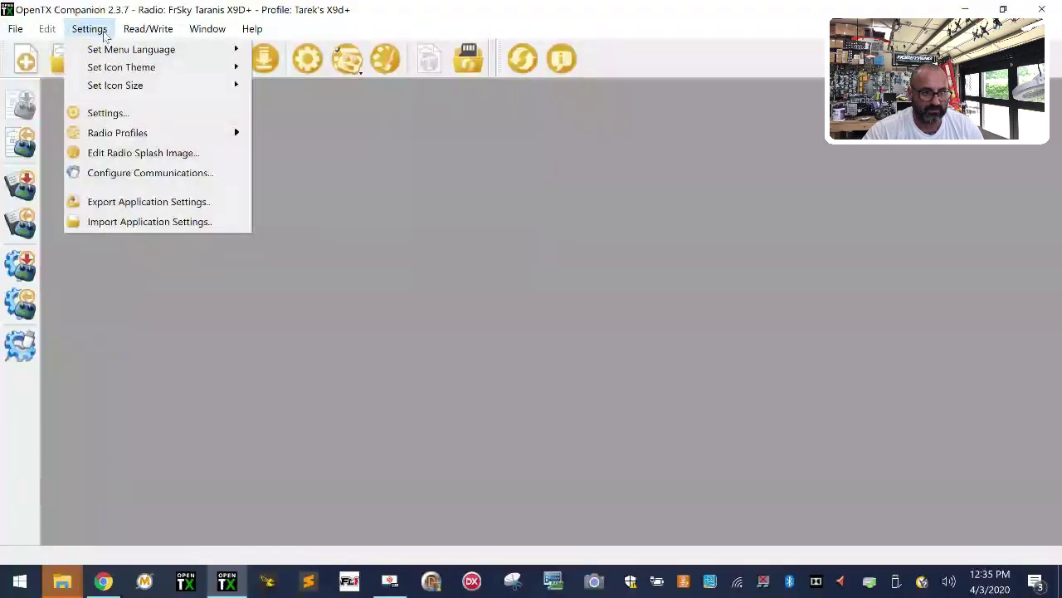
mouse_move(125, 133)
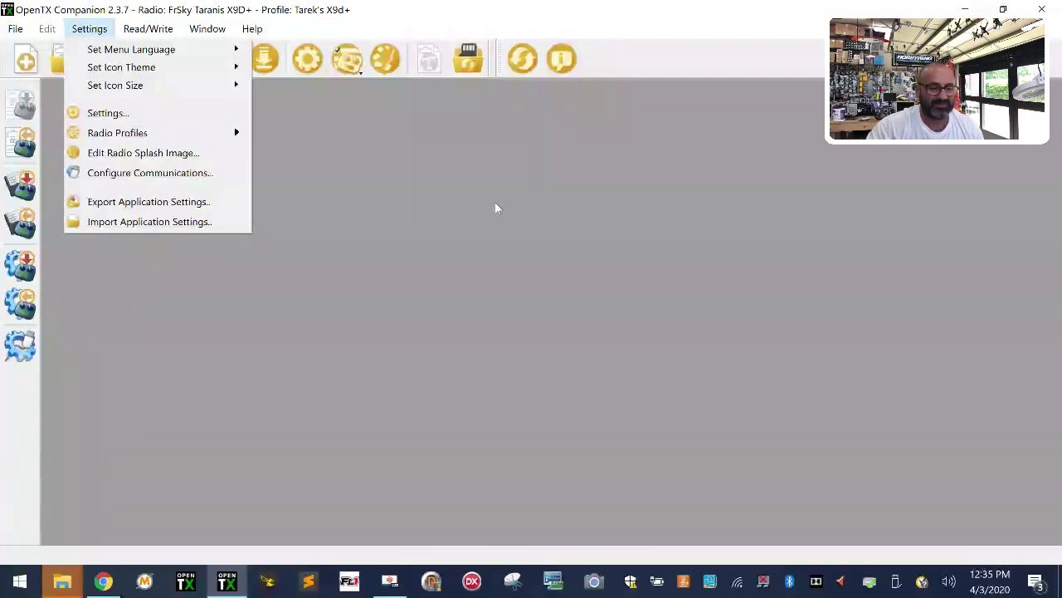
click(292, 150)
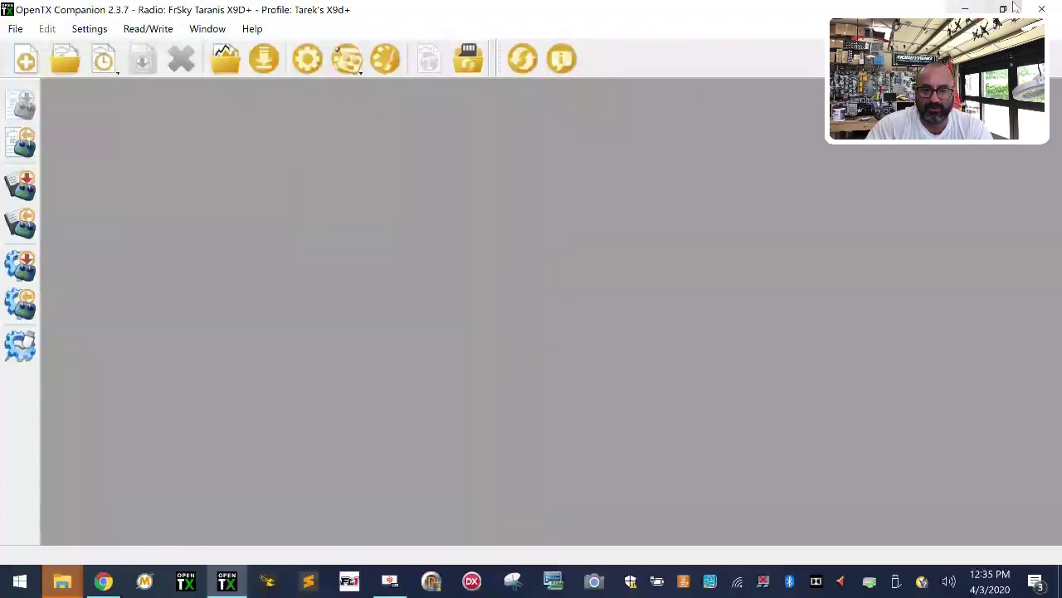
- Switch to File Explorer and open the SOUNDS folder inside the extracted sdcard-212x64-2.3V0026 folder
click(967, 9)
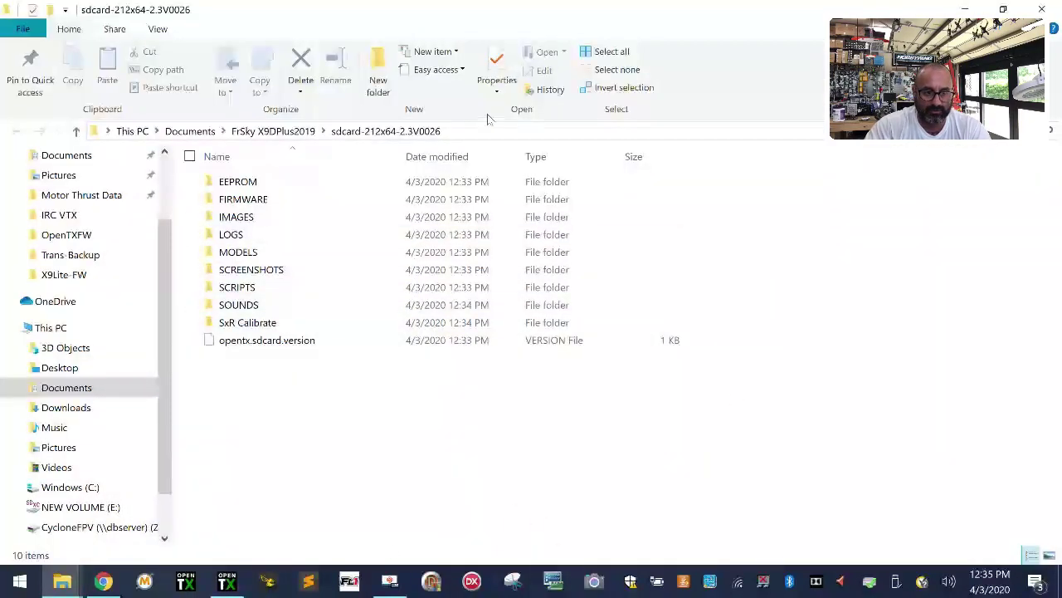
click(273, 131)
click(274, 311)
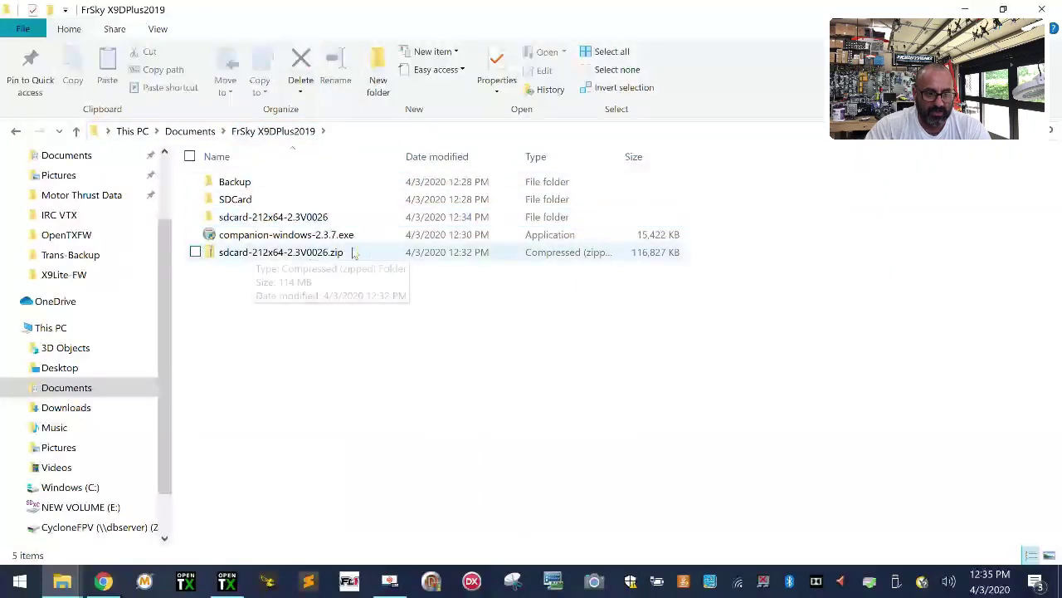
double_click(274, 218)
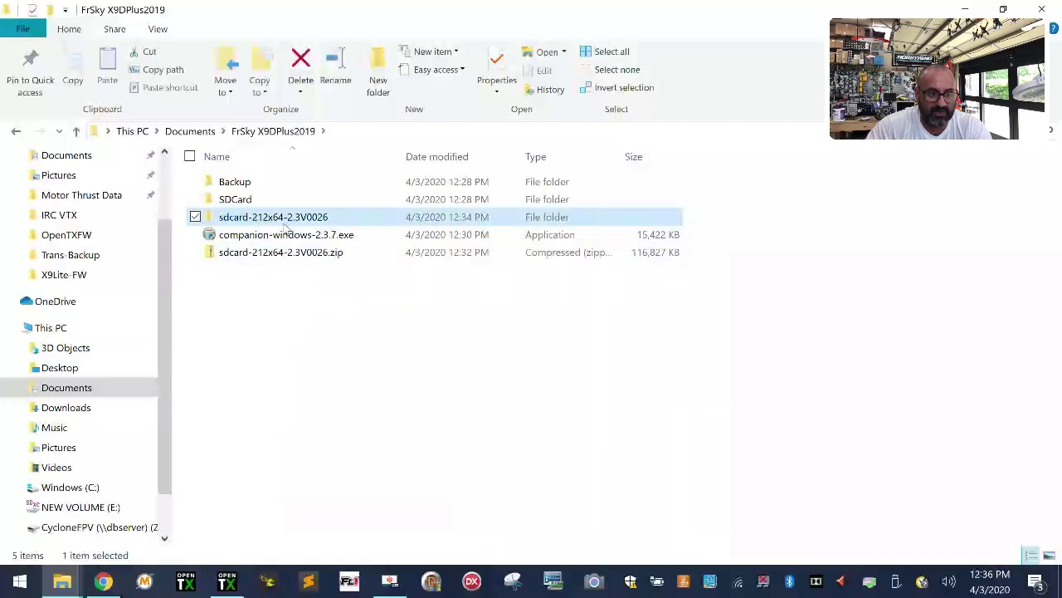
double_click(247, 305)
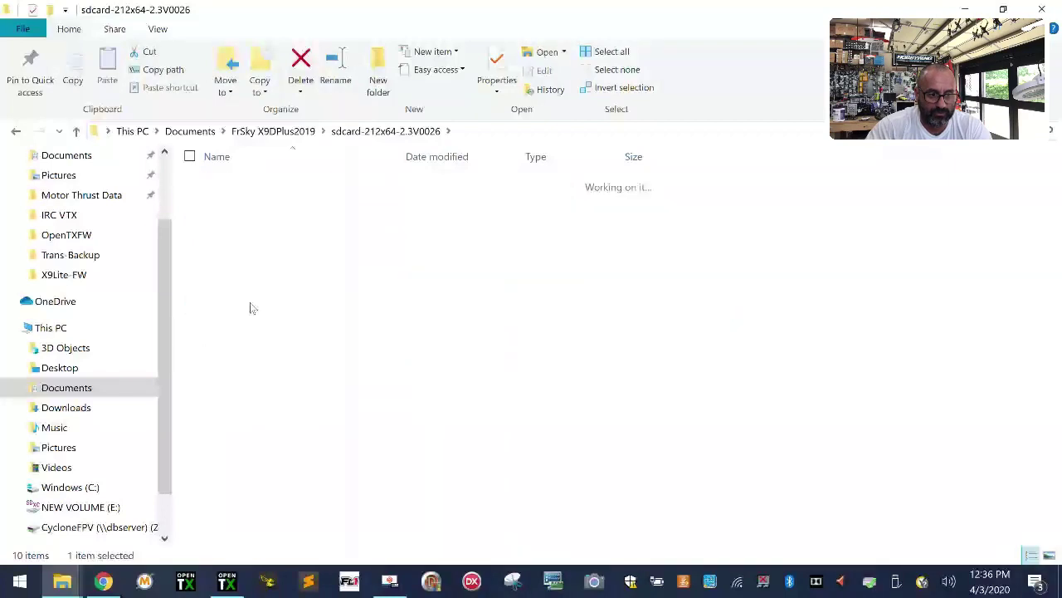
- Delete every language folder except en from the SOUNDS folder
drag(320, 438, 222, 239)
right_click(222, 238)
click(245, 497)
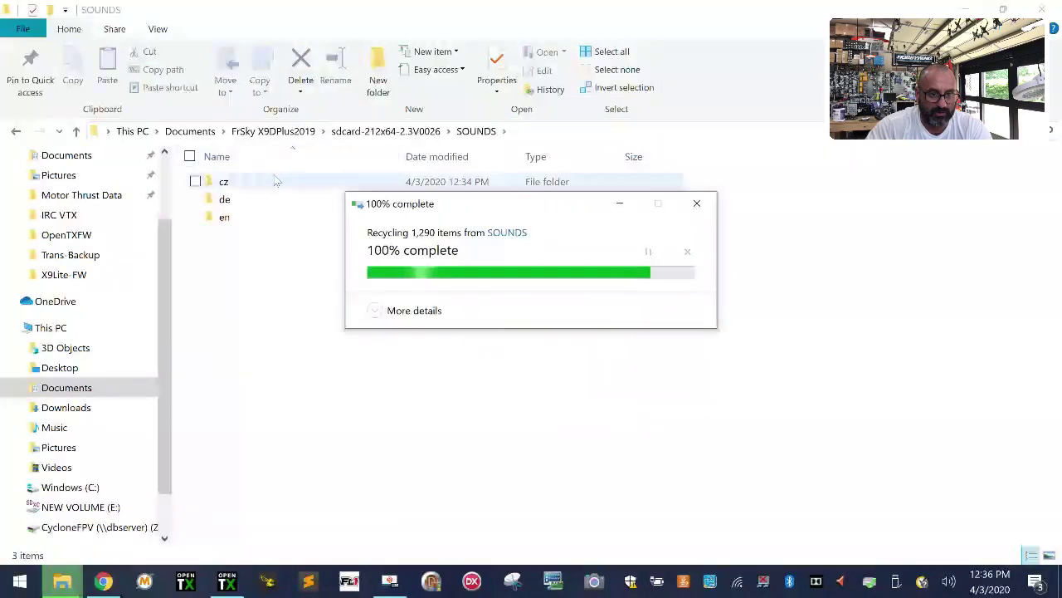
click(757, 199)
ctrl+click(332, 184)
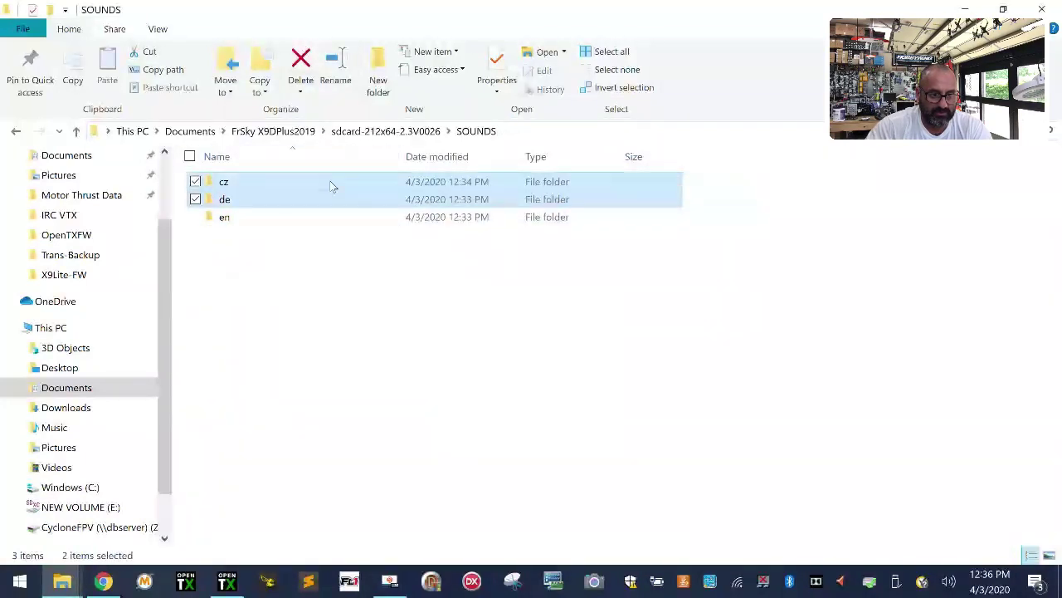
right_click(312, 191)
click(238, 452)
- Copy all contents of the sdcard-212x64-2.3V0026 folder and paste them into the SDCard folder under FrSky X9DPlus2019
click(417, 132)
drag(843, 470, 176, 169)
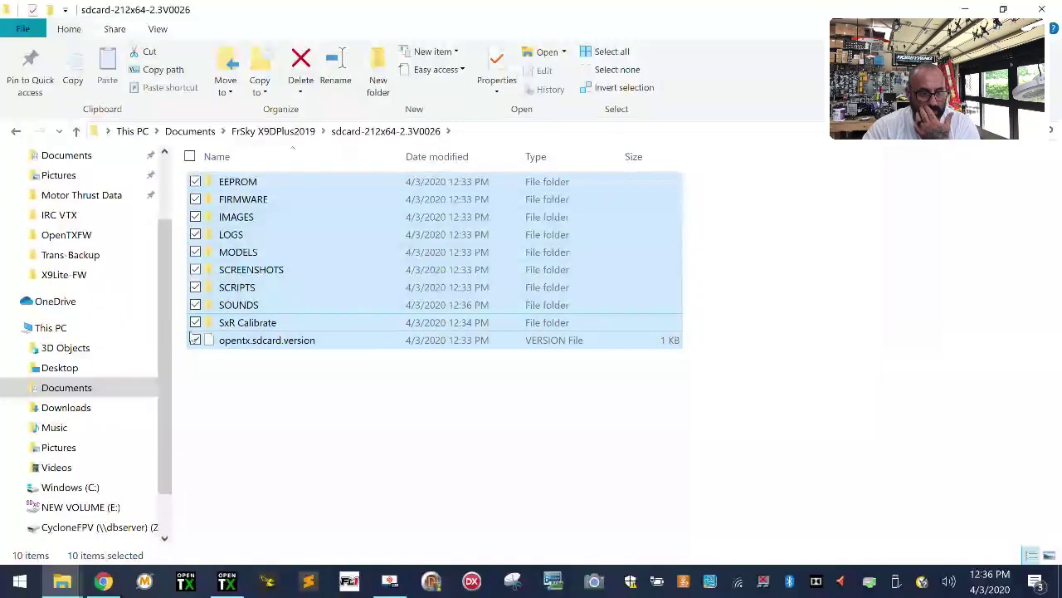
right_click(288, 253)
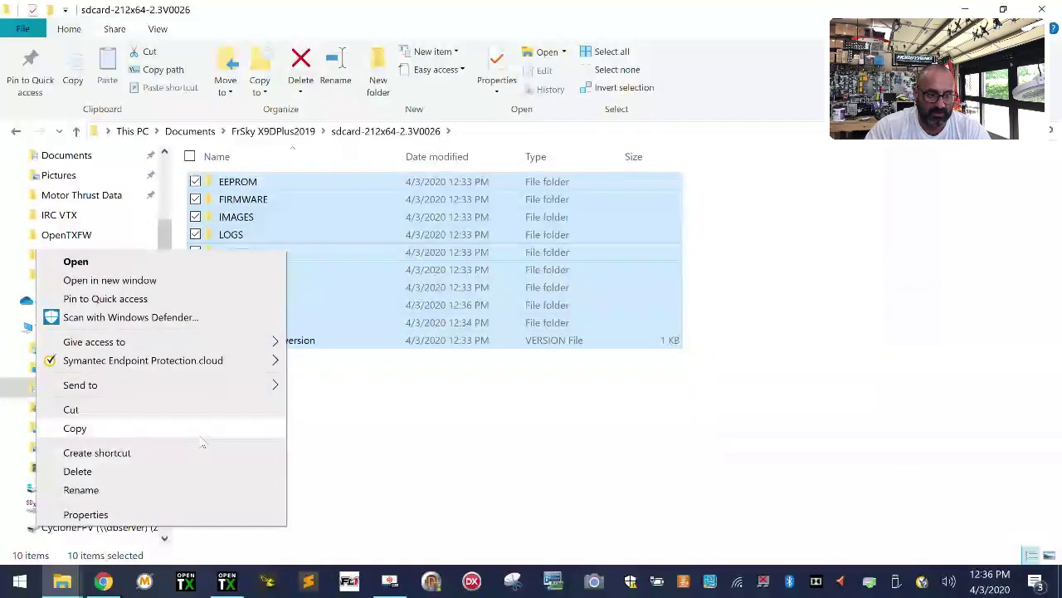
click(203, 433)
click(263, 137)
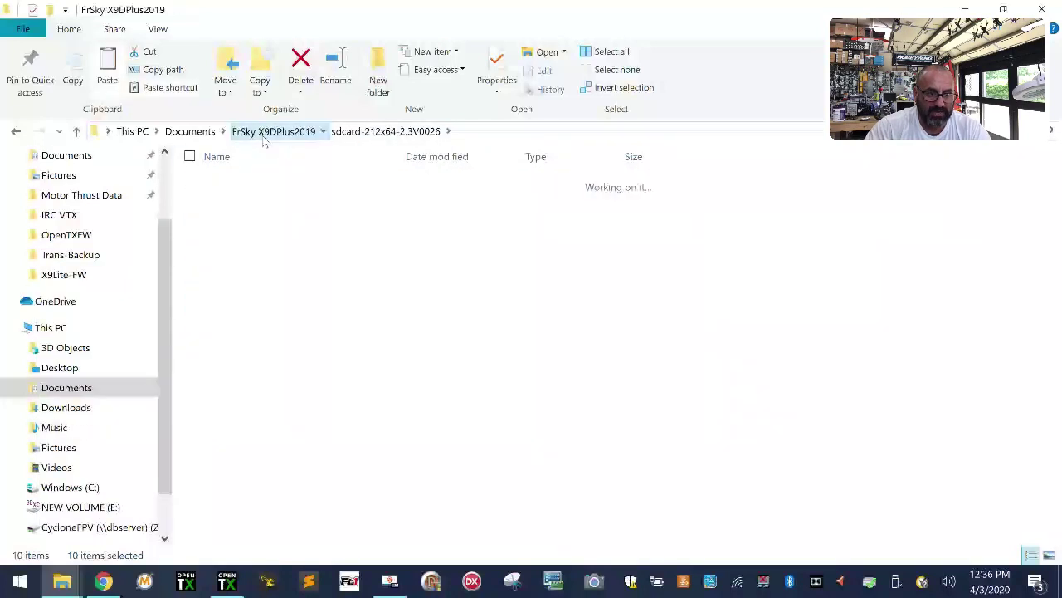
double_click(234, 201)
right_click(251, 225)
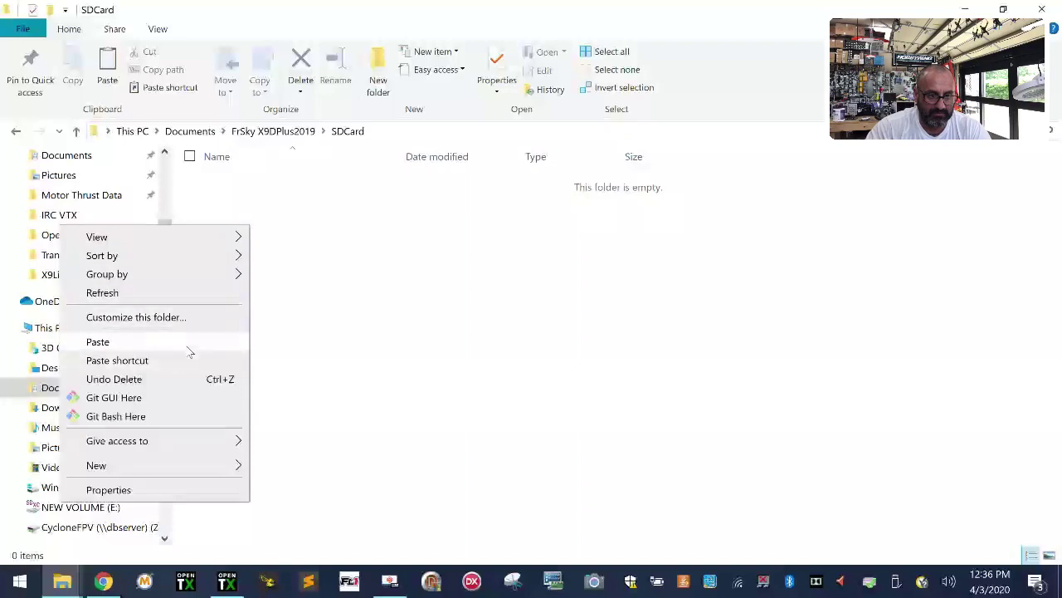
click(190, 348)
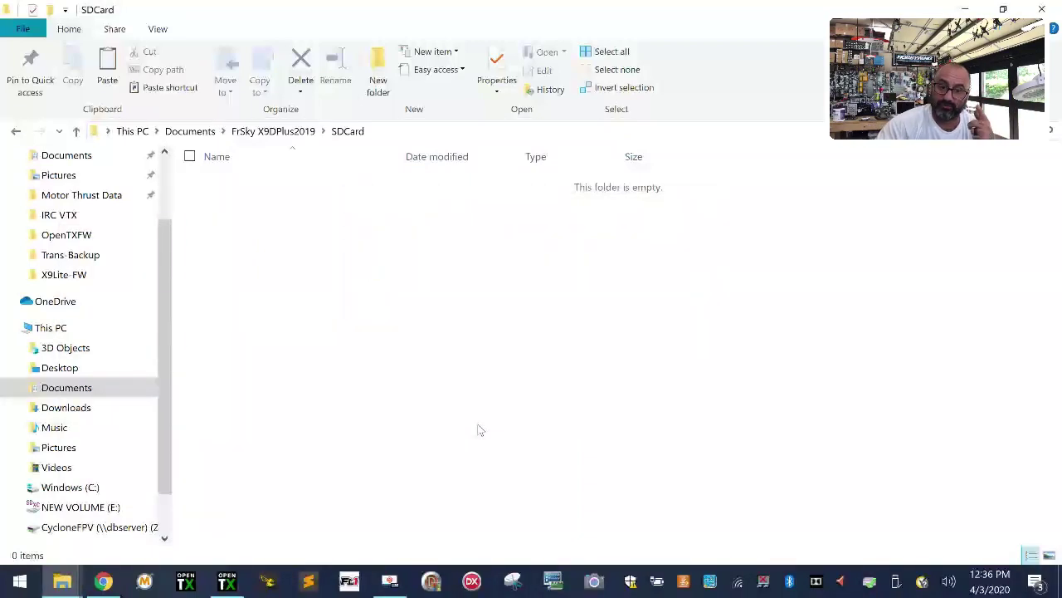
click(666, 407)
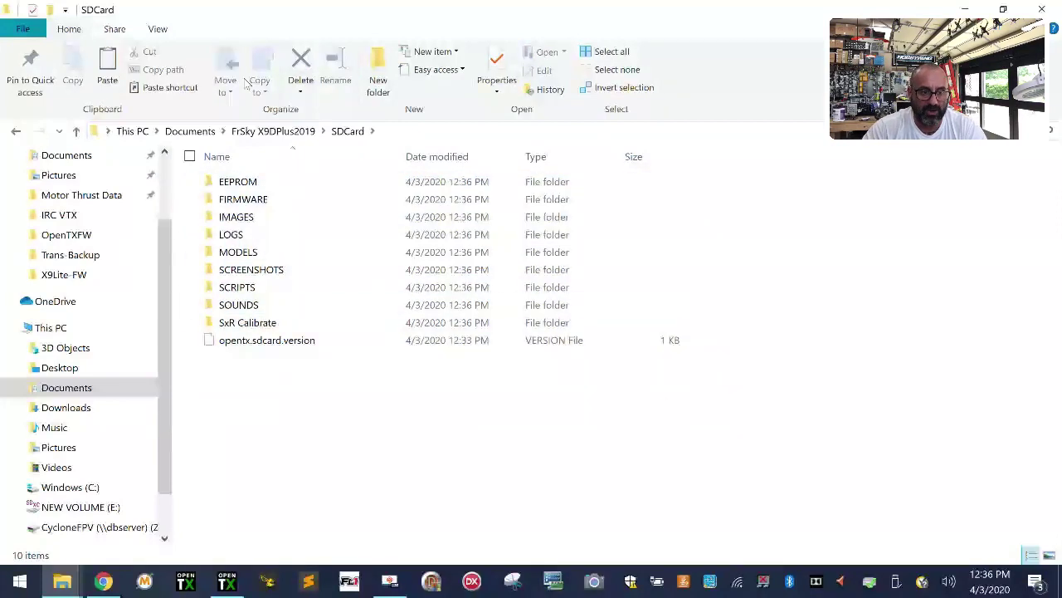
- Delete the extracted sdcard-212x64-2.3V0026 folder from FrSky X9DPlus2019 and open the SDCard folder to review its contents
click(274, 131)
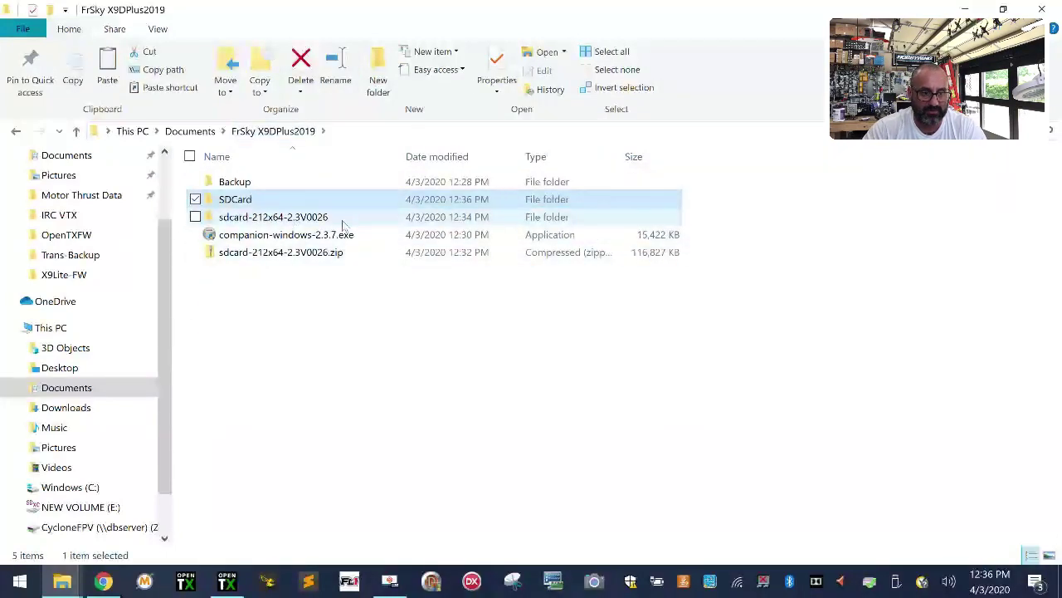
click(278, 216)
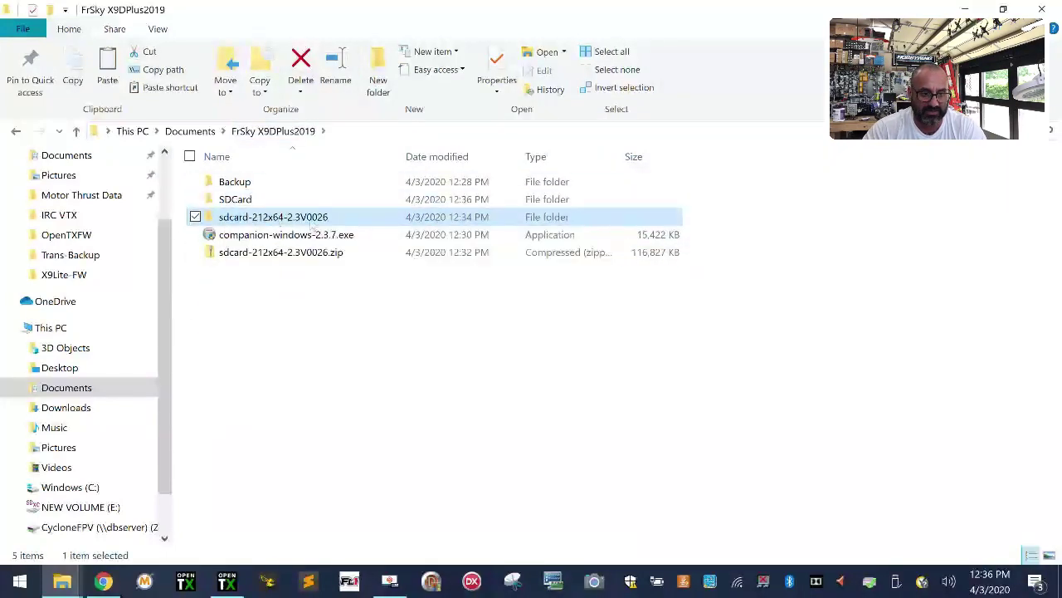
right_click(278, 217)
click(147, 506)
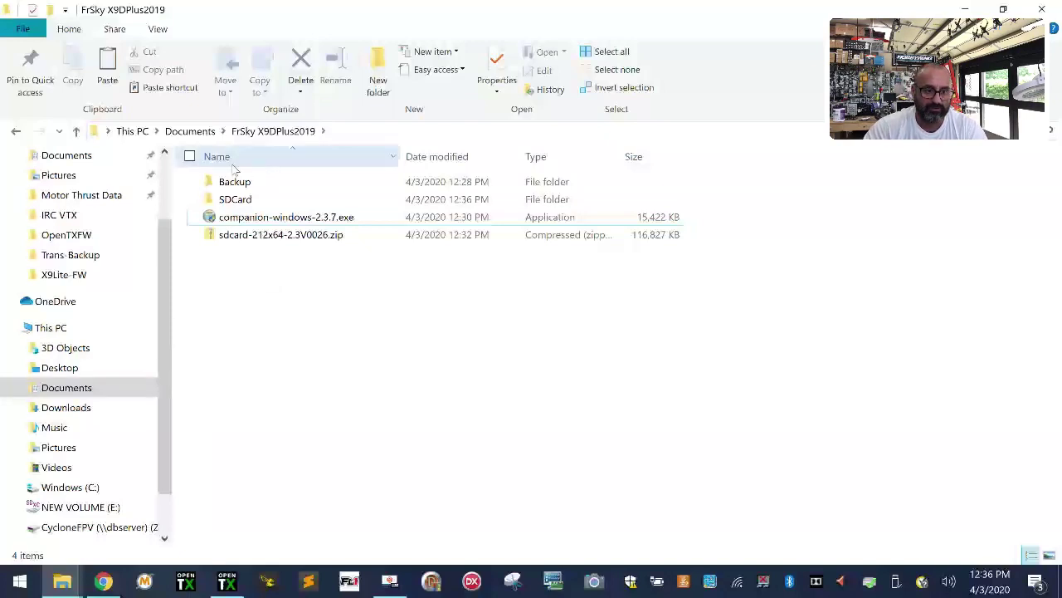
double_click(243, 202)
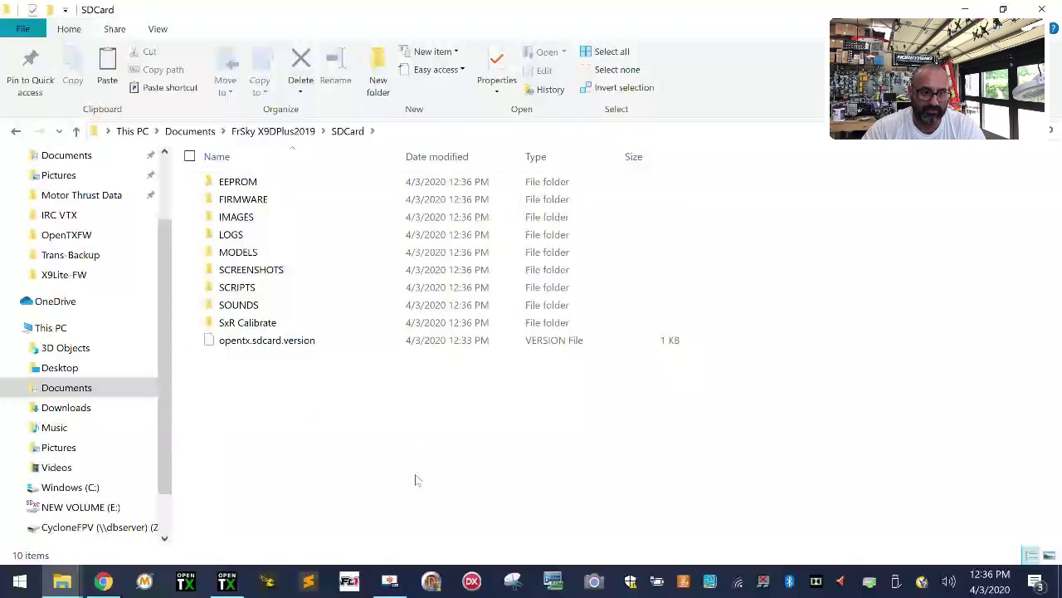
drag(816, 483, 241, 396)
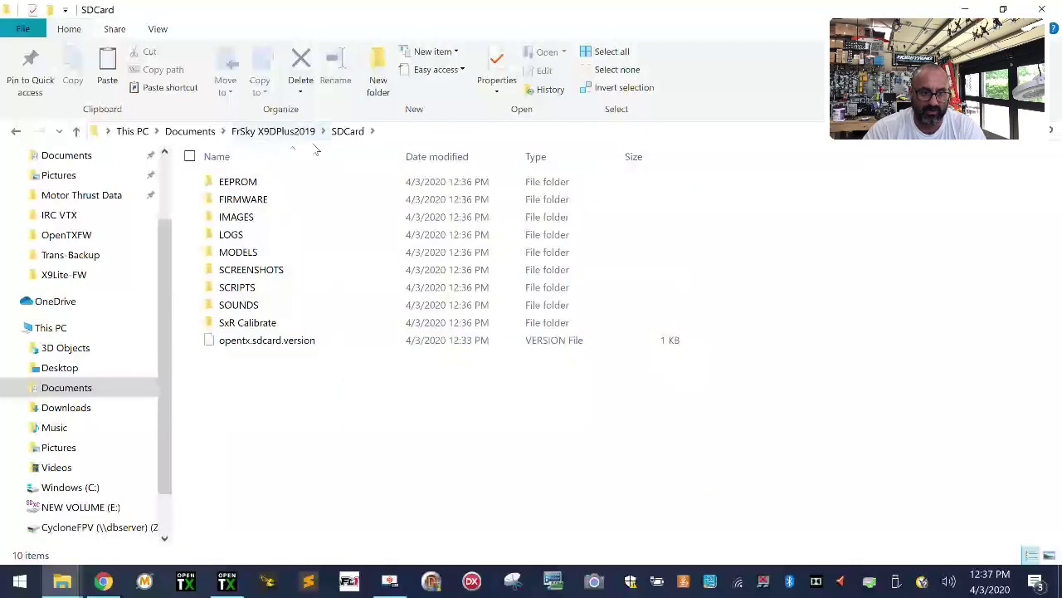
- Switch to OpenTX Companion and safely eject the SDXC card NEW VOLUME (E:)
click(236, 582)
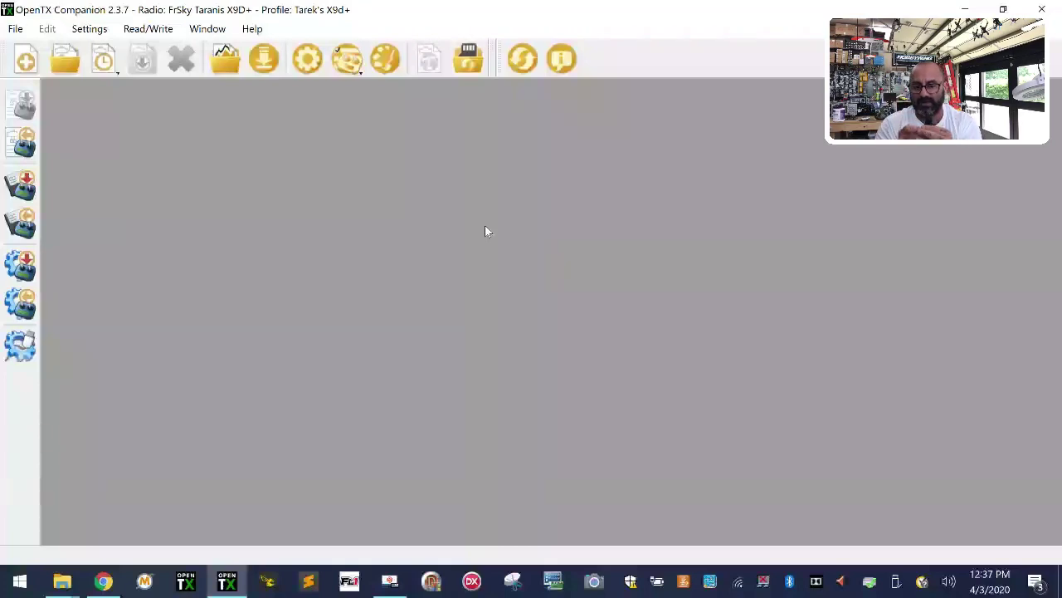
click(898, 585)
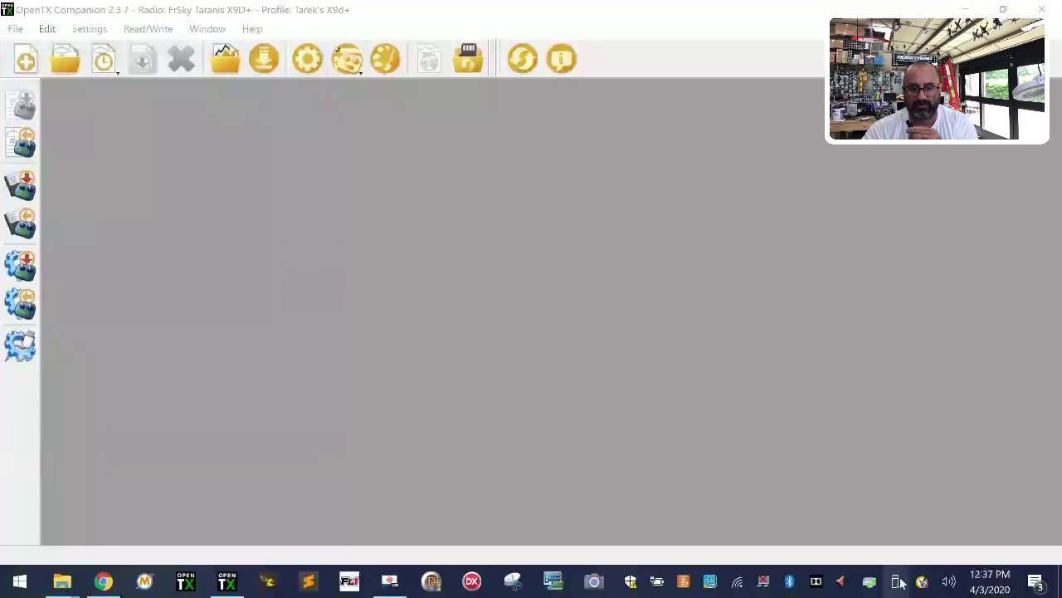
click(898, 584)
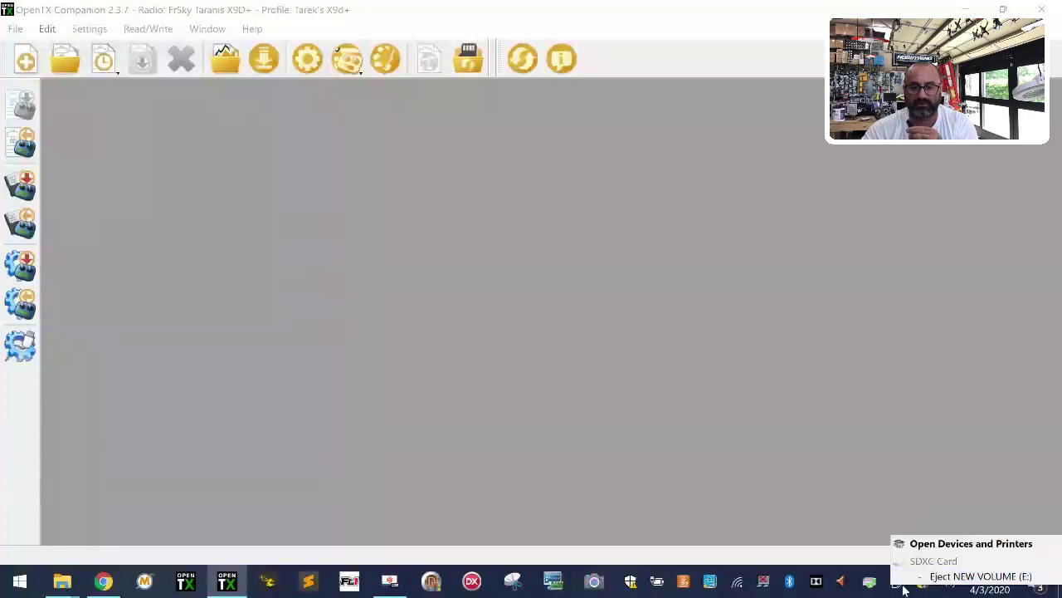
click(850, 491)
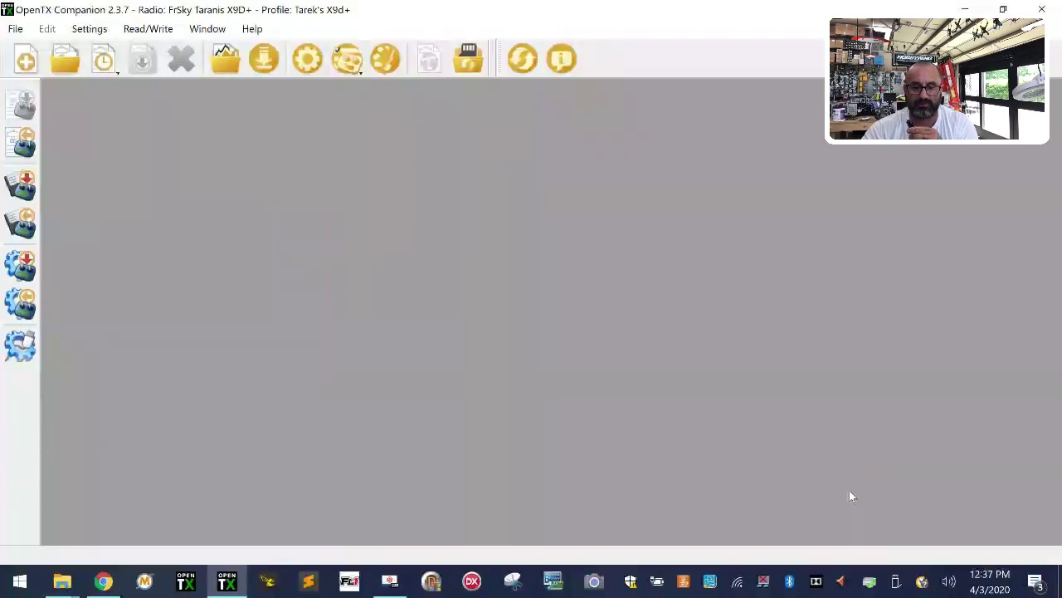
click(896, 581)
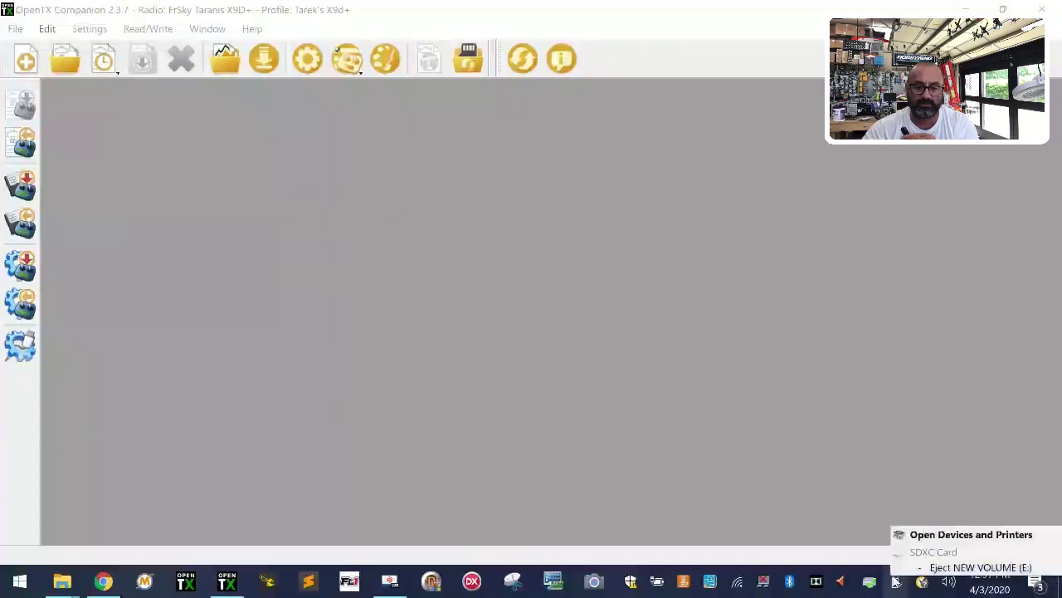
click(939, 568)
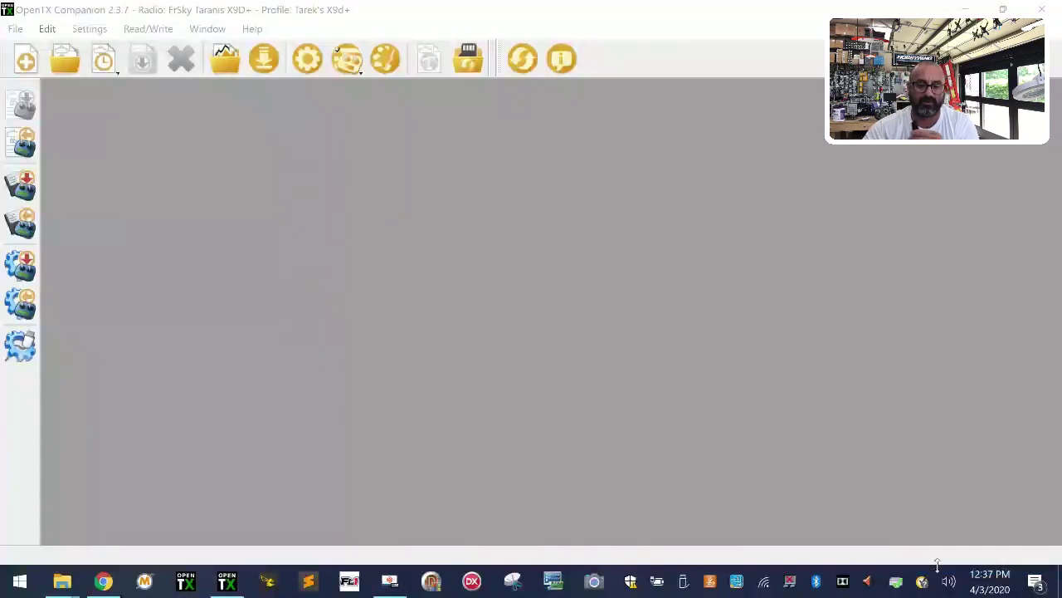
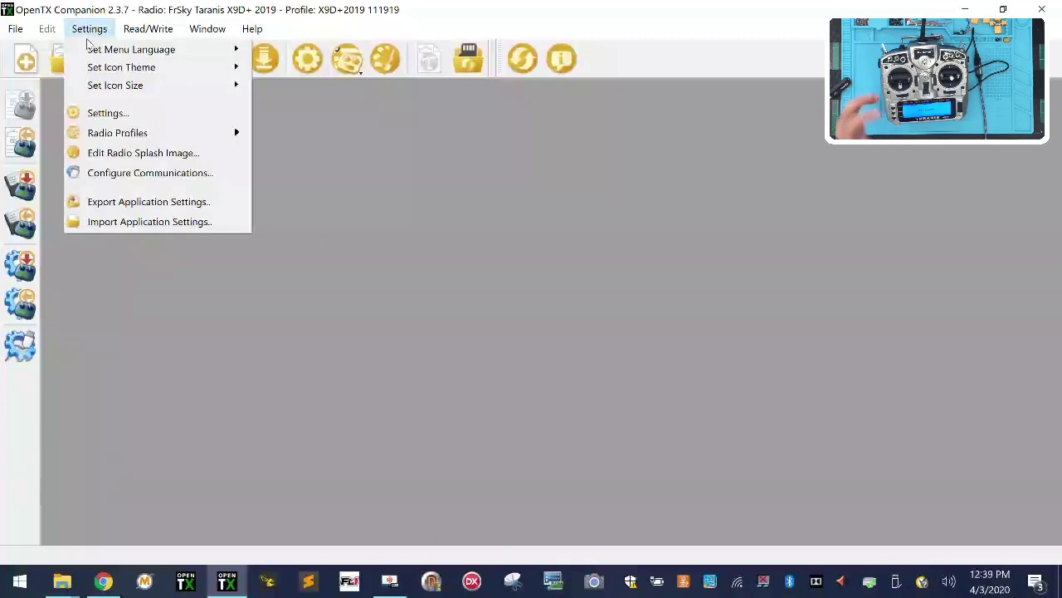
mouse_move(125, 136)
click(328, 311)
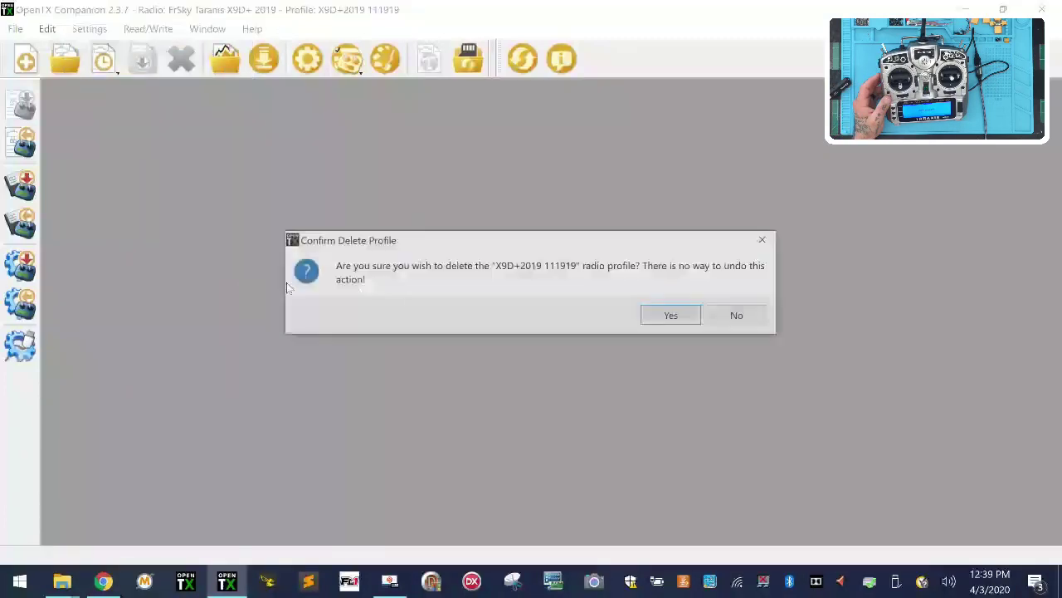
click(674, 315)
- Switch to the QX7S radio profile, delete it and confirm the deletion
click(89, 28)
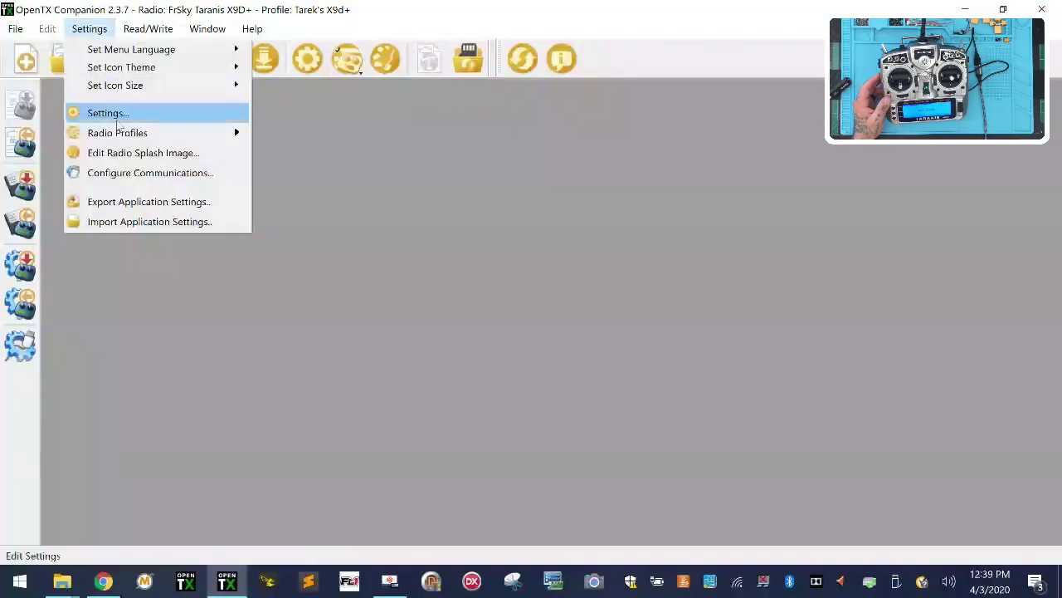
mouse_move(166, 133)
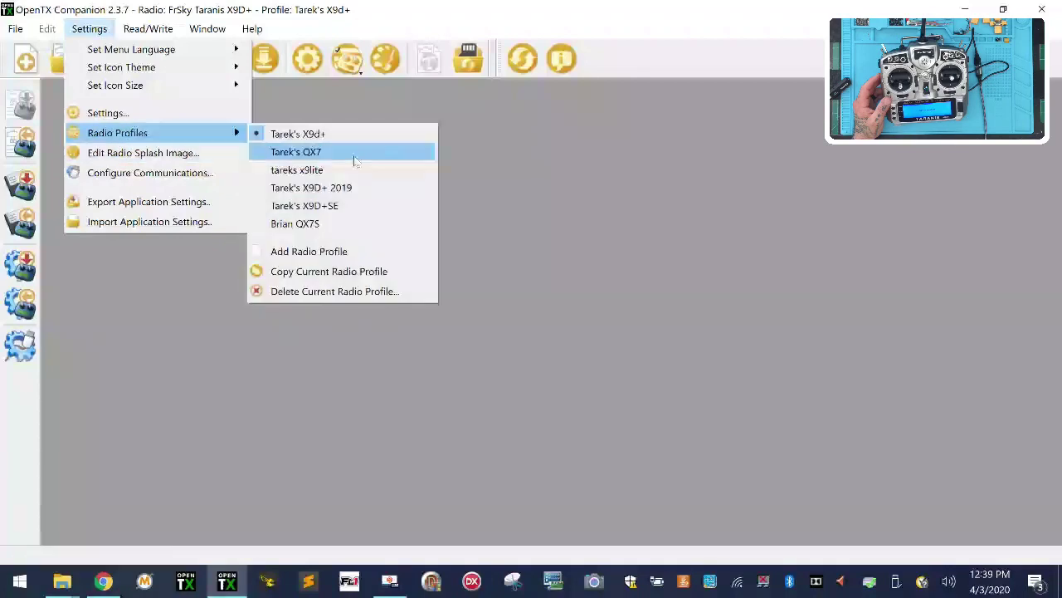
click(377, 221)
click(89, 28)
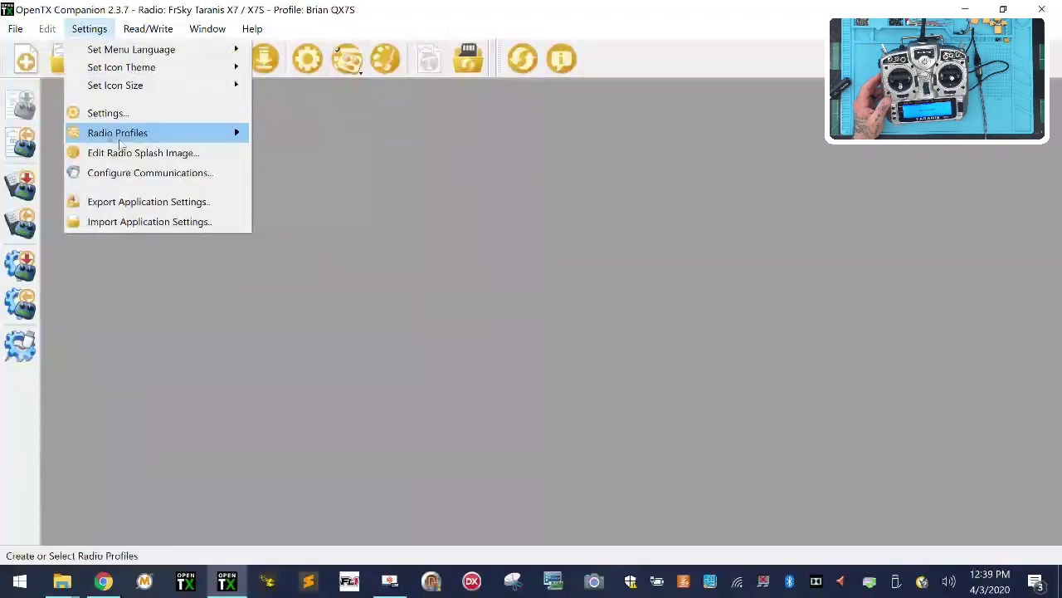
mouse_move(221, 139)
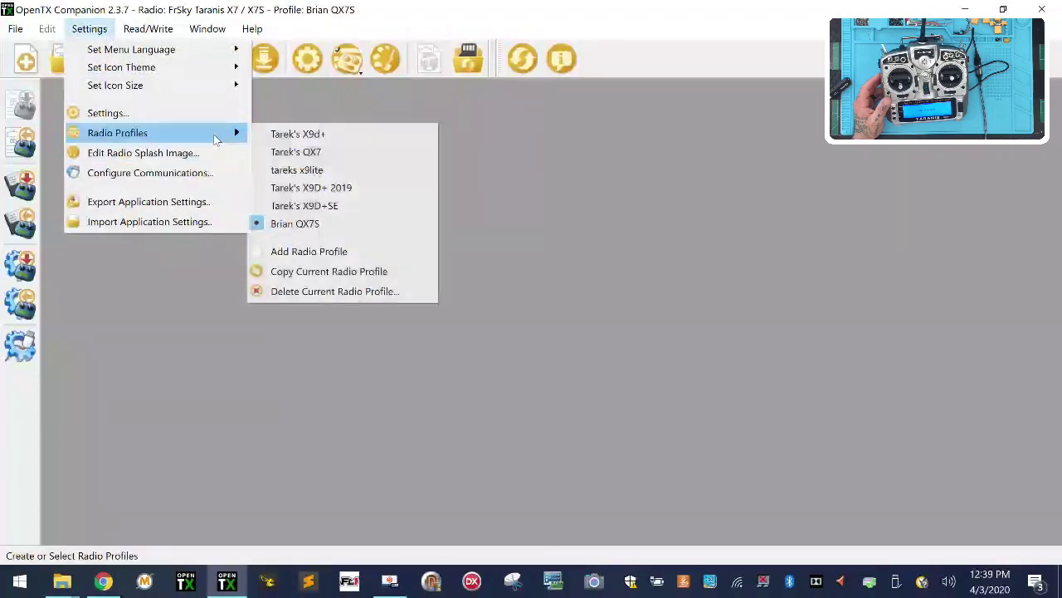
click(365, 292)
click(679, 313)
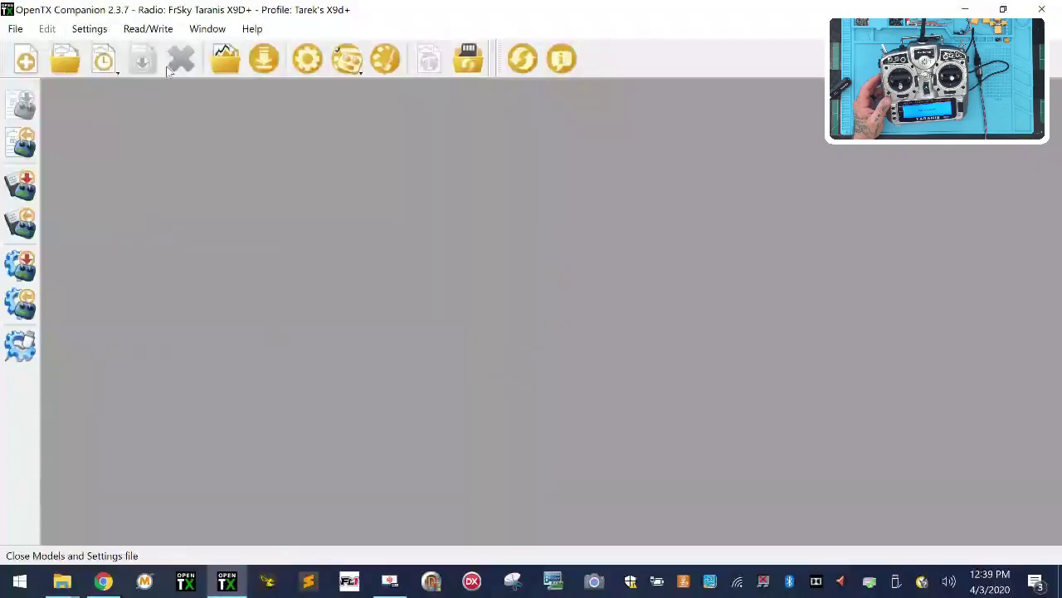
- Switch to the owner's personal X9D+ 2019 radio profile, delete it and confirm the deletion
click(88, 29)
mouse_move(119, 137)
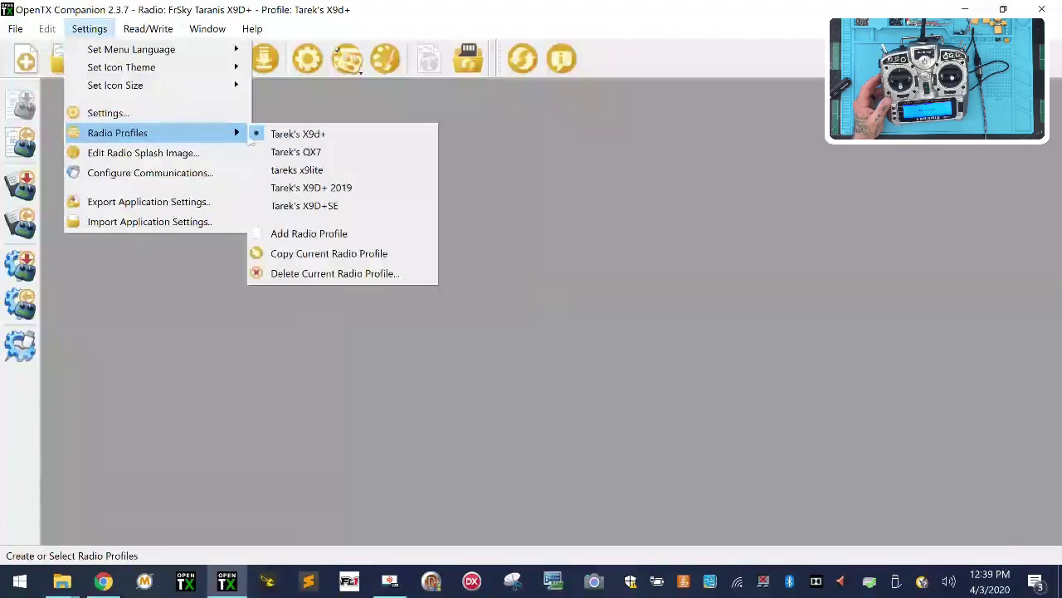
click(332, 185)
click(89, 28)
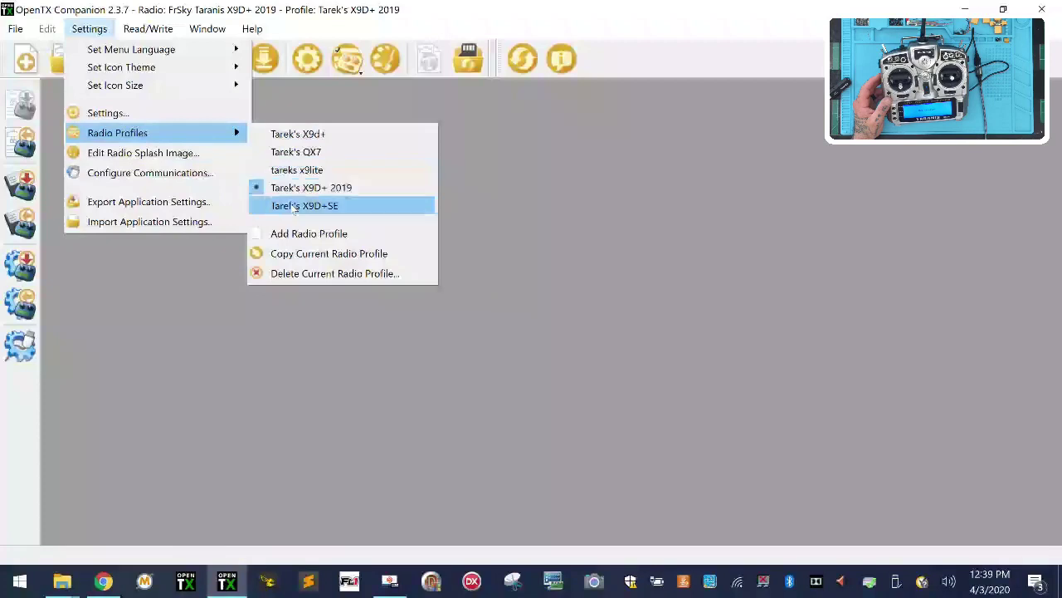
click(299, 274)
click(672, 316)
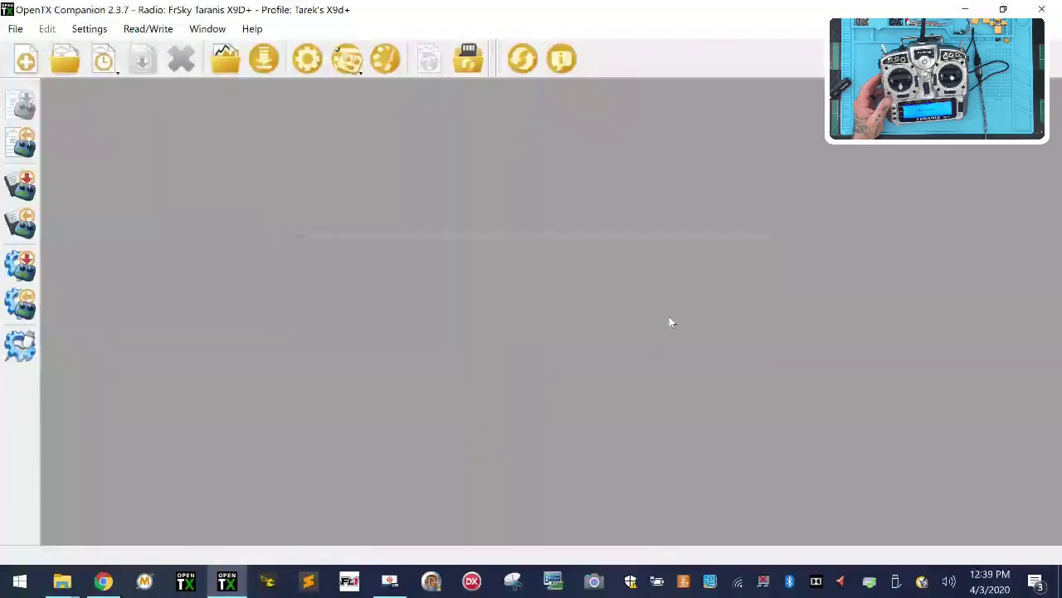
- Switch to the owner's personal X9D+SE radio profile, delete it and confirm the deletion
click(88, 29)
mouse_move(125, 132)
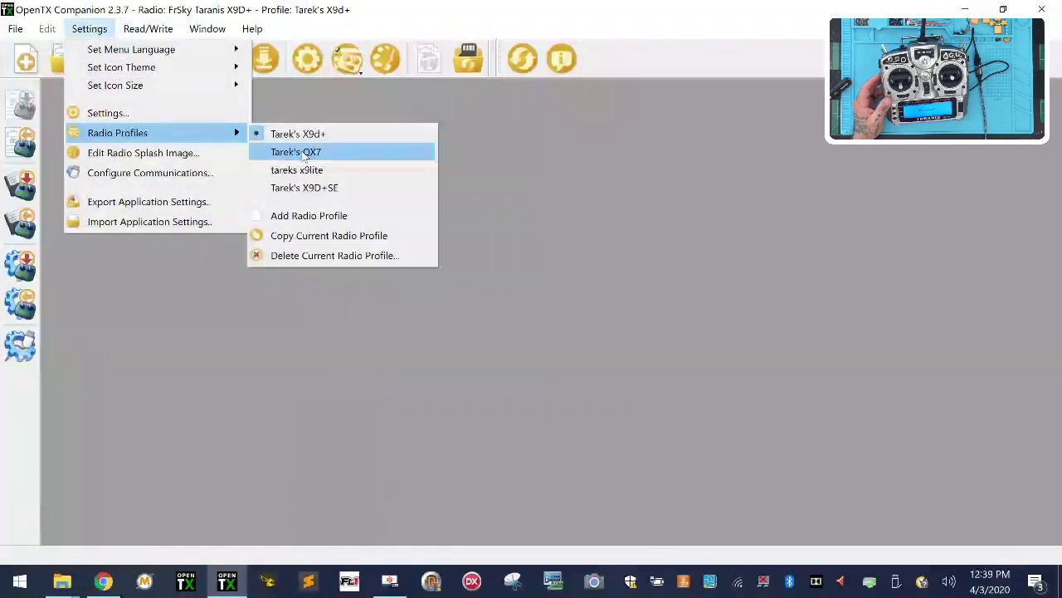
click(338, 187)
click(89, 28)
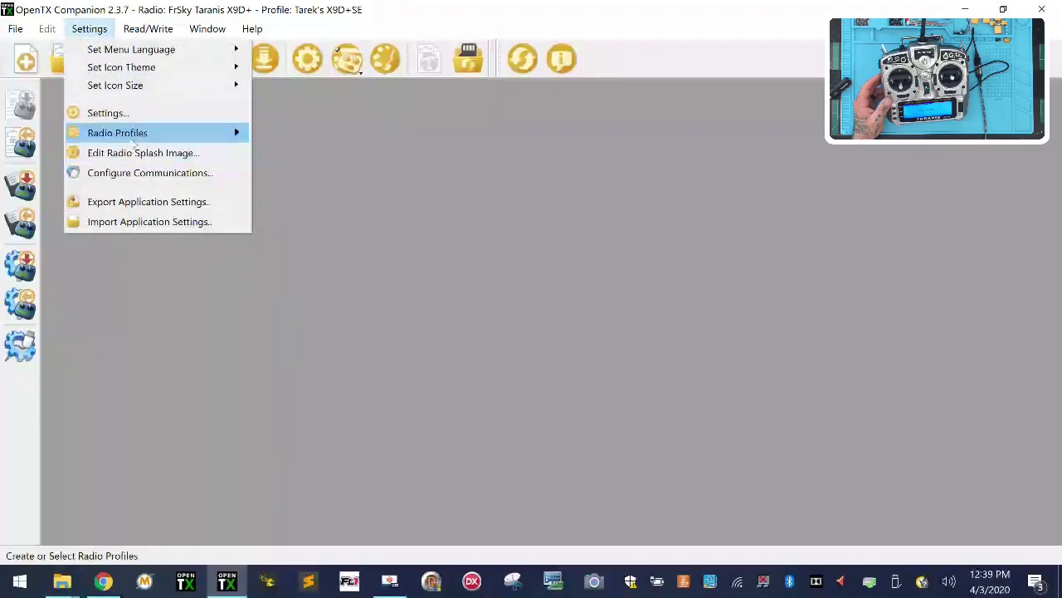
mouse_move(124, 133)
click(338, 262)
click(677, 316)
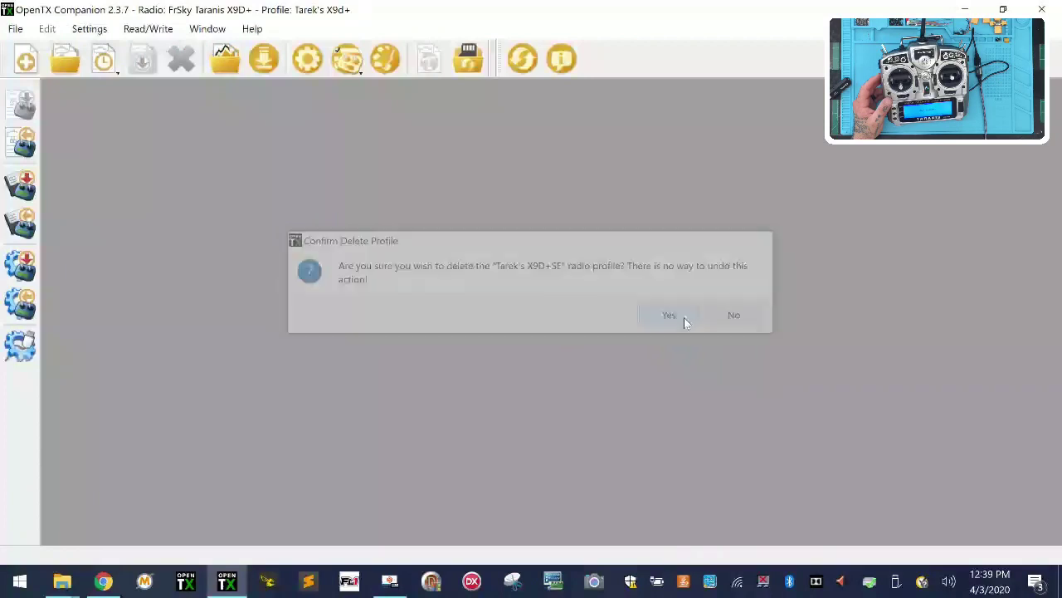
- Switch to the owner's personal x9lite radio profile
click(79, 26)
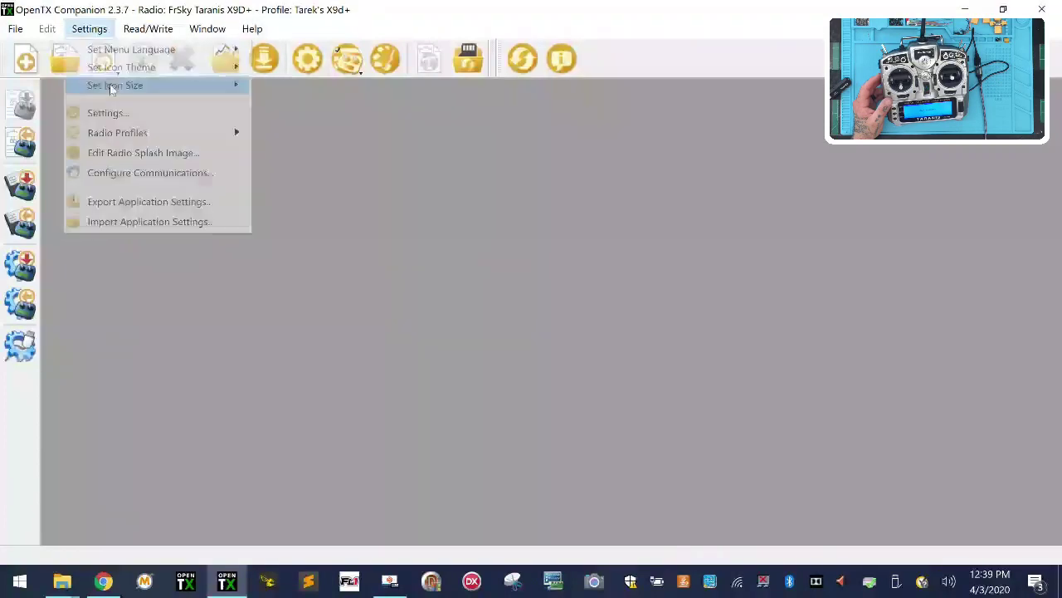
mouse_move(125, 129)
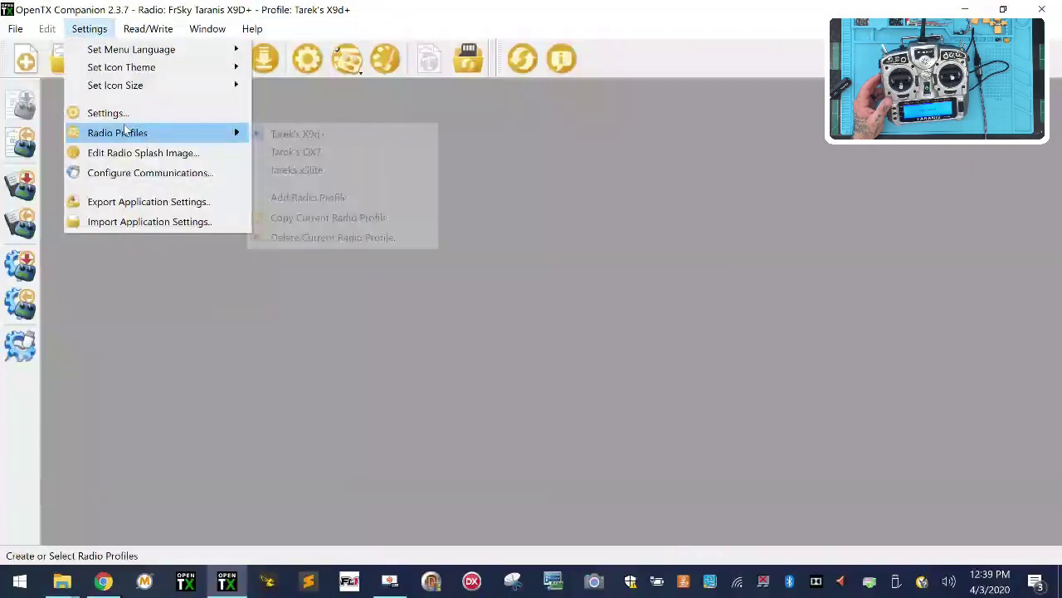
click(351, 179)
click(89, 28)
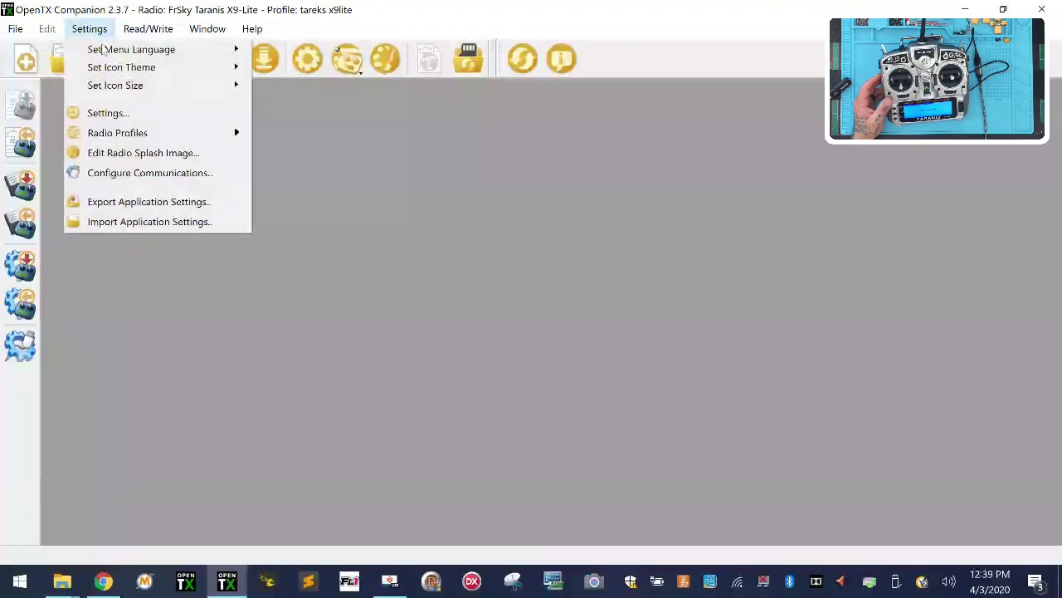
click(486, 251)
click(89, 28)
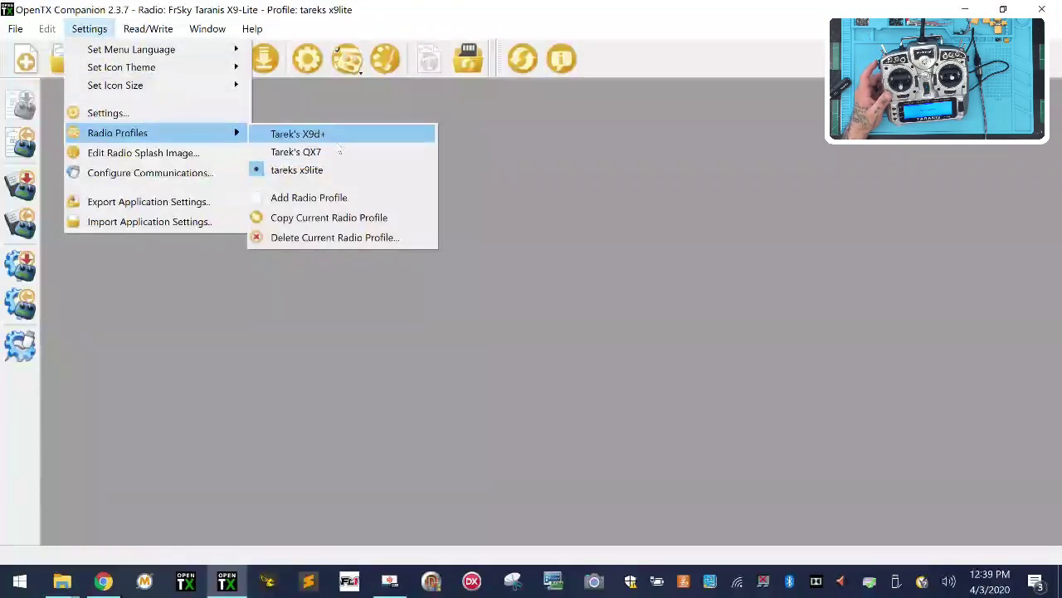
click(606, 187)
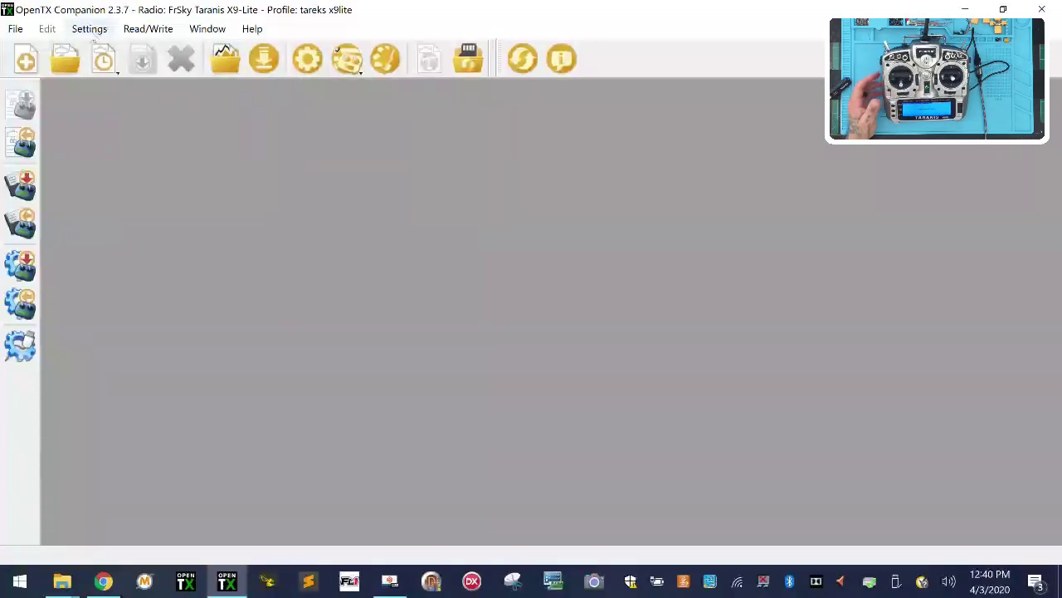
- Add a radio profile named X9DP2019 with radio type FrSky Taranis X9D+ 2019 and build options noheli, lua, sqt5font and flexr9m
click(91, 30)
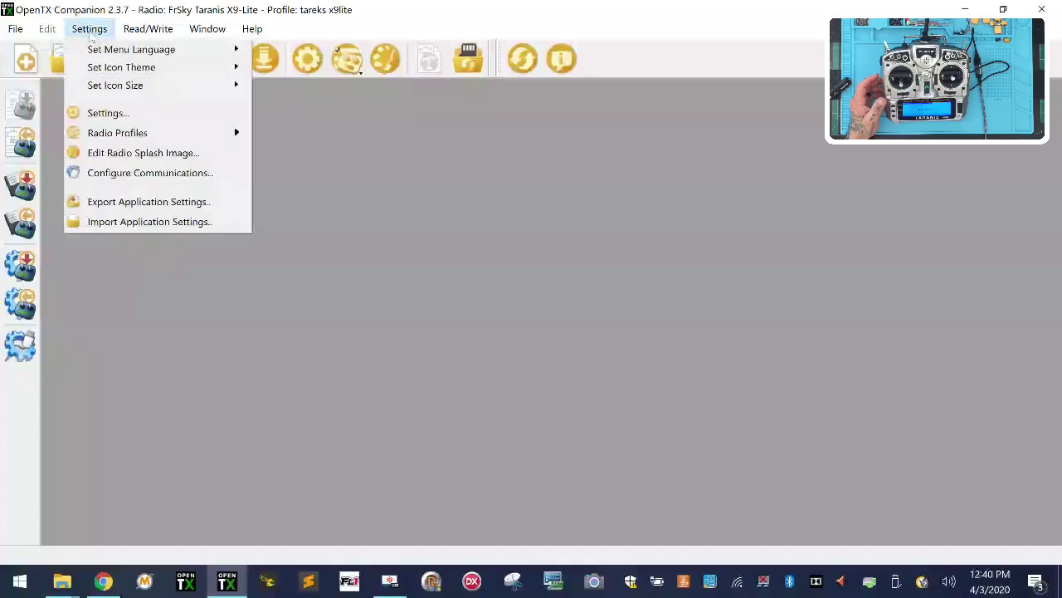
mouse_move(136, 133)
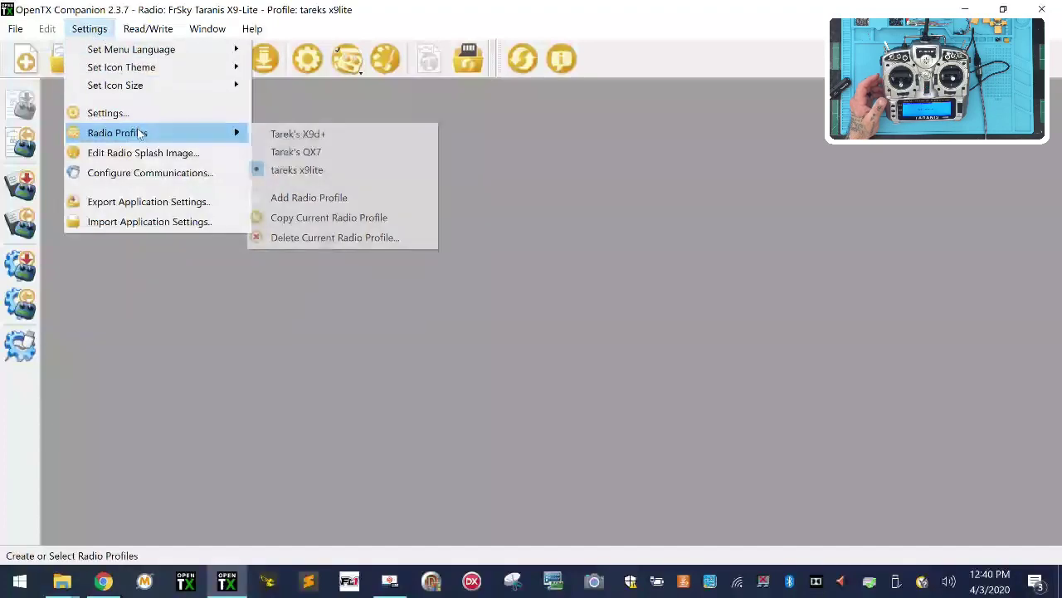
click(412, 202)
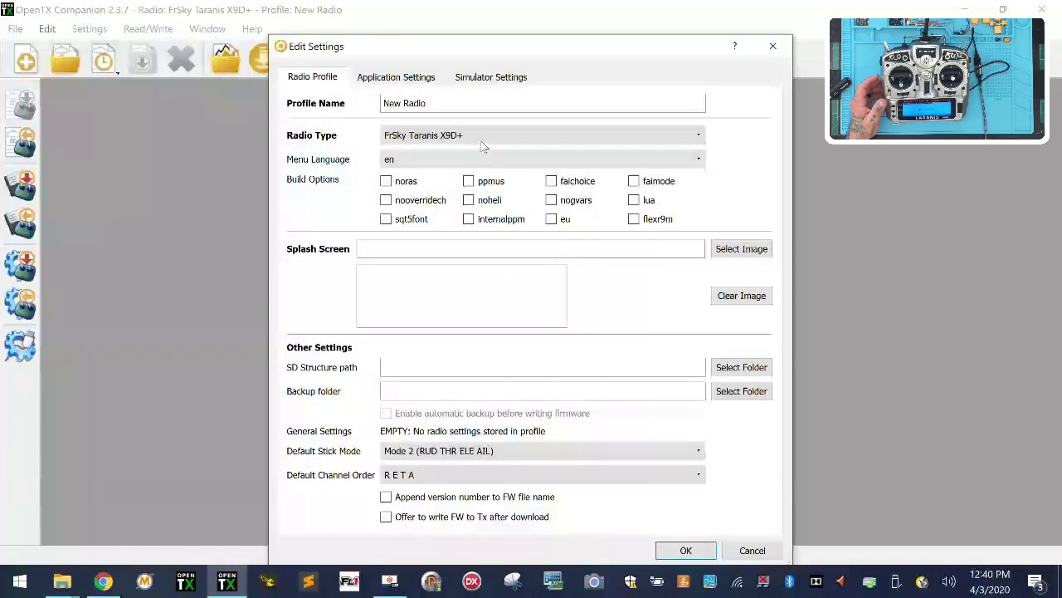
drag(481, 102, 220, 86)
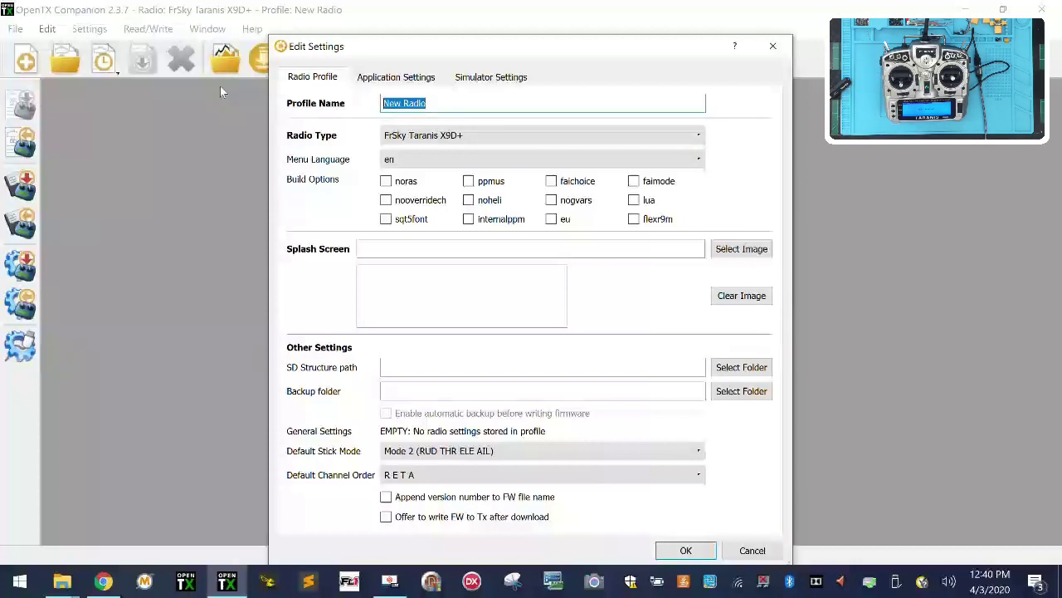
text(XD)
text(DP2019)
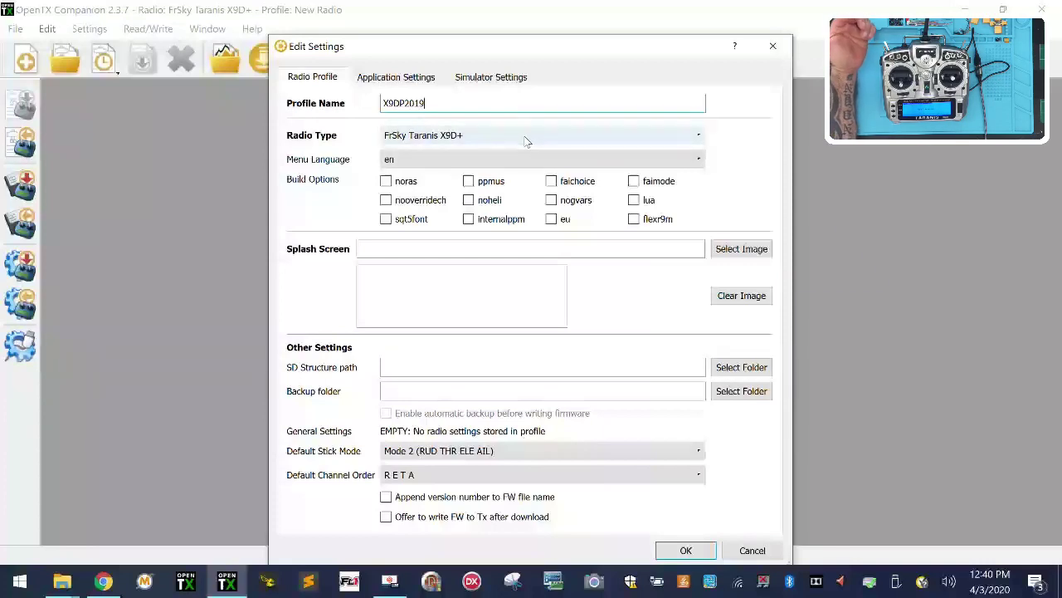
click(525, 140)
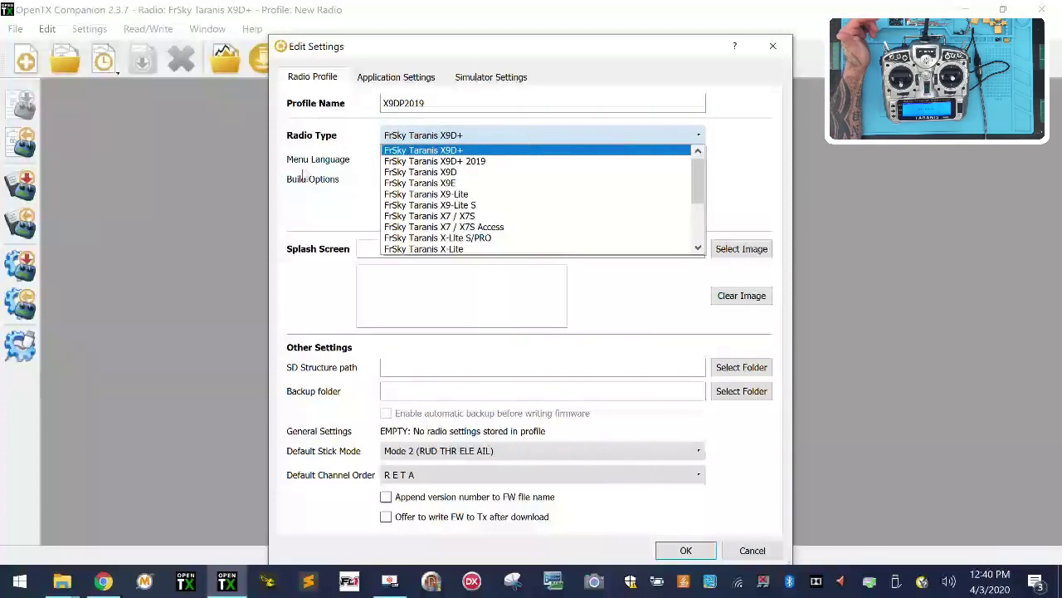
click(488, 162)
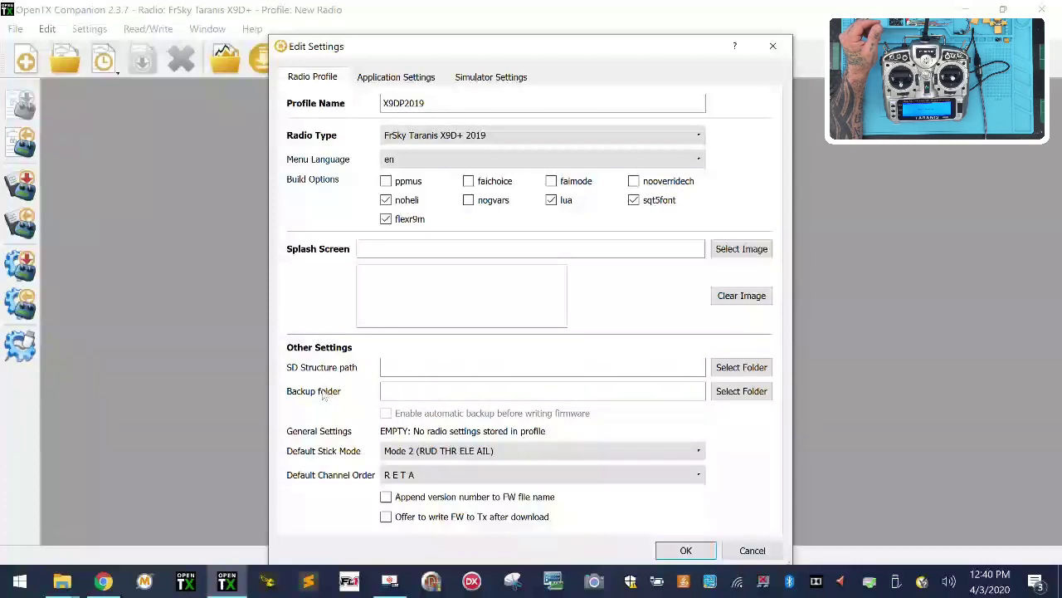
- Set the profile's SD structure path to the SDCard folder inside Documents/FrSky X9DPlus2019
click(747, 368)
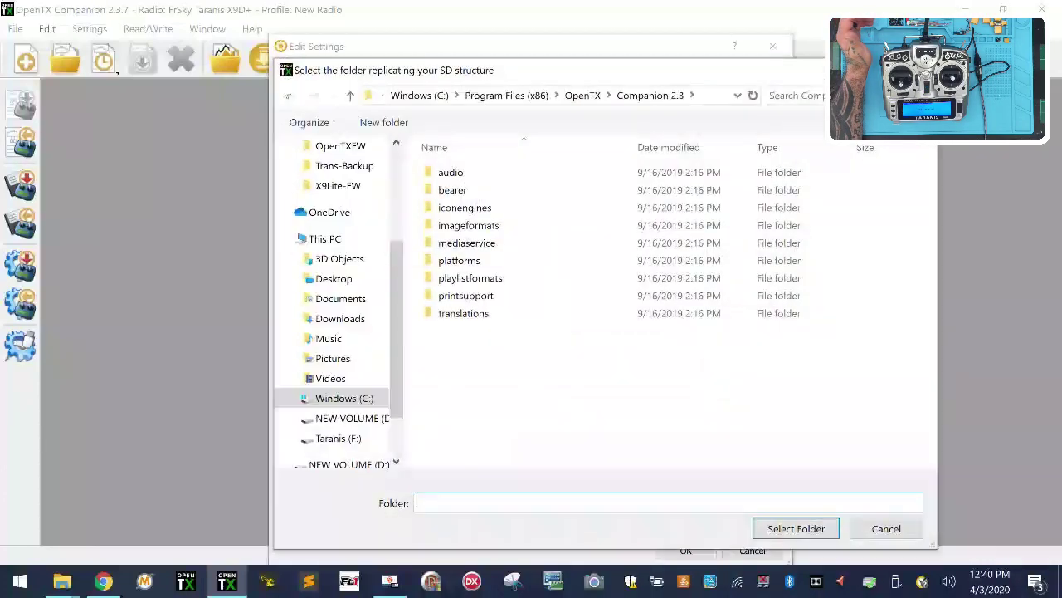
click(340, 300)
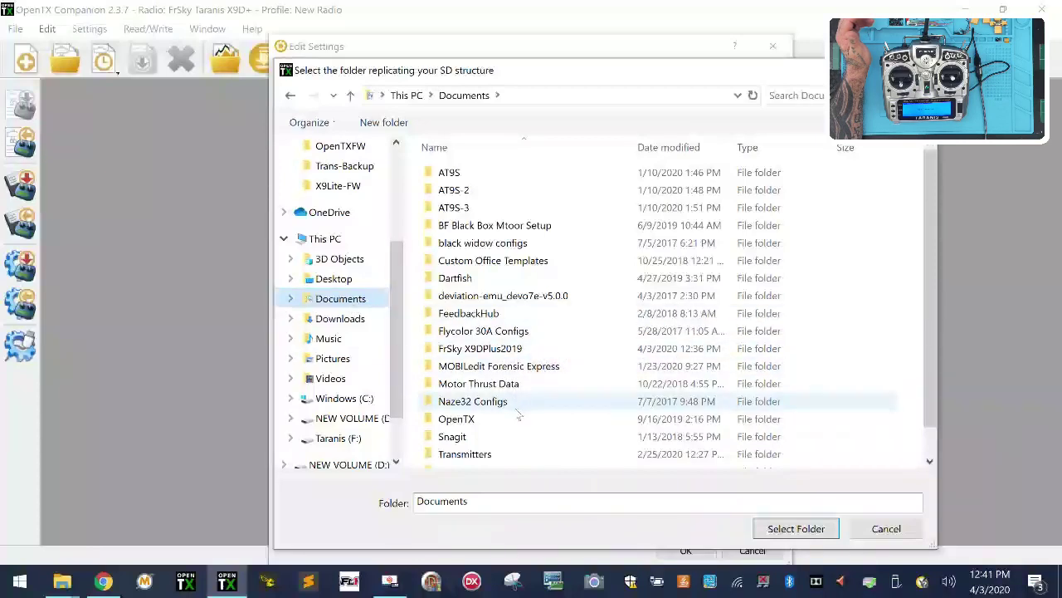
double_click(499, 356)
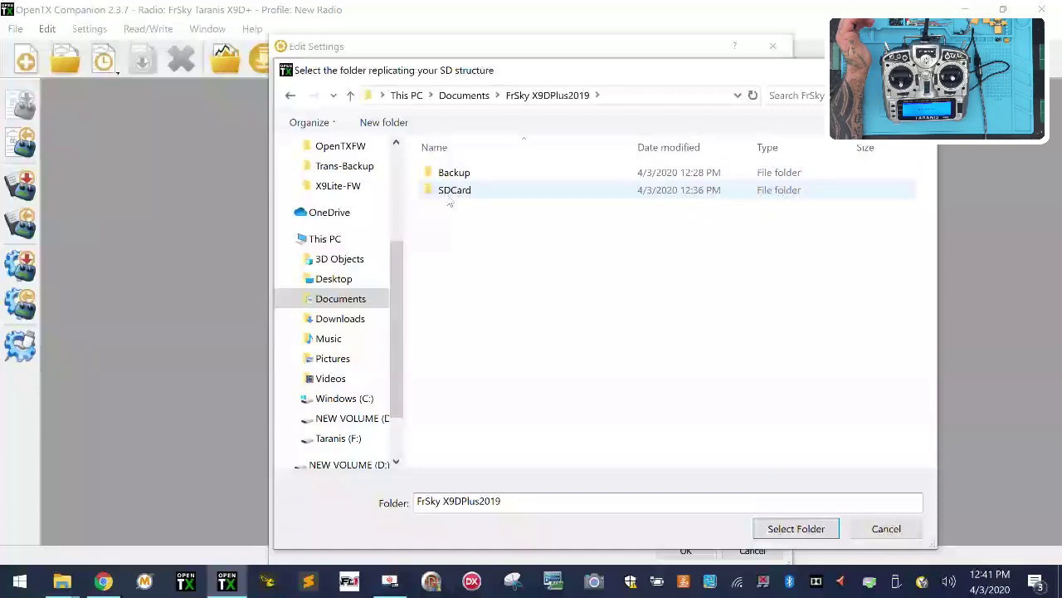
double_click(454, 191)
click(796, 529)
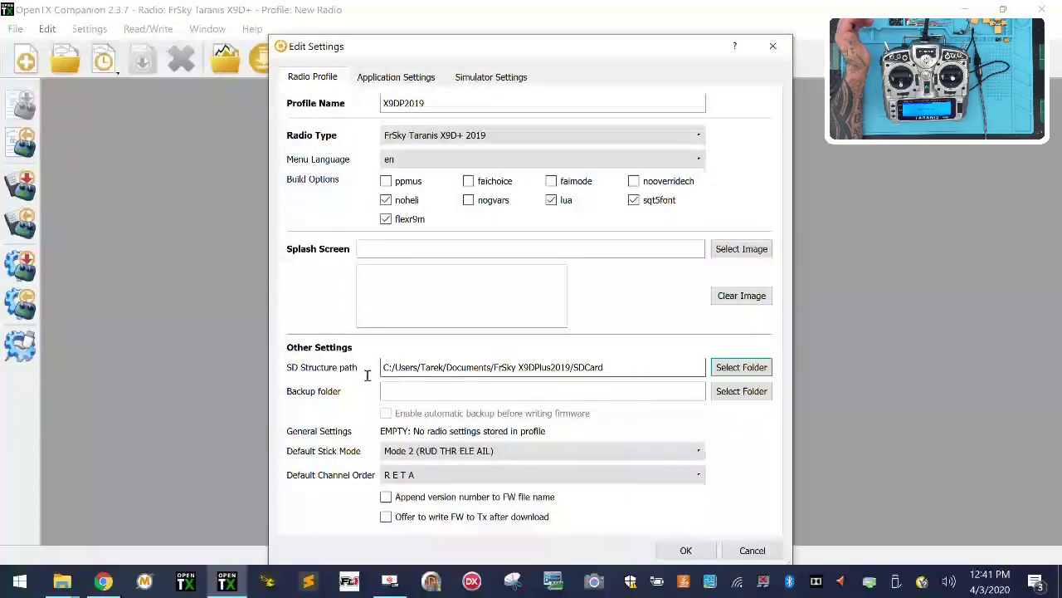
- Set the profile's backup folder to the Backup folder inside Documents/FrSky X9DPlus2019
click(733, 391)
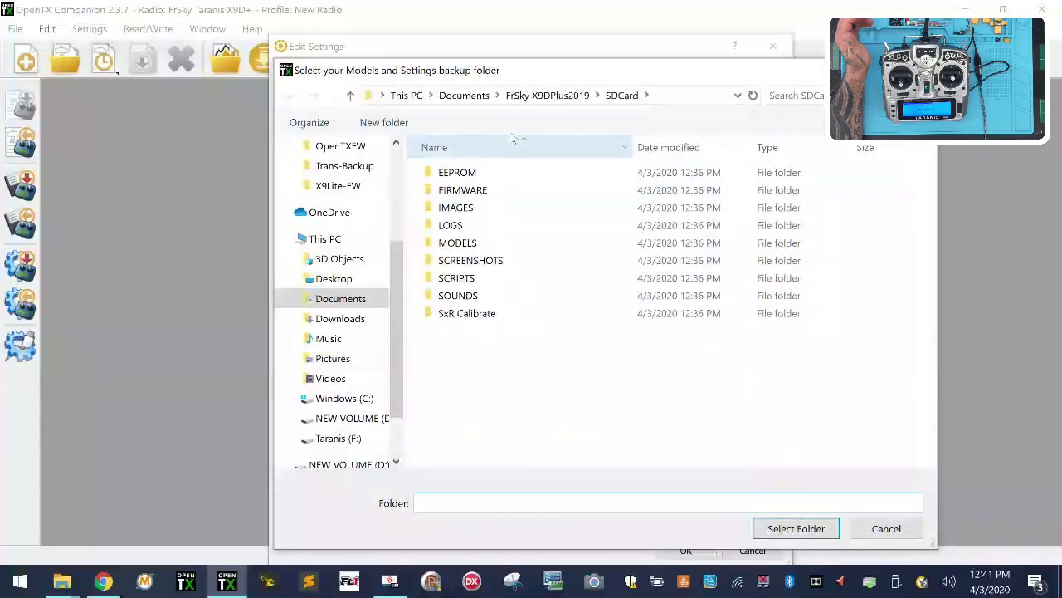
click(548, 94)
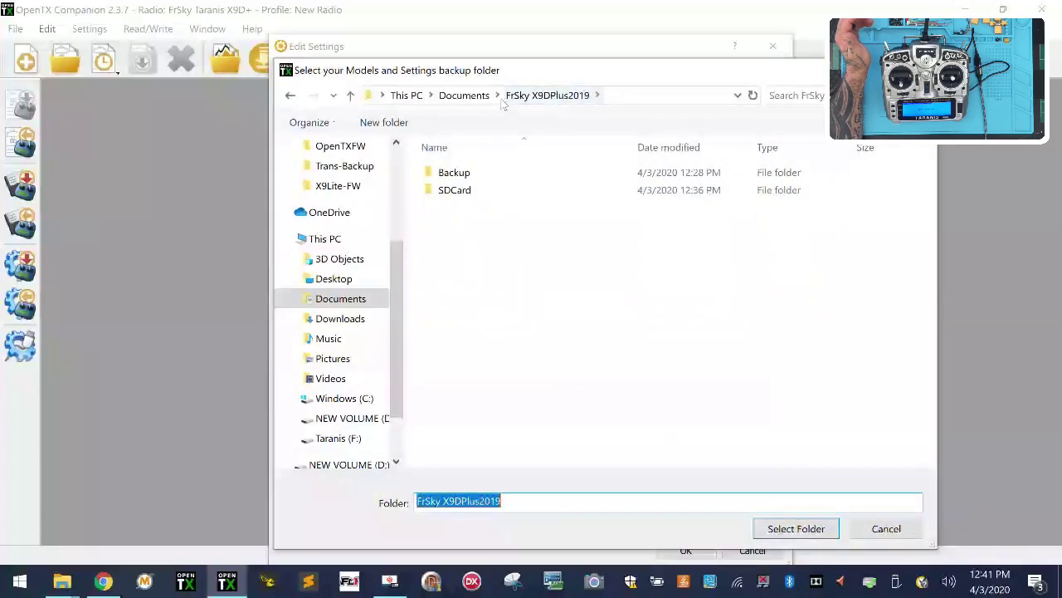
double_click(454, 174)
click(798, 528)
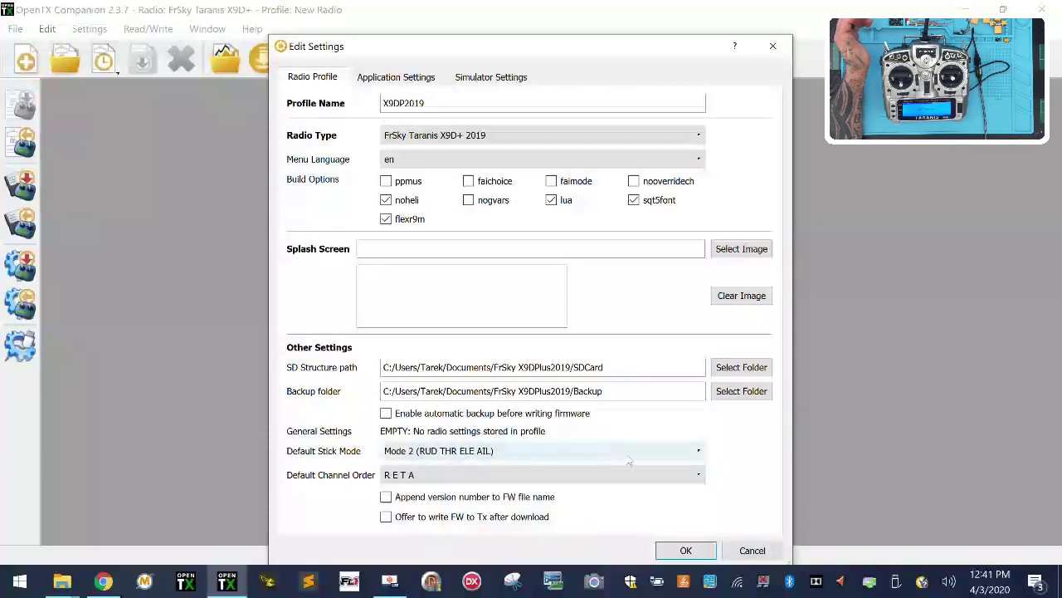
- Enable automatic backup before writing firmware, appending the version number to the FW file name, and offering to write FW after download
drag(688, 45, 694, 12)
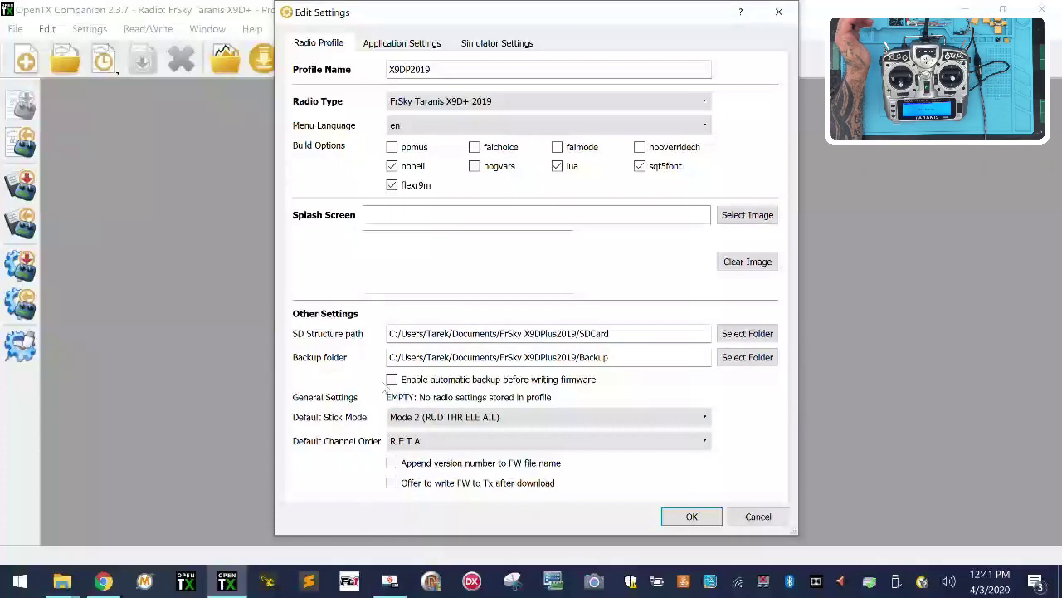
click(393, 380)
click(393, 483)
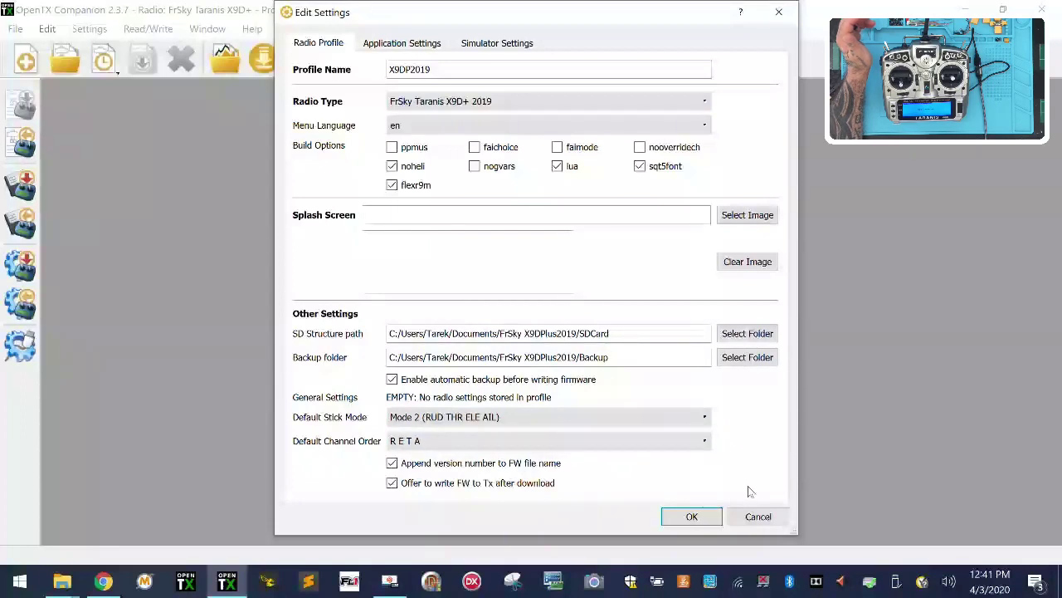
- Set the application's automatic backup folder to Documents/FrSky X9DPlus2019/Backup, enable automatic backup before writing firmware, and save the settings
click(402, 44)
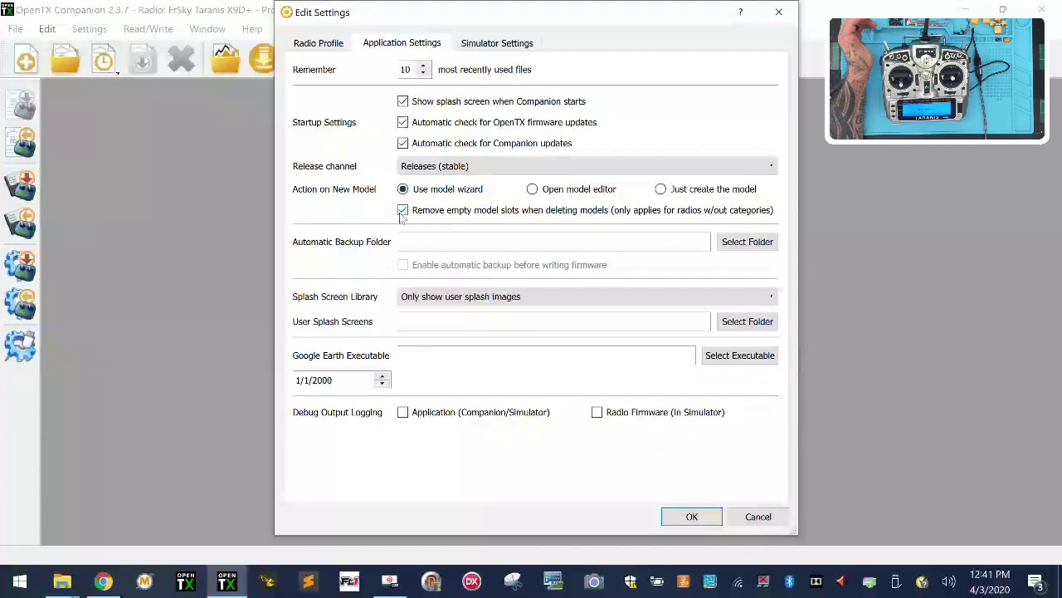
click(747, 241)
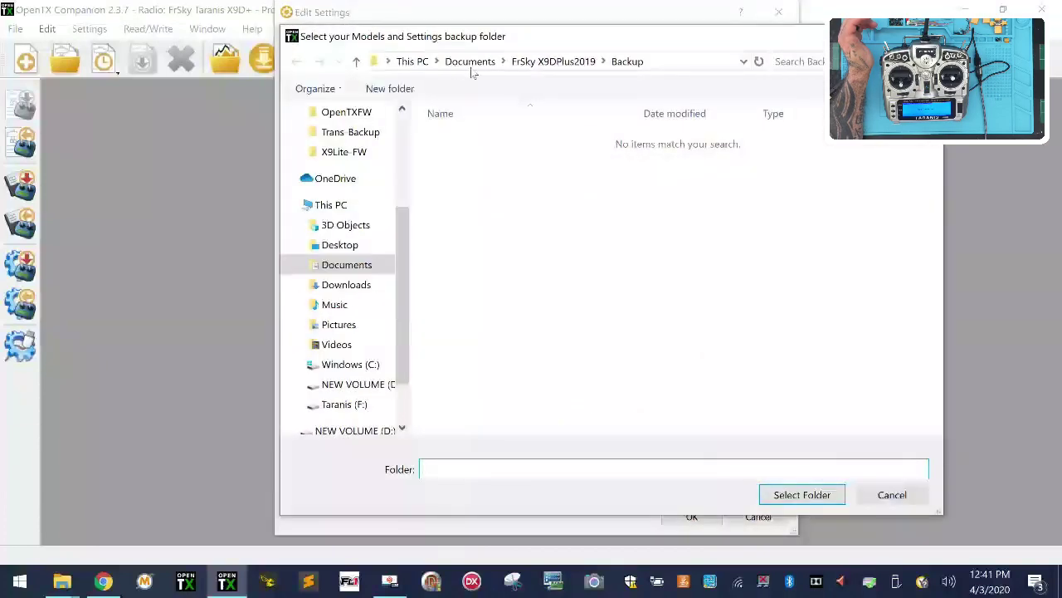
click(553, 61)
double_click(461, 140)
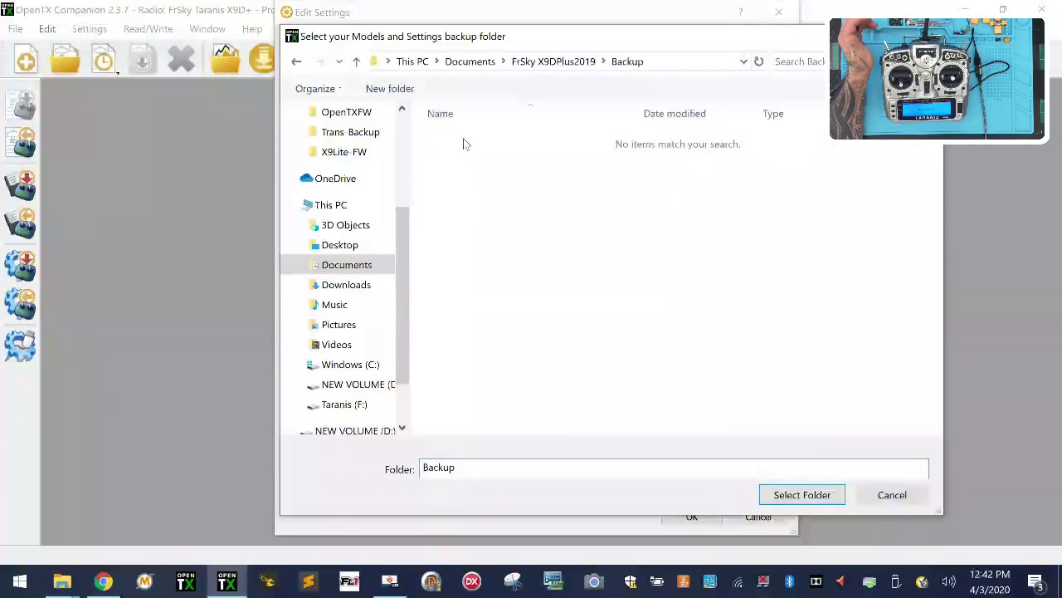
click(813, 501)
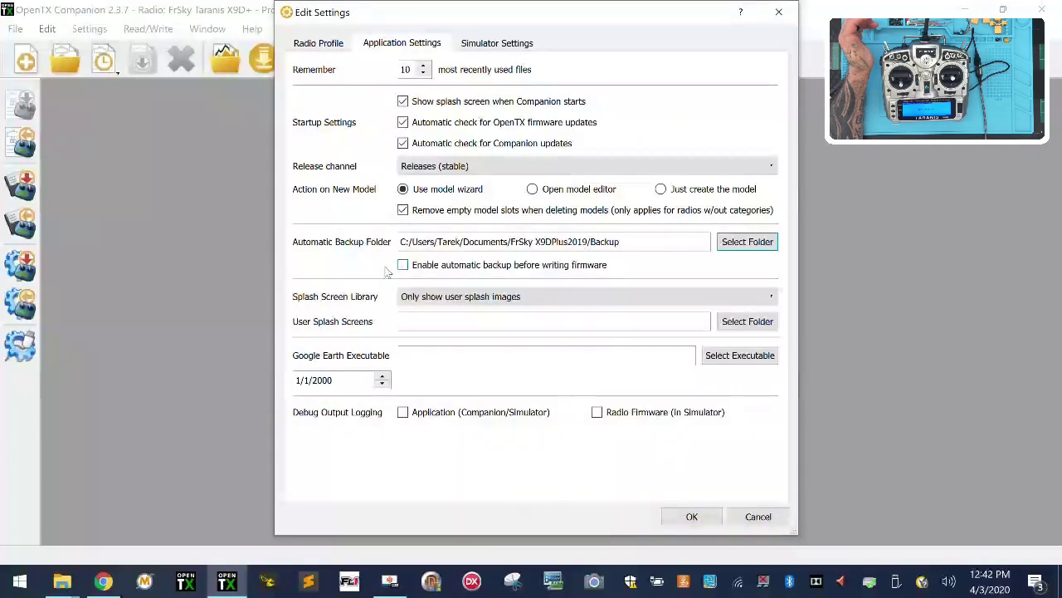
click(402, 265)
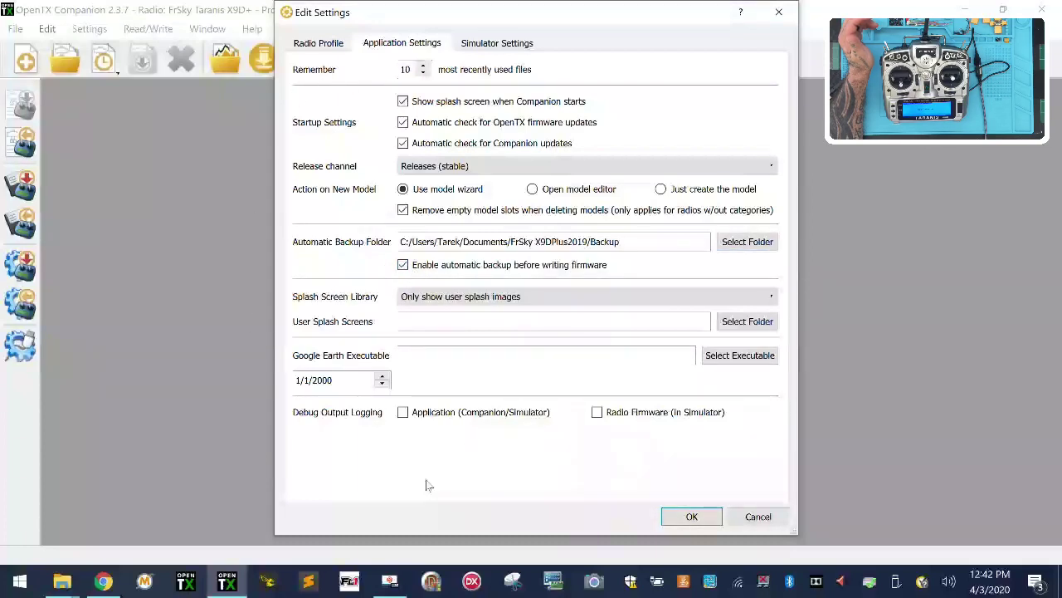
click(692, 516)
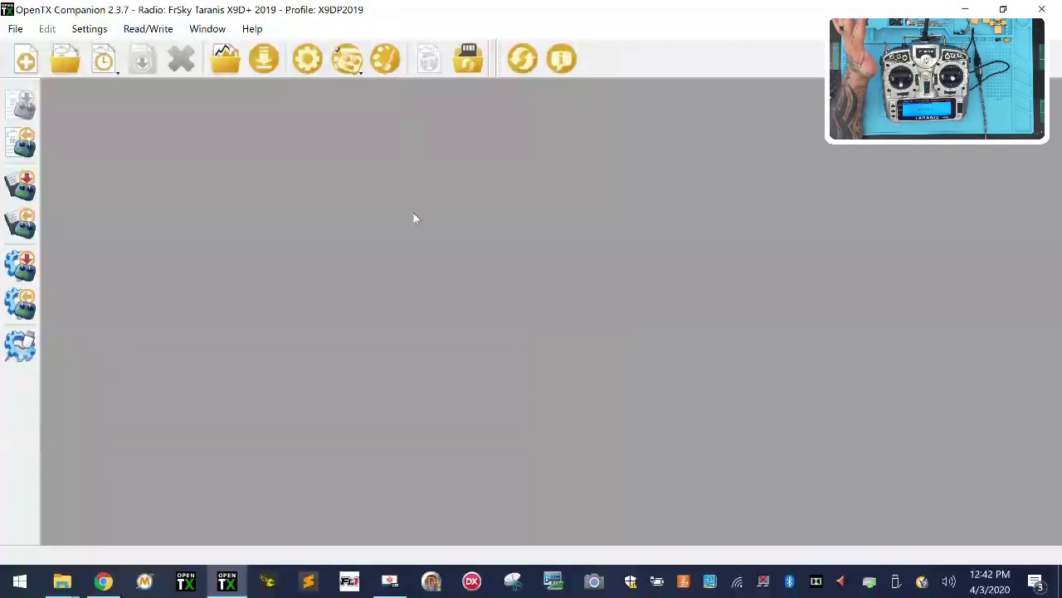
- Open the firmware downloads for the X9DP2019 profile and check for updates
click(264, 63)
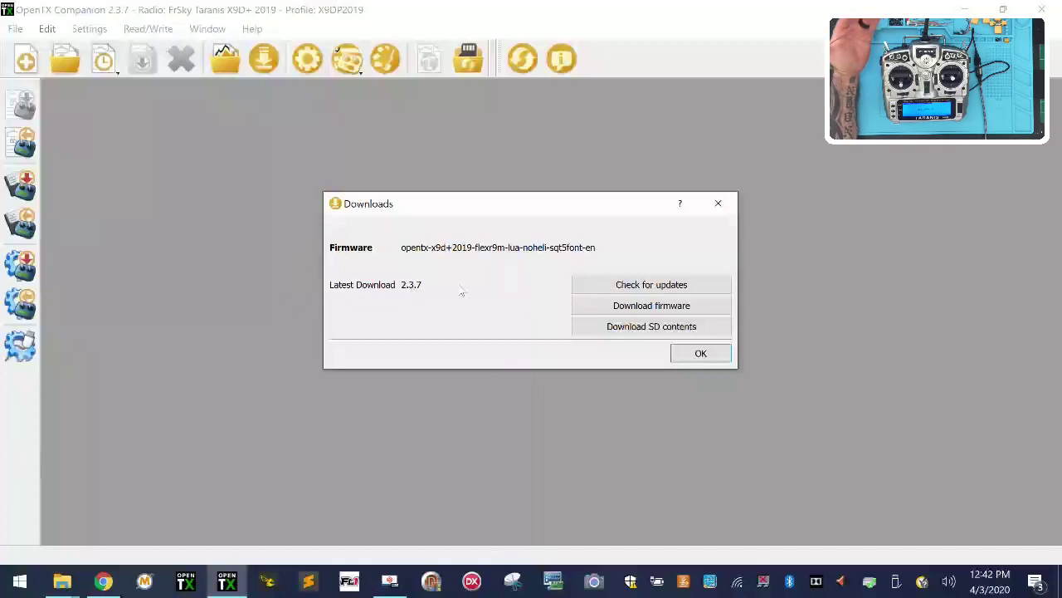
click(626, 282)
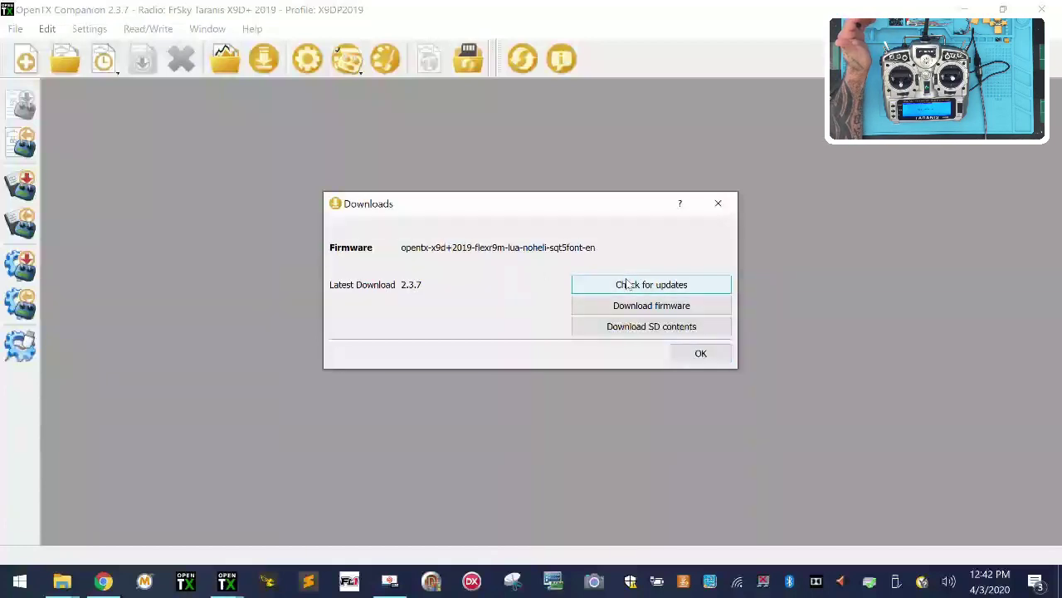
click(610, 306)
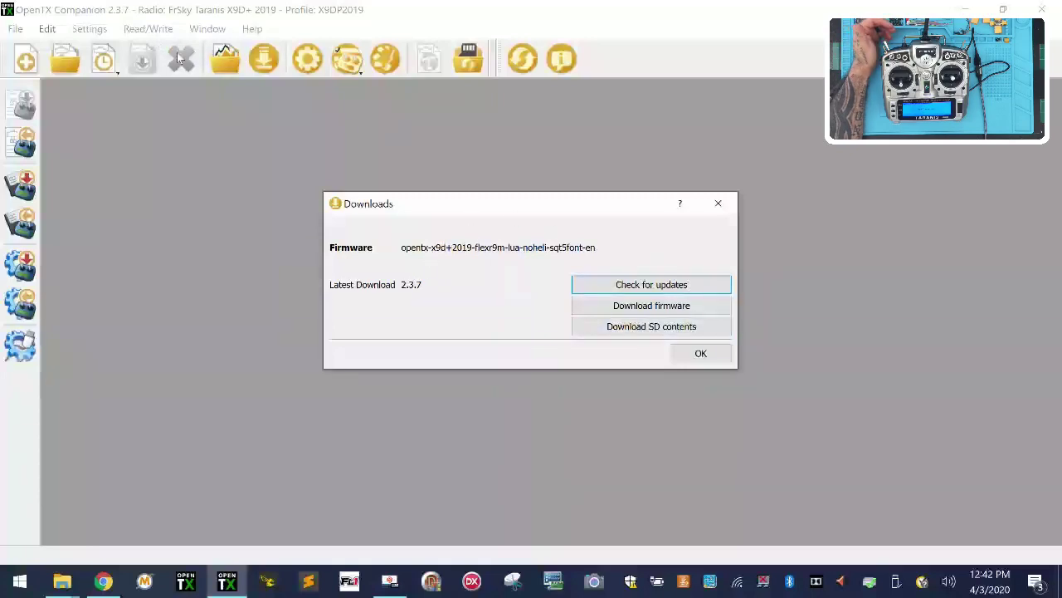
- Start the firmware download and choose Documents/FrSky X9DPlus2019/SDCard/FIRMWARE as the save location
click(621, 313)
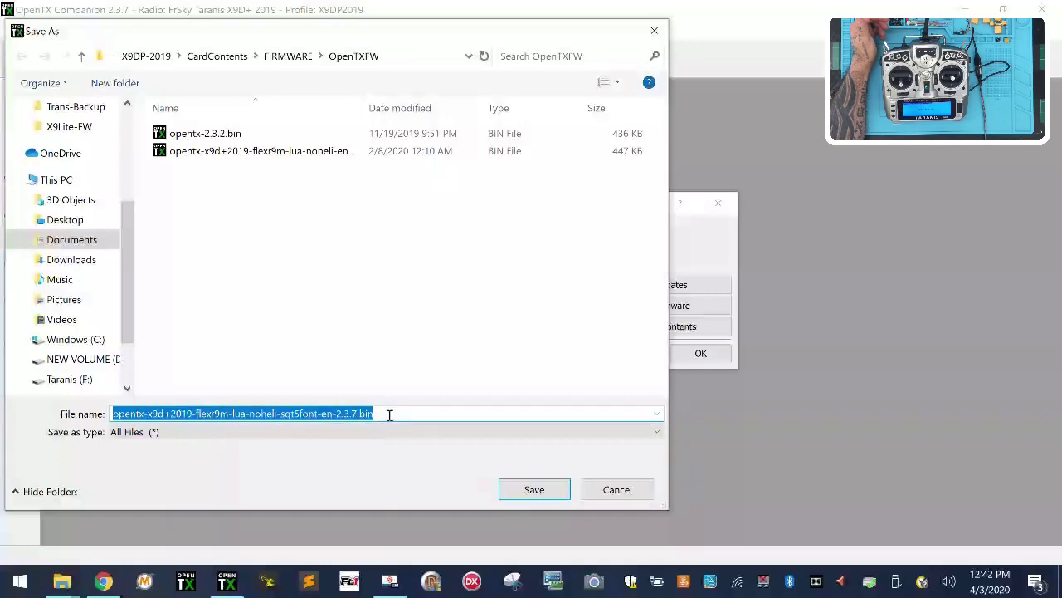
scroll(94, 308, up, 2)
click(91, 320)
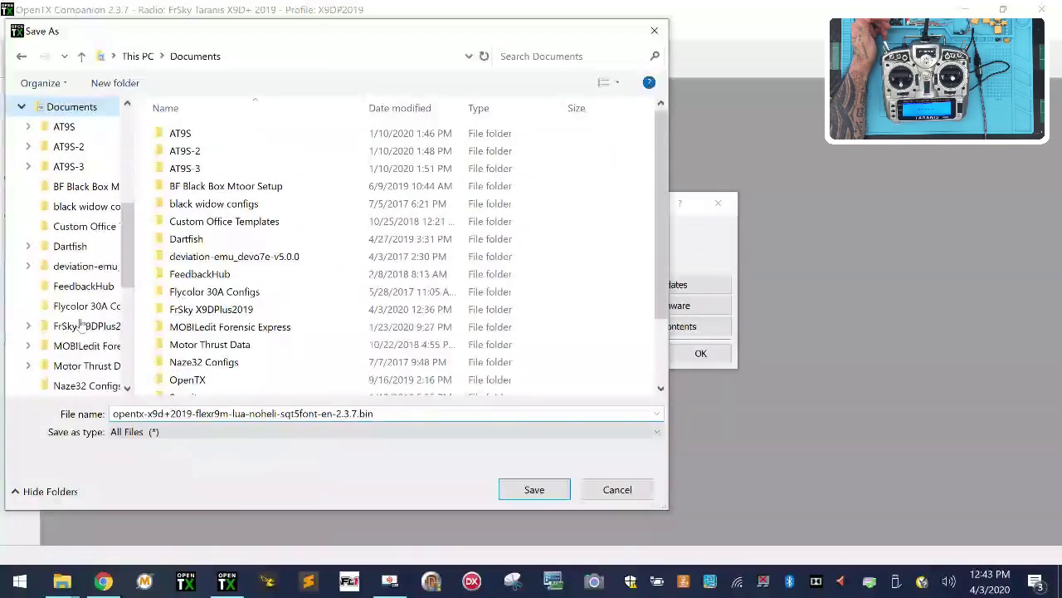
scroll(266, 361, down, 2)
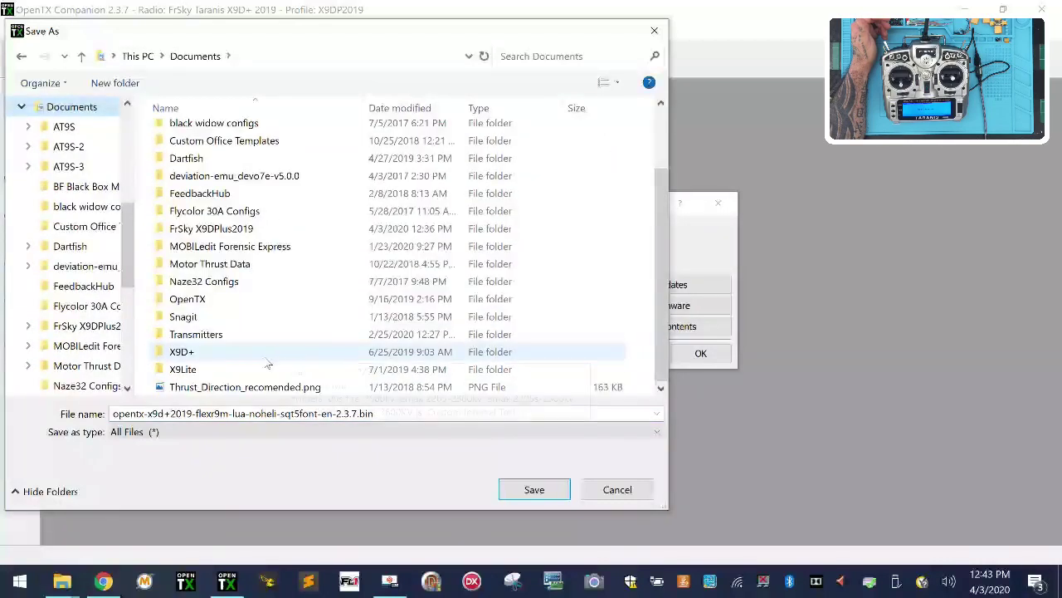
double_click(262, 232)
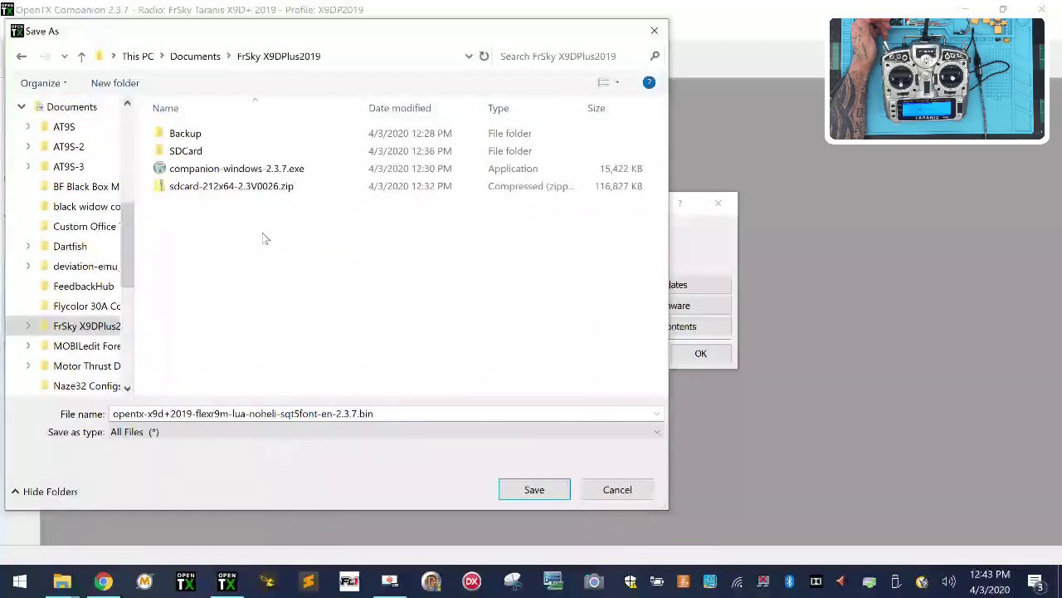
double_click(186, 151)
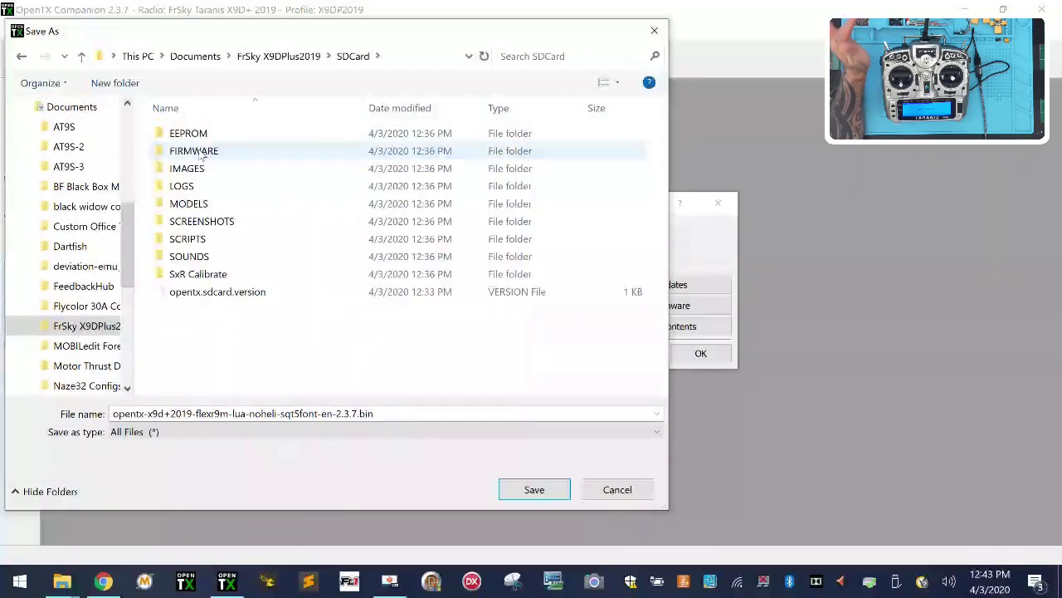
double_click(201, 155)
- Create a folder named OpenTXFW inside FIRMWARE and open it as the save location
right_click(215, 220)
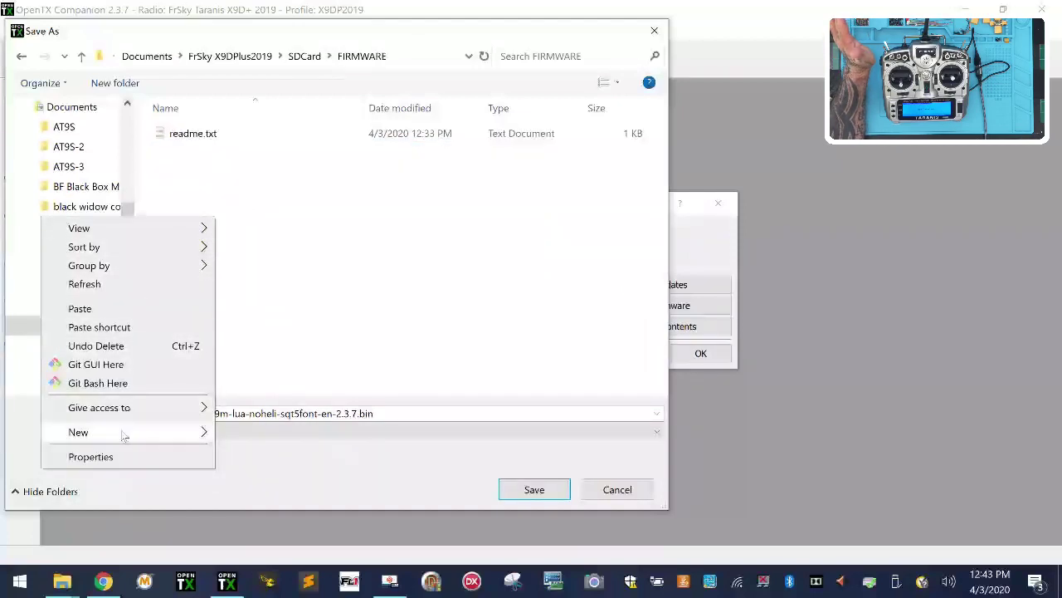
mouse_move(122, 435)
click(247, 221)
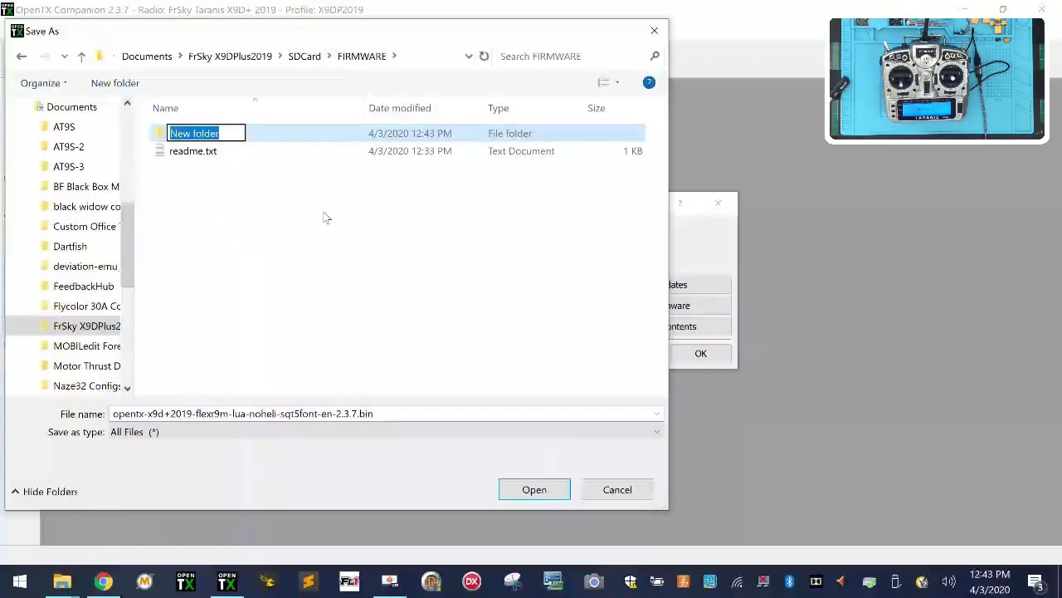
text(Open)
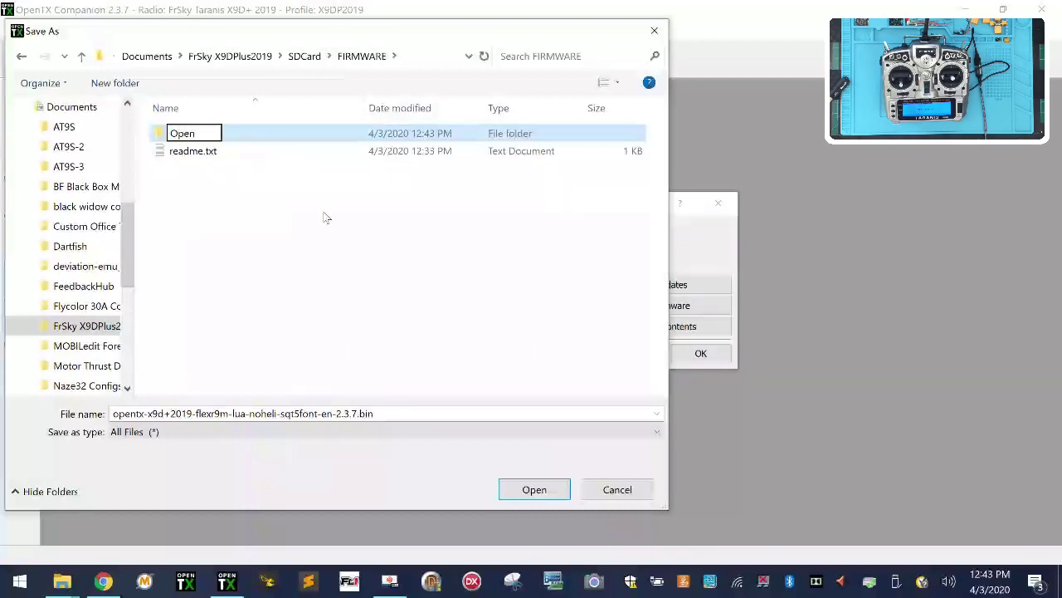
text(TXFW)
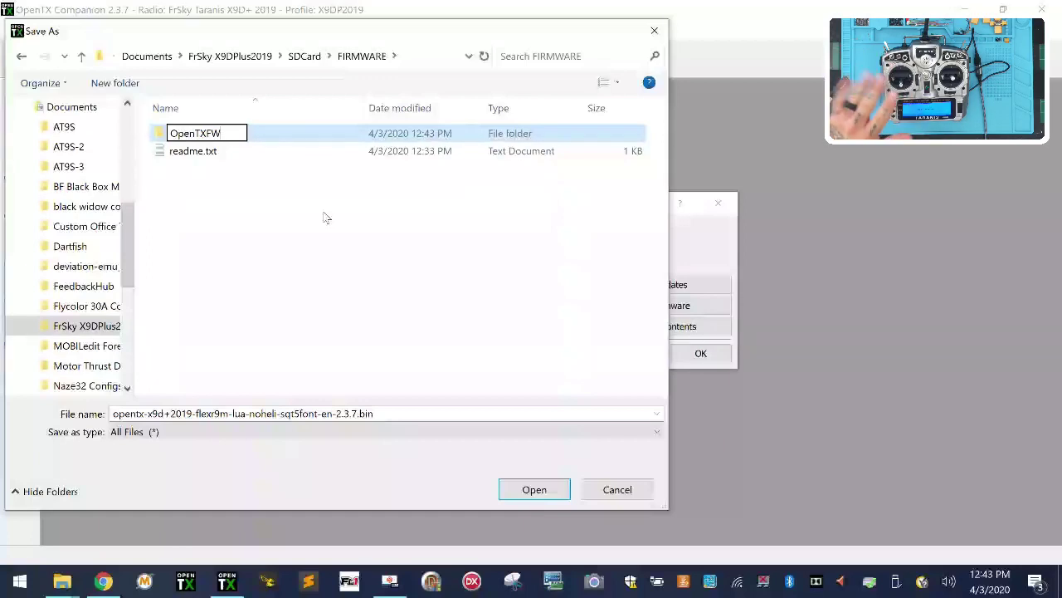
click(206, 120)
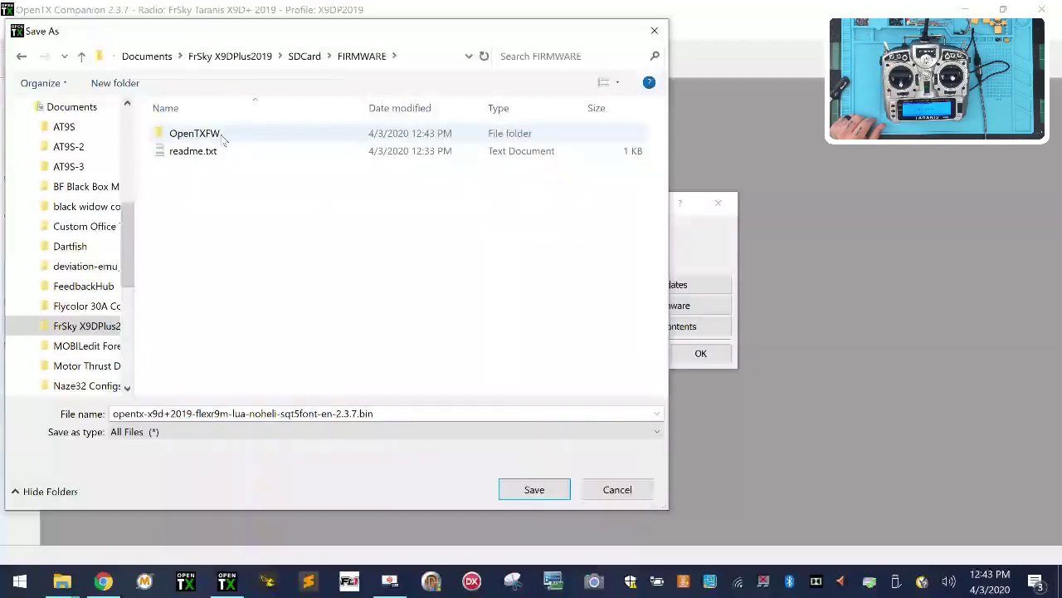
double_click(222, 141)
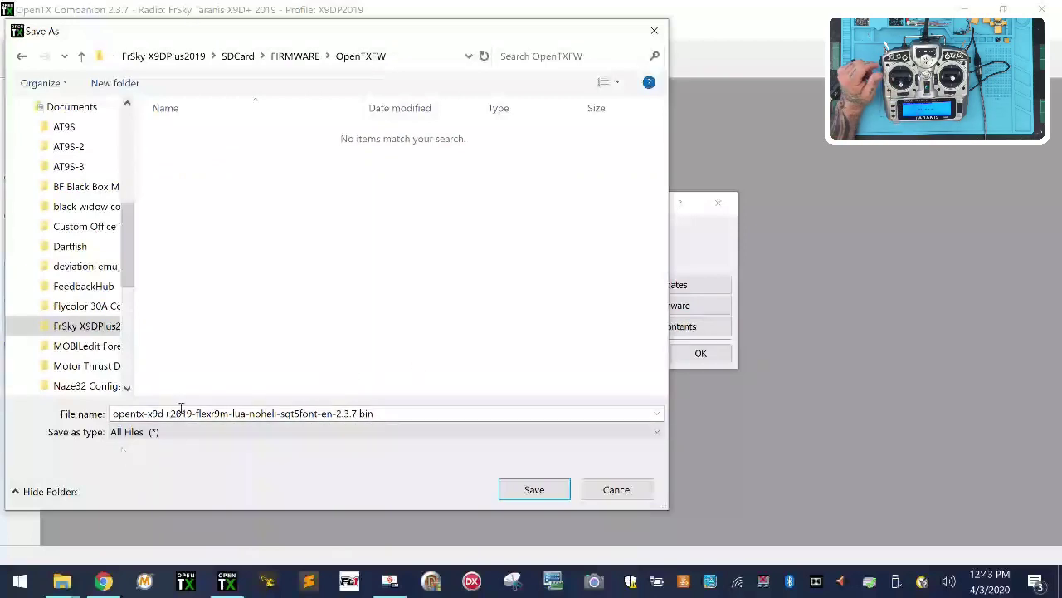
- Shorten the firmware file name to opentx-2.3.7.bin and save the file
click(336, 412)
click(333, 414)
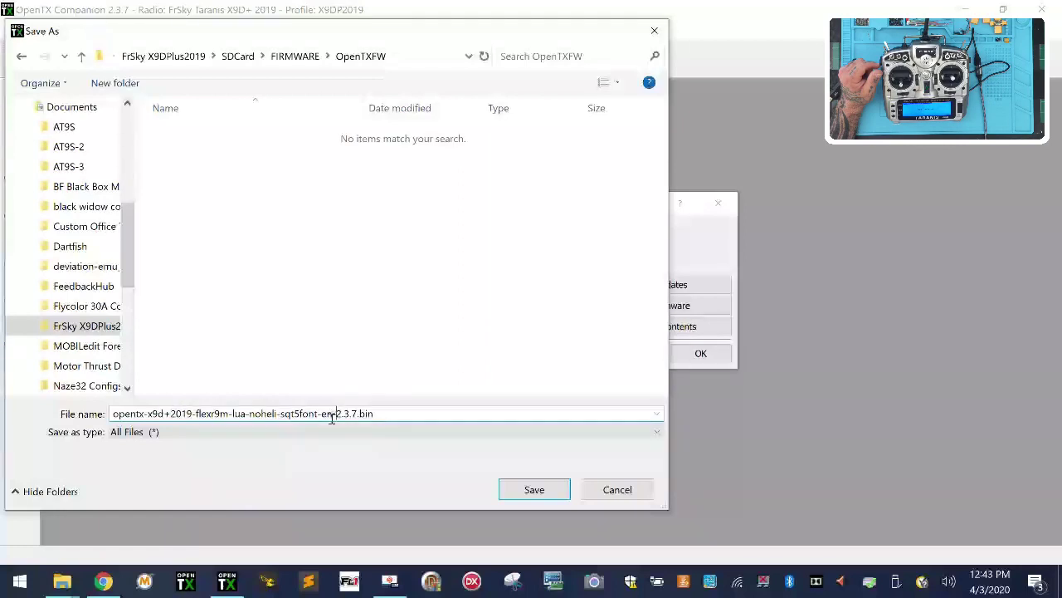
drag(336, 412, 148, 414)
key(BackSpace)
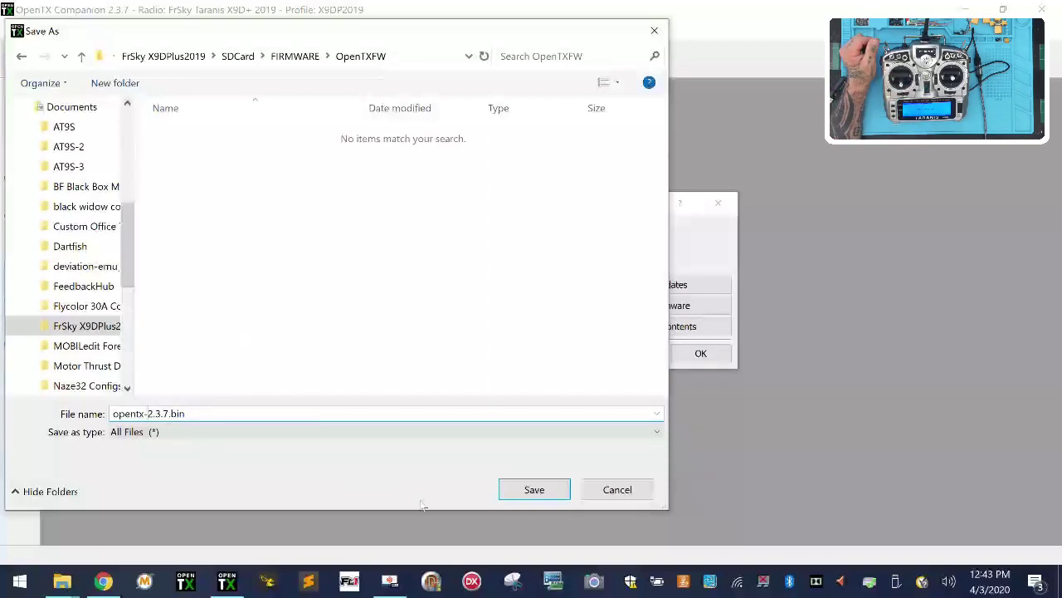
click(533, 490)
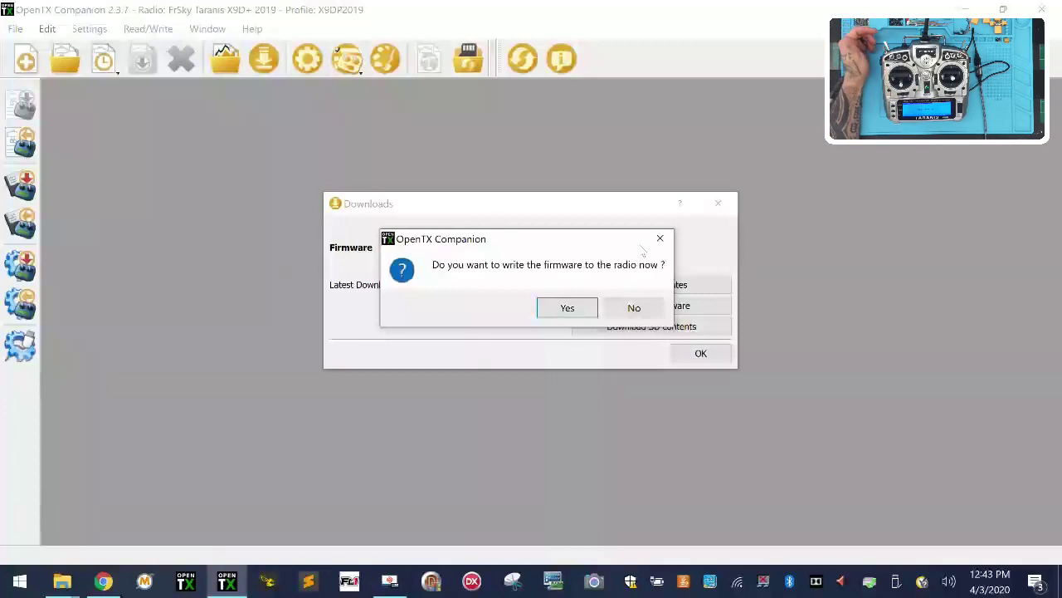
- Write the downloaded opentx-2.3.7.bin firmware to the radio with the firmware start screen, and close the download and flashing windows
click(567, 308)
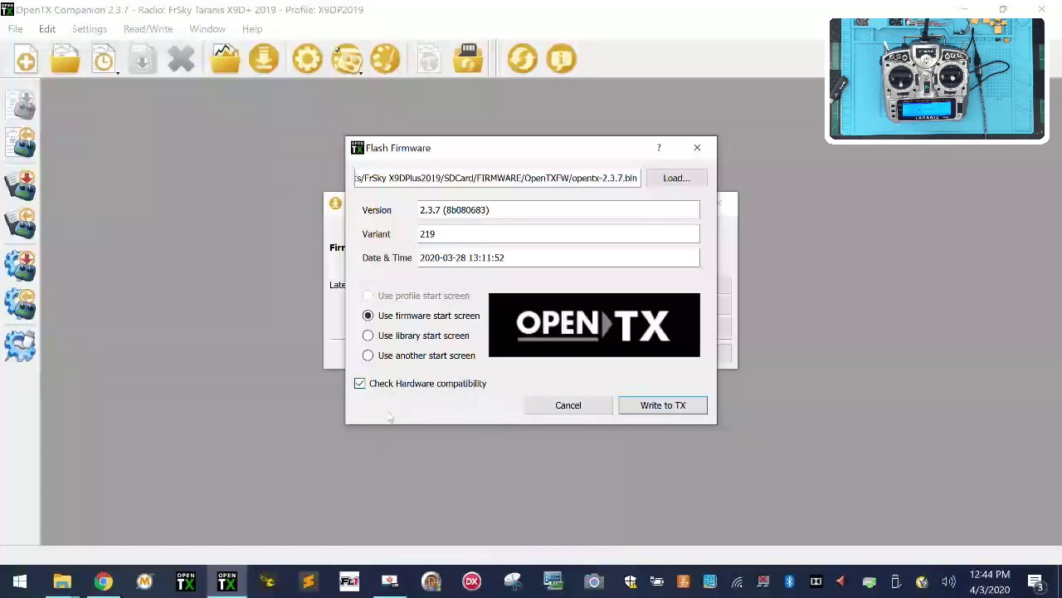
click(680, 405)
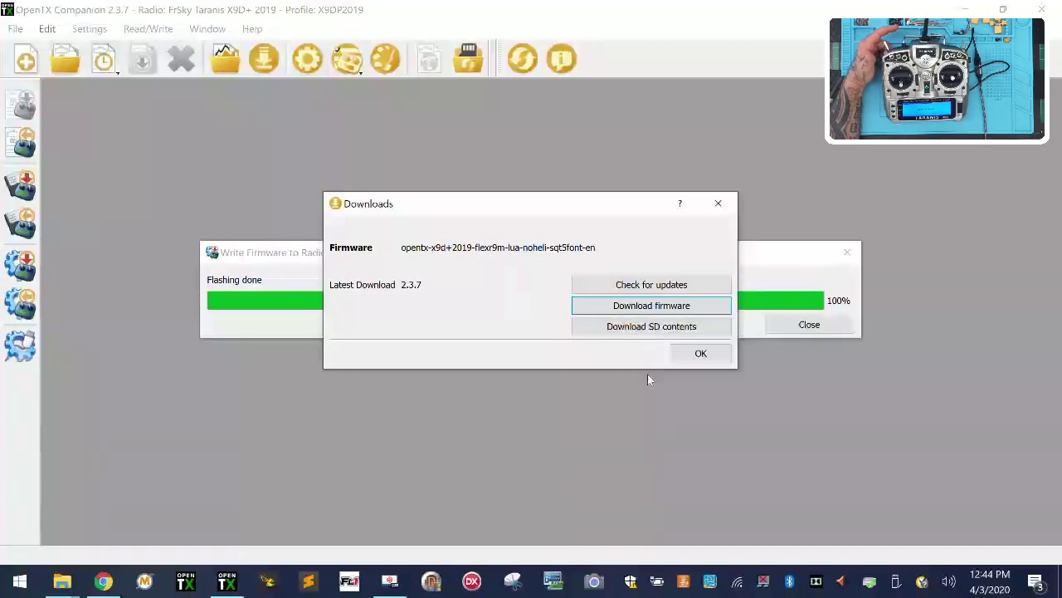
click(705, 357)
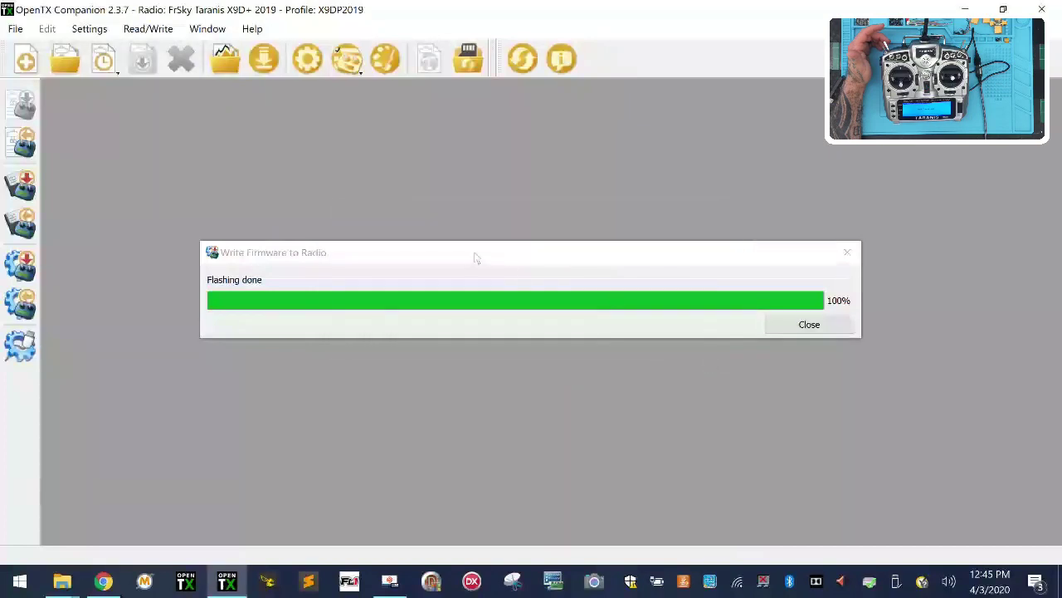
click(810, 324)
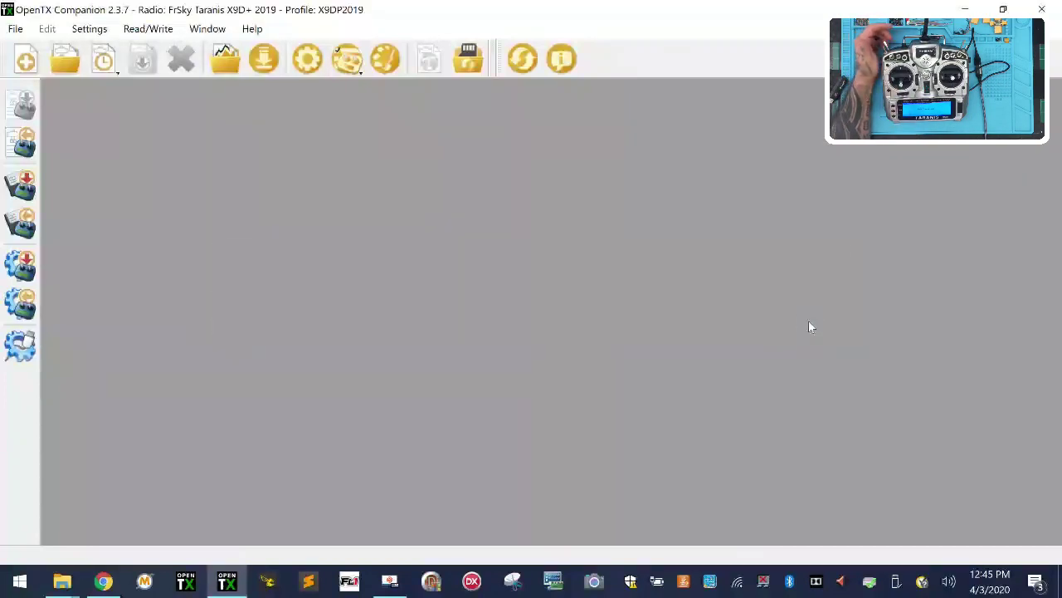
- Synchronize the local SDCard folder with the radio's SD card at NEW VOLUME (D:) in both directions
click(467, 60)
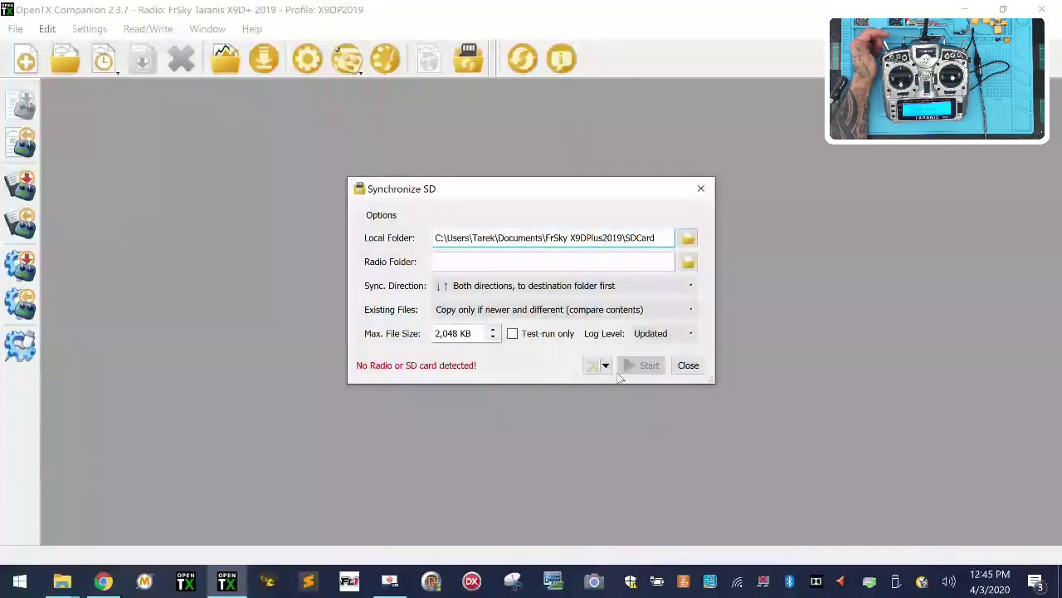
click(688, 262)
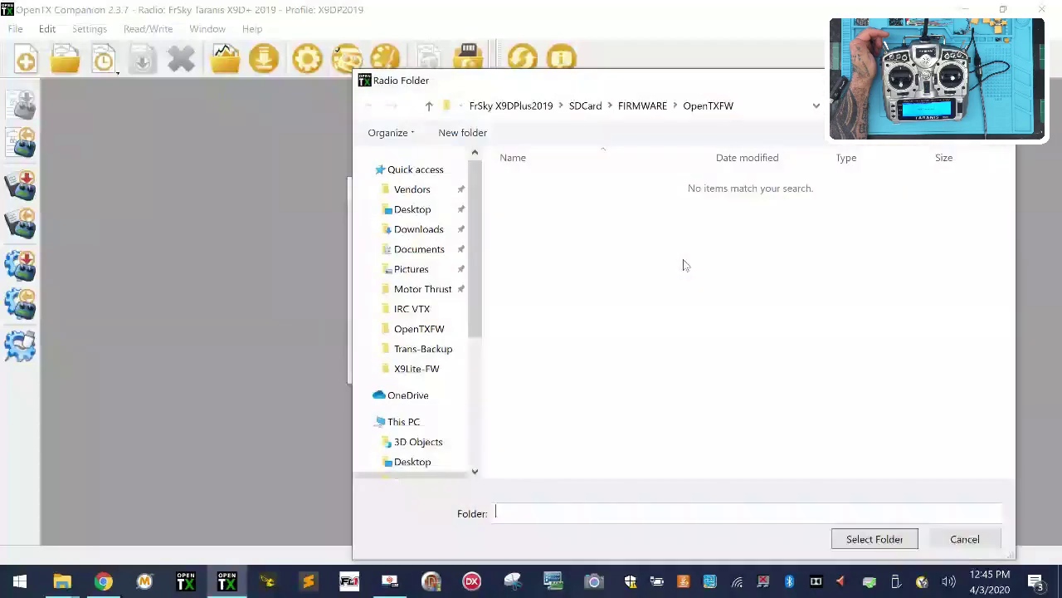
scroll(460, 390, down, 3)
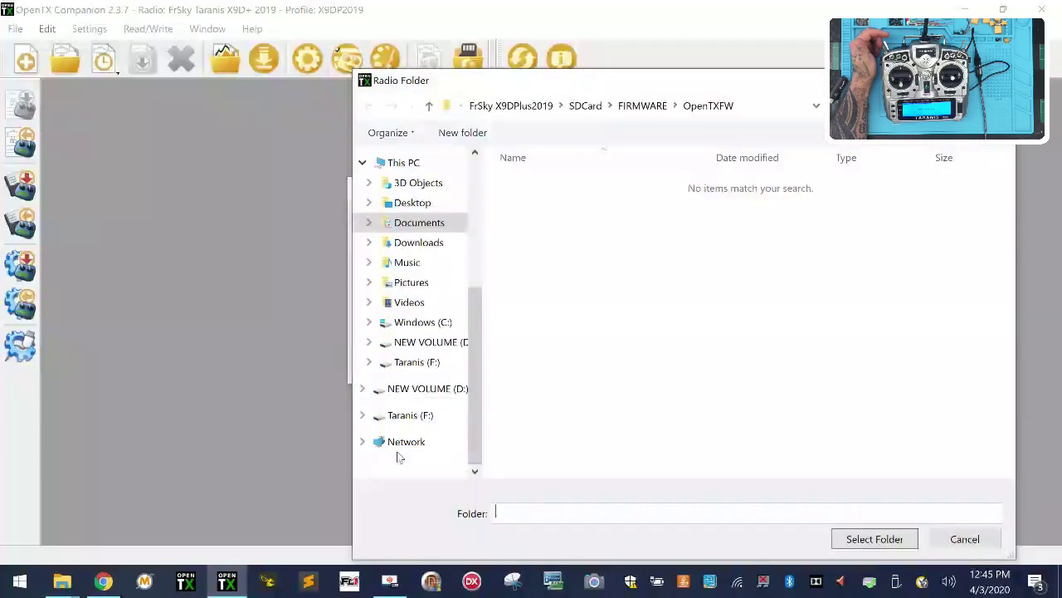
click(417, 390)
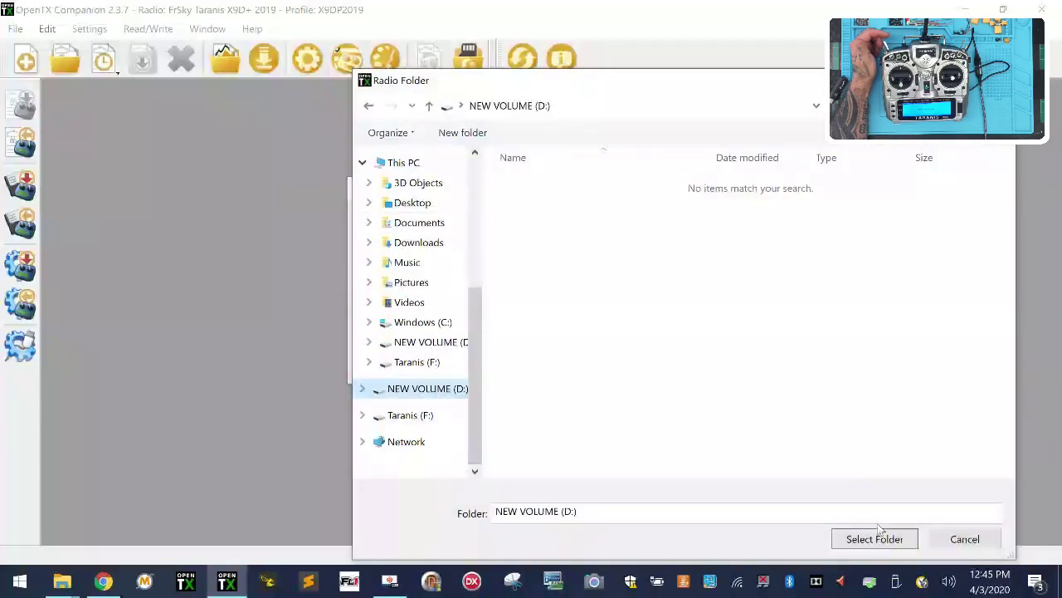
click(880, 538)
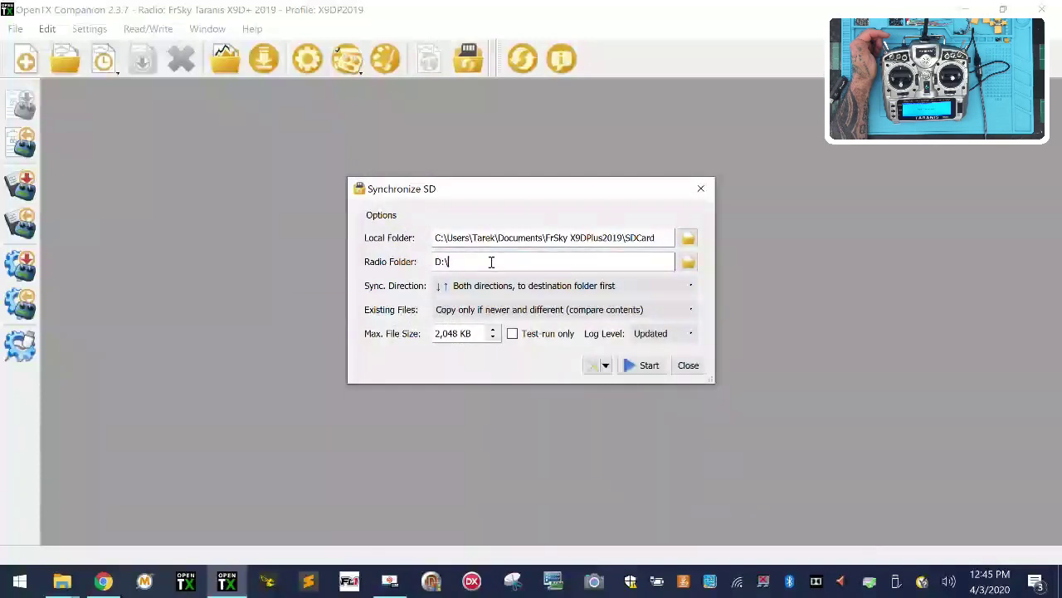
click(658, 371)
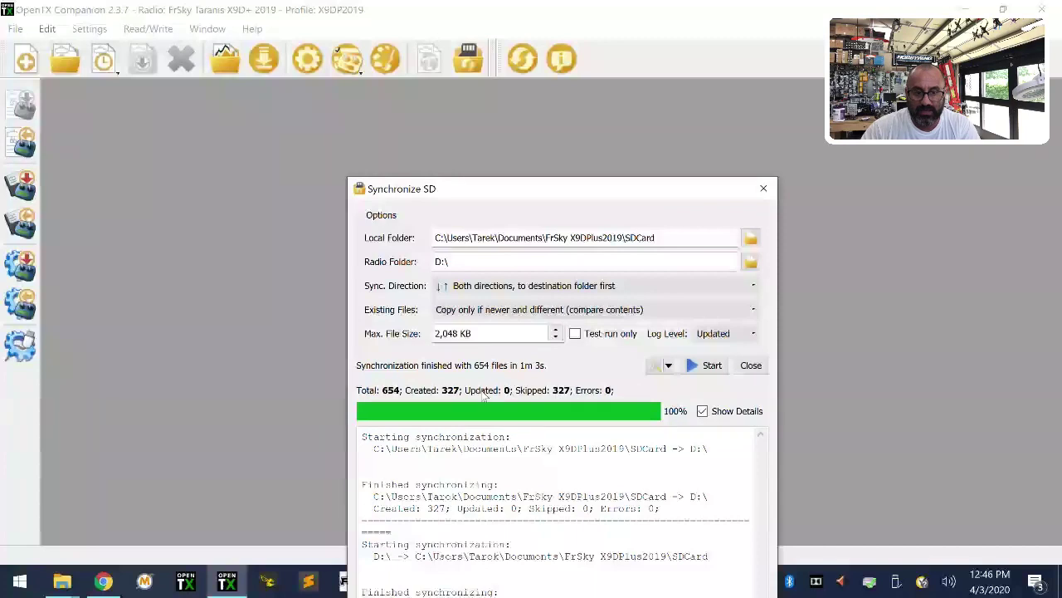
click(750, 365)
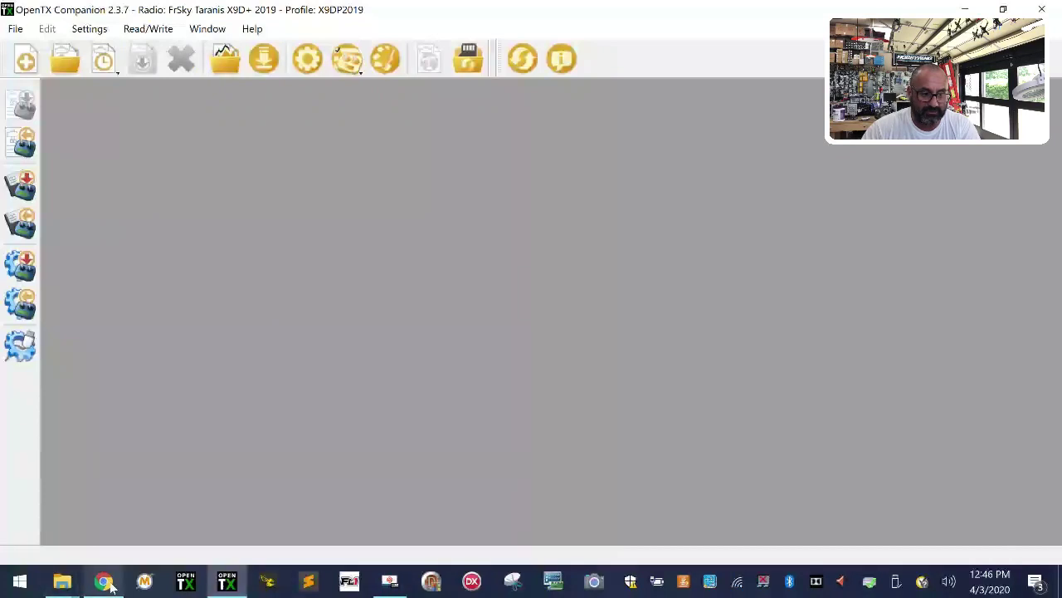
- In File Explorer, inspect the radio's SD card on drive D: and its FIRMWARE/OpenTXFW folder for the synchronized files
click(62, 581)
click(557, 512)
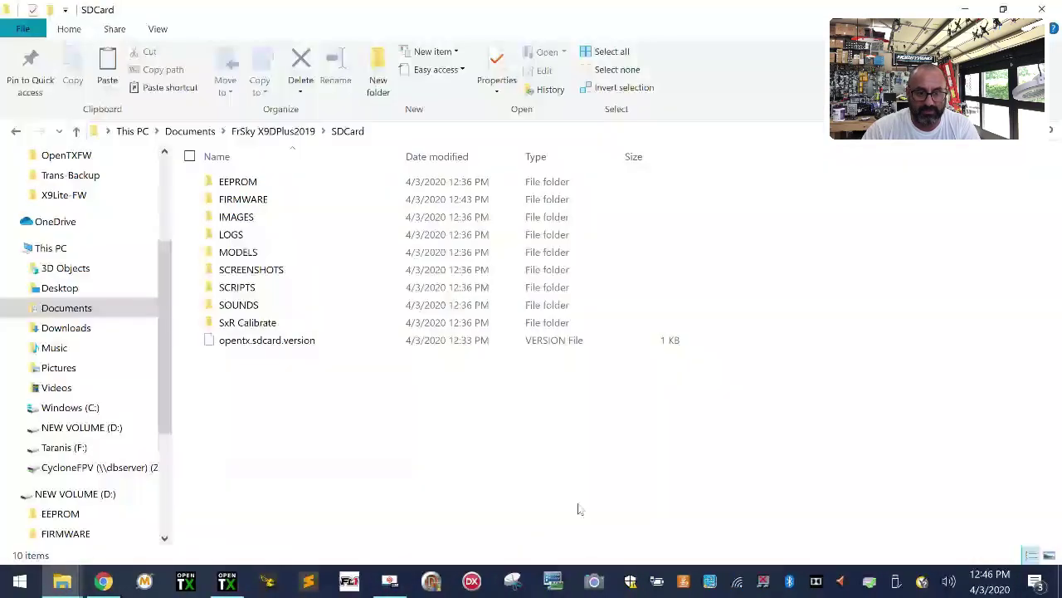
click(60, 513)
click(74, 493)
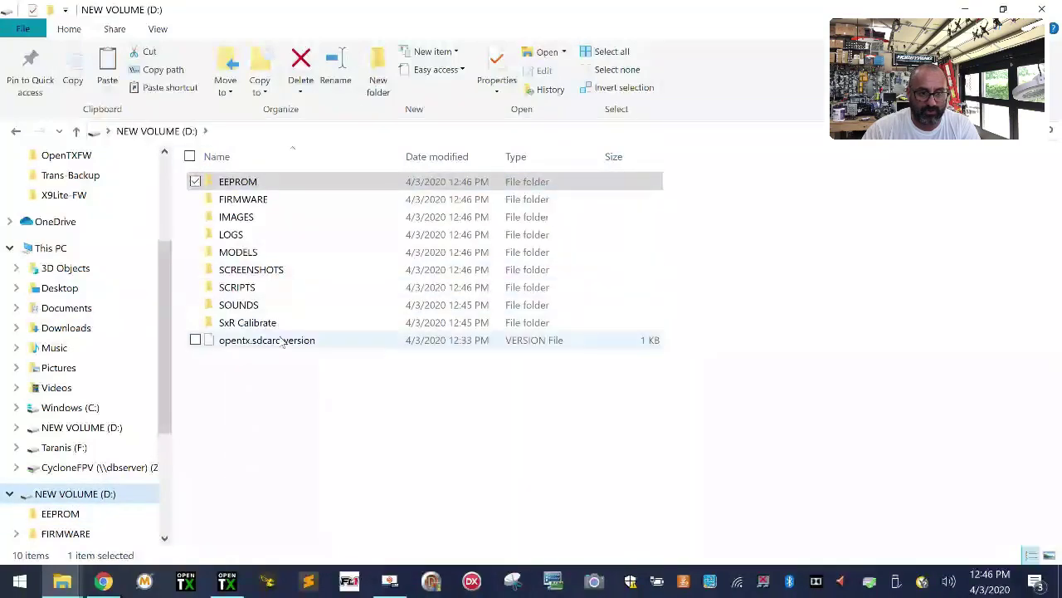
double_click(248, 200)
double_click(245, 182)
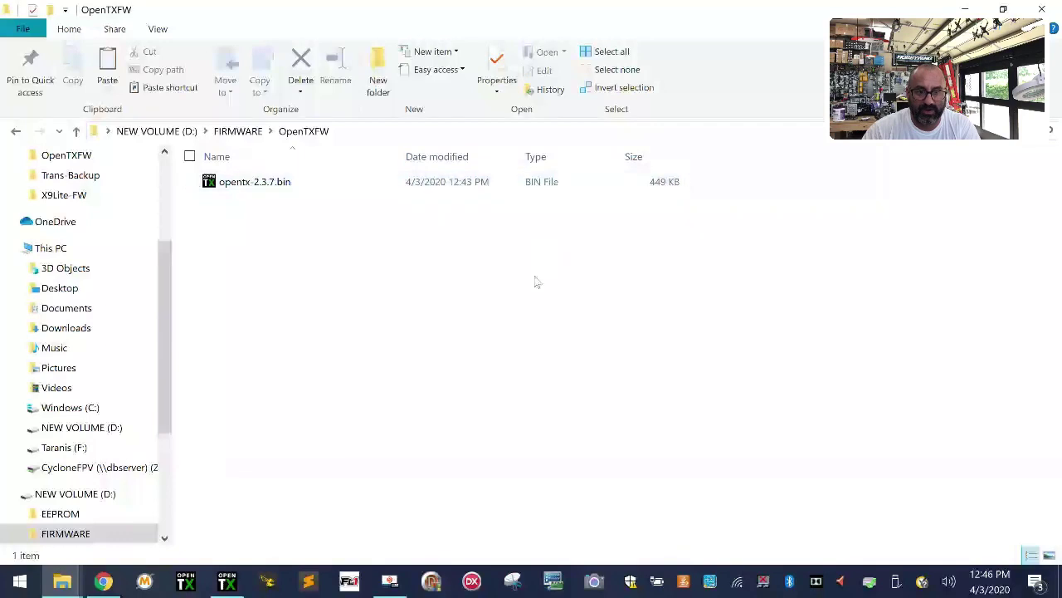
click(1044, 7)
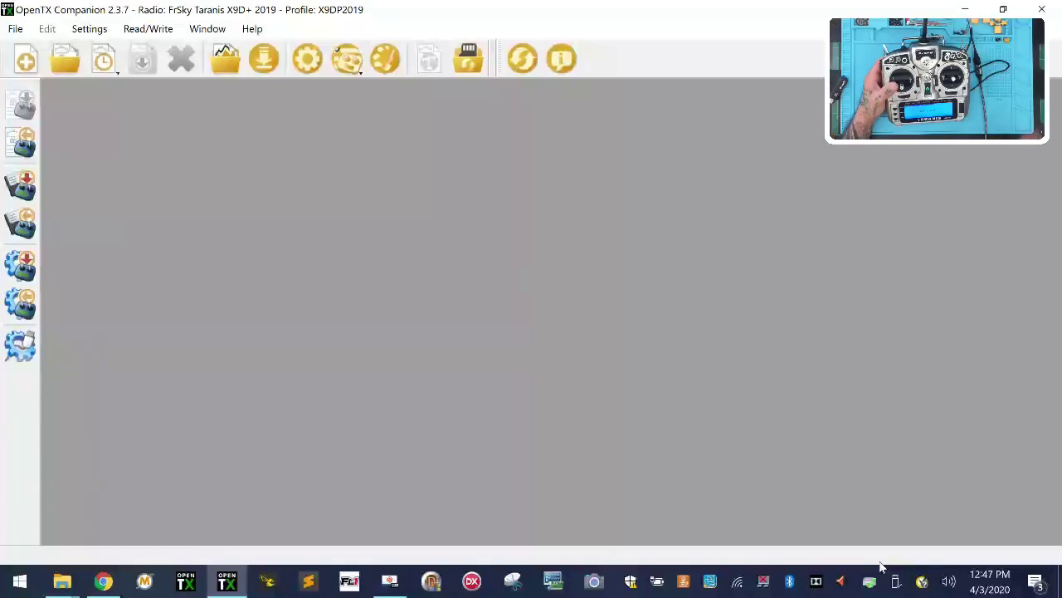
- Safely eject the radio's NEW VOLUME (D:) and Taranis (F:) drives
click(896, 581)
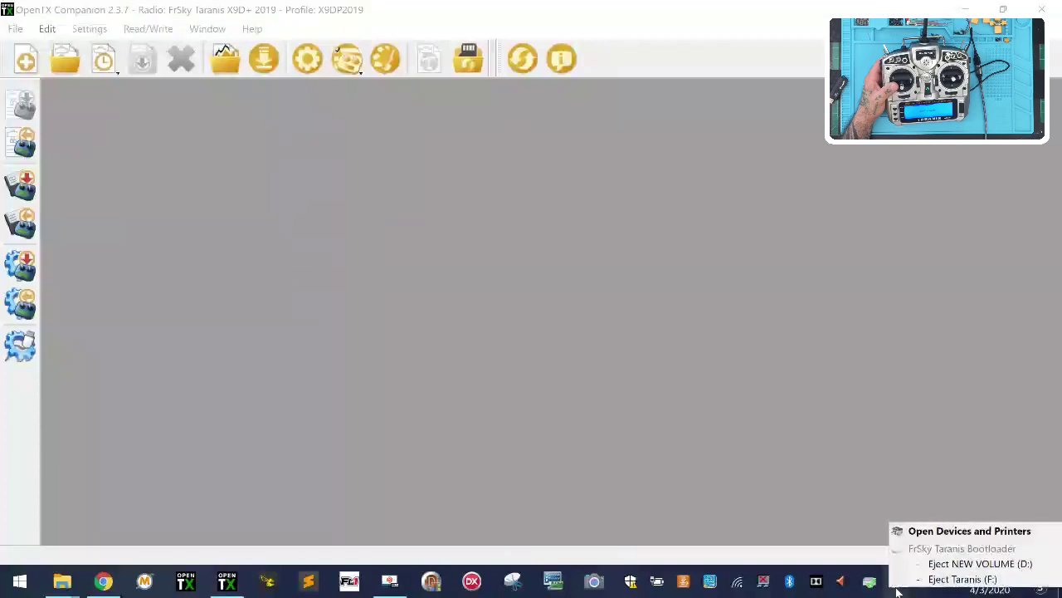
click(955, 568)
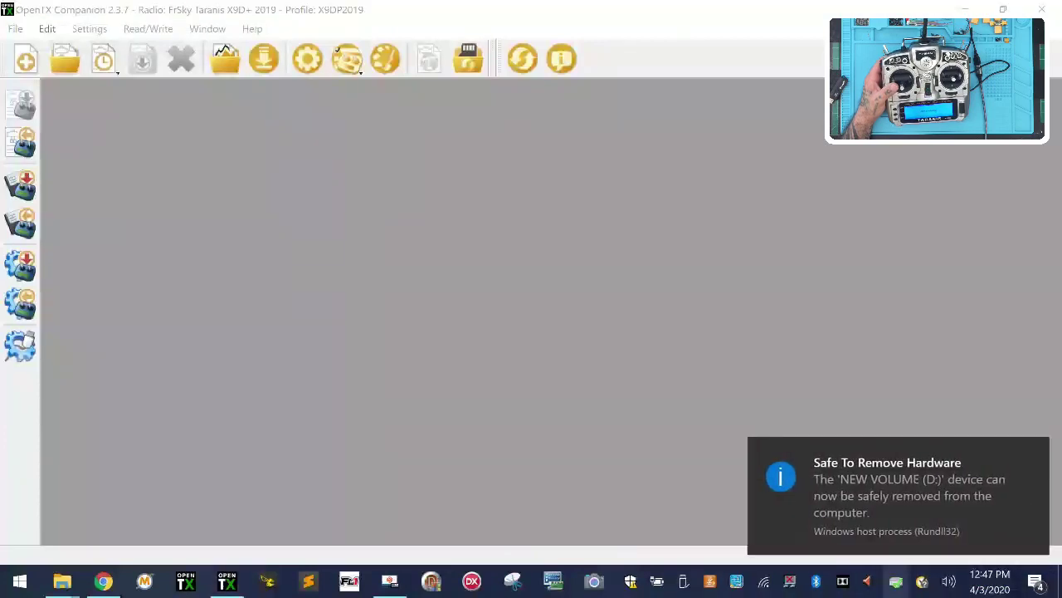
click(896, 581)
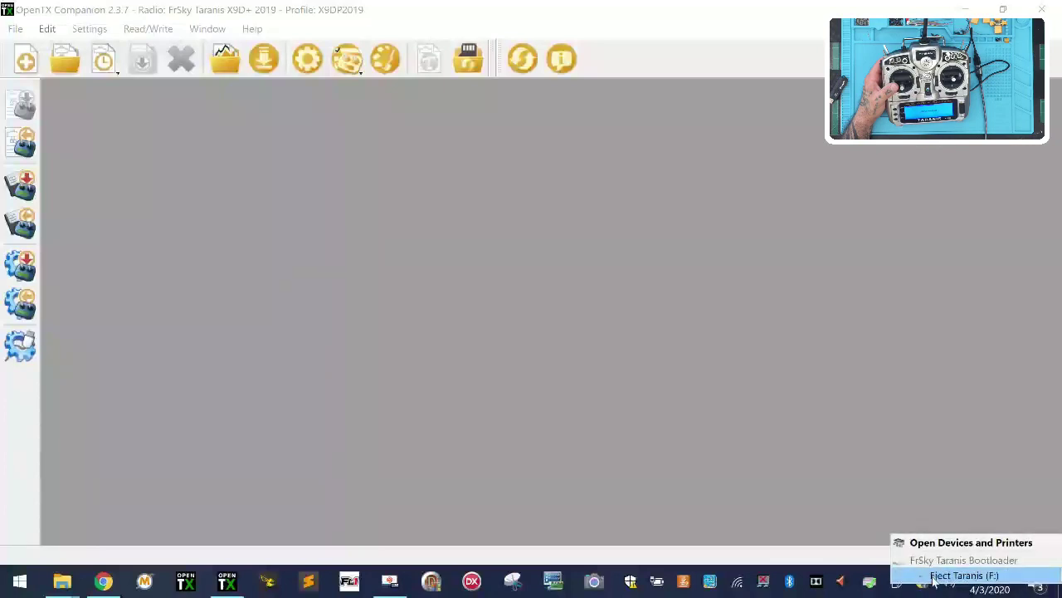
click(933, 574)
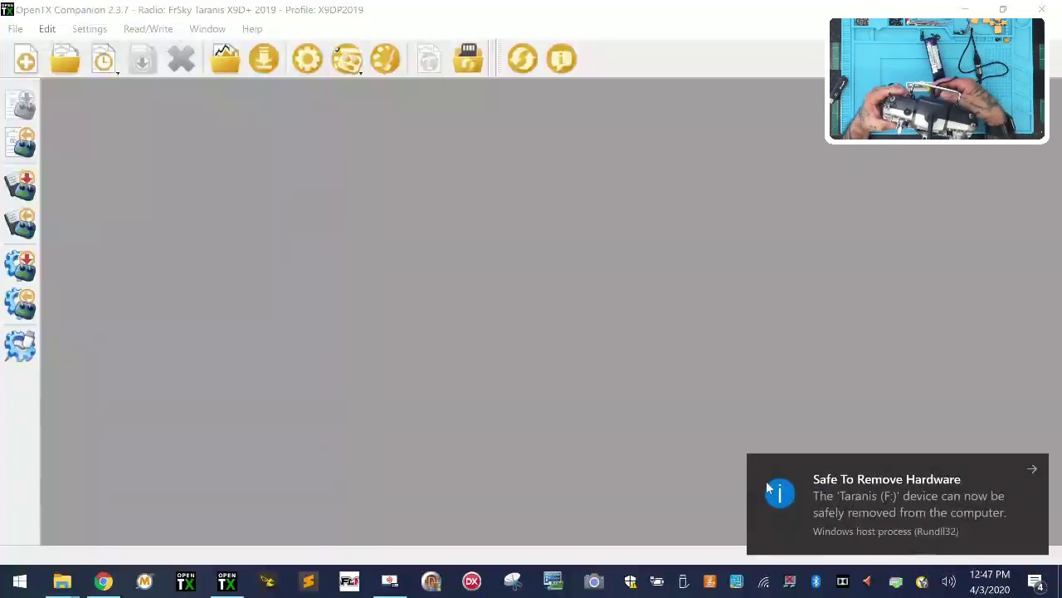
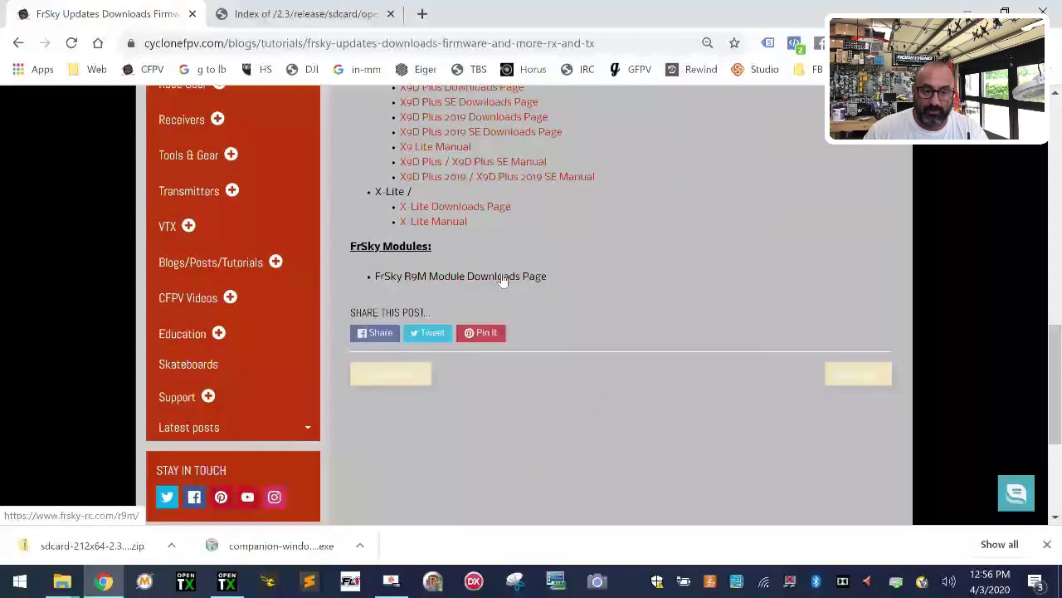
- Open the FrSky R9M Module Downloads Page, close the SD card index page, and expand the R9M firmware section
click(499, 277)
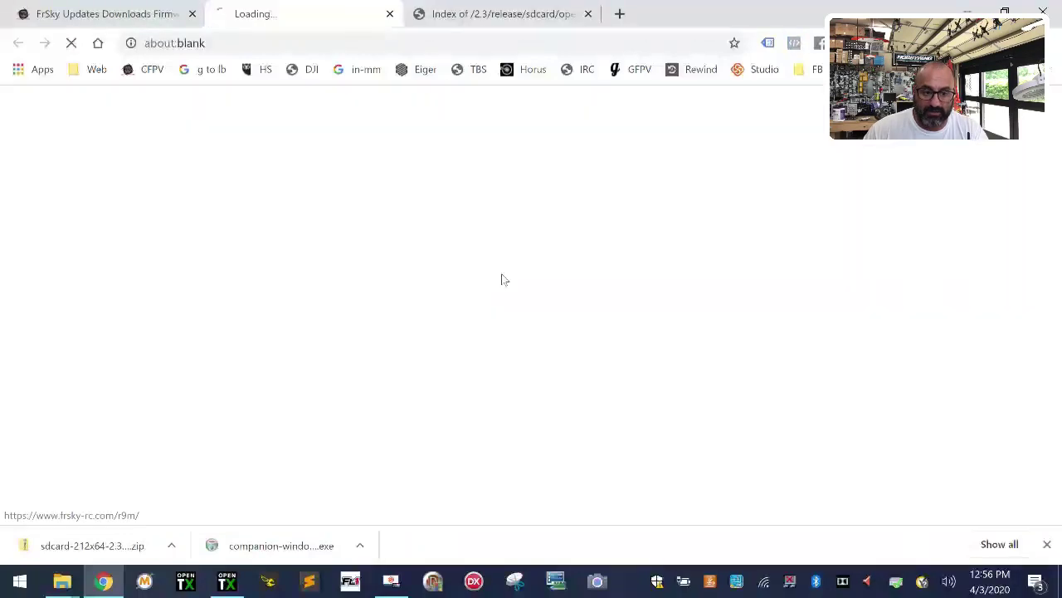
click(588, 14)
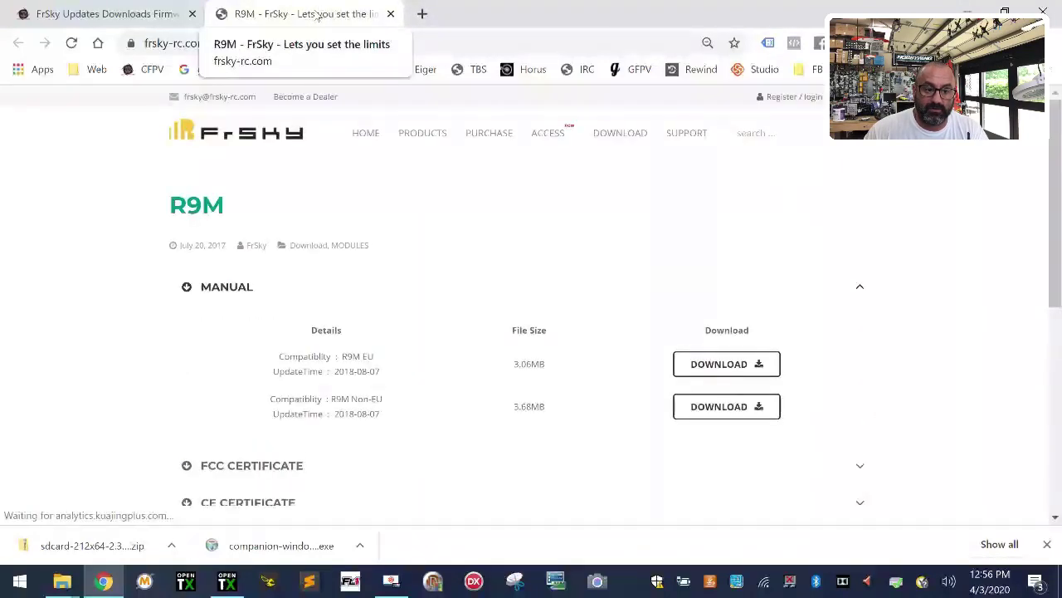
scroll(280, 338, down, 2)
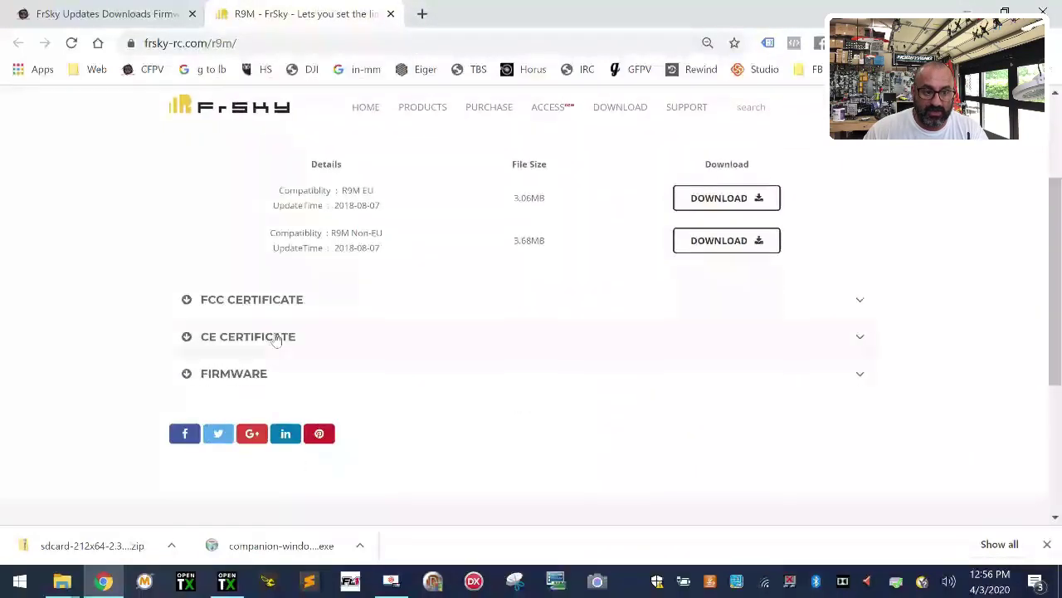
click(190, 377)
scroll(454, 439, up, 2)
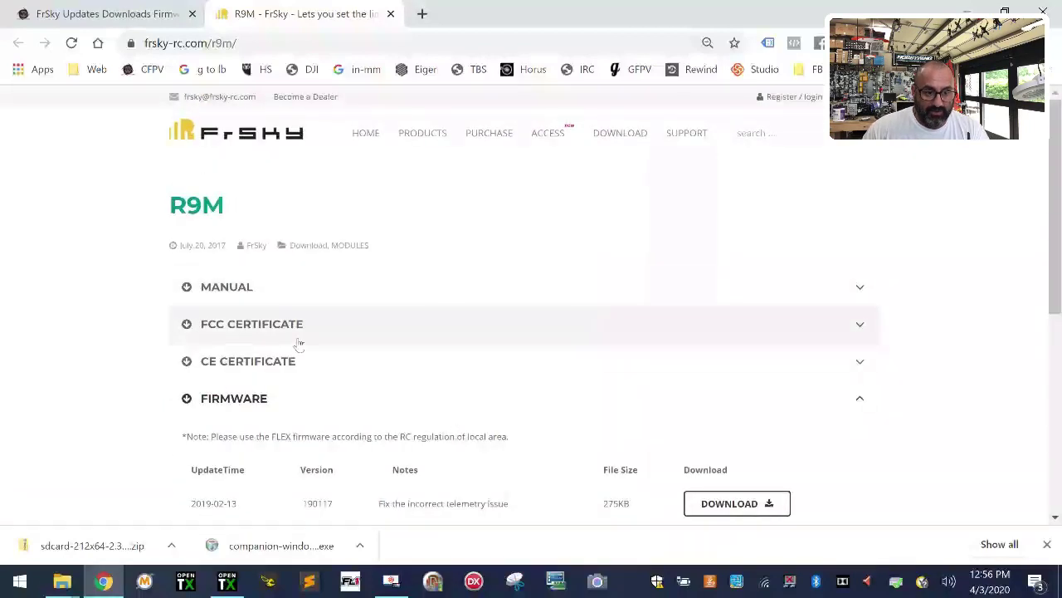
scroll(361, 344, down, 2)
scroll(213, 337, down, 2)
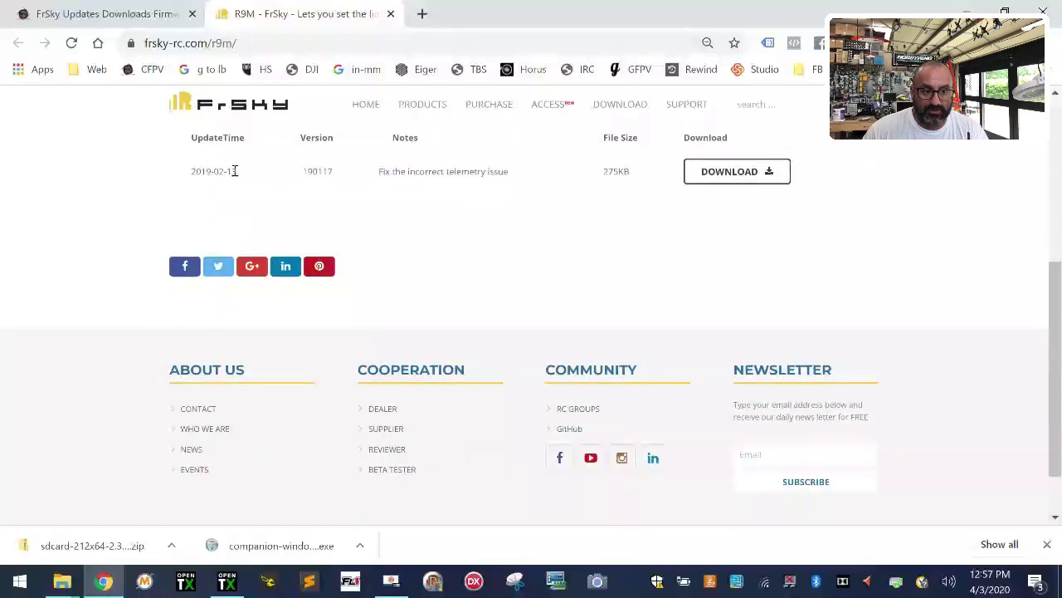
scroll(587, 352, up, 4)
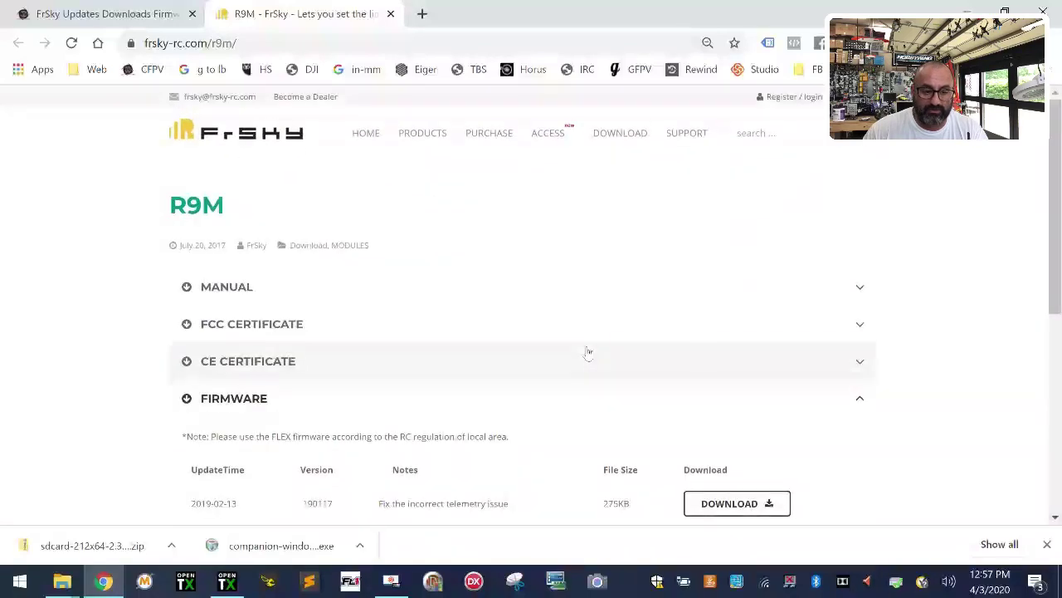
- Check the FCC certificate section, and download the R9M firmware version 190117 from the firmware section
click(195, 325)
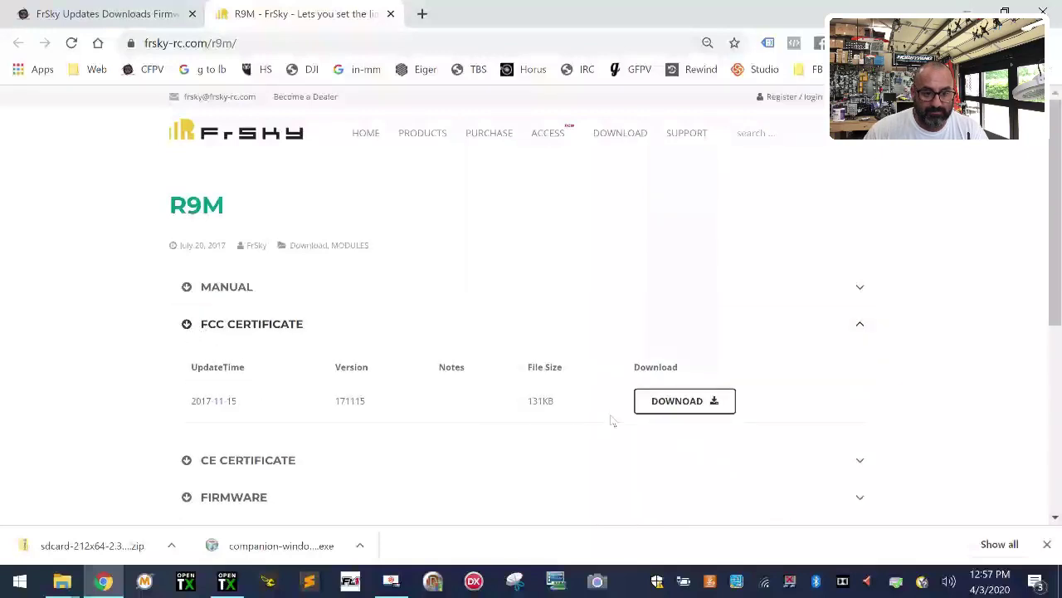
scroll(611, 421, down, 4)
scroll(498, 373, up, 2)
click(190, 332)
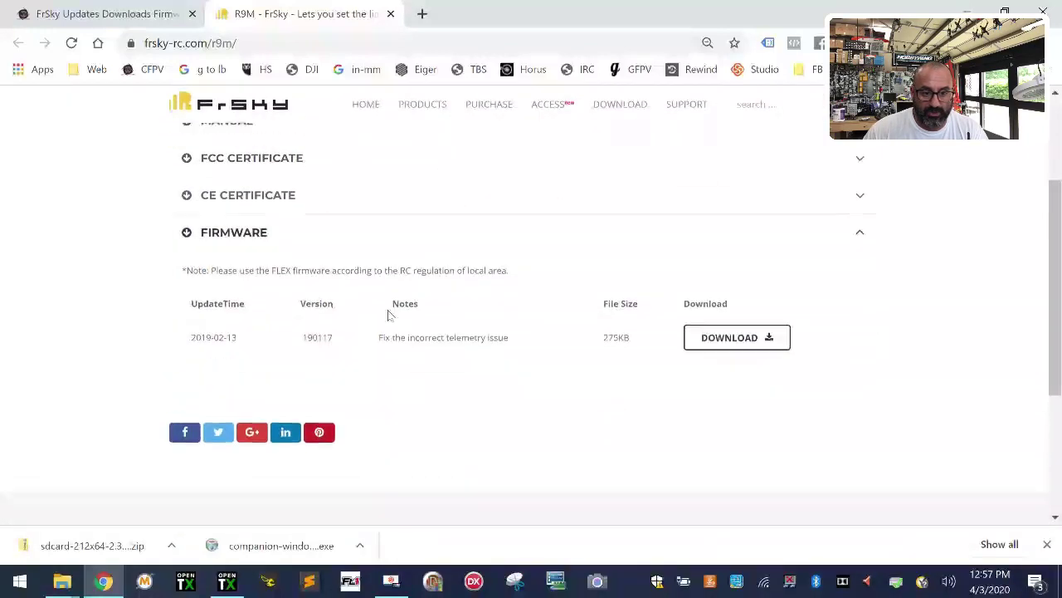
click(763, 340)
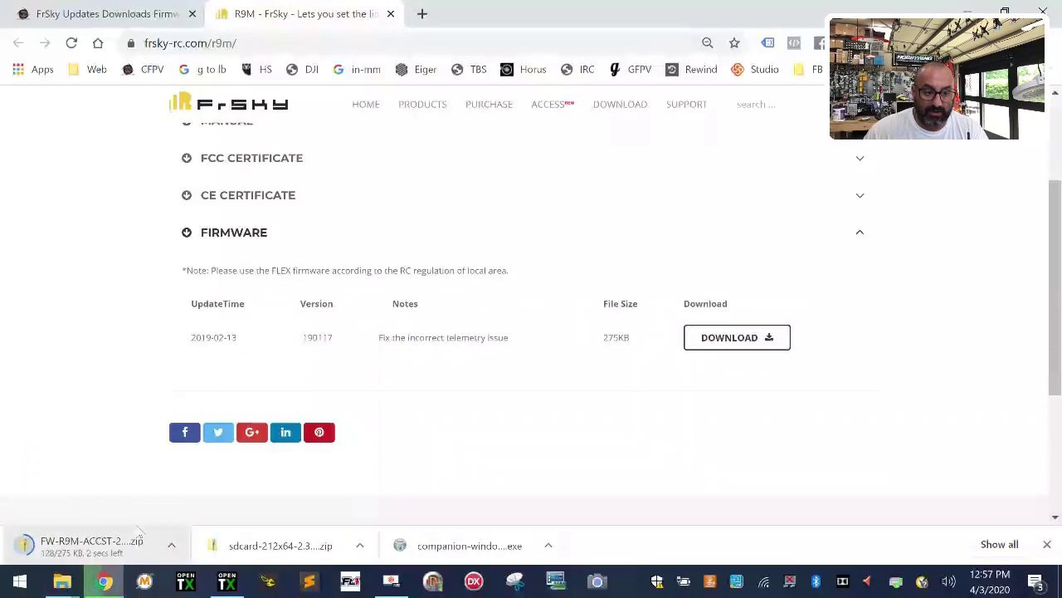
- Move the downloaded FW-R9M-ACCST-20190117.zip from Downloads to the FrSky X9DPlus2019 folder in Documents
mouse_move(62, 581)
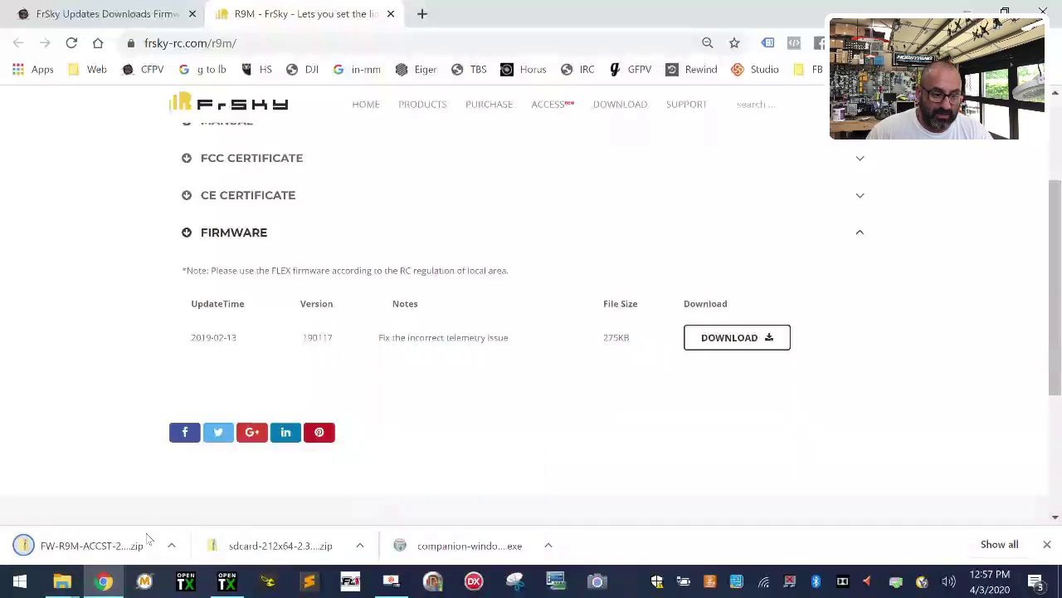
click(172, 546)
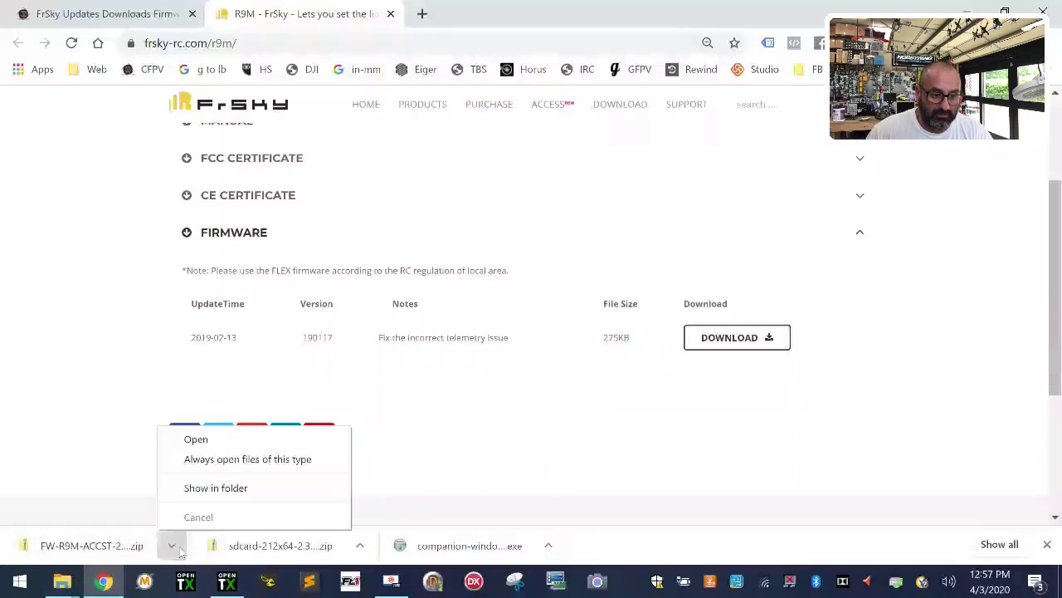
click(224, 487)
right_click(295, 201)
click(126, 430)
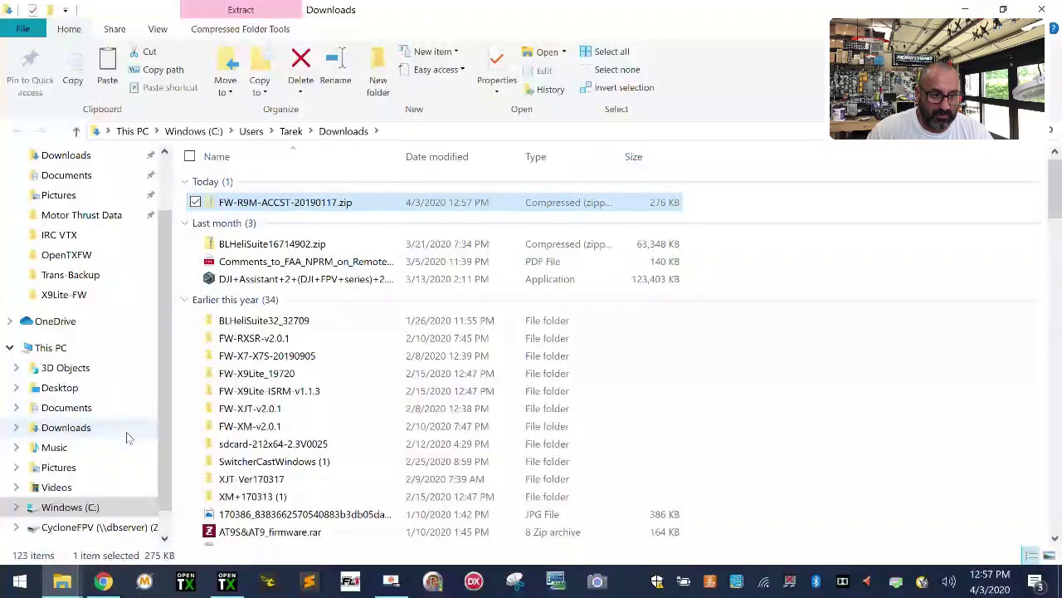
scroll(86, 444, down, 1)
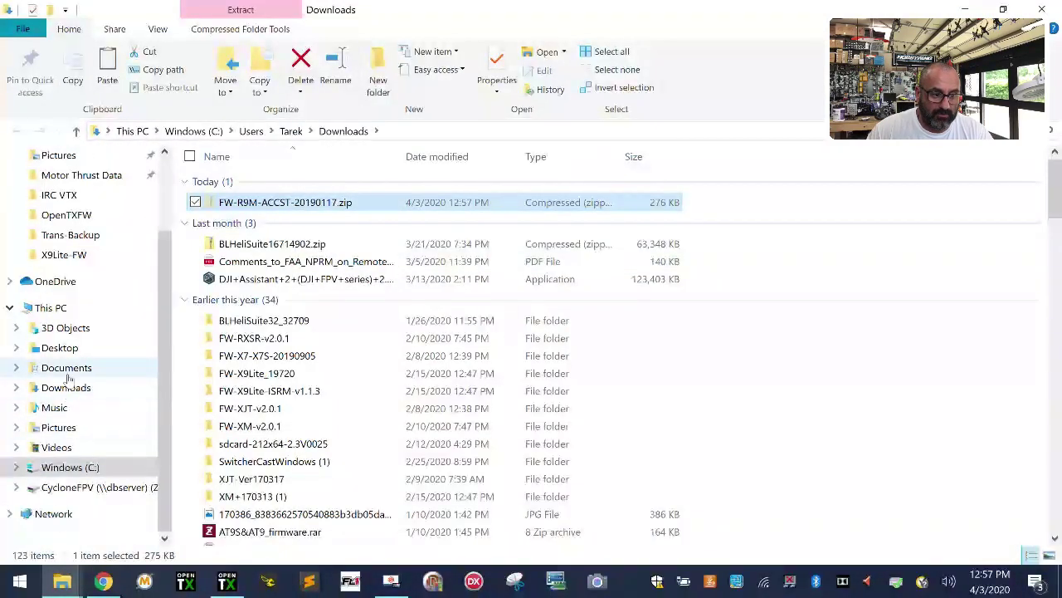
click(20, 370)
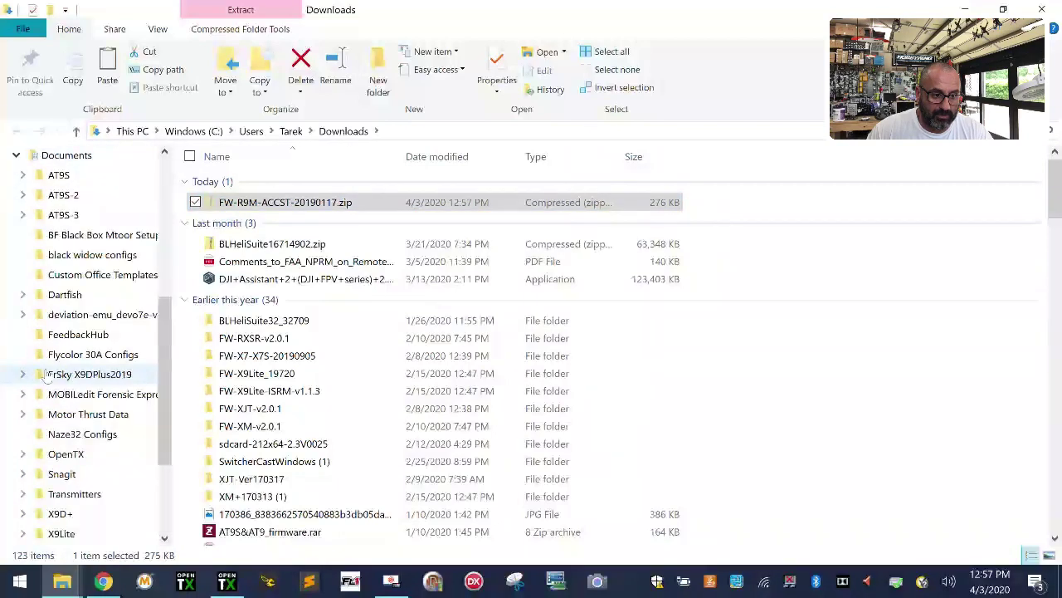
click(87, 378)
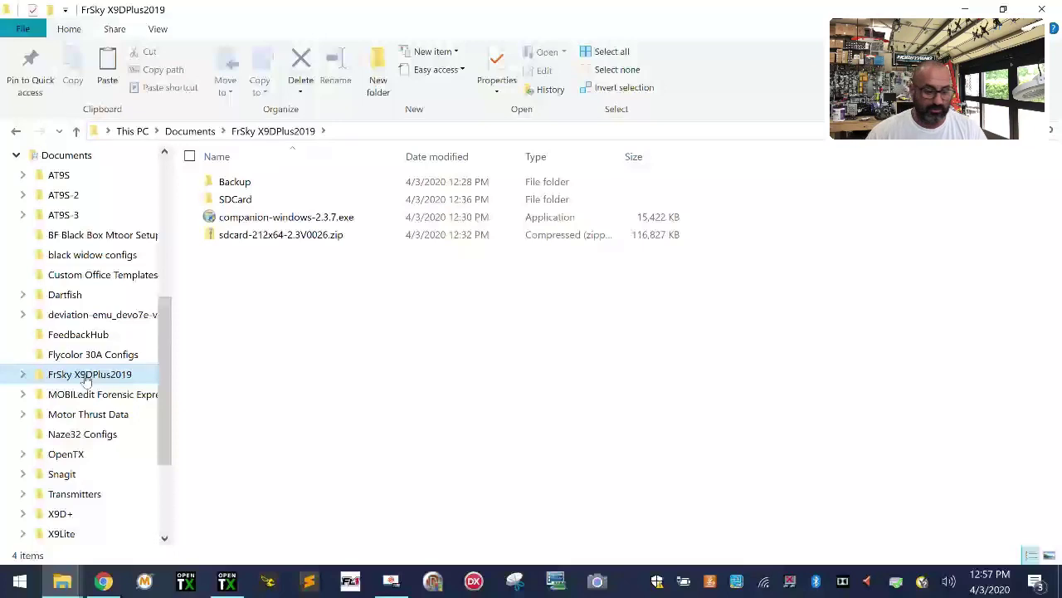
right_click(304, 298)
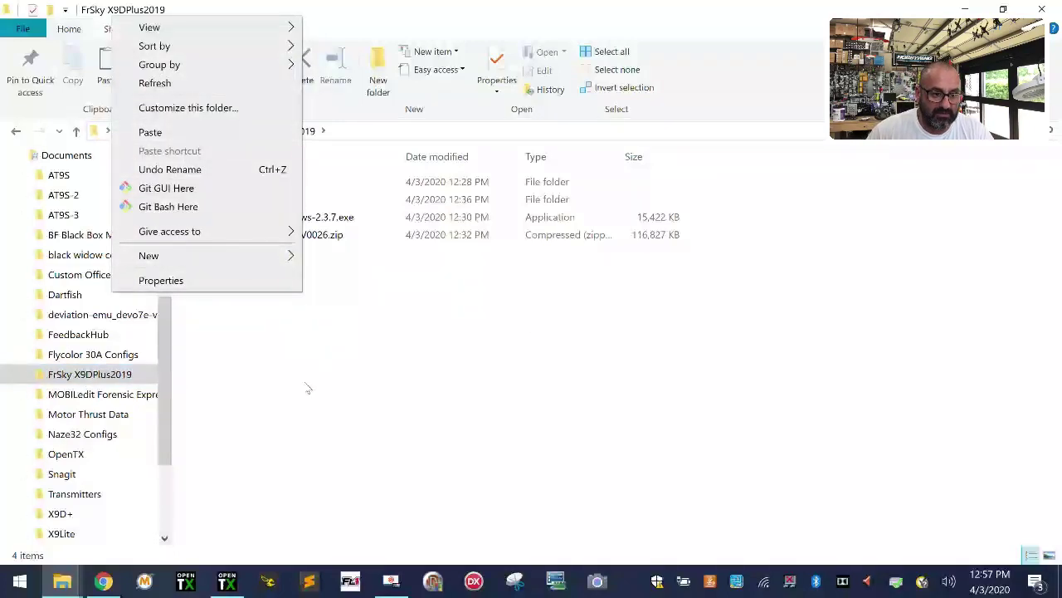
click(239, 133)
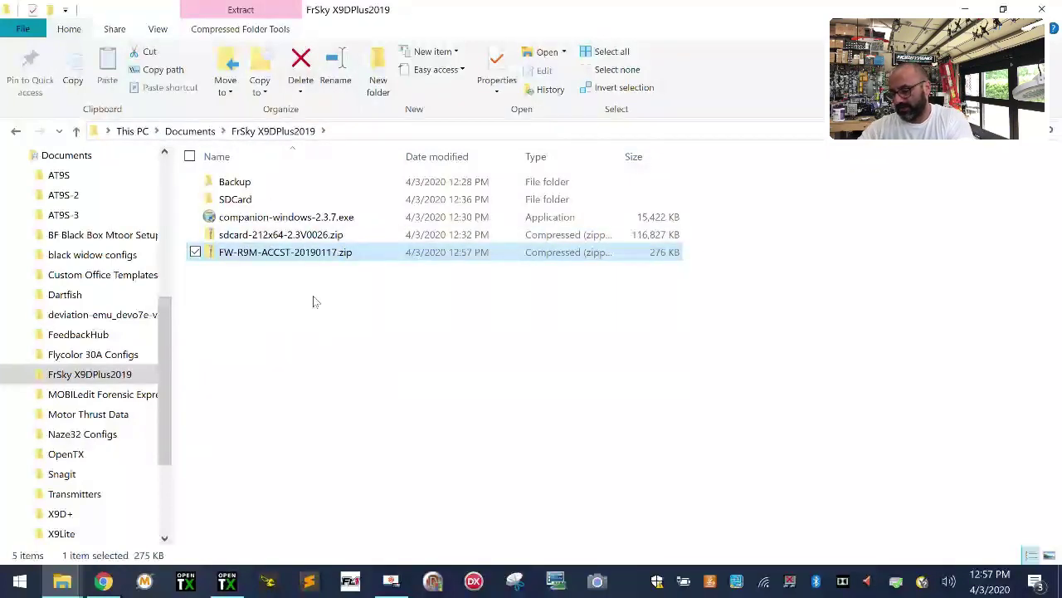
- Extract FW-R9M-ACCST-20190117.zip into a FW-R9M-ACCST-20190117 folder inside FrSky X9DPlus2019
right_click(239, 256)
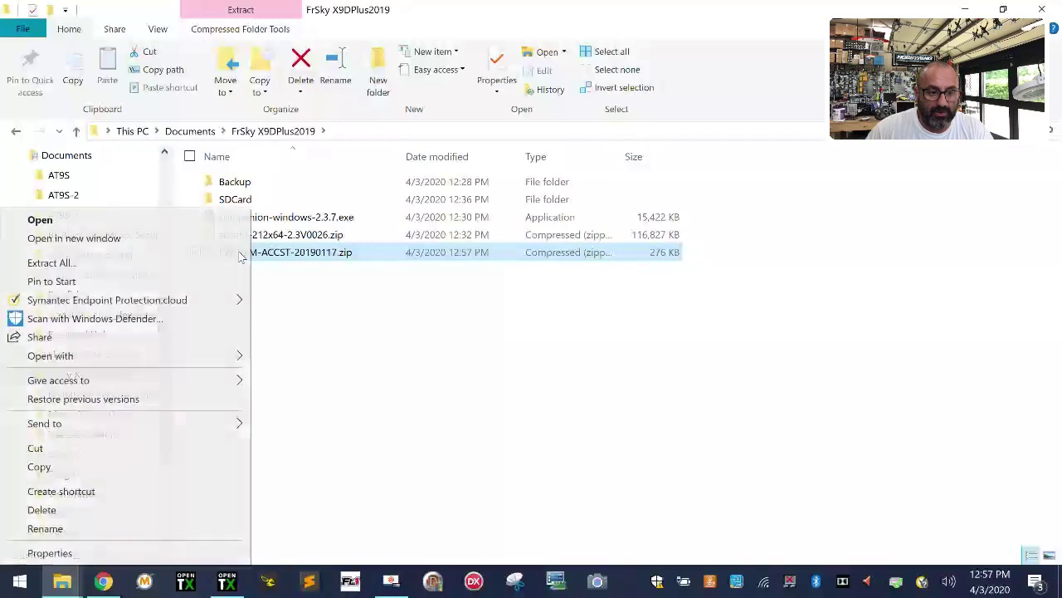
click(177, 265)
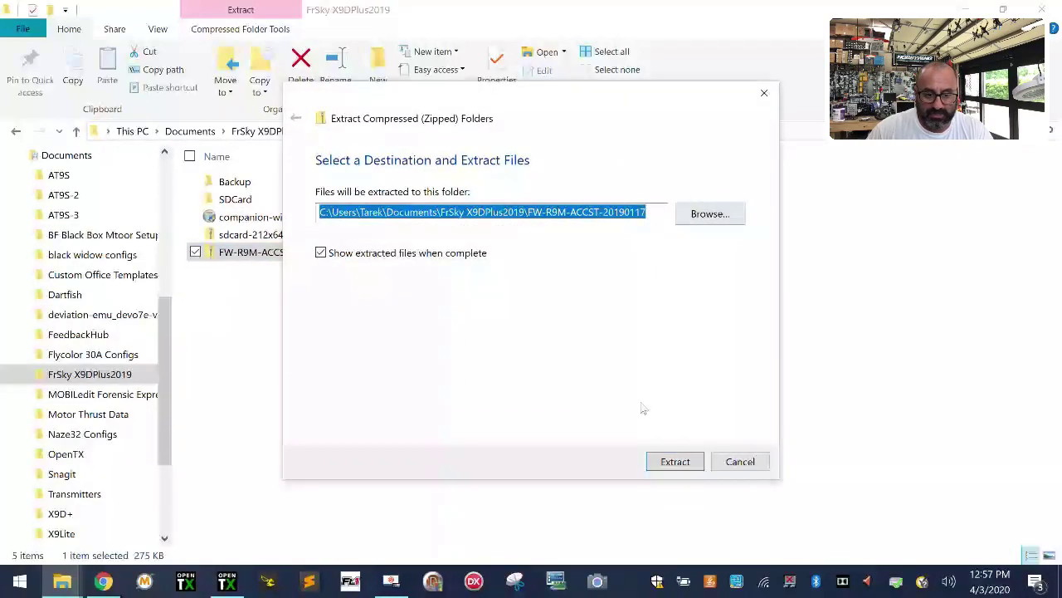
click(676, 462)
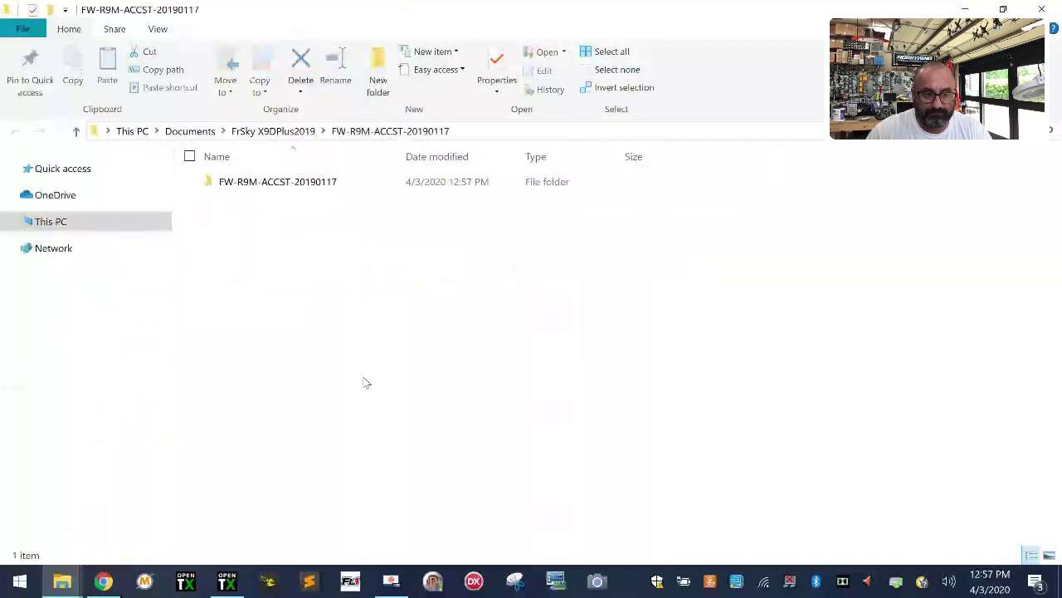
- Create a folder named FrSkyTXFW in the FIRMWARE folder of the local SDCard directory under FrSky X9DPlus2019
click(273, 131)
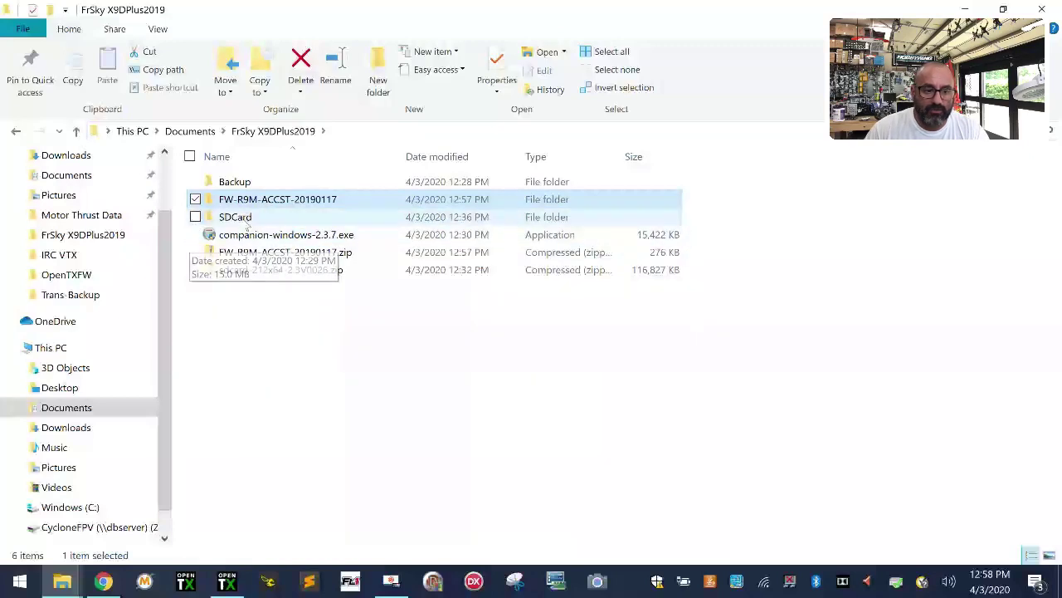
double_click(246, 220)
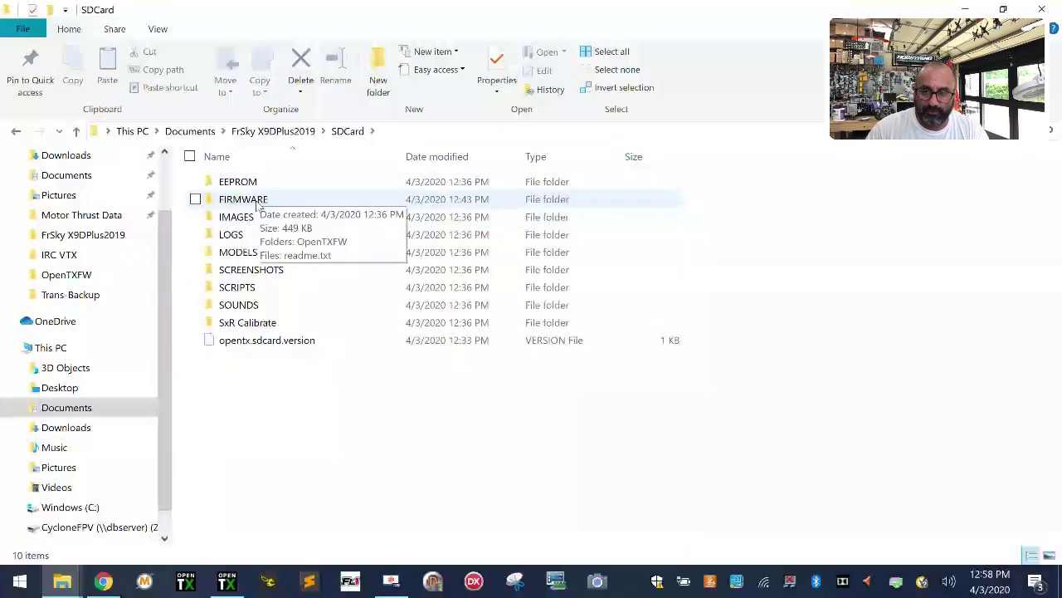
double_click(254, 200)
right_click(272, 283)
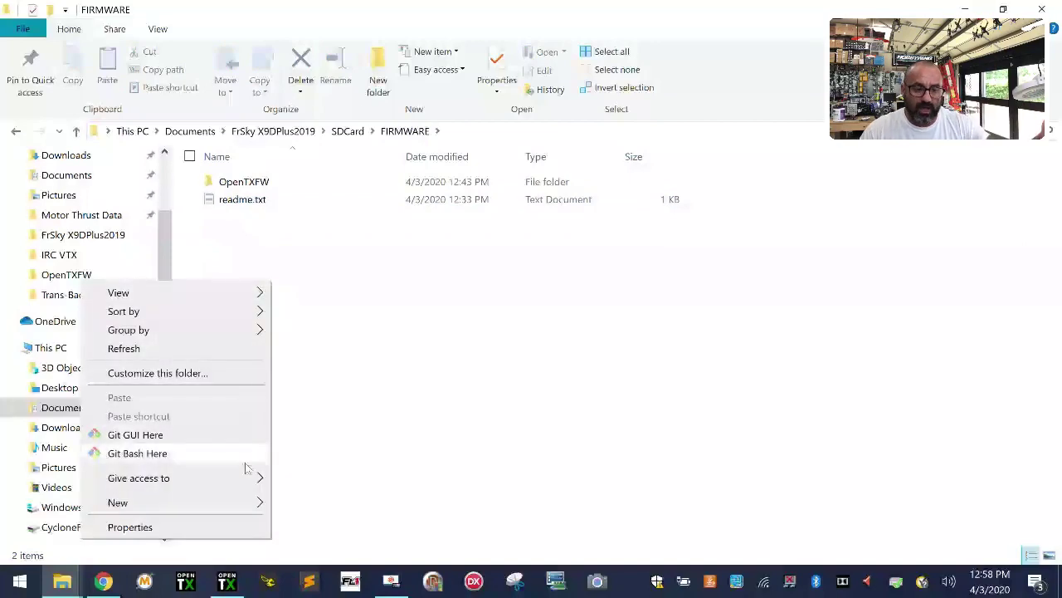
mouse_move(237, 507)
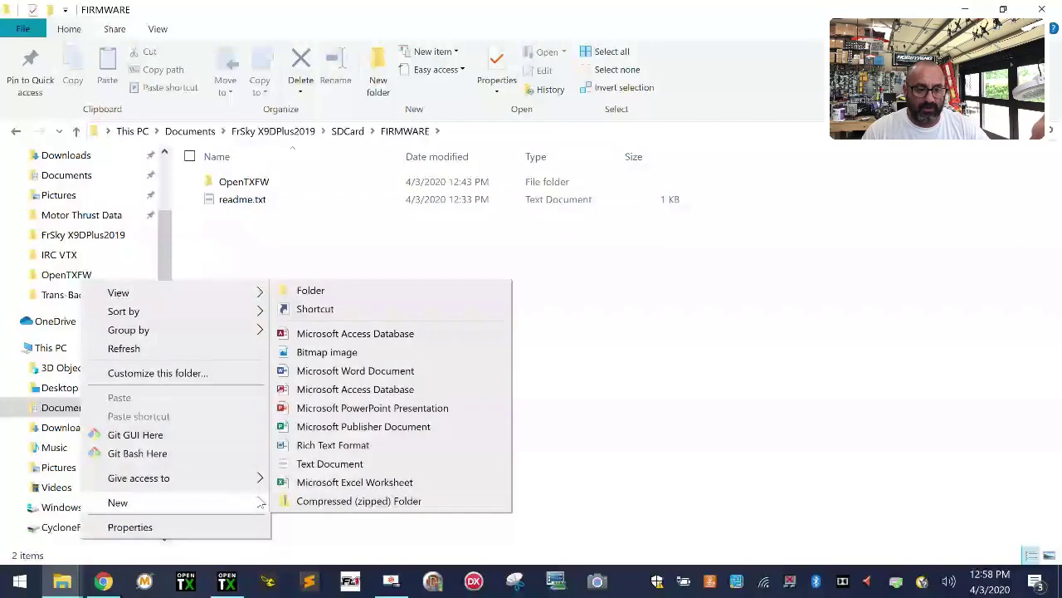
click(366, 290)
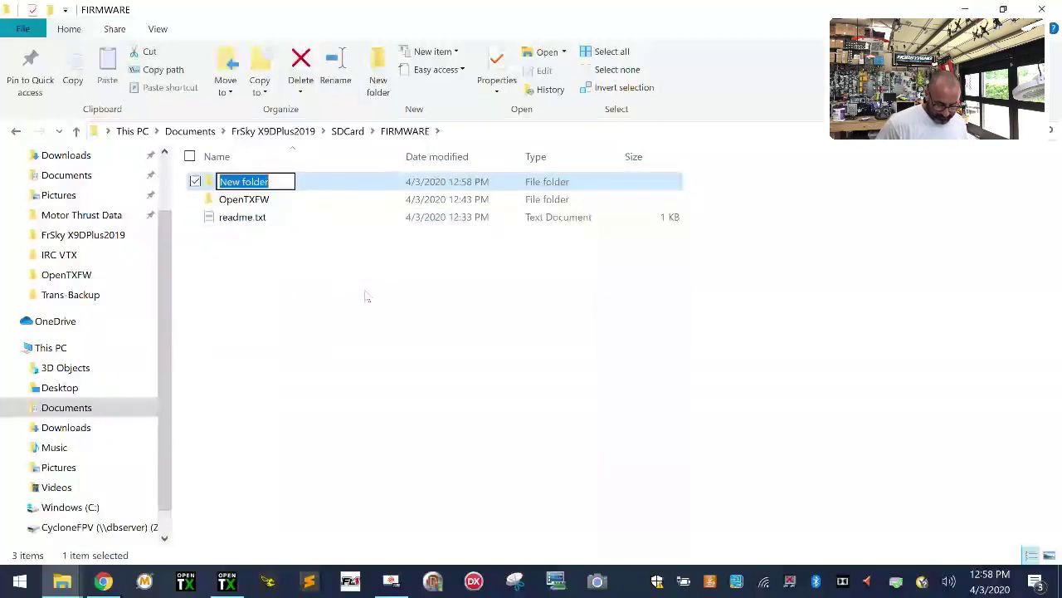
text(frsky)
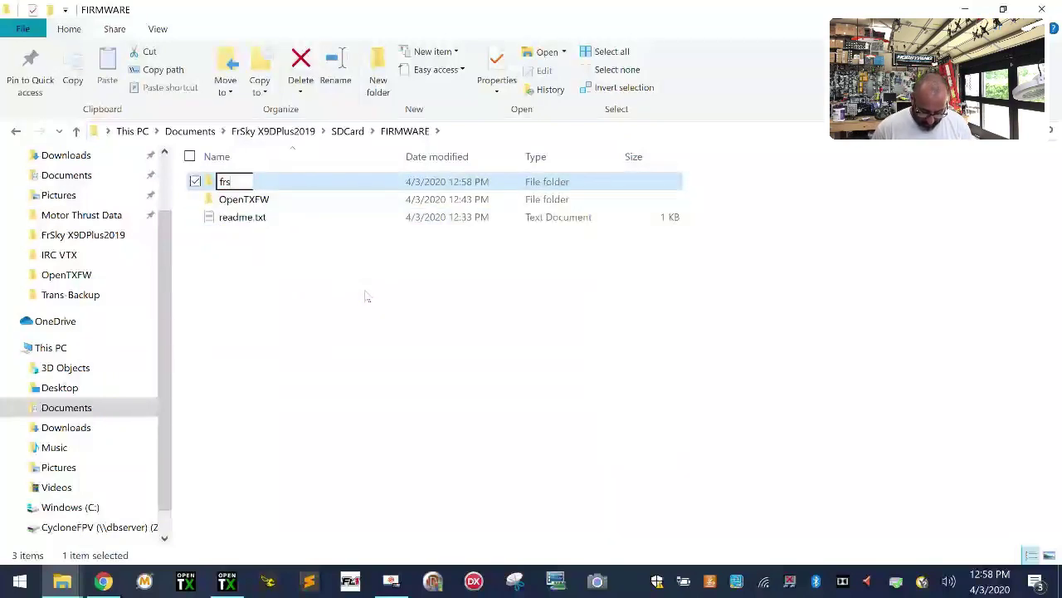
key(BackSpace)
key(BackSpace)
key(BackSpace)
key(BackSpace)
key(BackSpace)
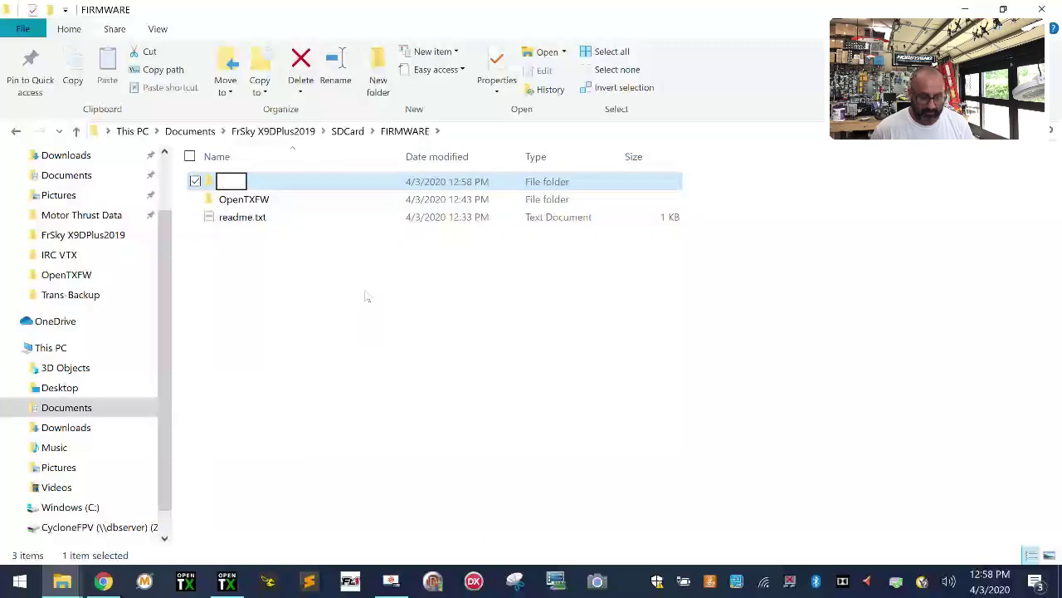
text(FrSky)
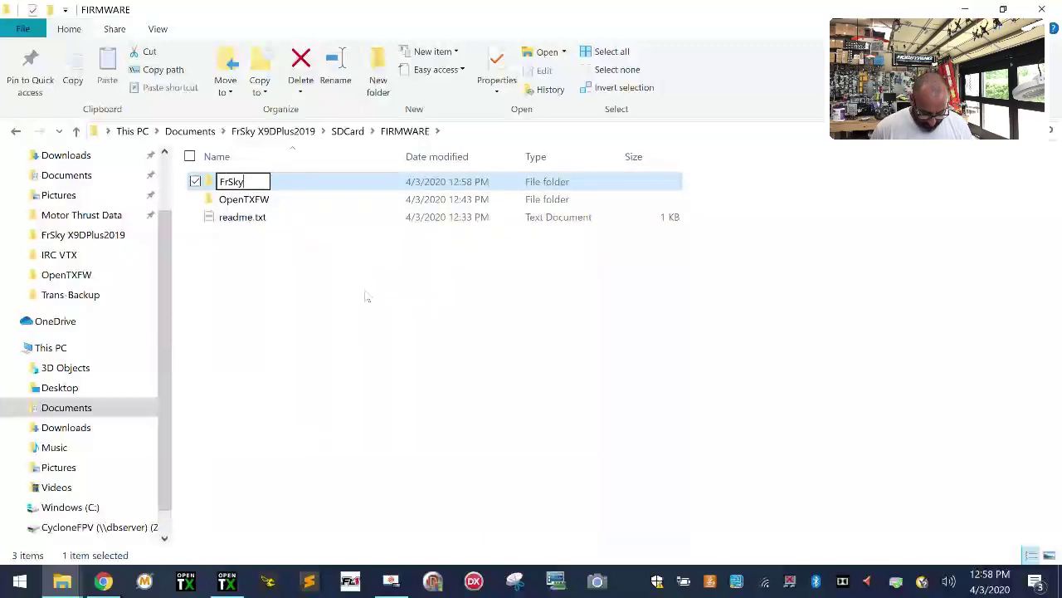
text(TX)
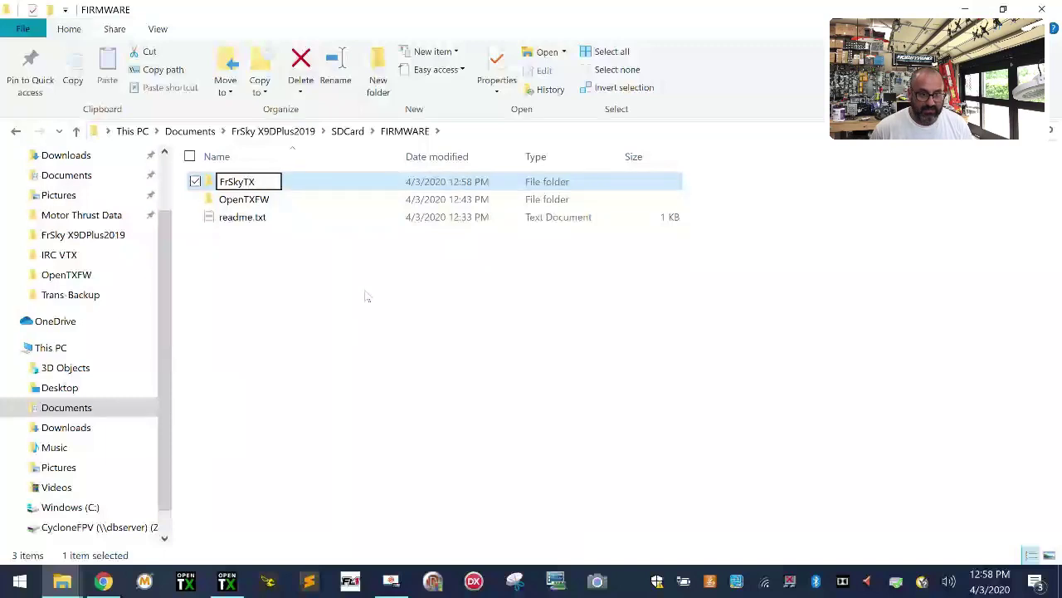
text(FW)
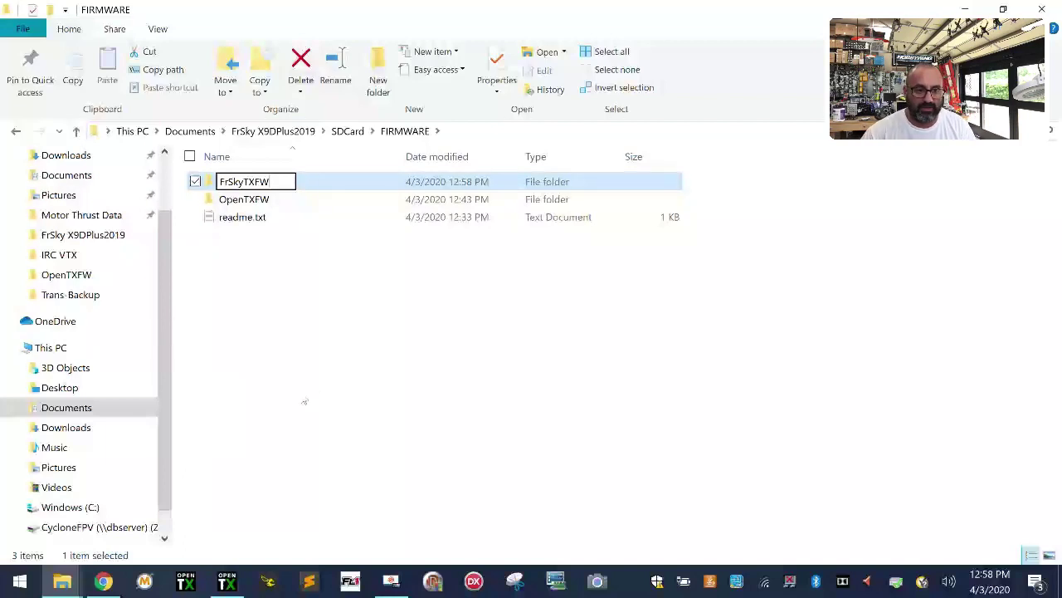
click(282, 249)
- Create a subfolder named R9M inside the FrSkyTXFW folder
double_click(249, 181)
right_click(268, 202)
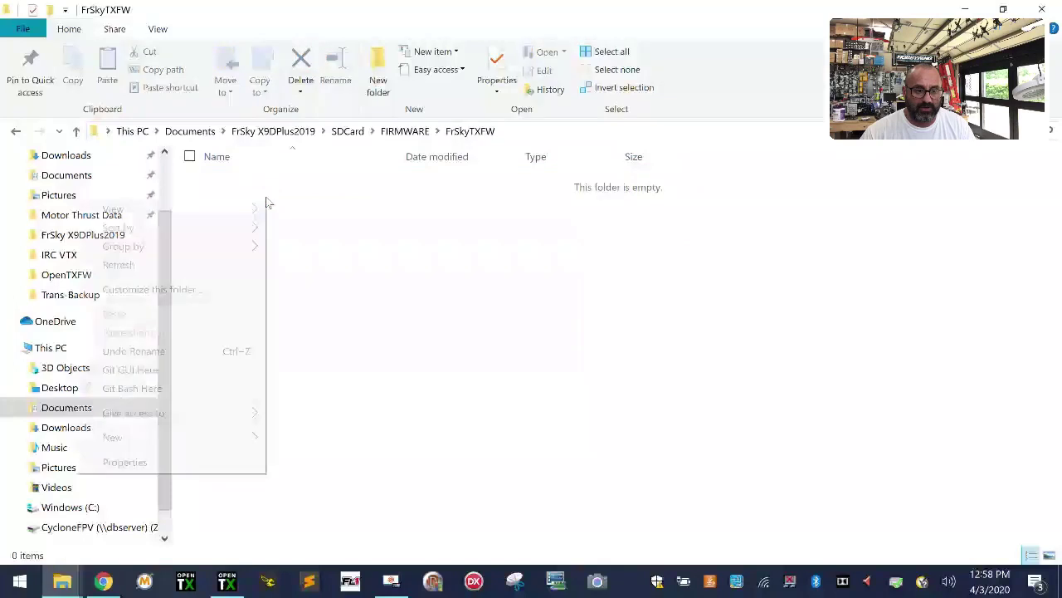
mouse_move(207, 437)
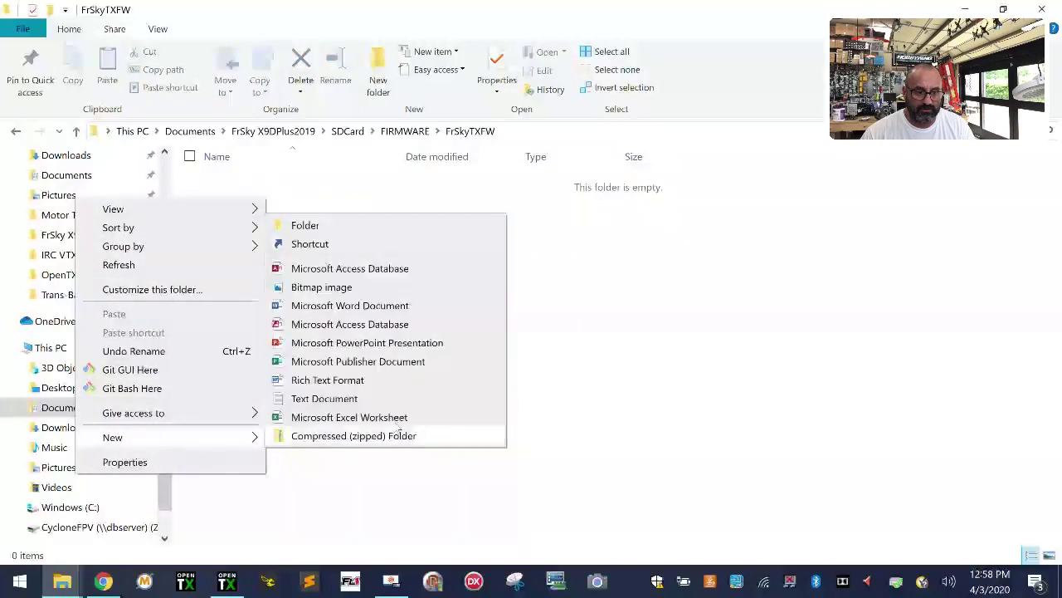
click(390, 232)
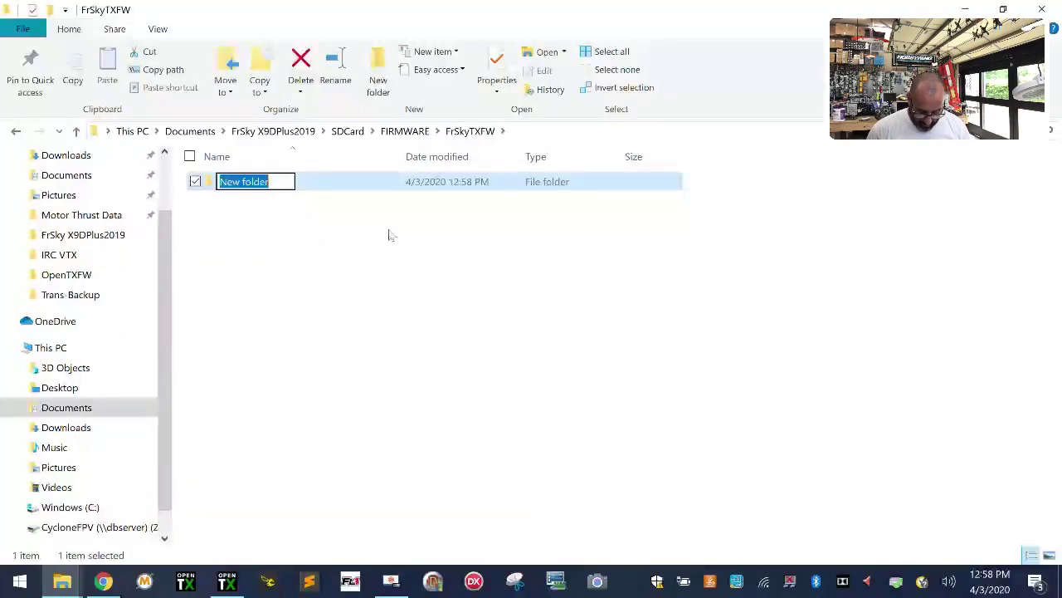
text(R9M)
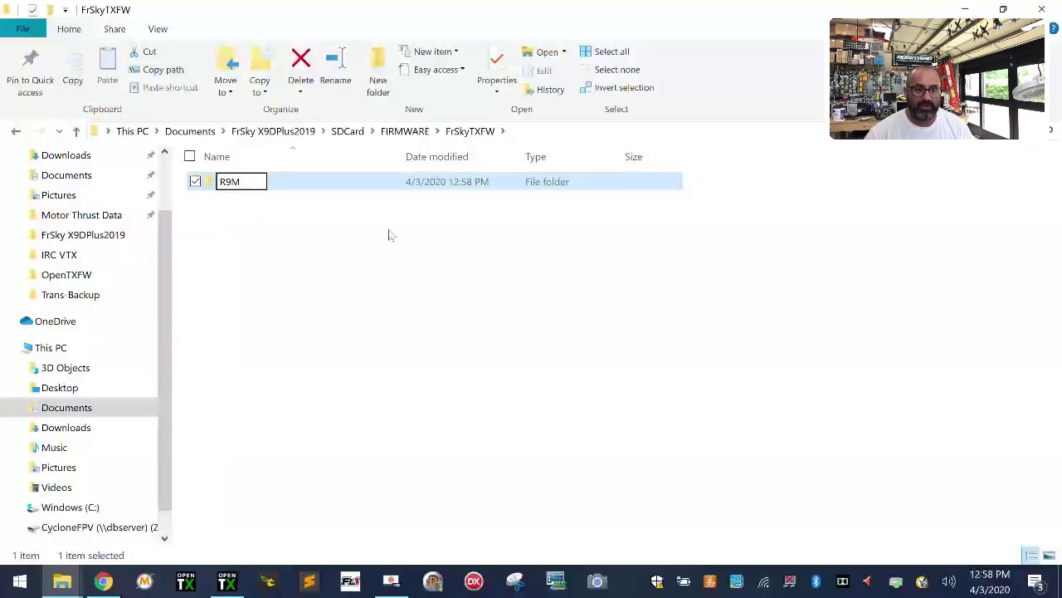
key(Return)
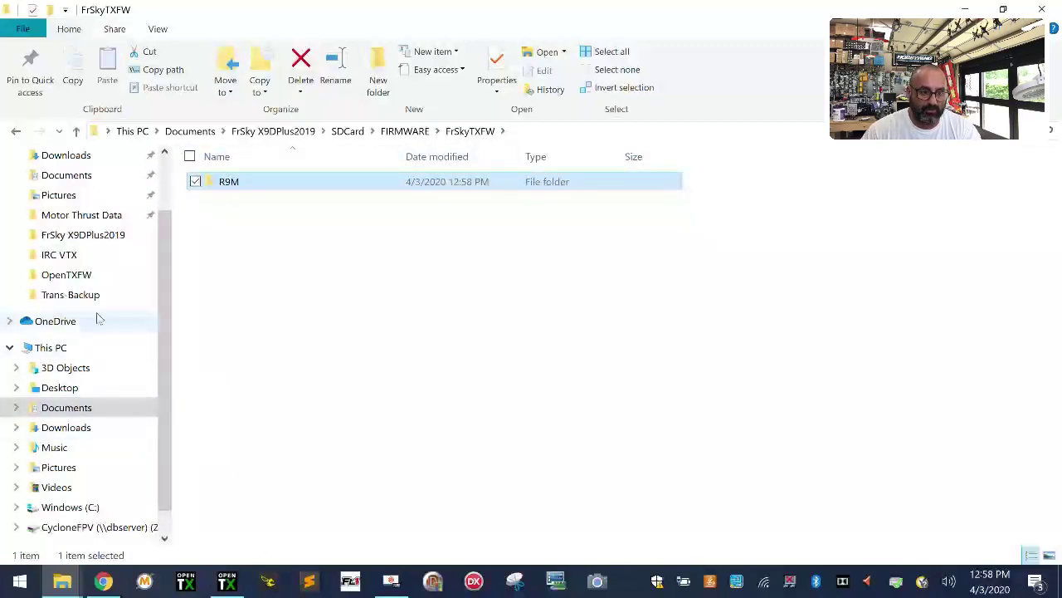
- Delete the R9M_LBT folder from the extracted FW-R9M-ACCST-20190117 firmware in the FrSky X9DPlus2019 folder
click(274, 131)
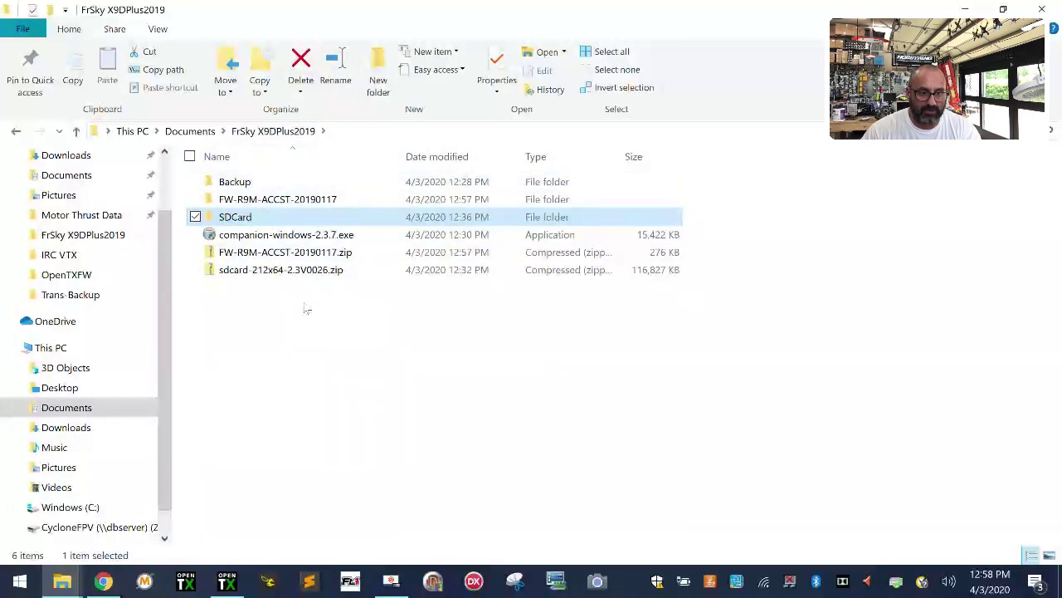
click(268, 205)
double_click(268, 205)
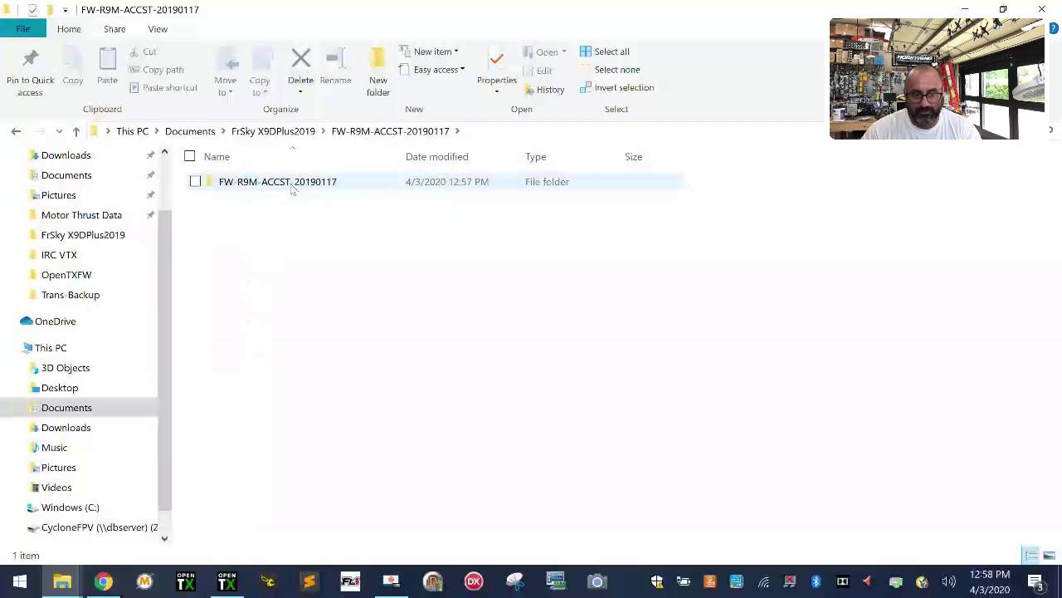
double_click(291, 182)
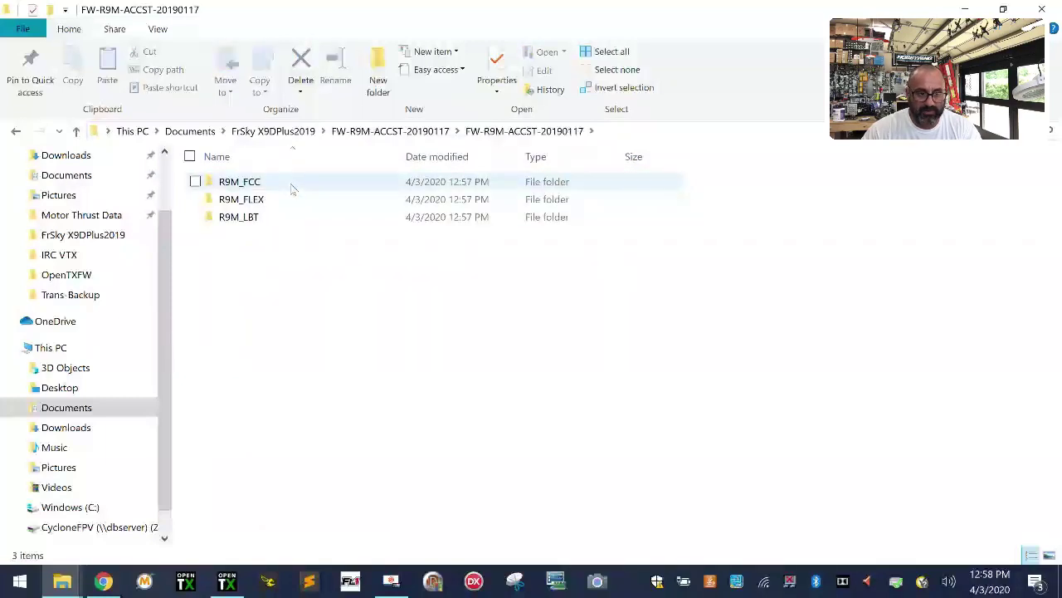
click(241, 219)
right_click(241, 219)
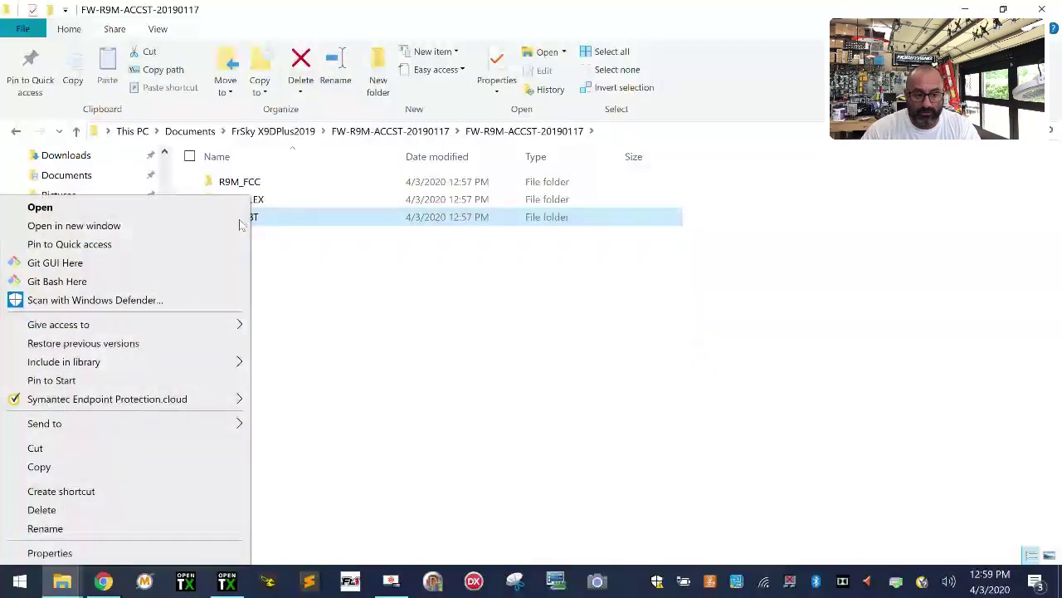
click(132, 507)
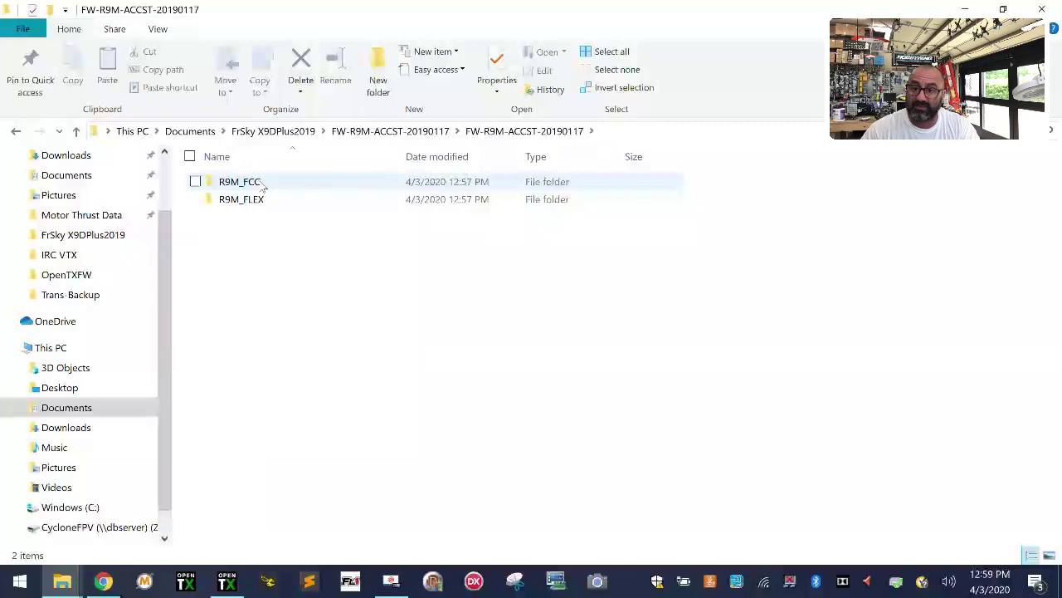
- Move the R9M_FCC and R9M_FLEX folders into the R9M folder under SDCard, FIRMWARE, FrSkyTXFW
drag(301, 265, 195, 184)
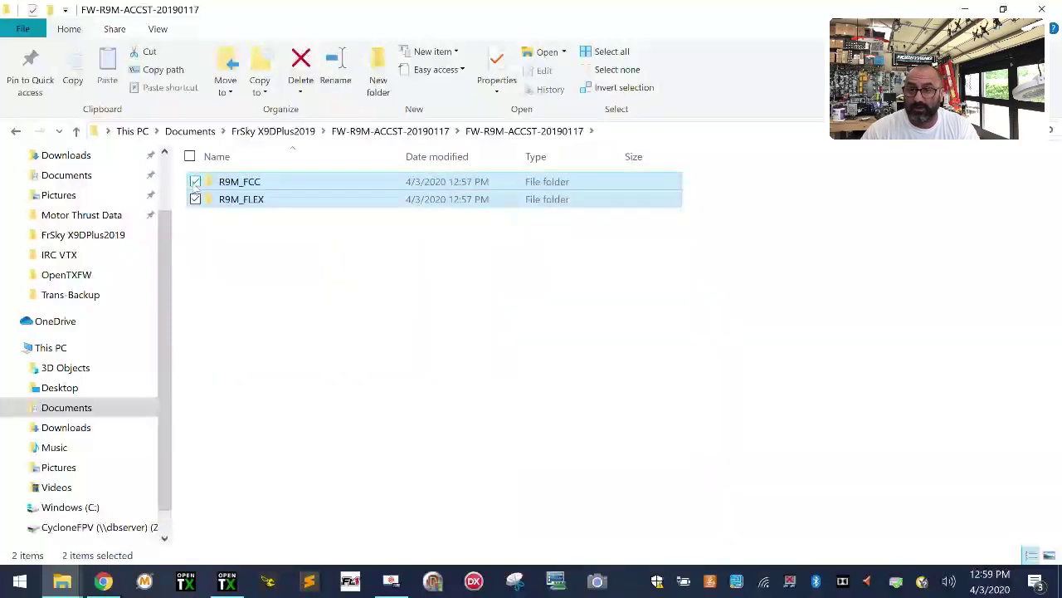
right_click(258, 184)
click(50, 378)
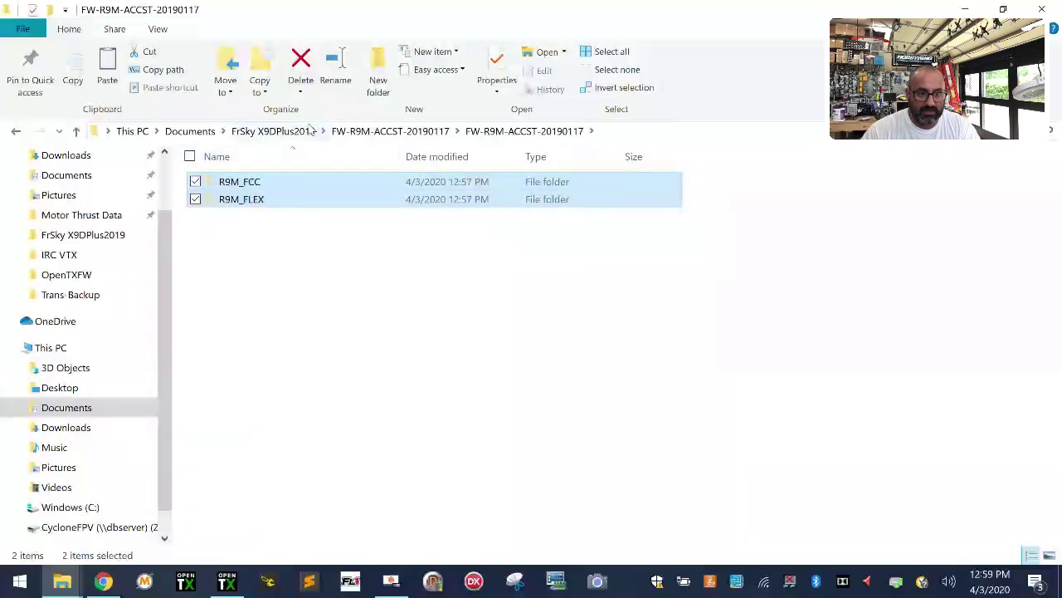
click(282, 131)
double_click(238, 217)
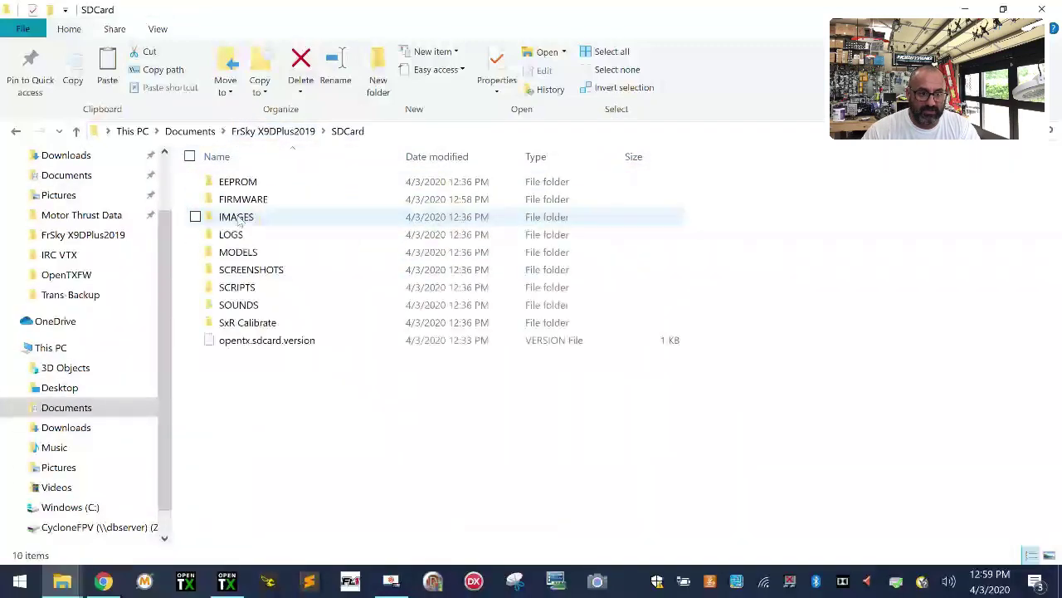
double_click(241, 200)
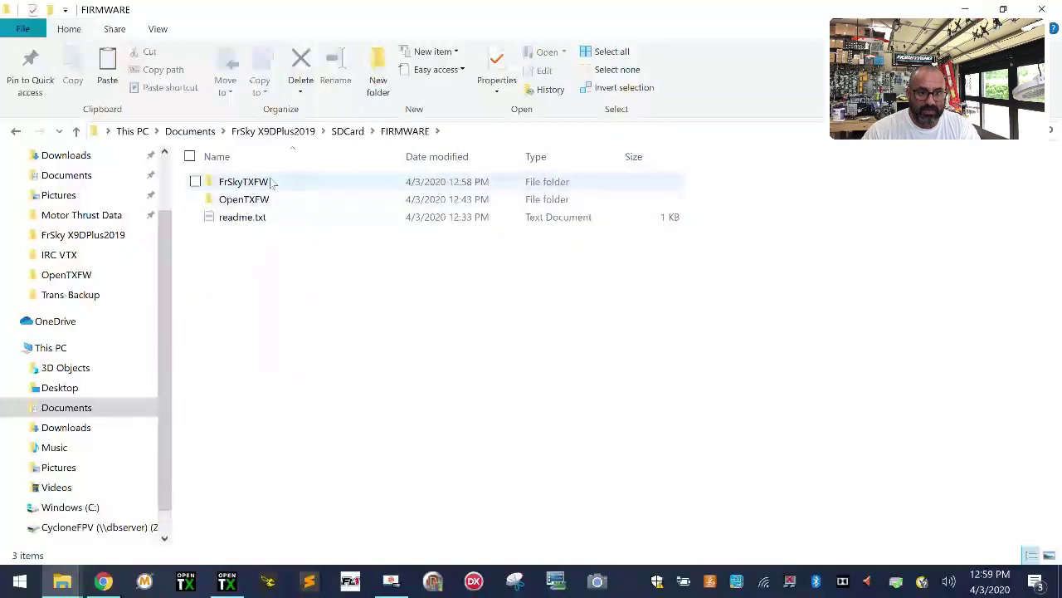
double_click(240, 182)
double_click(229, 182)
right_click(287, 227)
click(150, 345)
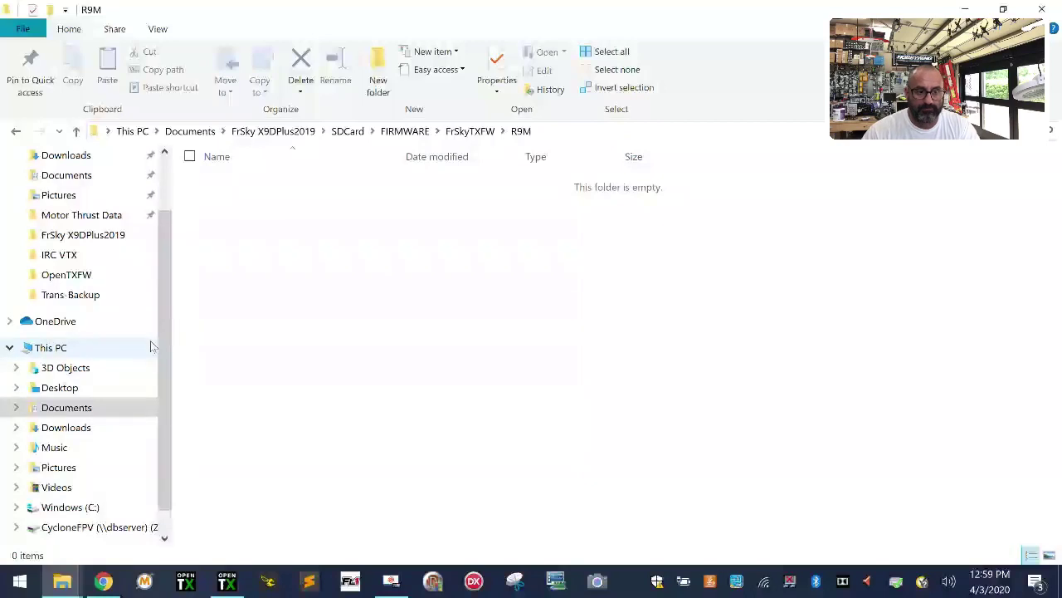
click(418, 329)
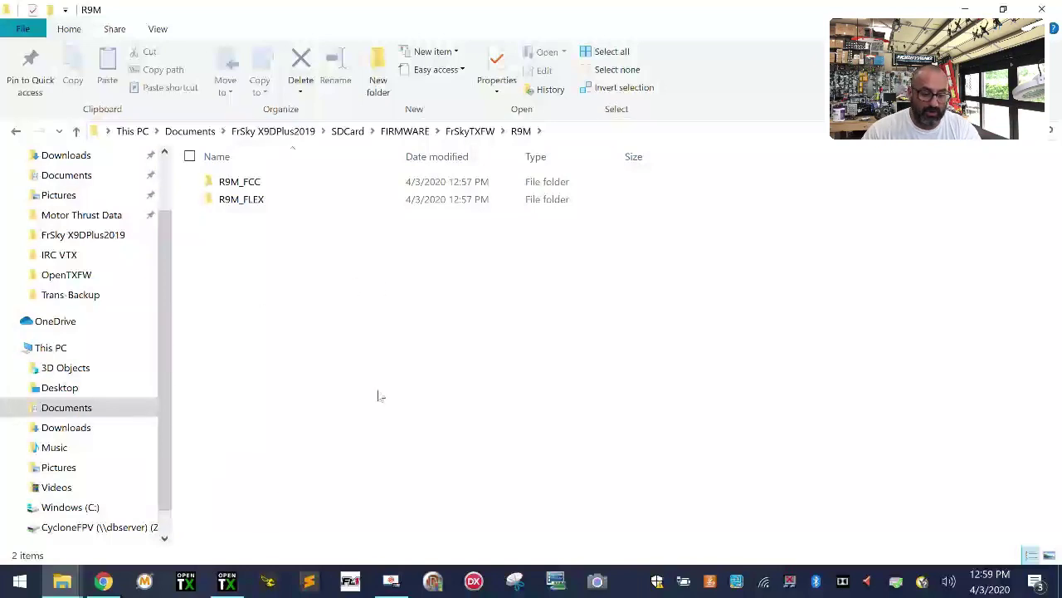
- Switch to Chrome and open the R9MM downloads page from the FrSky Receivers list on the CycloneFPV tutorial page
click(103, 581)
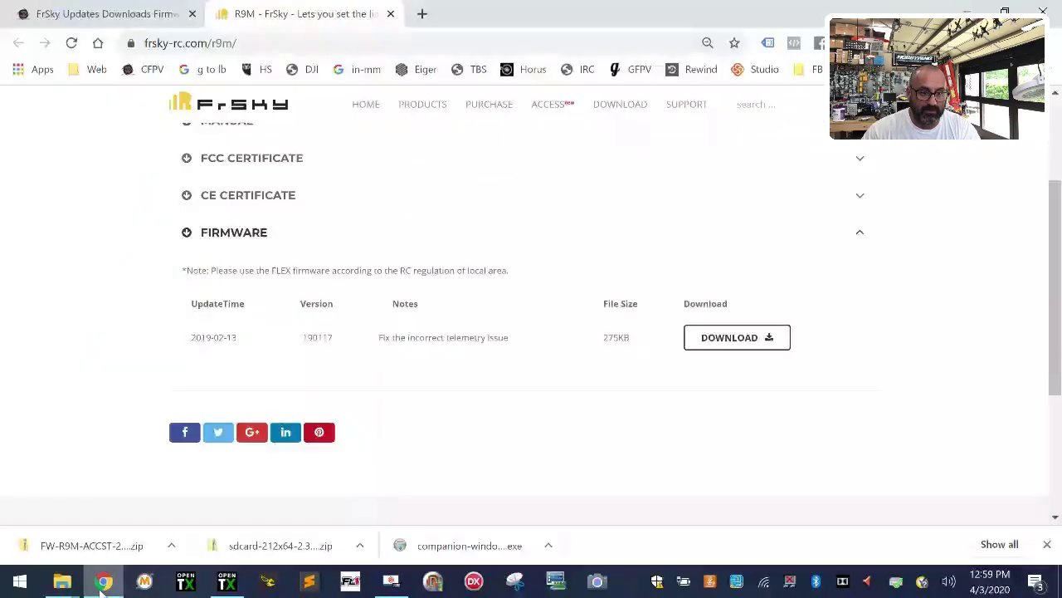
click(112, 15)
scroll(457, 331, up, 10)
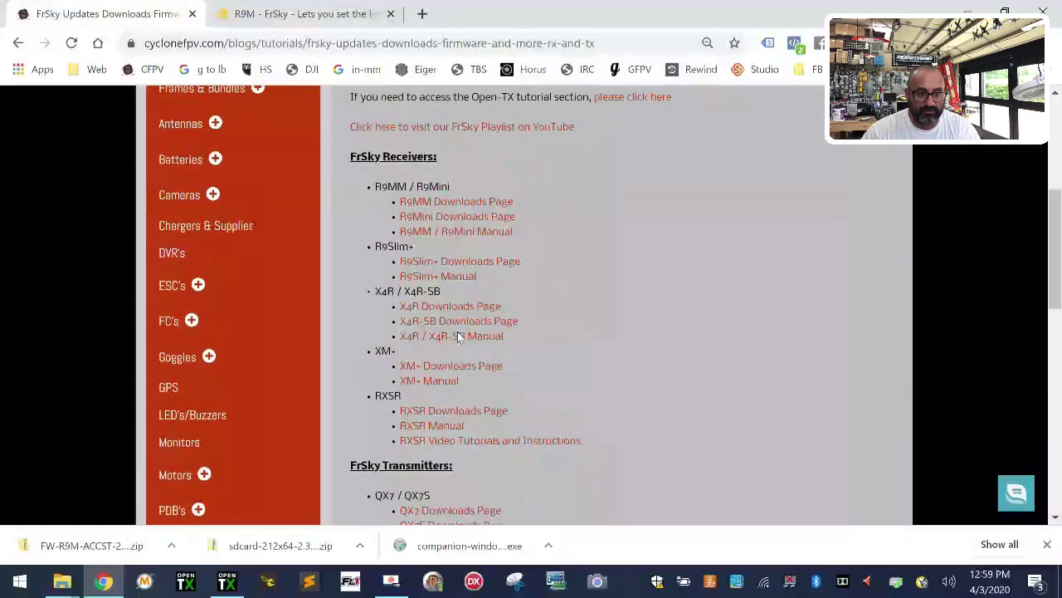
click(480, 206)
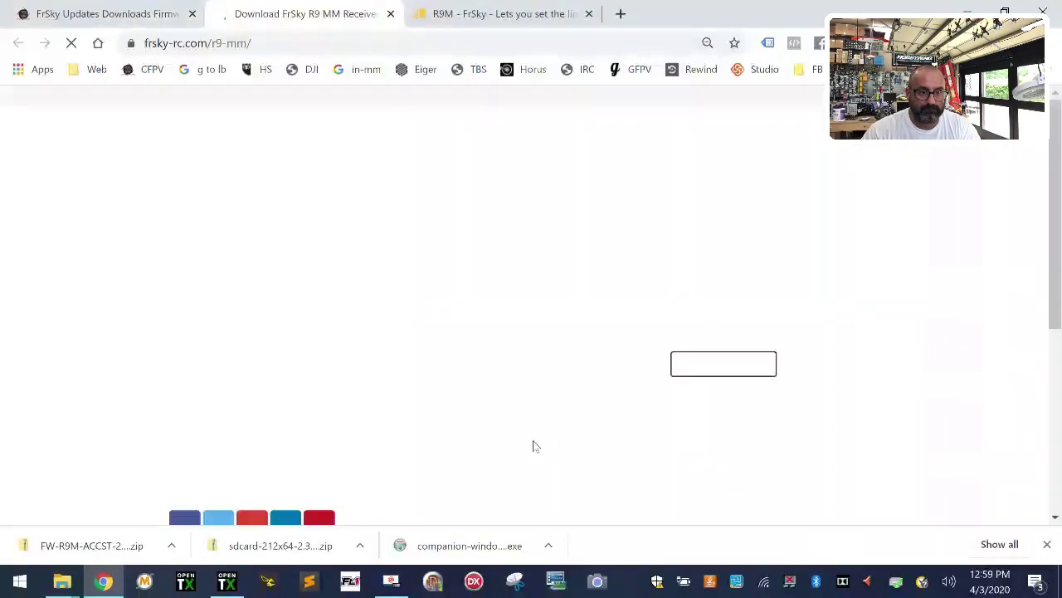
- Download the R9 MM ACCST firmware version 190201 from the FrSky page
scroll(535, 446, down, 3)
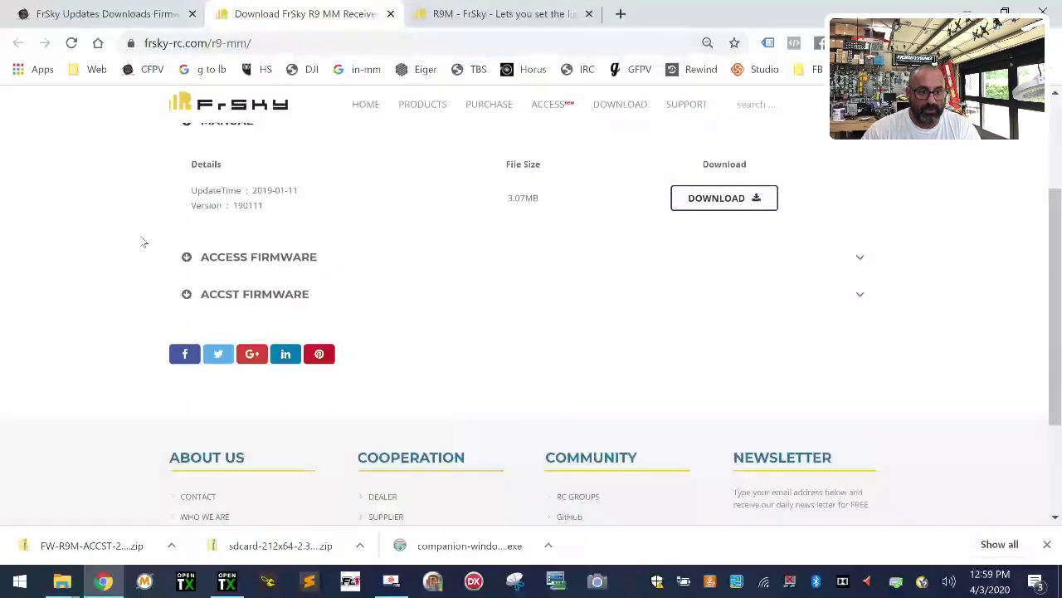
click(187, 298)
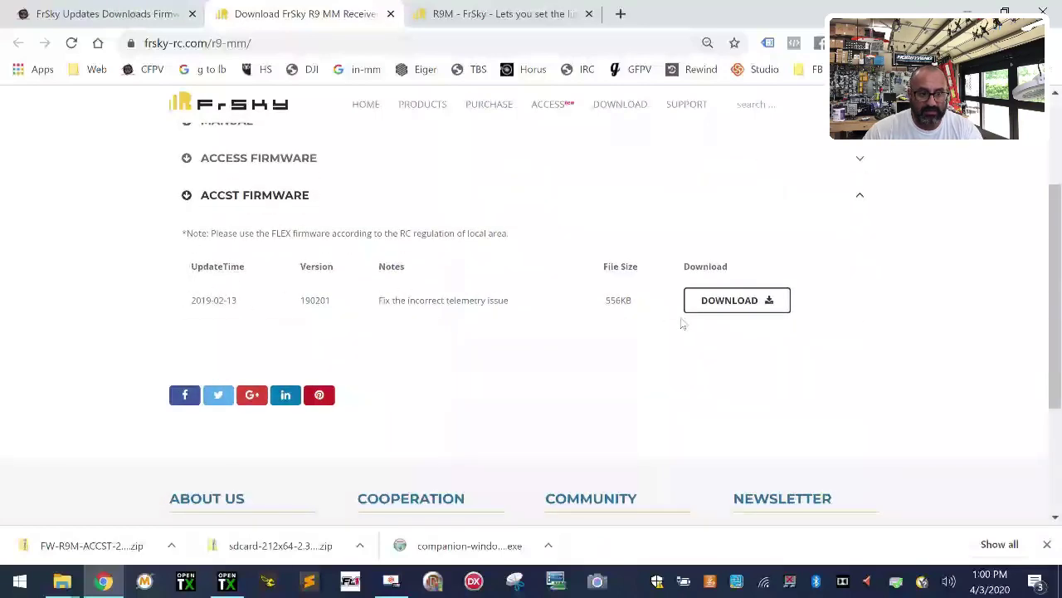
click(736, 300)
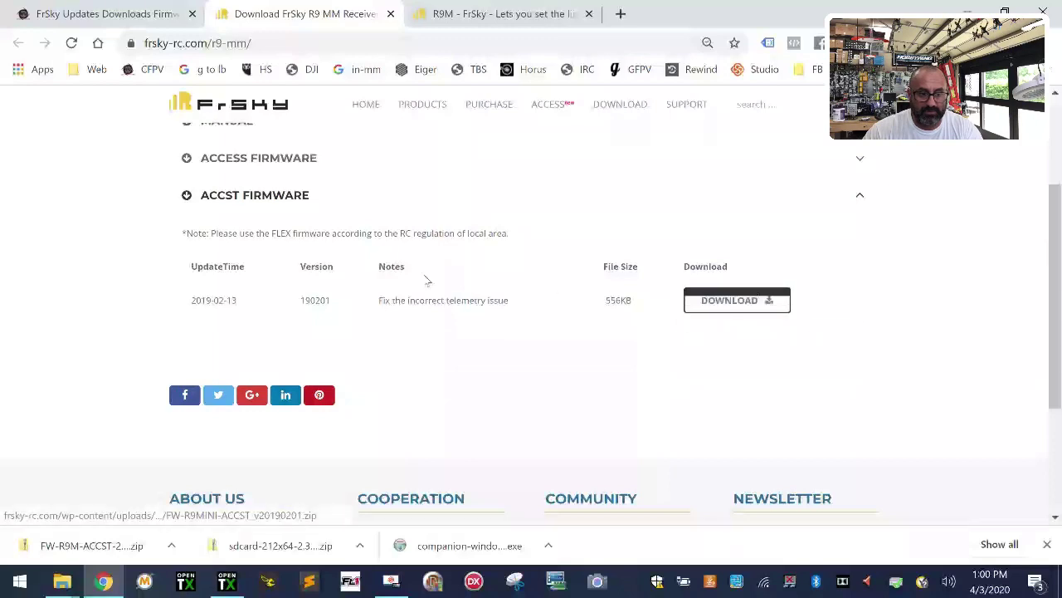
scroll(271, 300, up, 2)
scroll(270, 299, down, 2)
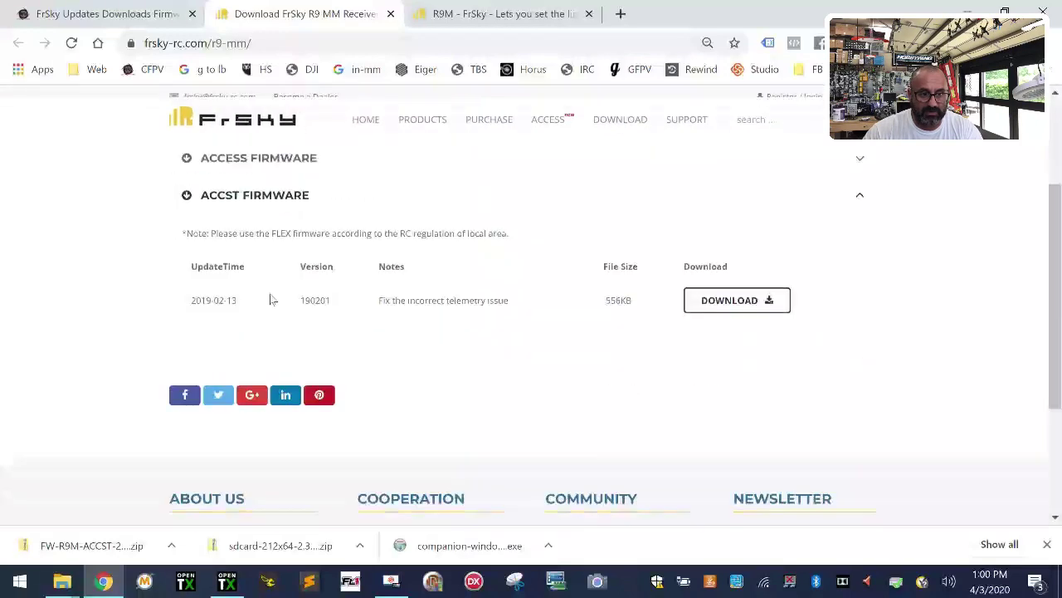
click(718, 304)
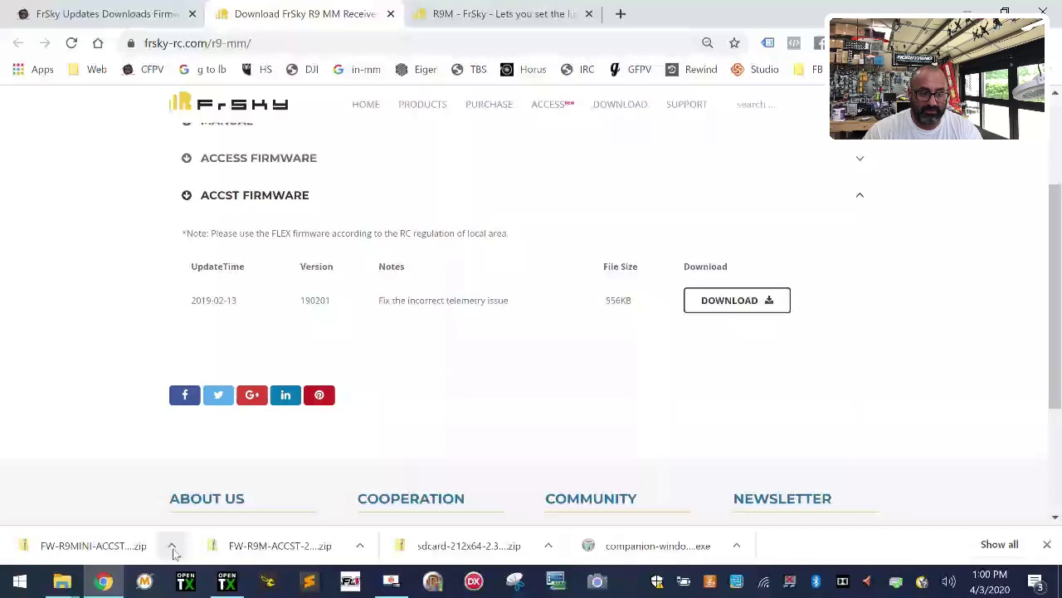
scroll(185, 355, up, 2)
scroll(185, 357, down, 2)
- Move the downloaded FW-R9MINI-ACCST_v20190201.zip from Downloads to the FrSky X9DPlus2019 folder in Documents
click(171, 546)
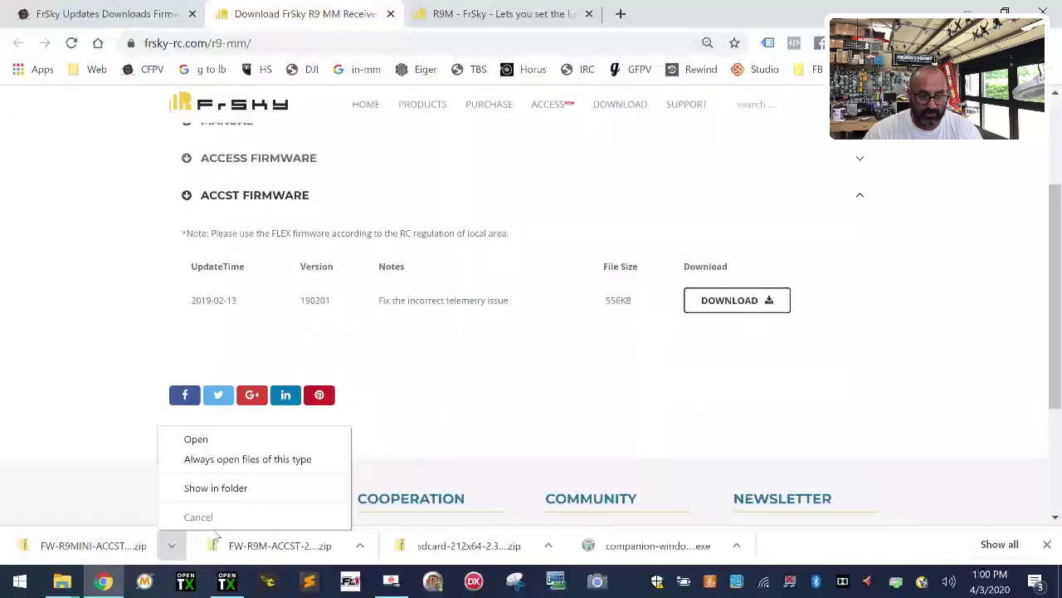
click(243, 490)
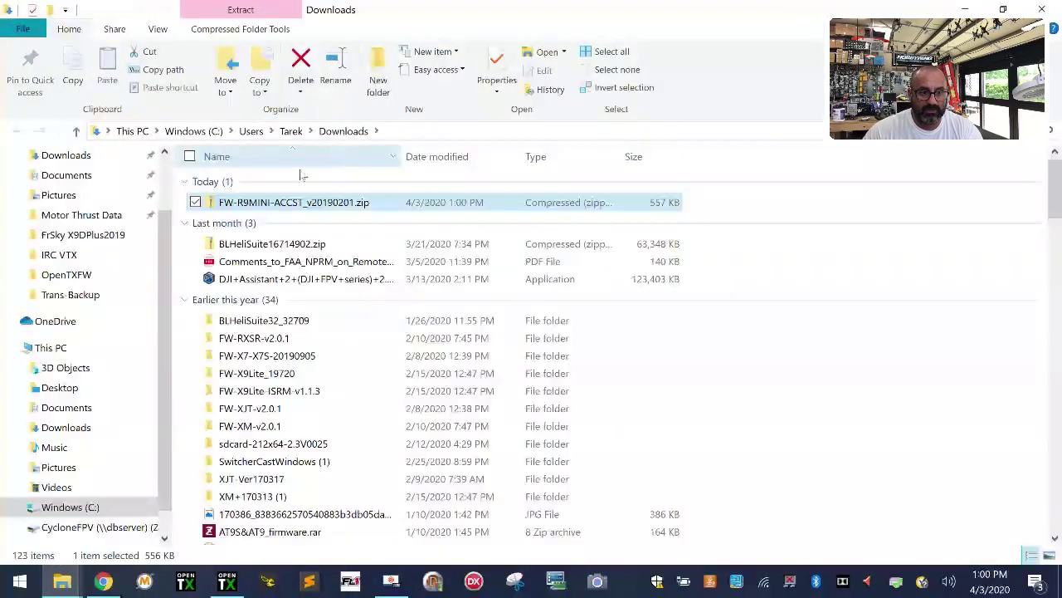
right_click(258, 192)
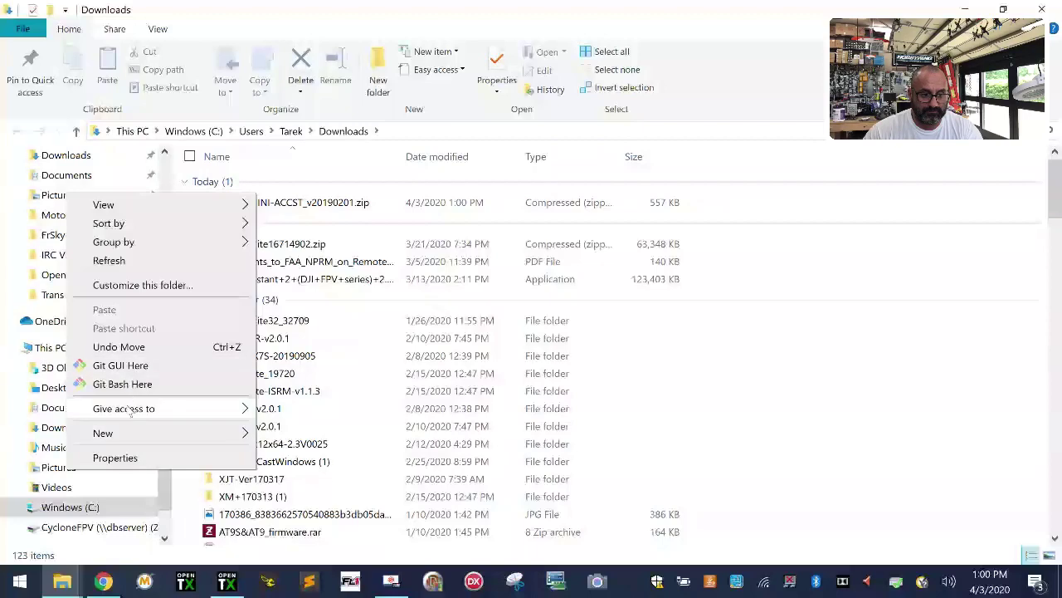
right_click(345, 206)
click(146, 443)
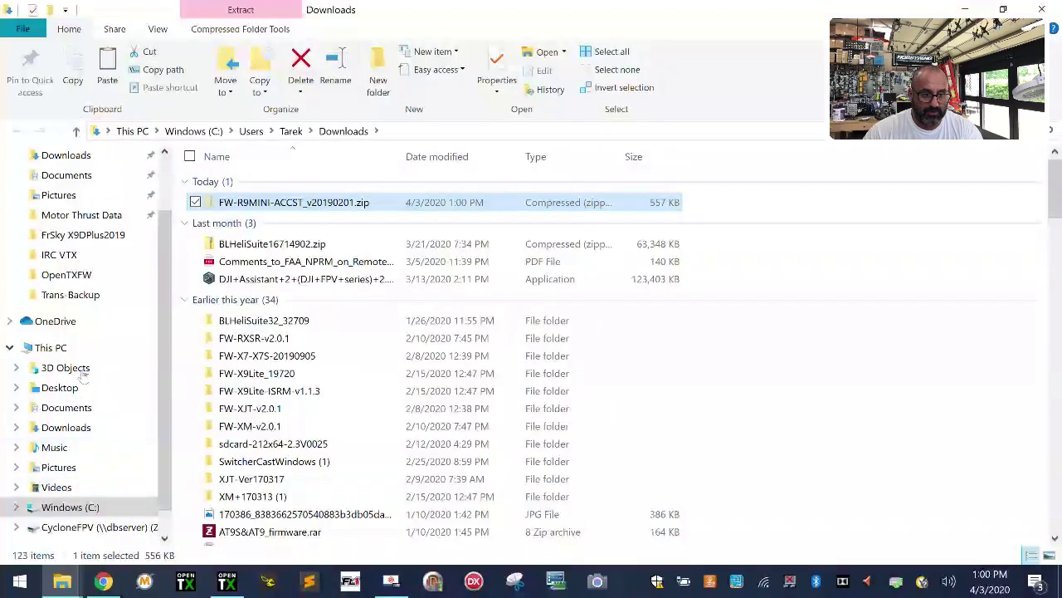
click(83, 235)
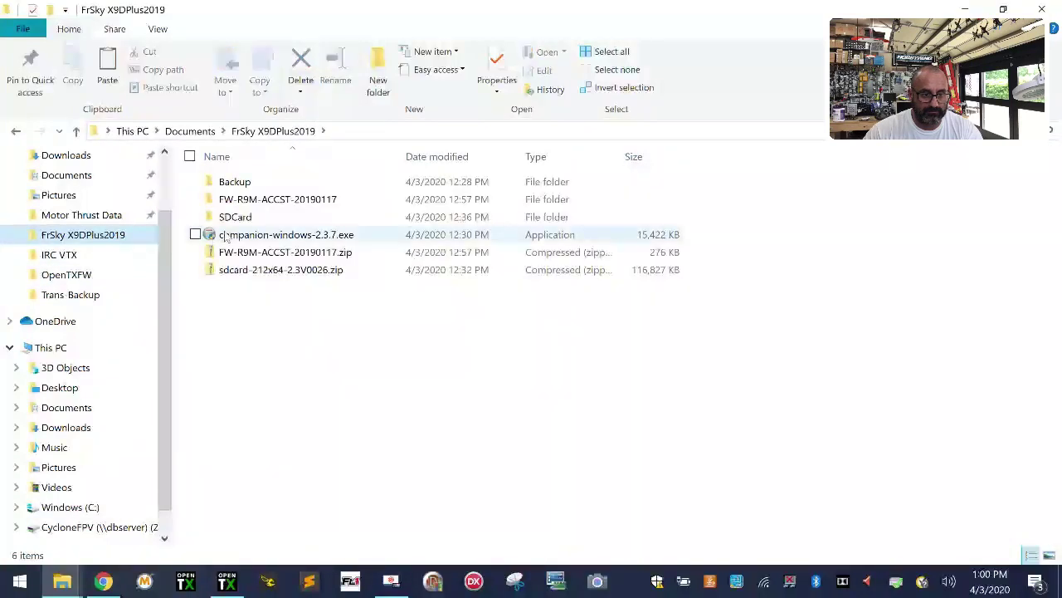
right_click(282, 348)
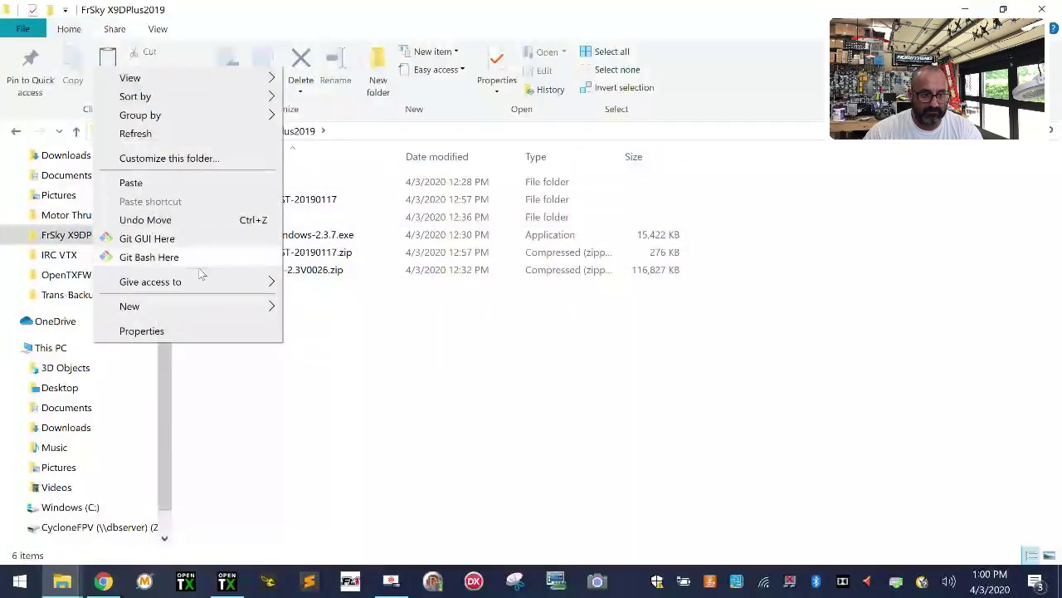
click(131, 183)
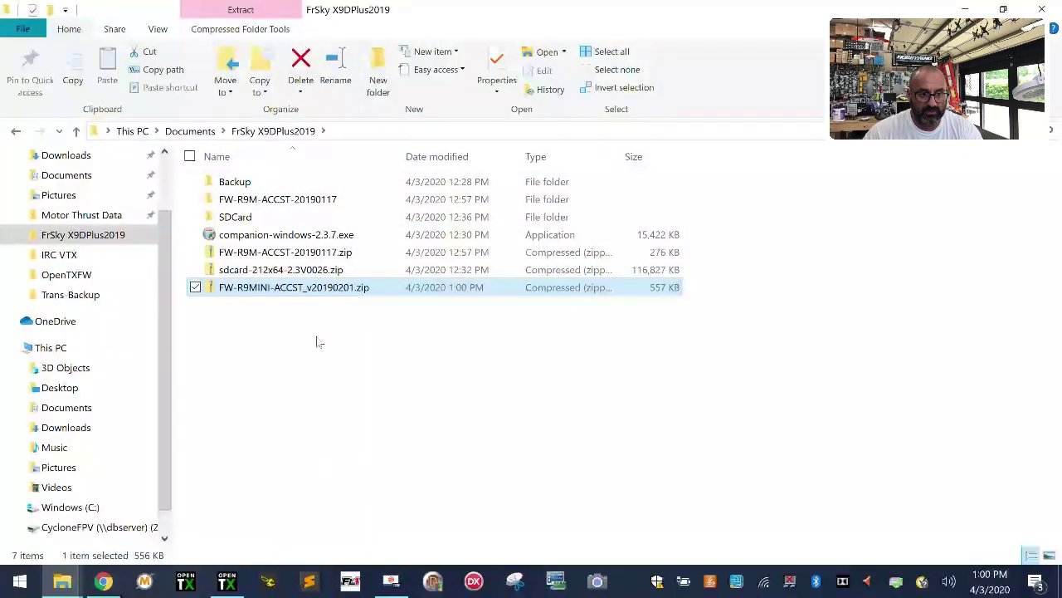
click(246, 356)
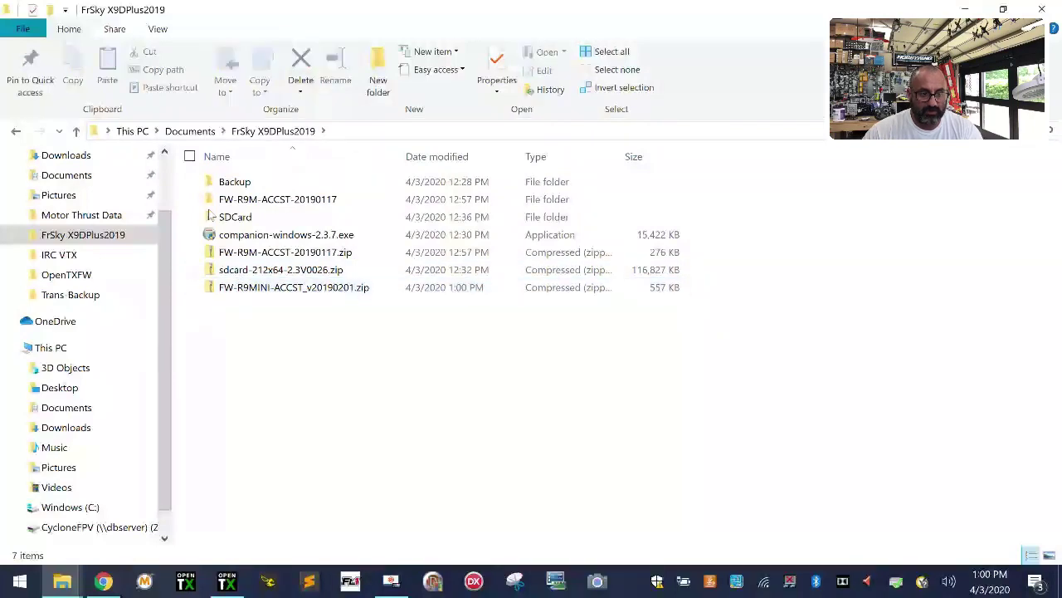
- Create a folder named FrSkyRXFW in the FIRMWARE folder of the local SDCard directory
double_click(226, 217)
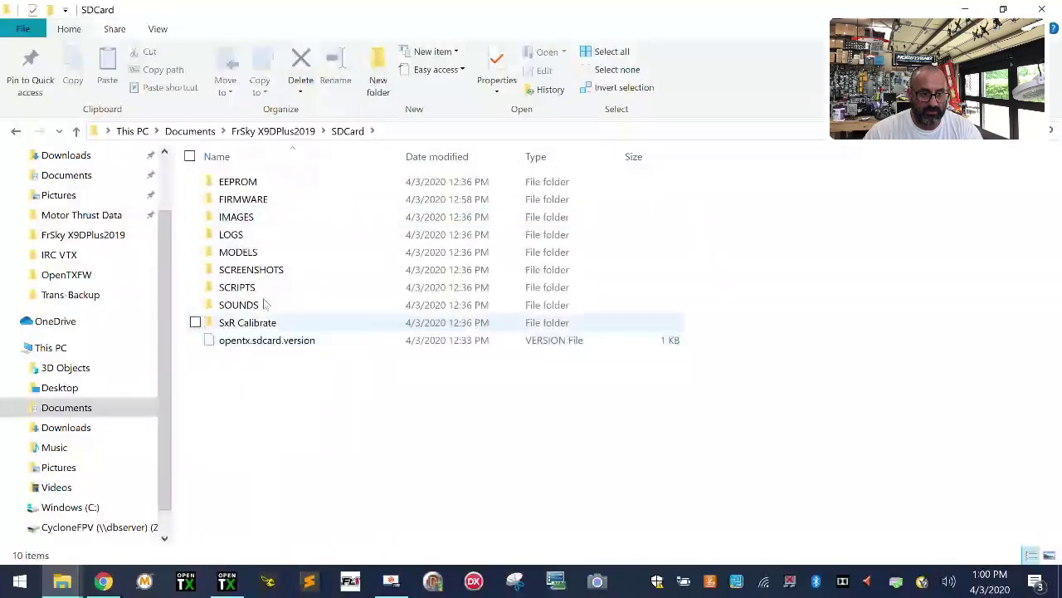
double_click(249, 199)
right_click(246, 318)
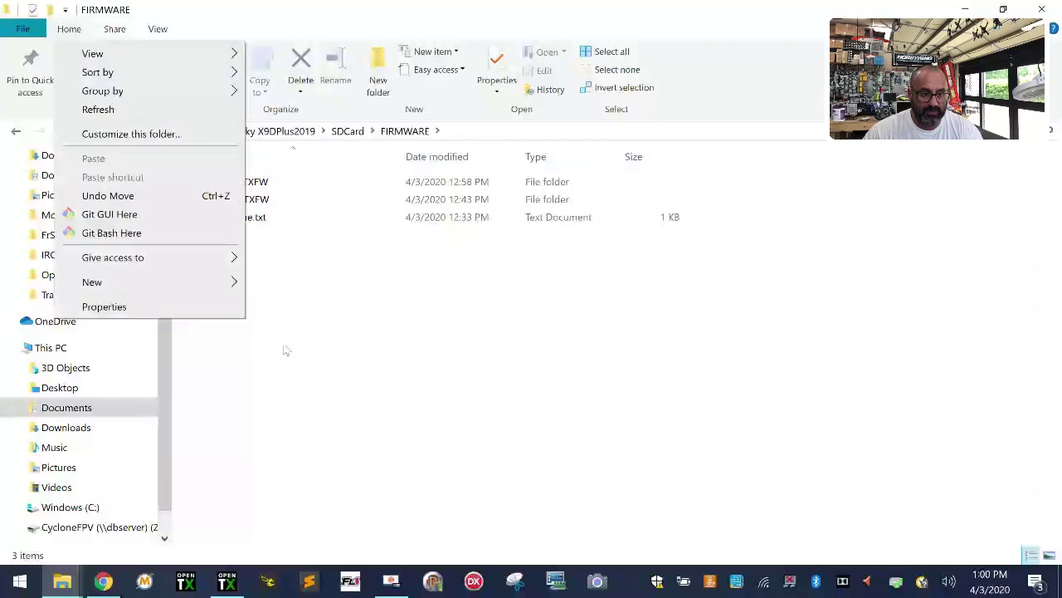
mouse_move(188, 282)
click(278, 281)
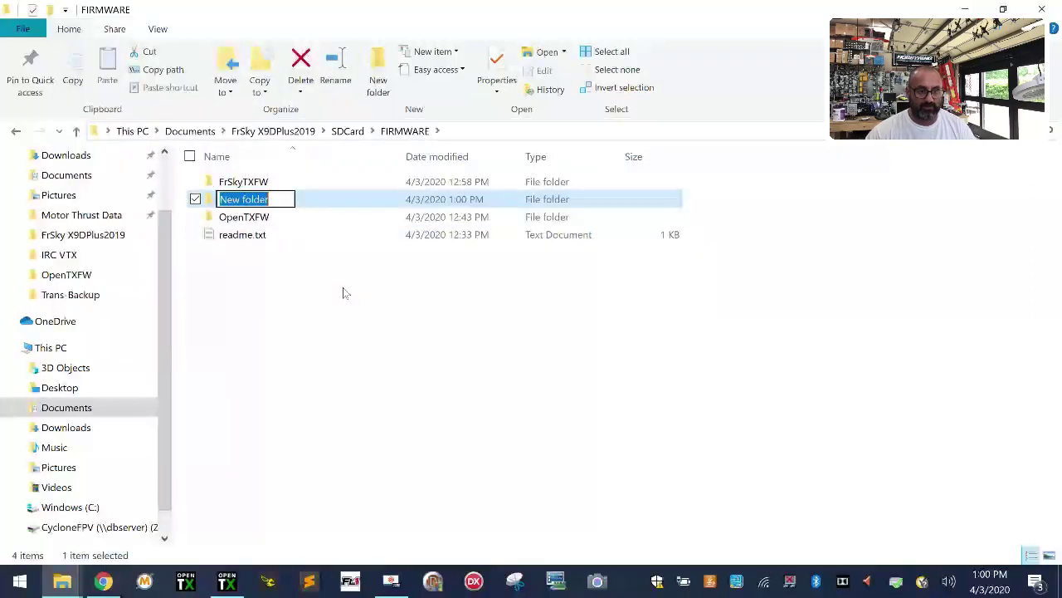
text(FrS)
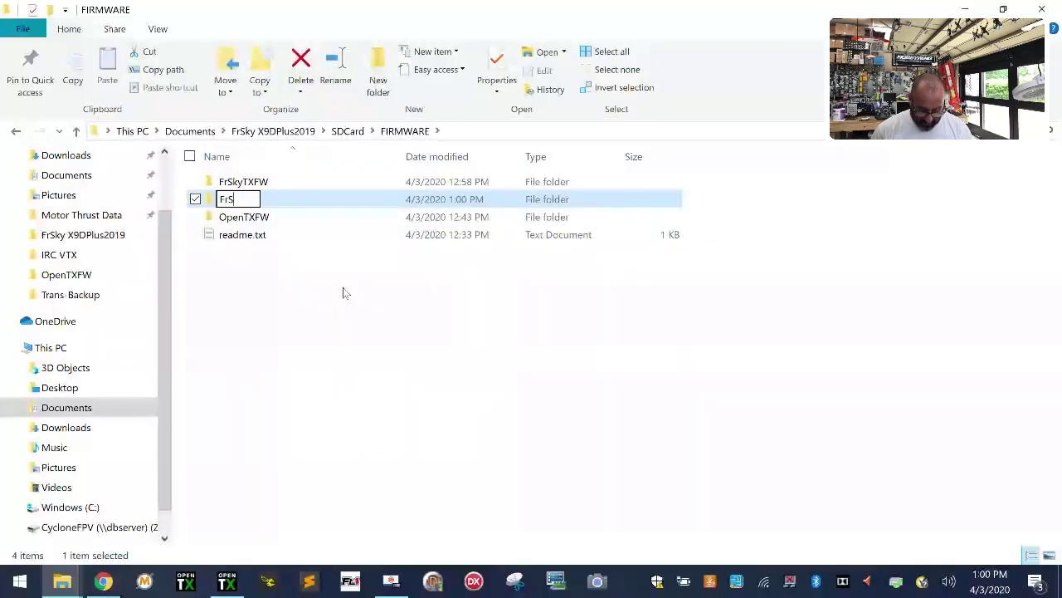
text(kyRXFW)
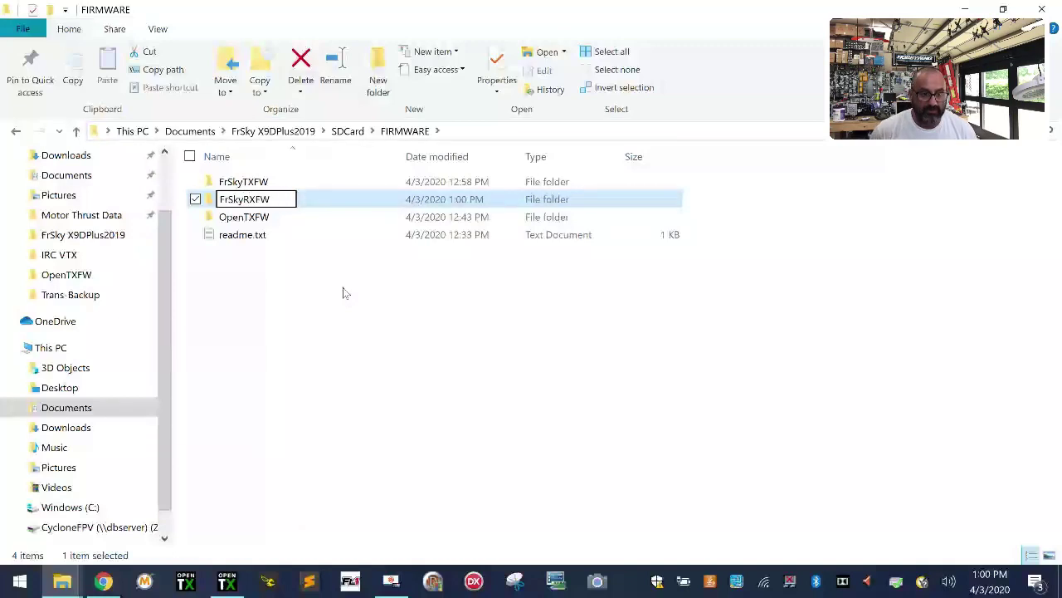
key(Return)
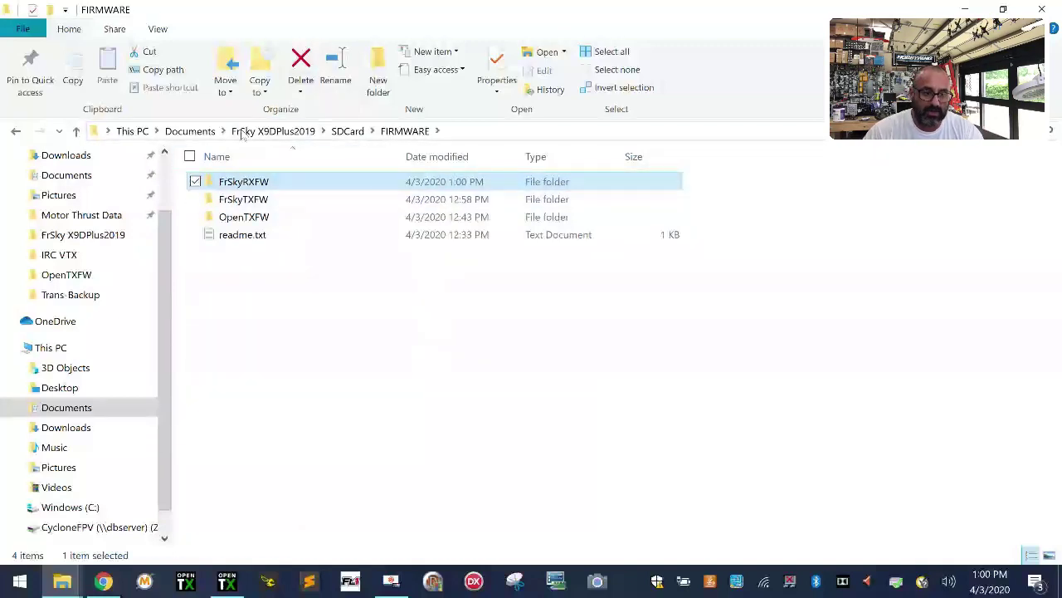
- Extract FW-R9MINI-ACCST_v20190201.zip into its own folder within the FrSky X9DPlus2019 folder
click(290, 133)
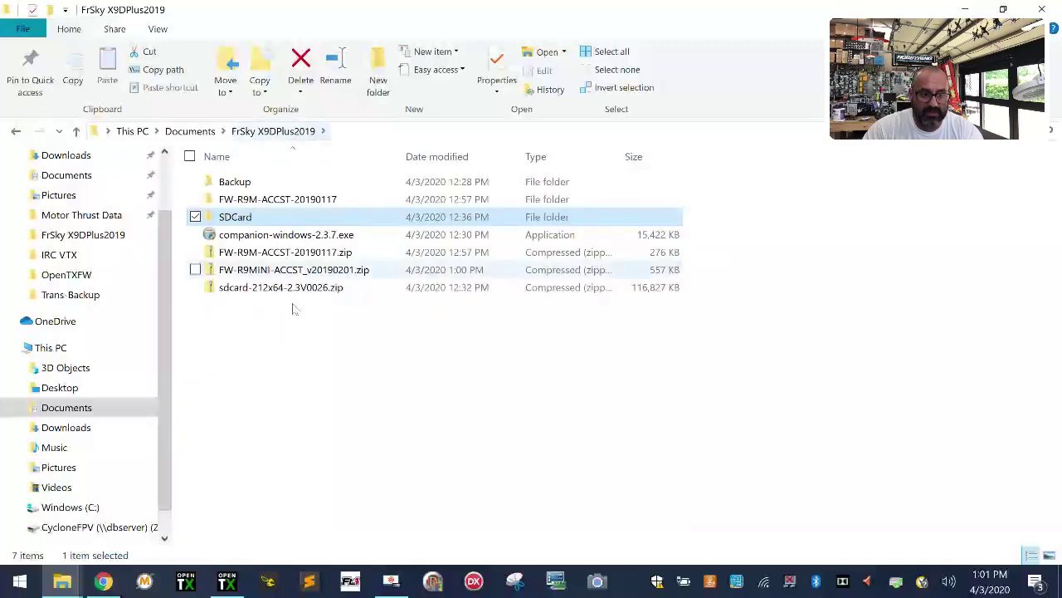
click(253, 271)
right_click(253, 272)
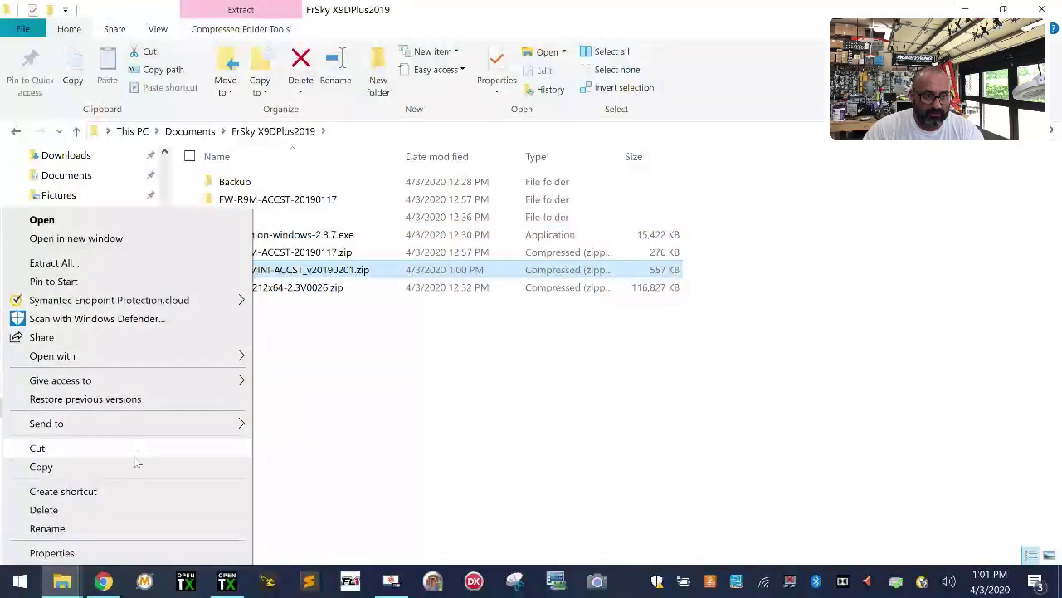
click(131, 263)
click(668, 461)
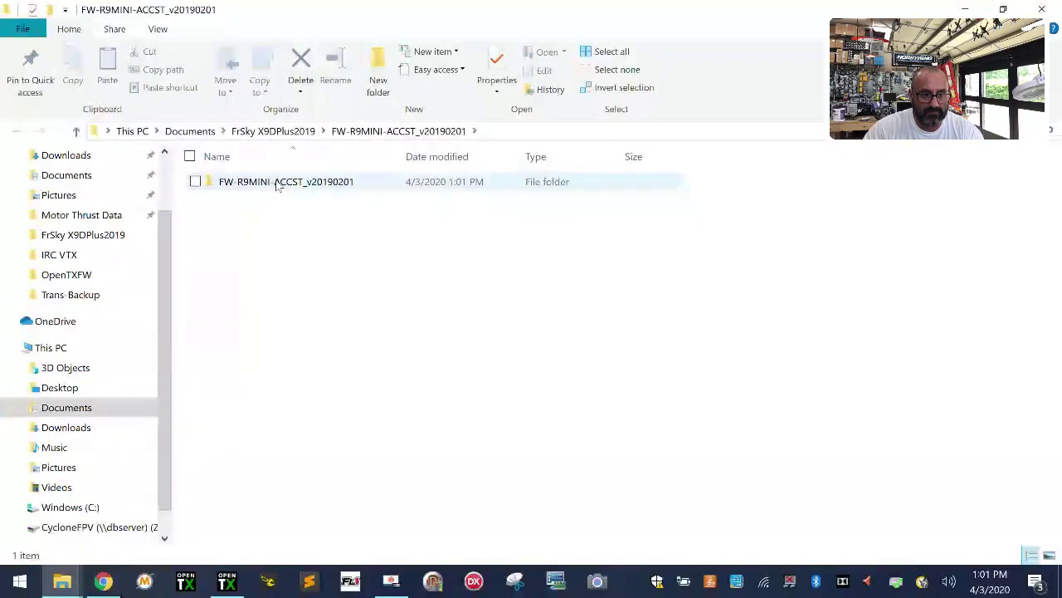
- Delete the R9Mini_LBT folder from the extracted firmware and cut the R9Mini_FCC and R9Mini_FLEX folders
double_click(277, 182)
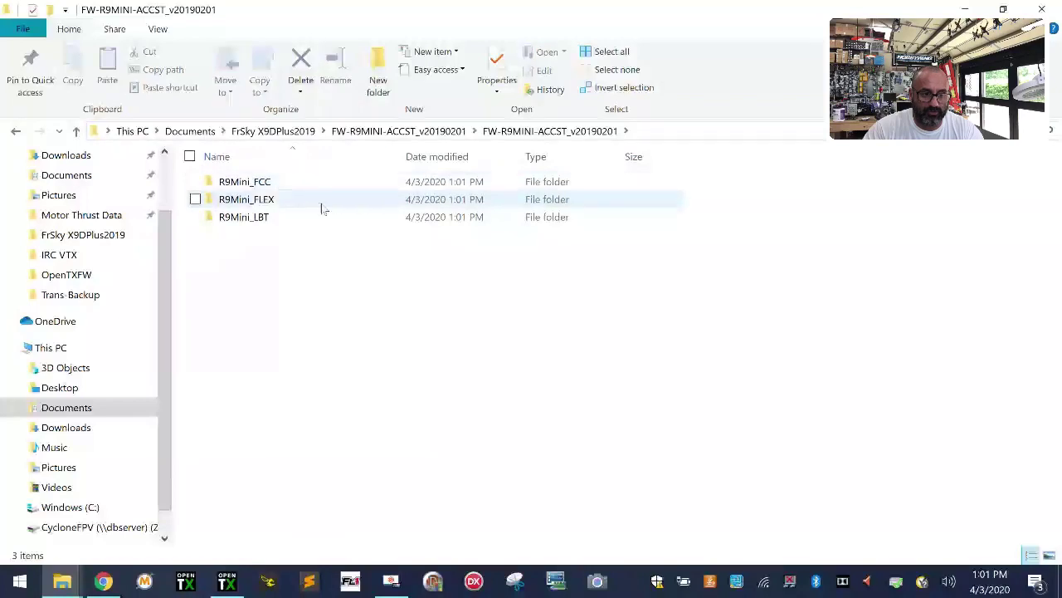
right_click(259, 219)
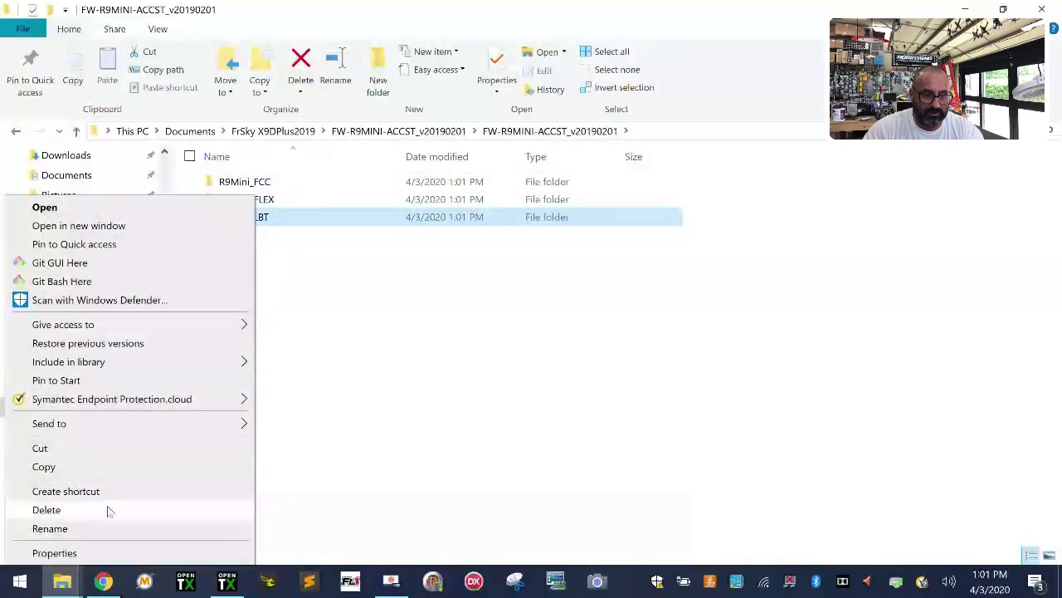
click(108, 508)
drag(685, 216, 324, 170)
right_click(270, 202)
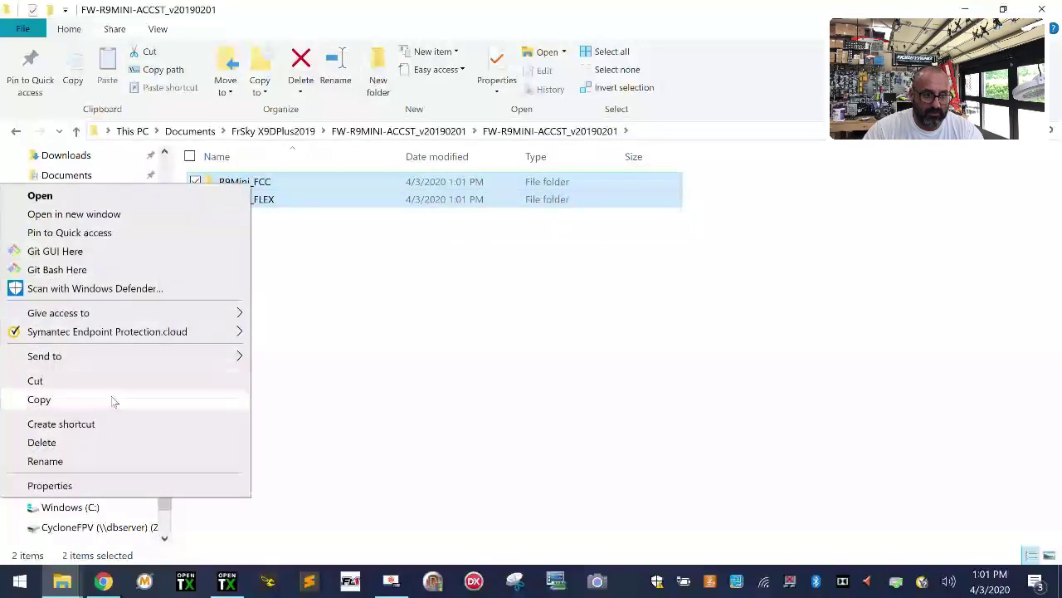
click(49, 380)
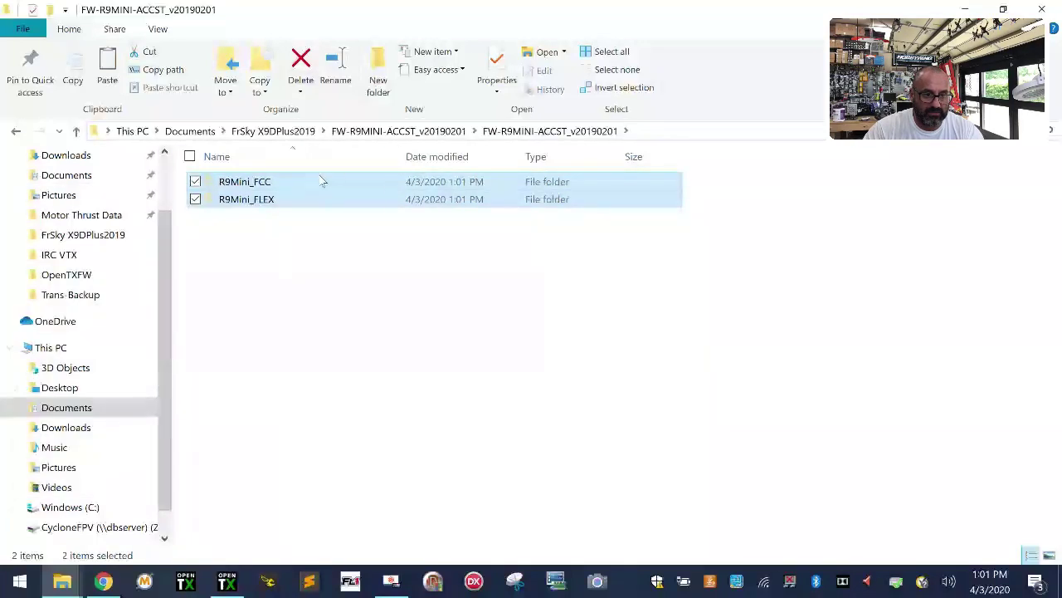
- Create a folder named R9MM in the local SDCard directory under FIRMWARE\FrSkyRXFW
click(288, 136)
double_click(235, 234)
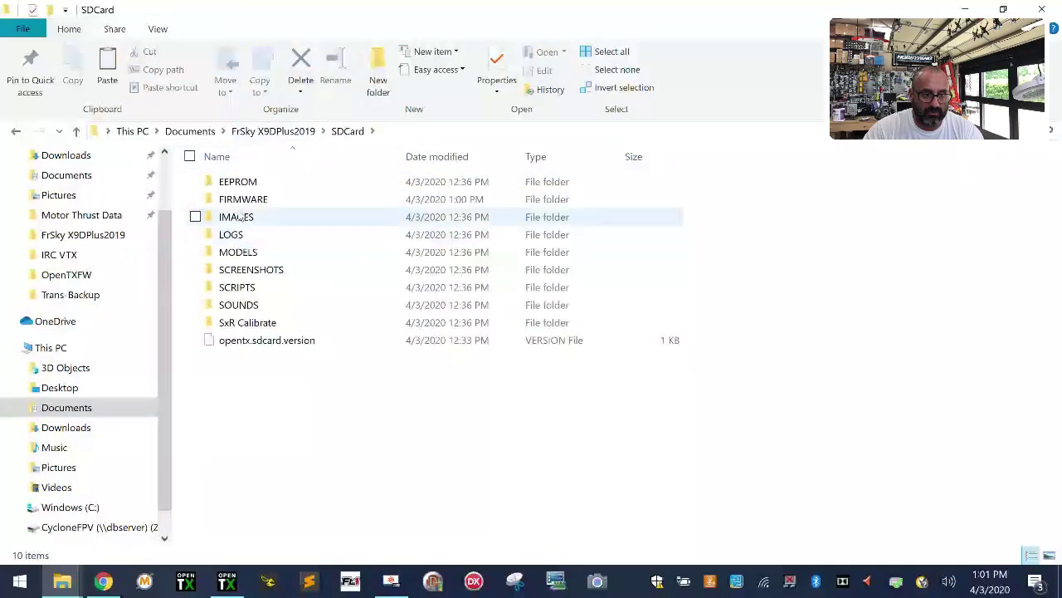
double_click(249, 200)
click(264, 187)
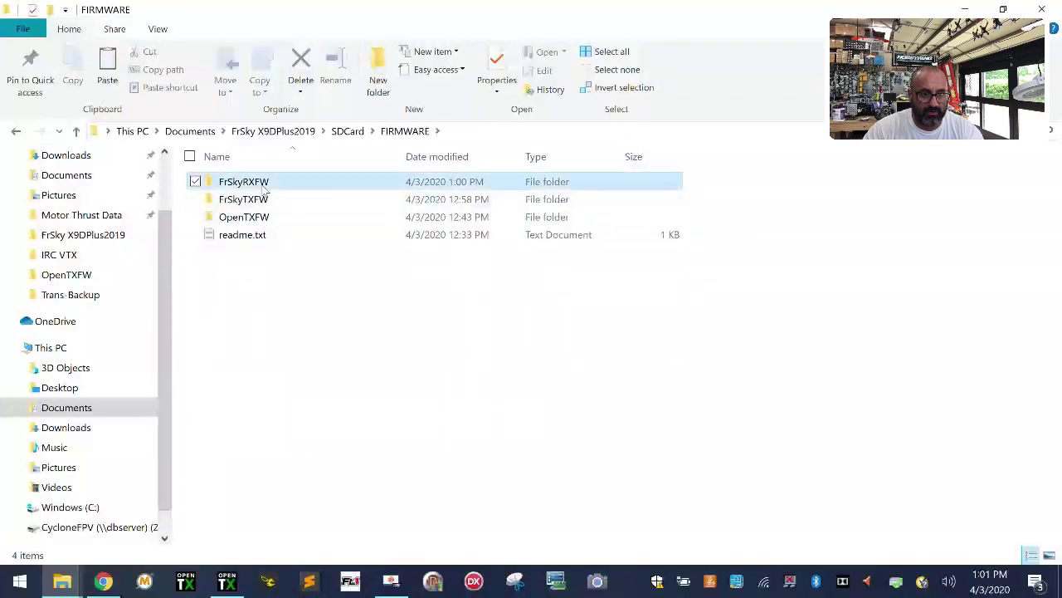
double_click(263, 189)
right_click(261, 220)
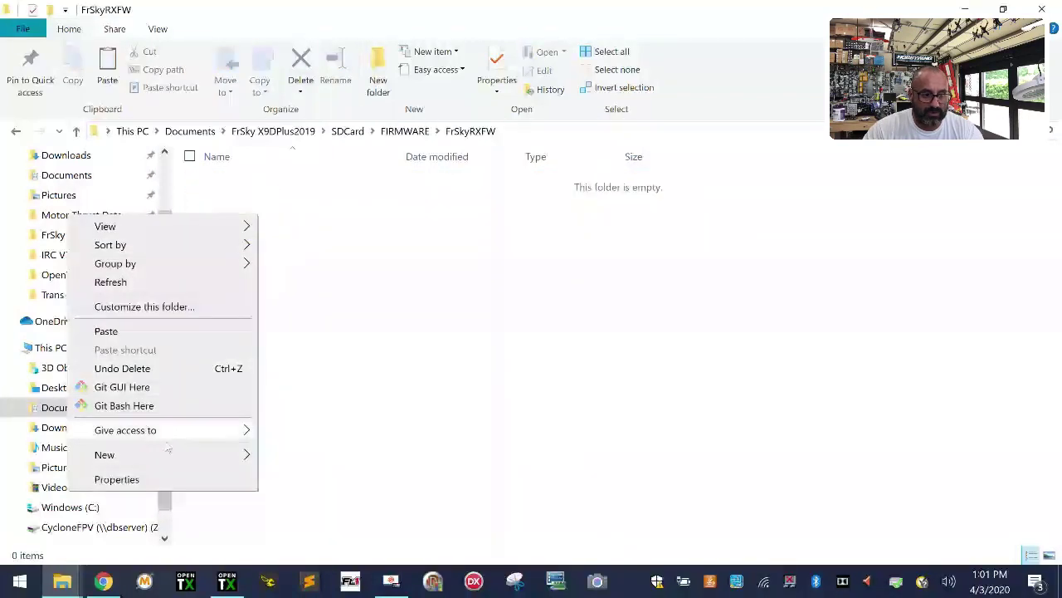
mouse_move(166, 460)
click(349, 246)
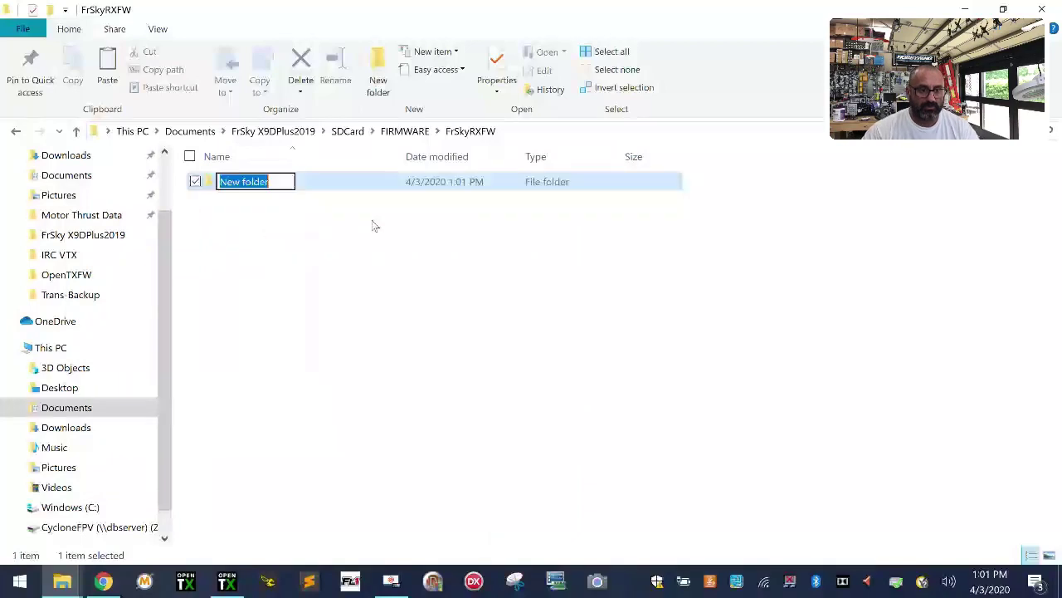
text(R9M)
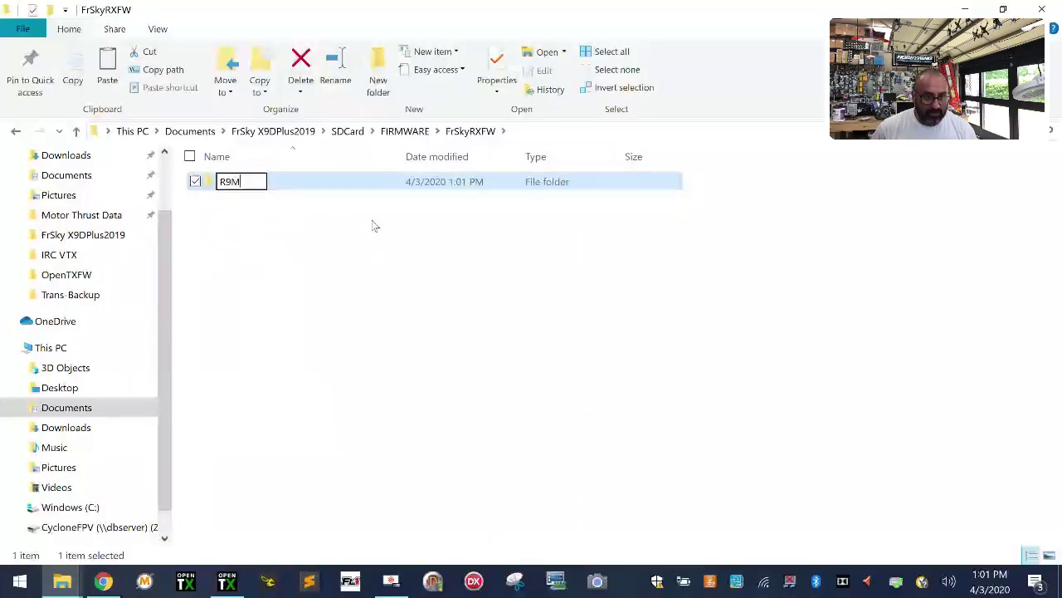
key(Return)
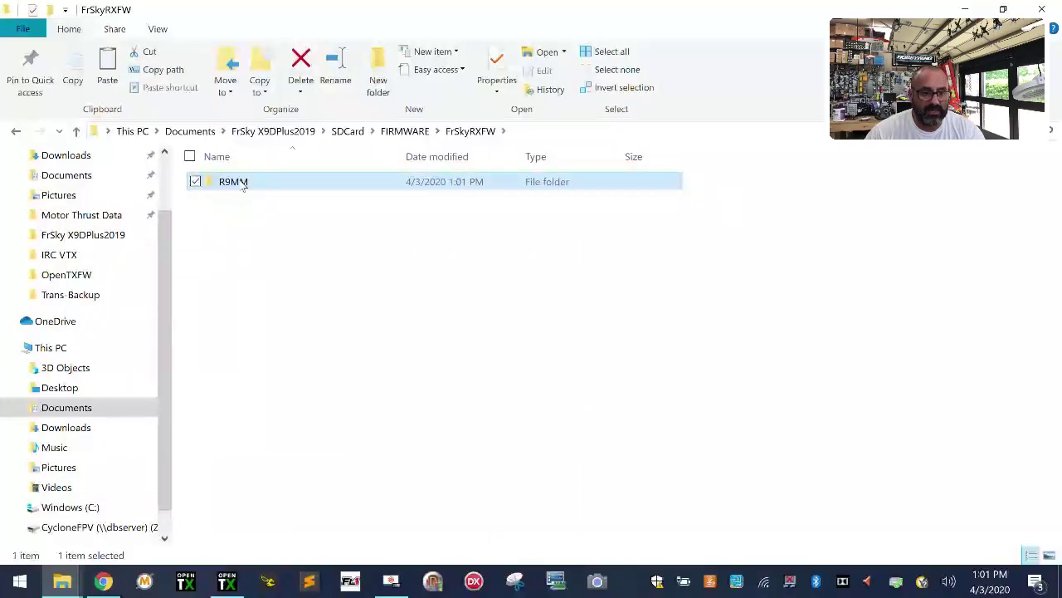
- Paste the R9Mini_FCC and R9Mini_FLEX firmware folders into the R9MM folder
double_click(243, 183)
right_click(246, 187)
click(396, 429)
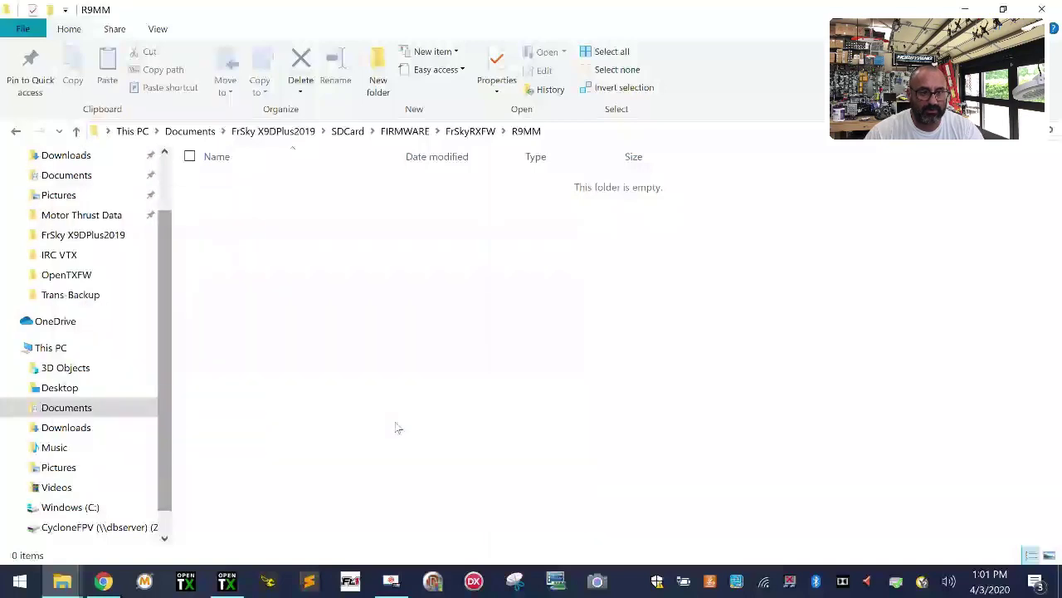
click(359, 368)
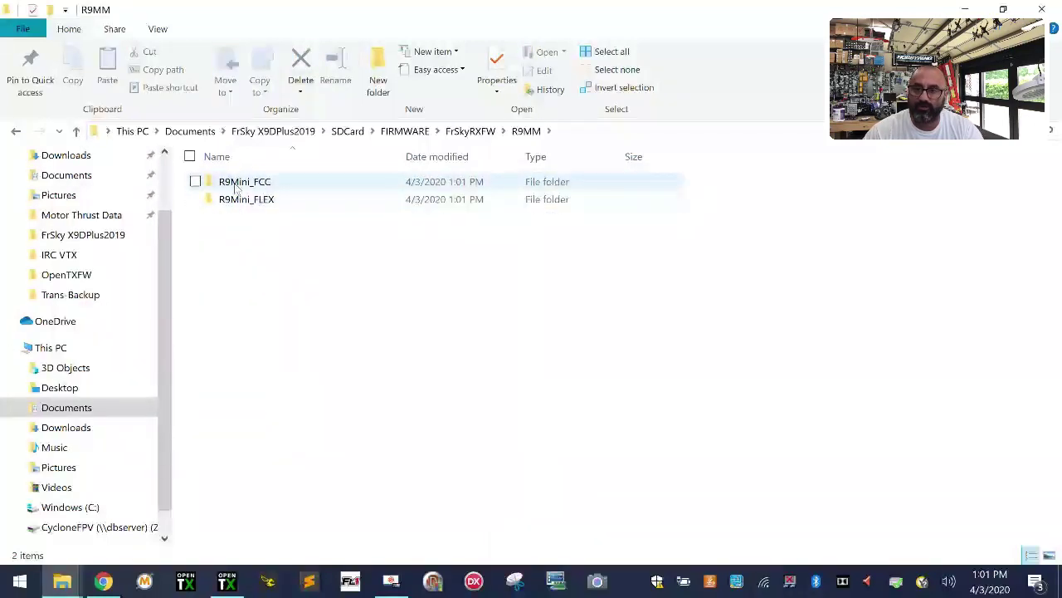
- Close the two File Explorer windows and the FrSky R9 MM and R9M download pages, keeping the CycloneFPV tutorial page
mouse_move(235, 188)
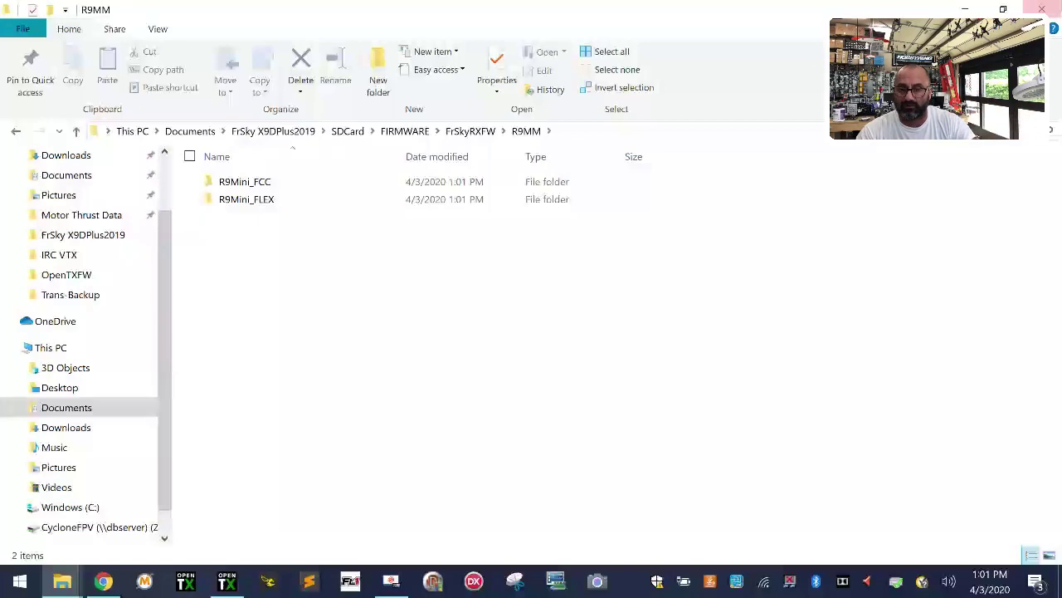
click(1044, 8)
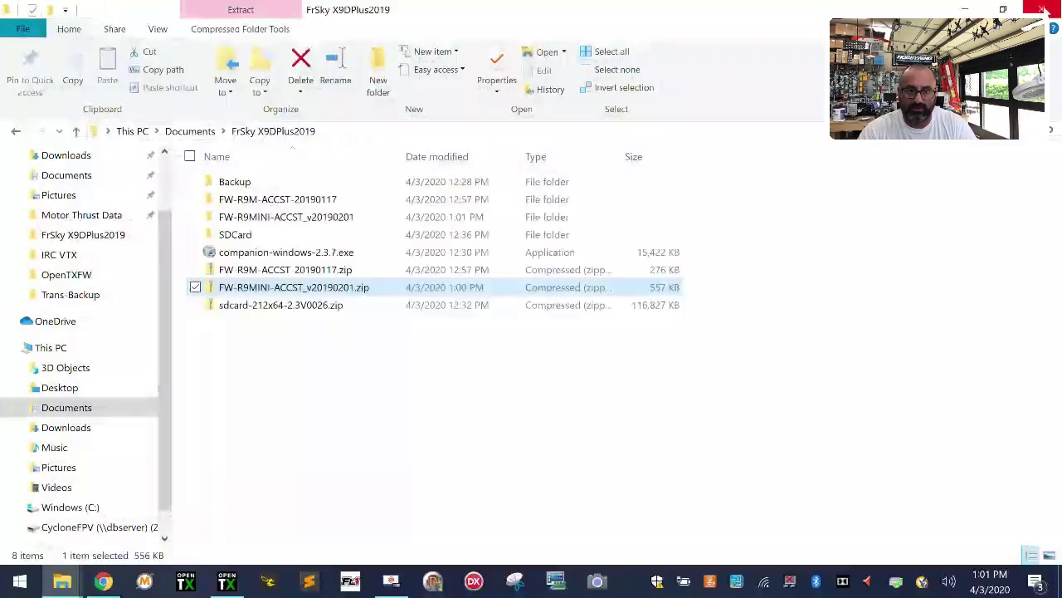
click(1044, 8)
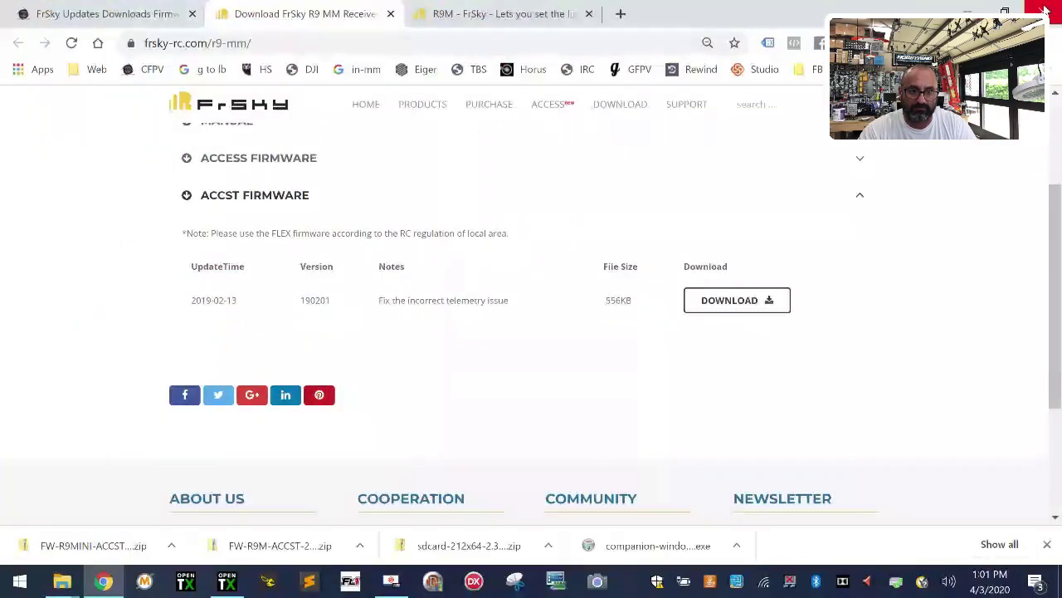
click(390, 15)
click(389, 14)
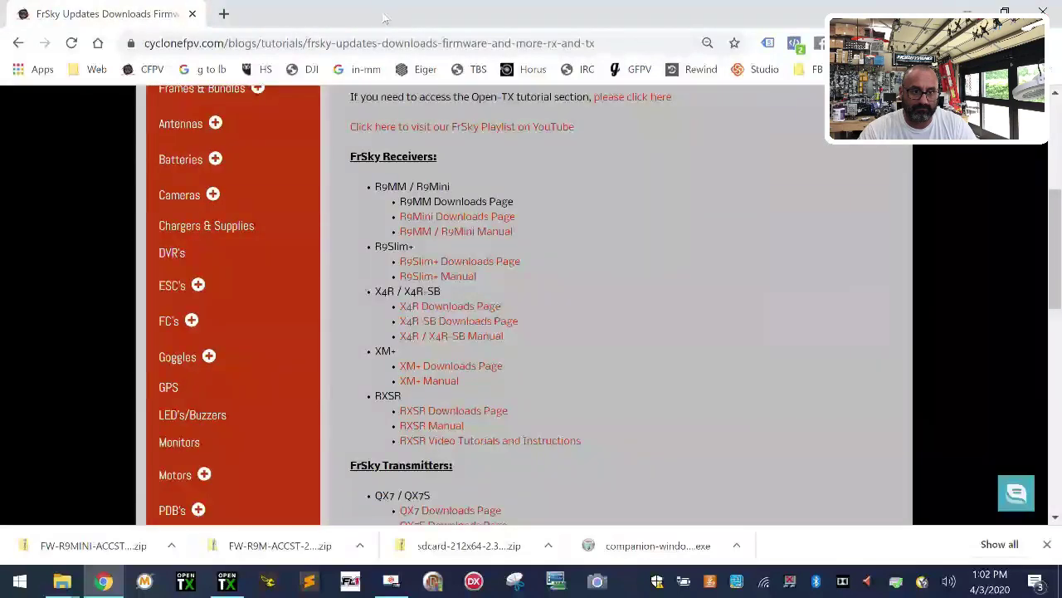
- Switch to OpenTX Companion's Synchronize SD dialog and open the FIRMWARE folder on the radio's NEW VOLUME (D:) card in File Explorer
click(229, 585)
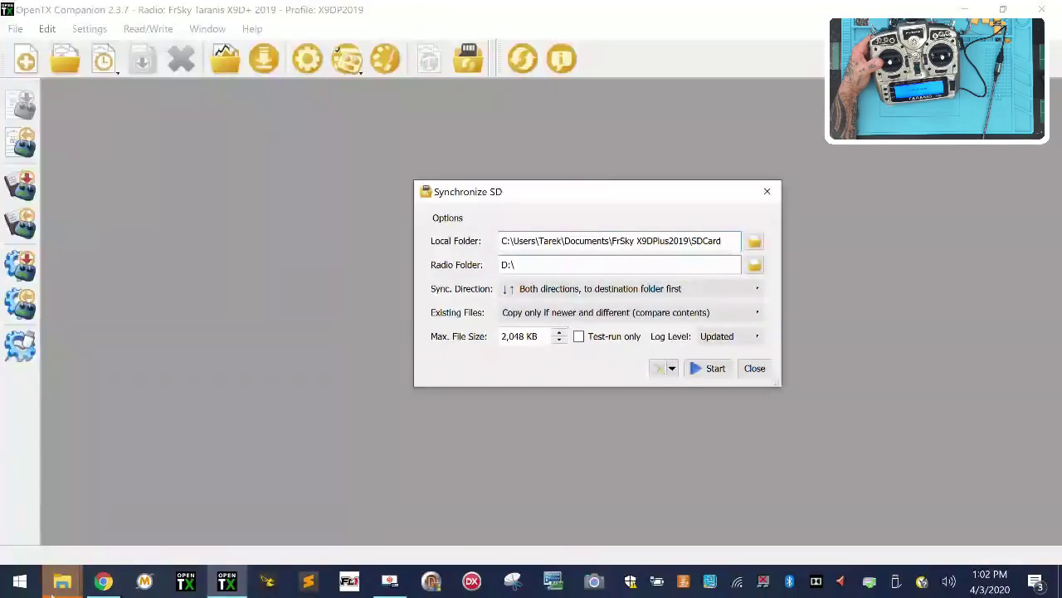
mouse_move(58, 584)
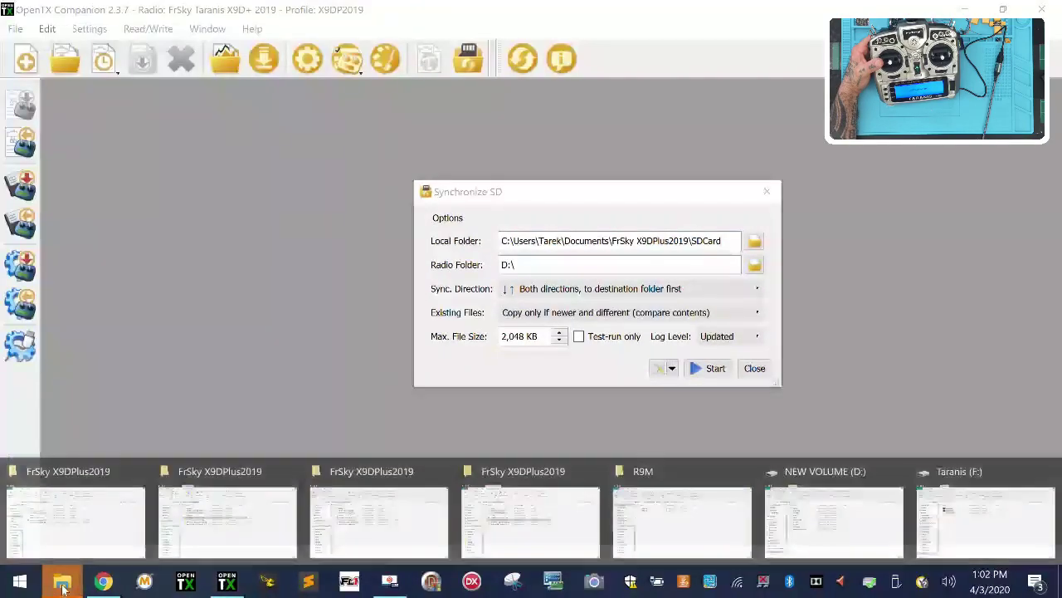
click(974, 506)
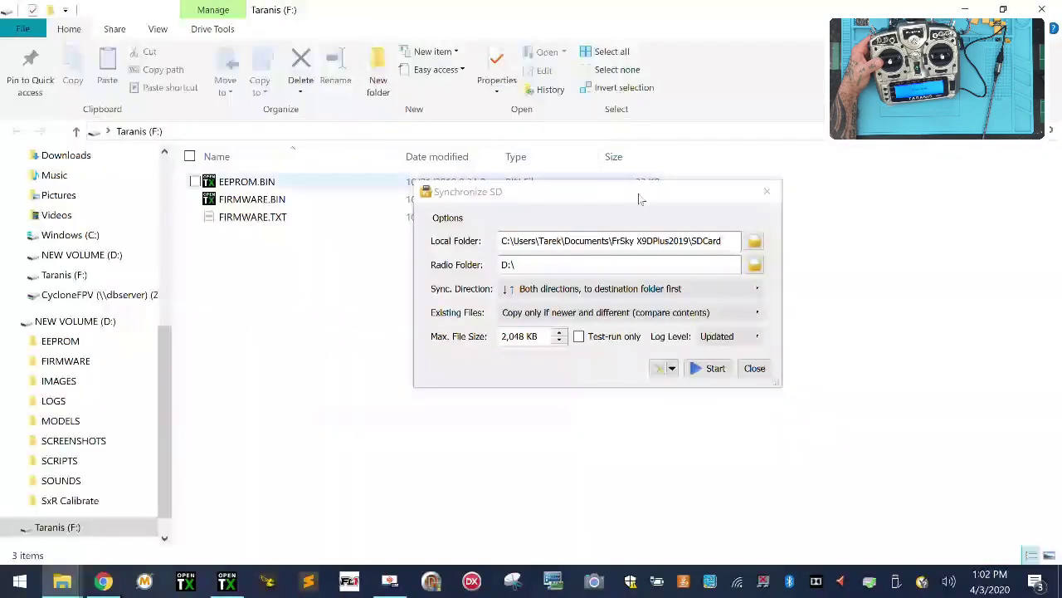
click(227, 581)
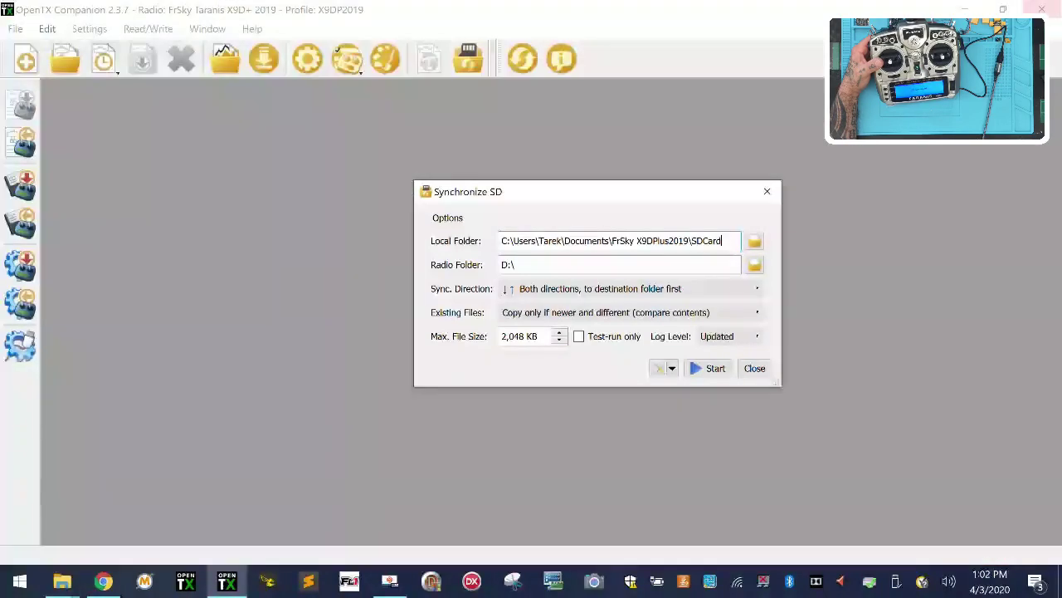
mouse_move(63, 584)
click(967, 508)
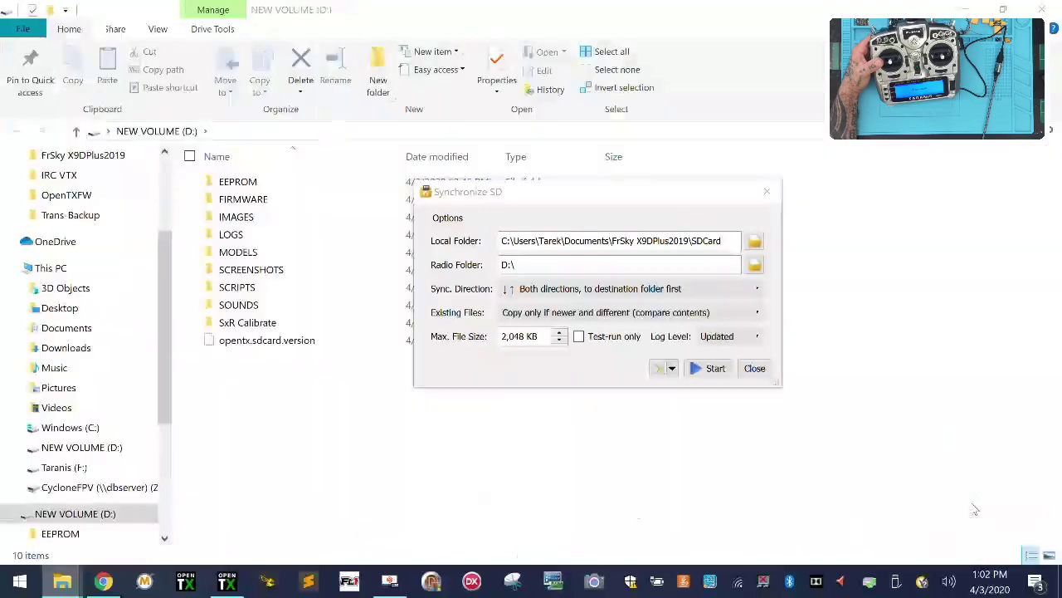
double_click(272, 204)
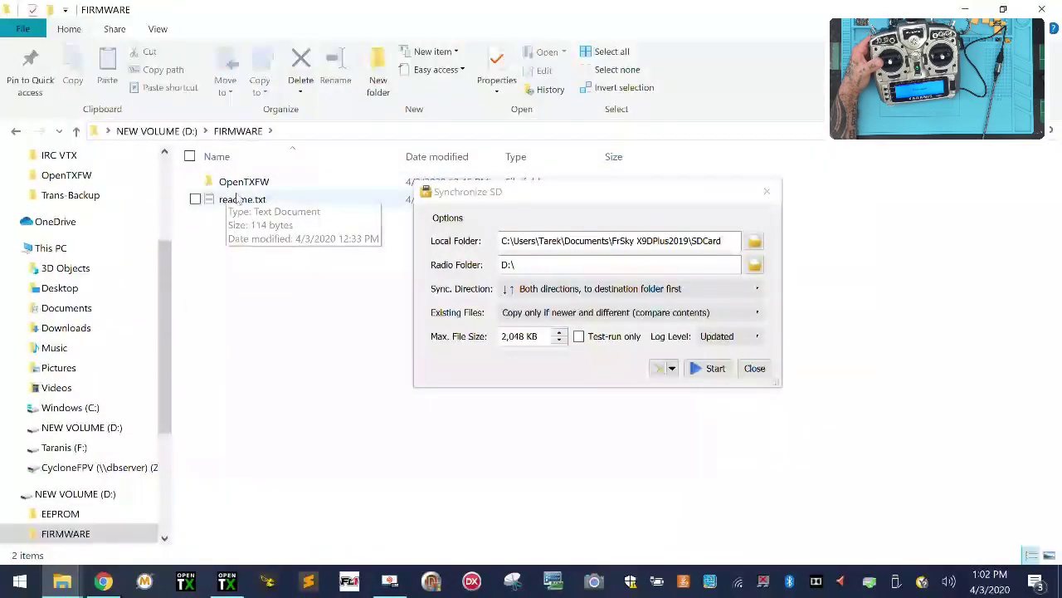
- Start synchronizing the local SDCard folder with D:\ in both directions, and bring the card's FIRMWARE folder back into view
click(709, 369)
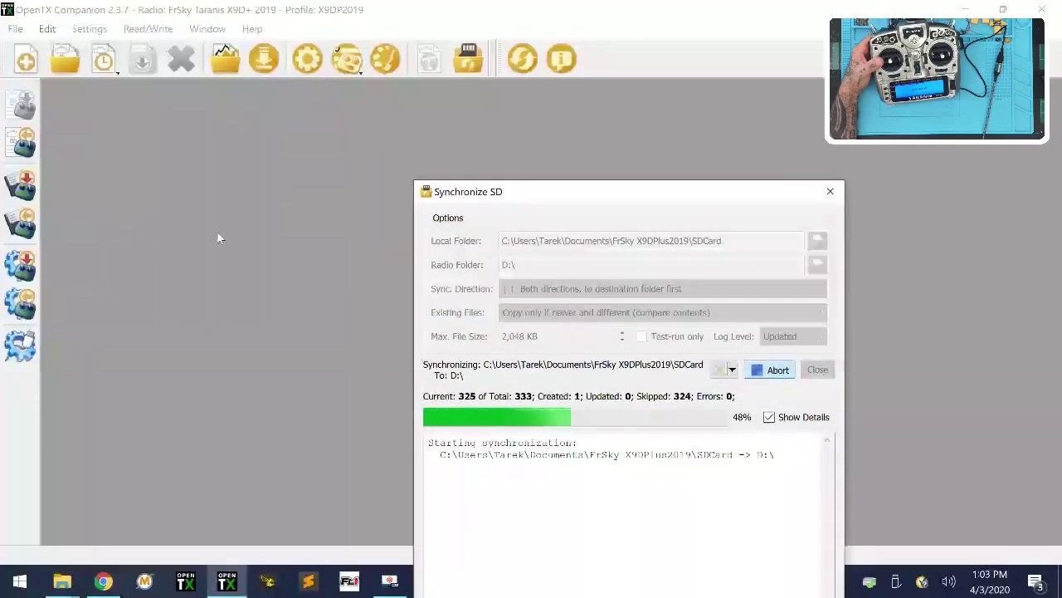
mouse_move(62, 581)
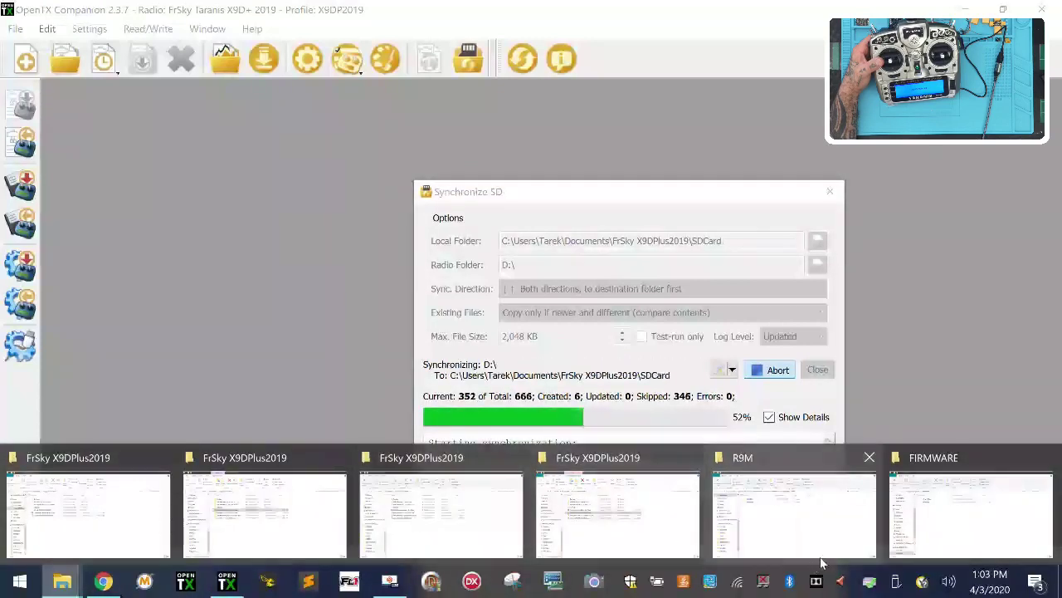
click(963, 515)
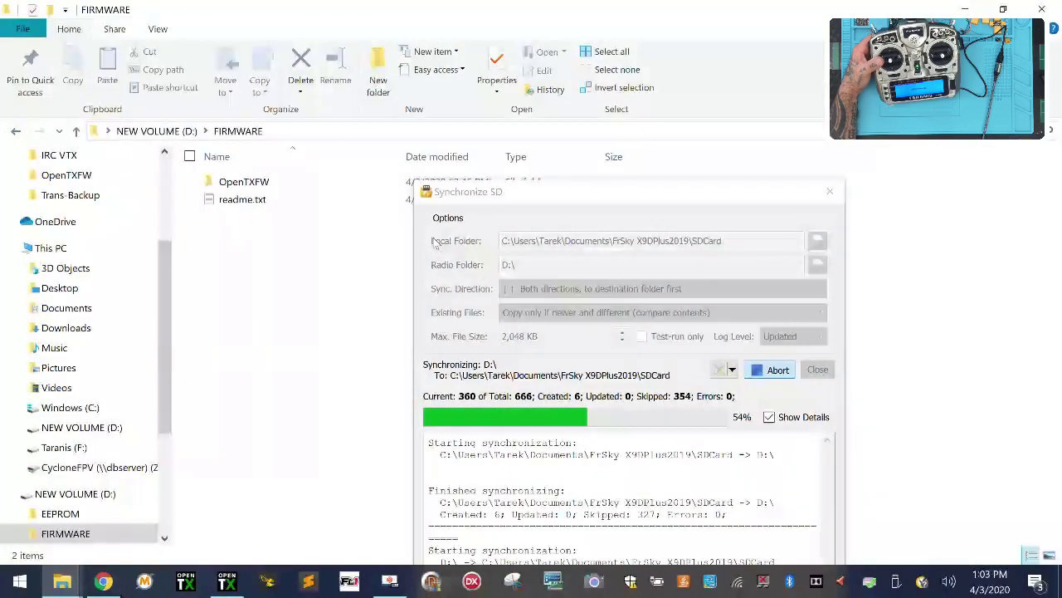